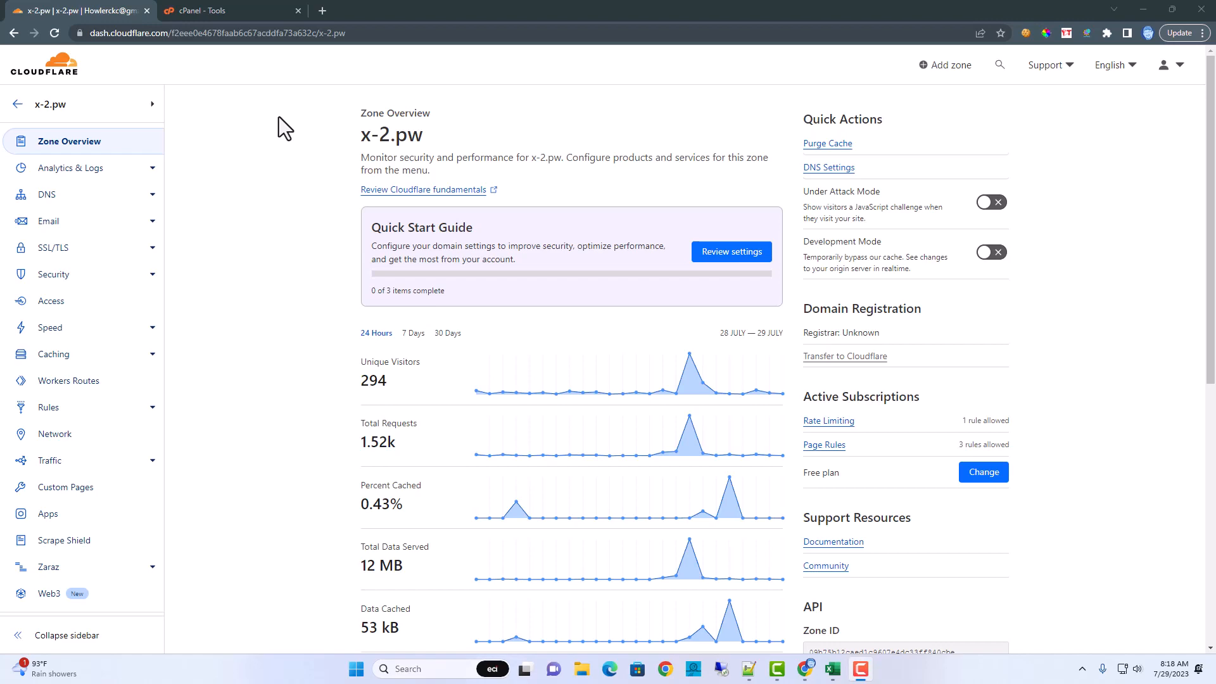
# - Open the x-2.pw DNS records and edit the wildcard * CNAME record
pyautogui.click(47, 195)
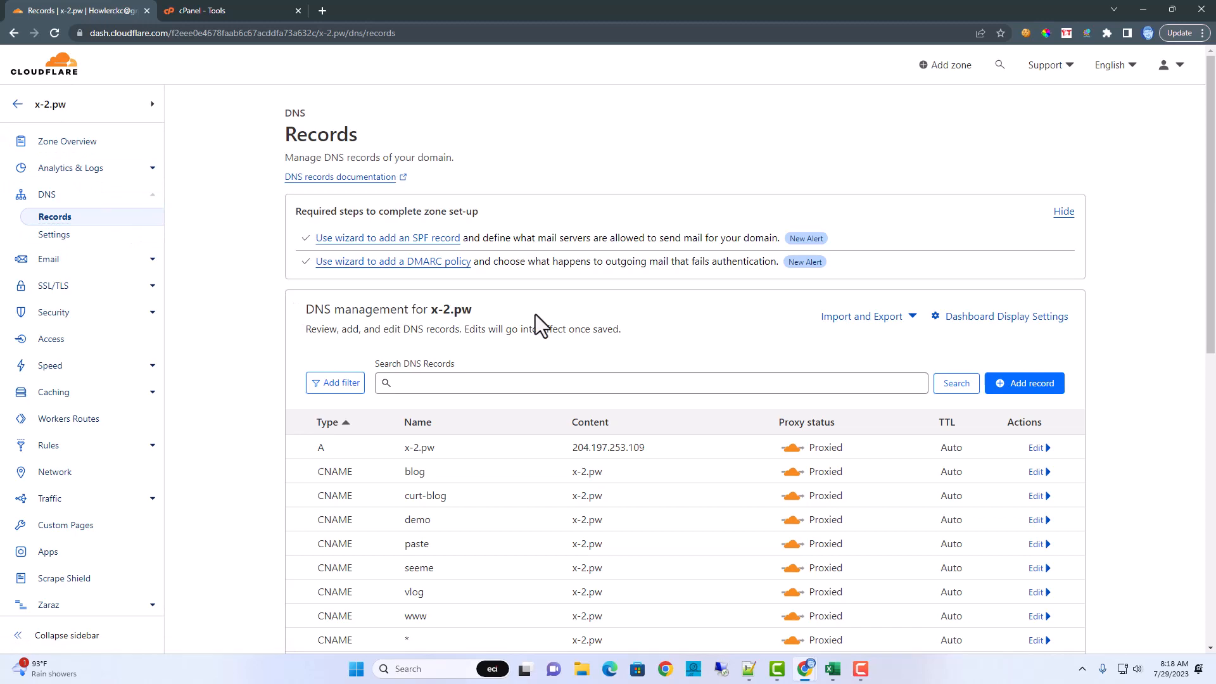
pyautogui.scroll(-3, 534, 314)
pyautogui.scroll(2, 529, 306)
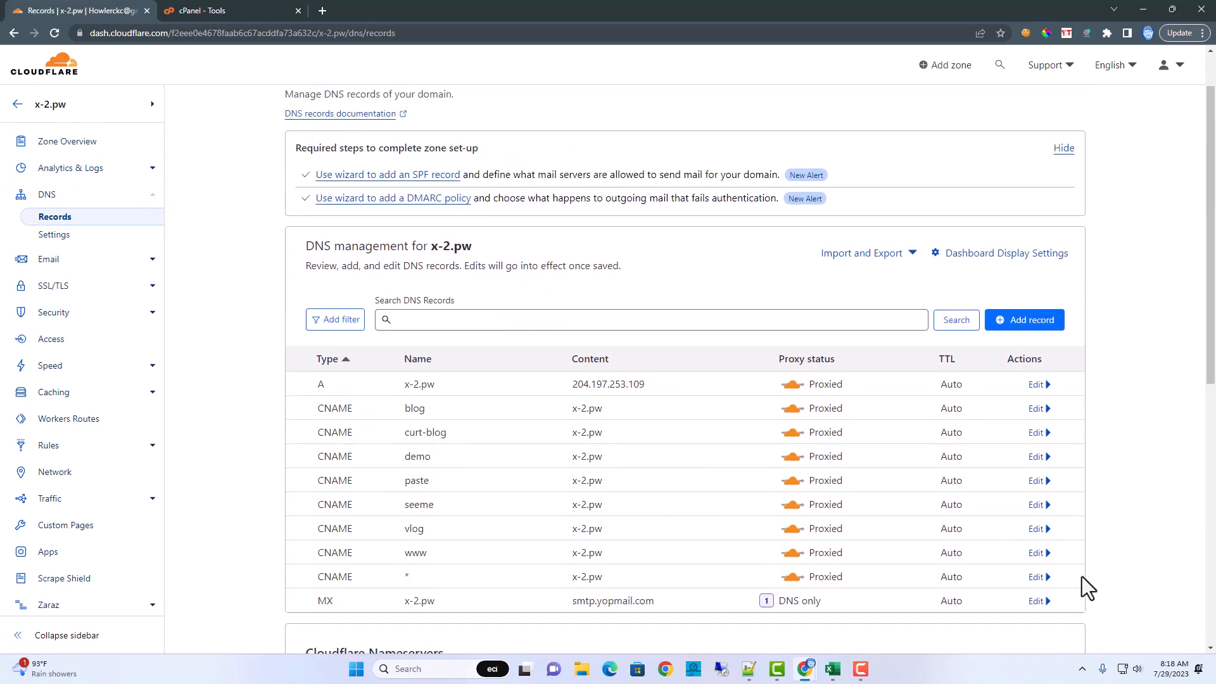
pyautogui.click(1035, 577)
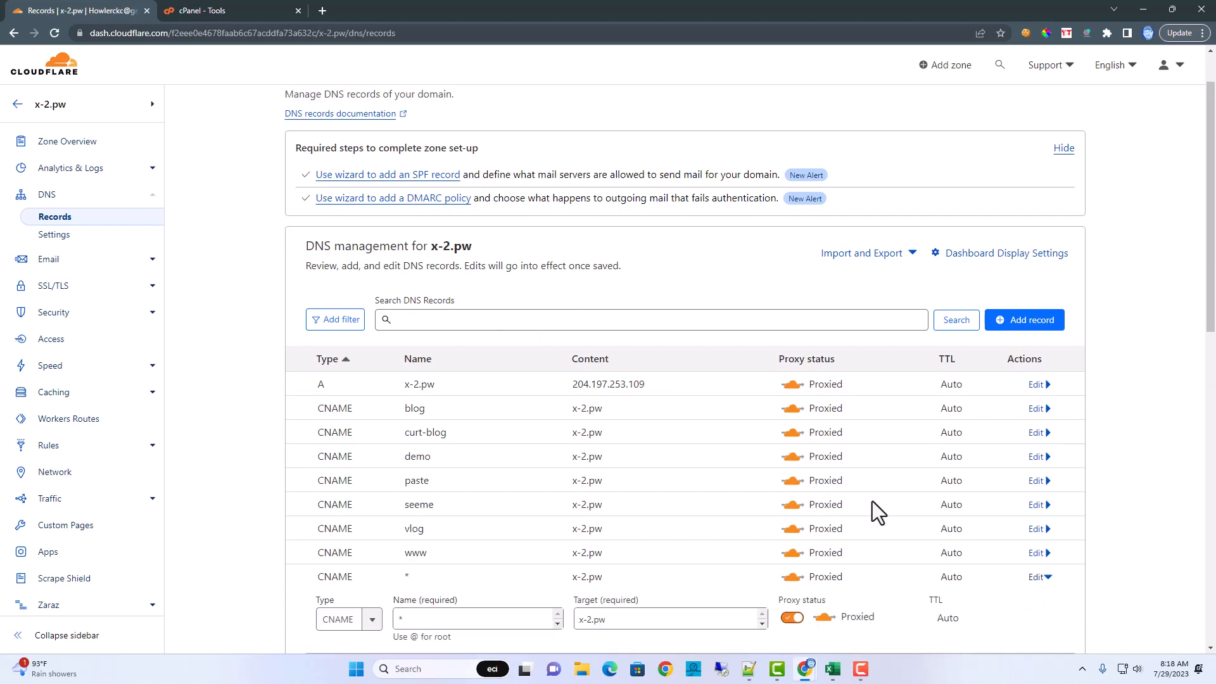
# - Check the record's name * and target x-2.pw, then save the proxied CNAME
pyautogui.scroll(-5, 575, 380)
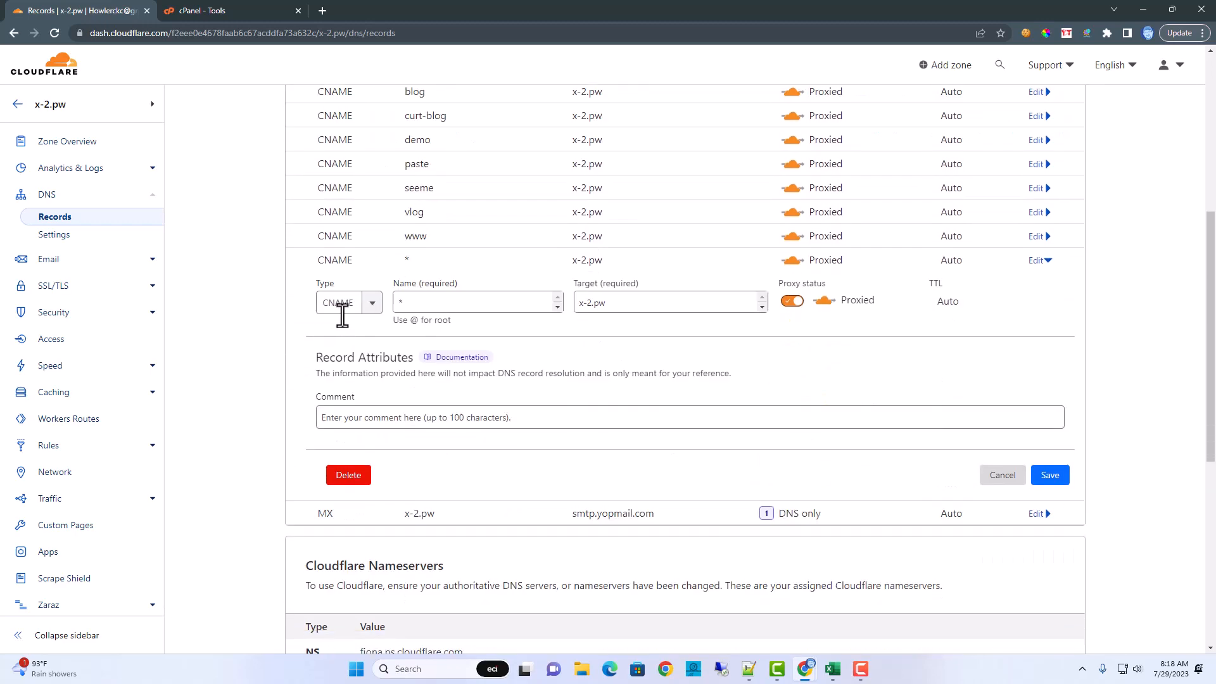
pyautogui.click(366, 309)
pyautogui.click(399, 303)
pyautogui.doubleClick(397, 303)
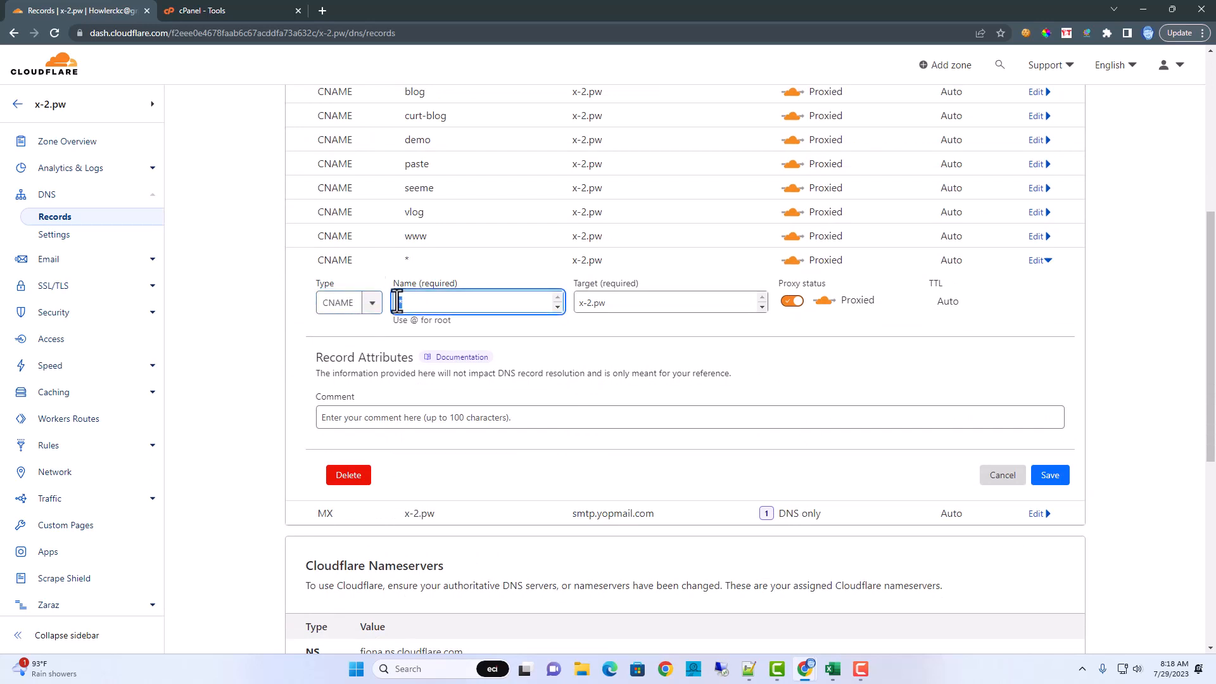
pyautogui.moveTo(616, 303); pyautogui.dragTo(573, 303)
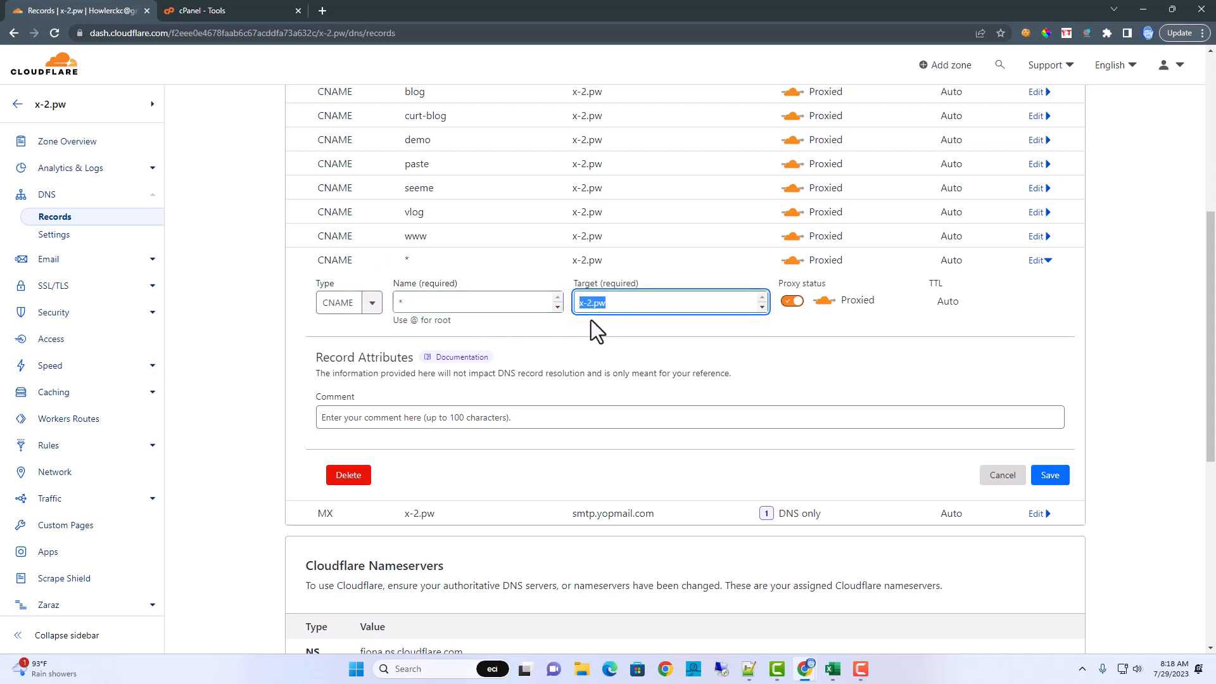
pyautogui.doubleClick(395, 302)
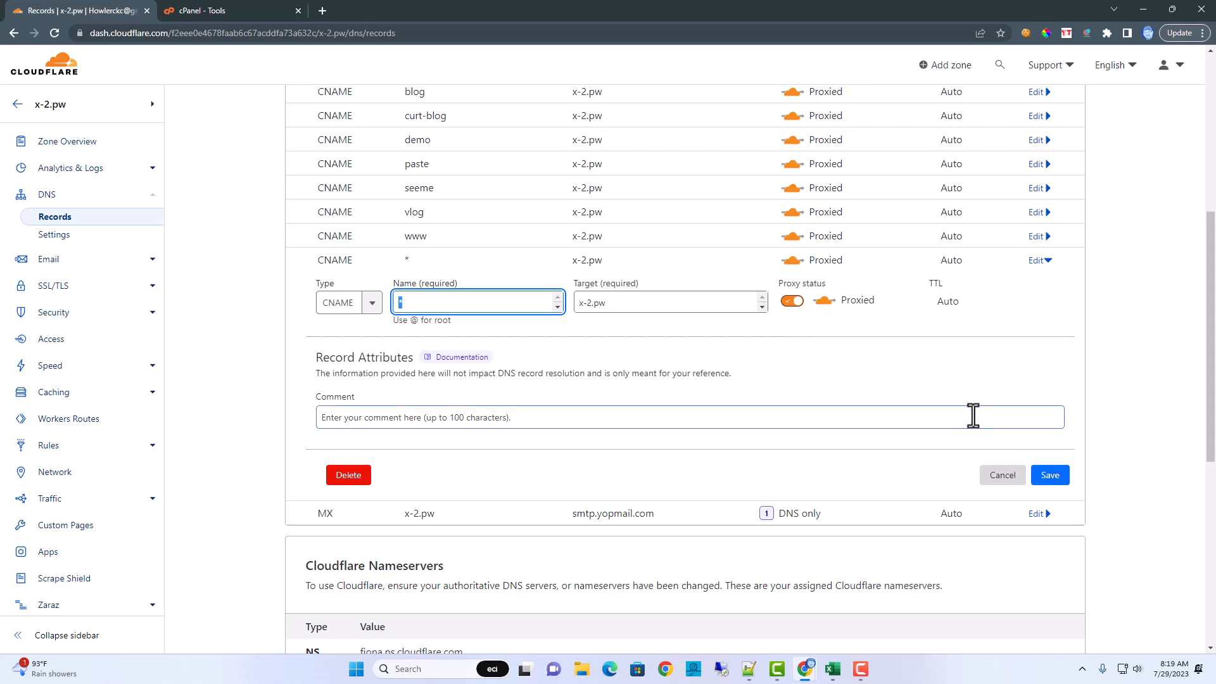
pyautogui.click(1043, 480)
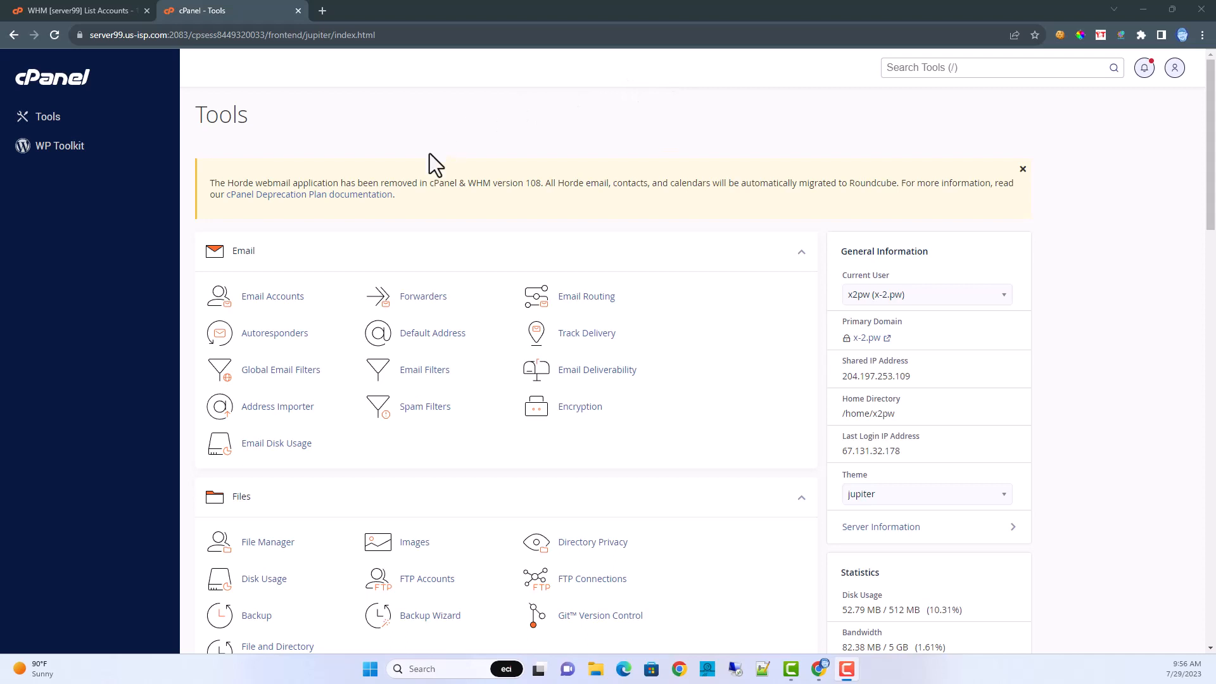
# - View the seven x-2.pw domains in Domains and open the Create A New Domain form
pyautogui.scroll(-5, 386, 184)
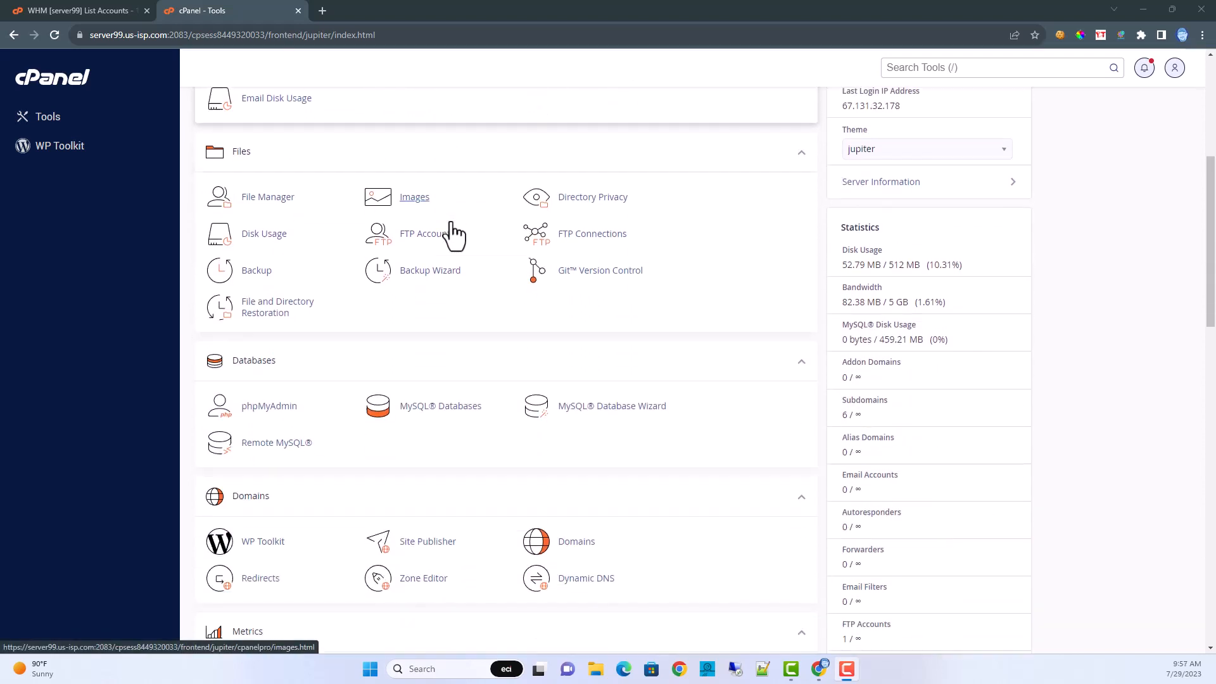
pyautogui.scroll(-1, 453, 234)
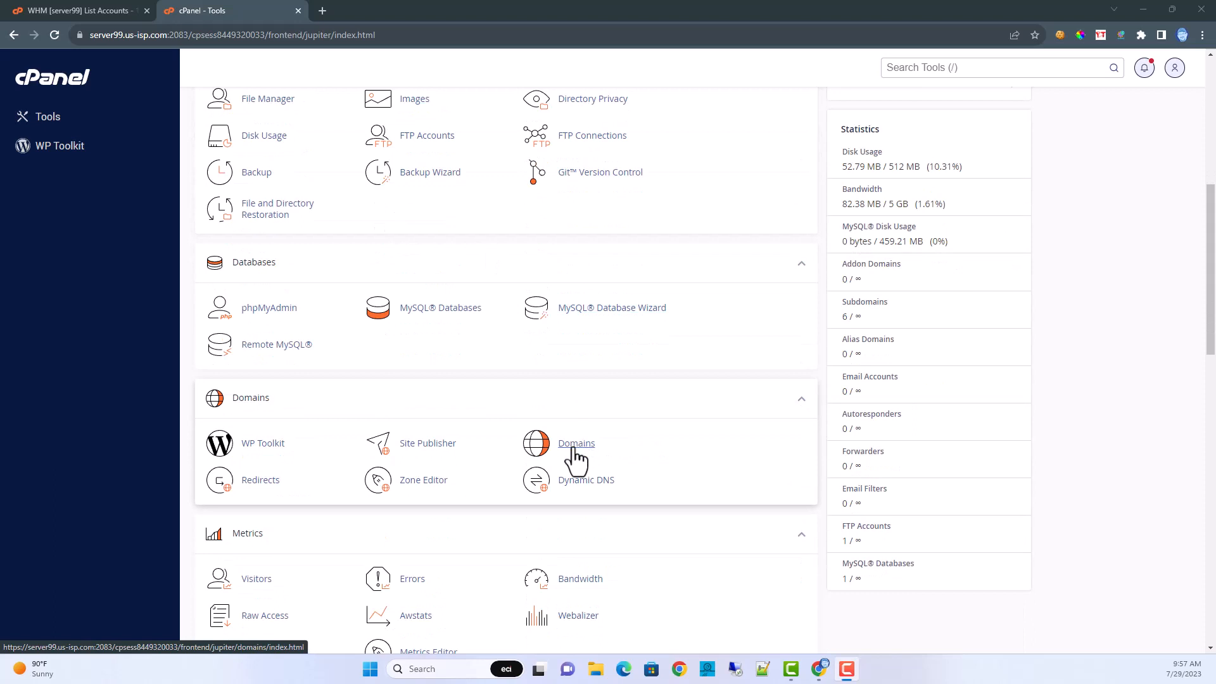
pyautogui.click(574, 449)
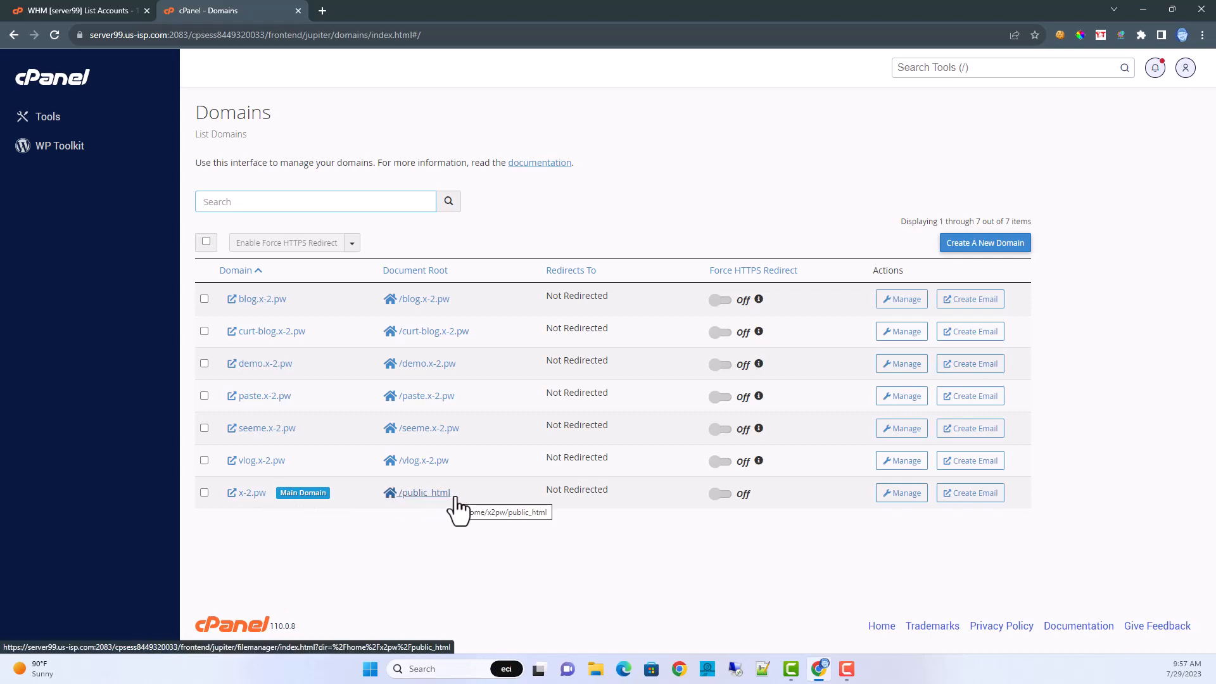
pyautogui.moveTo(453, 498); pyautogui.dragTo(426, 526)
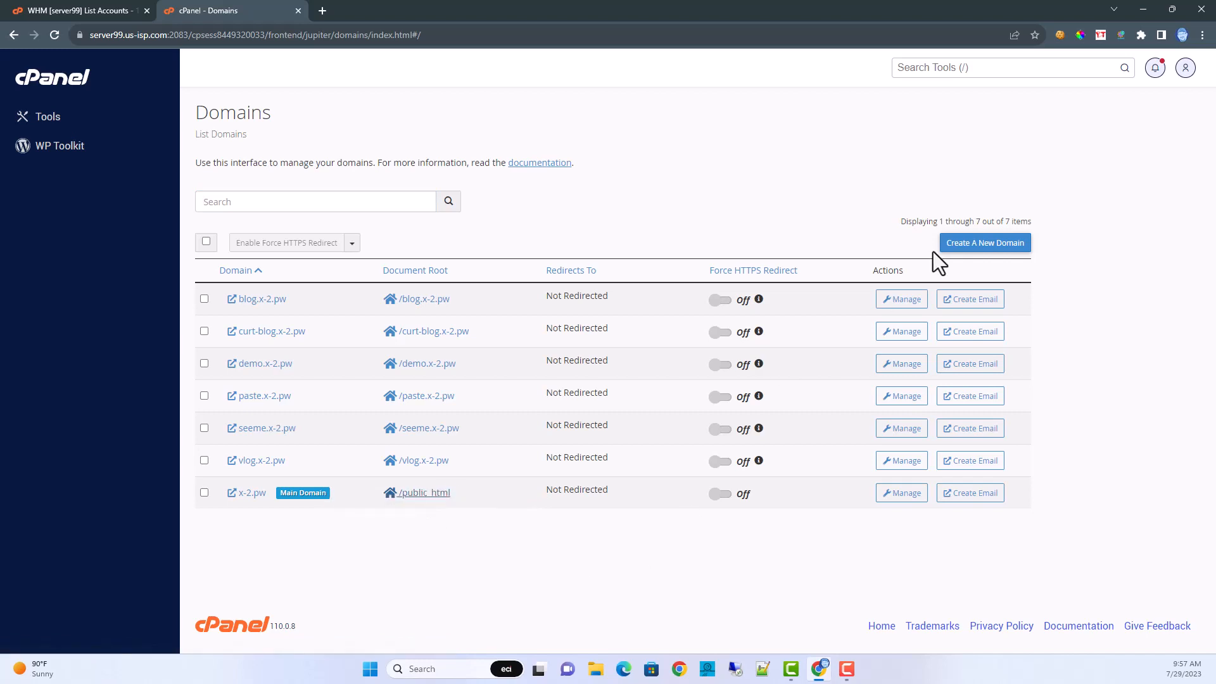
pyautogui.click(967, 244)
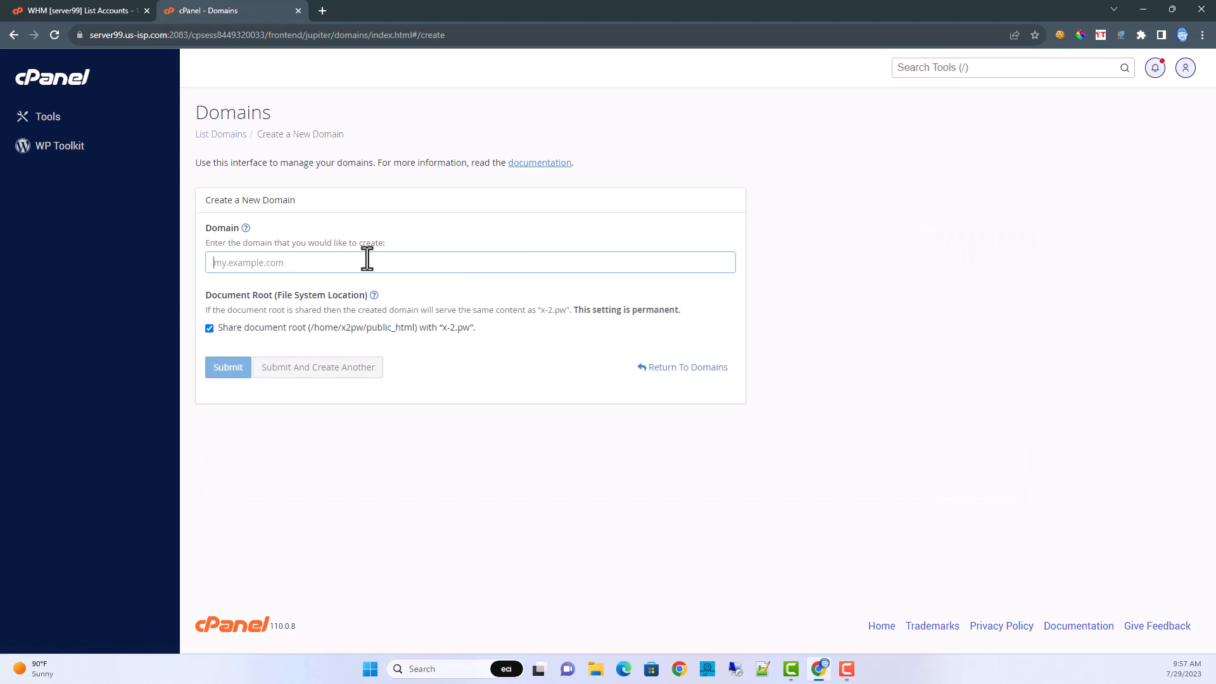
# - Create domain *.x-2.pw with document root /public_html
pyautogui.write('*.')
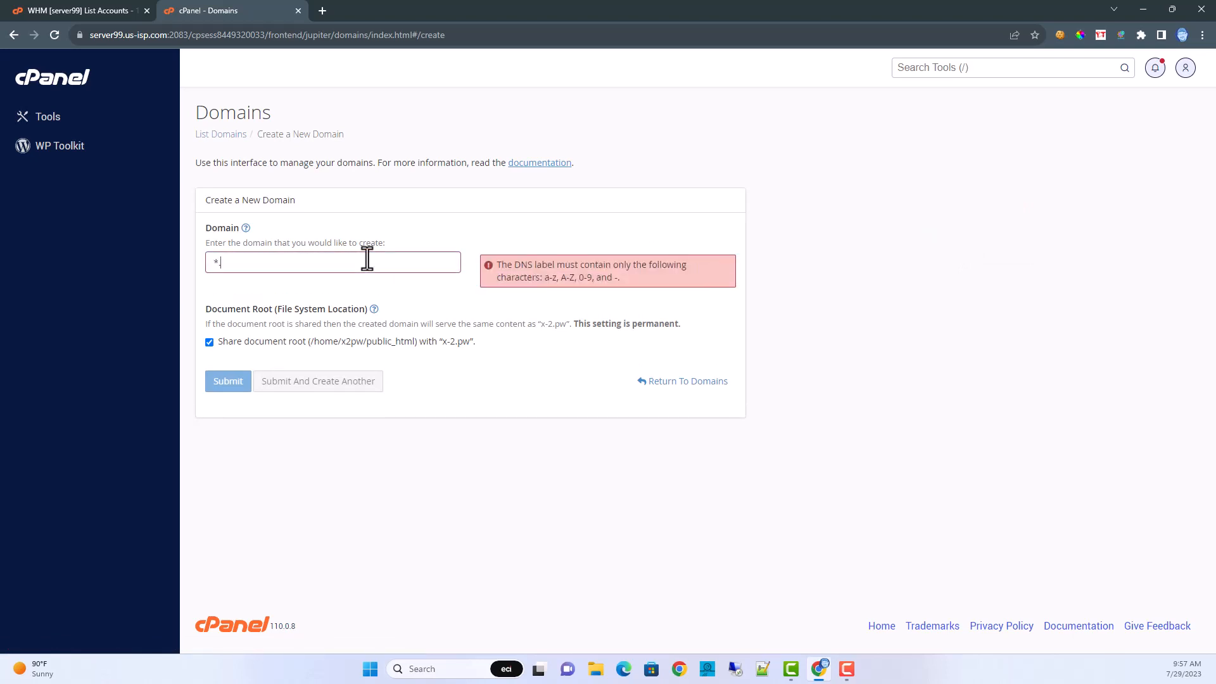
pyautogui.write('x-2.pw')
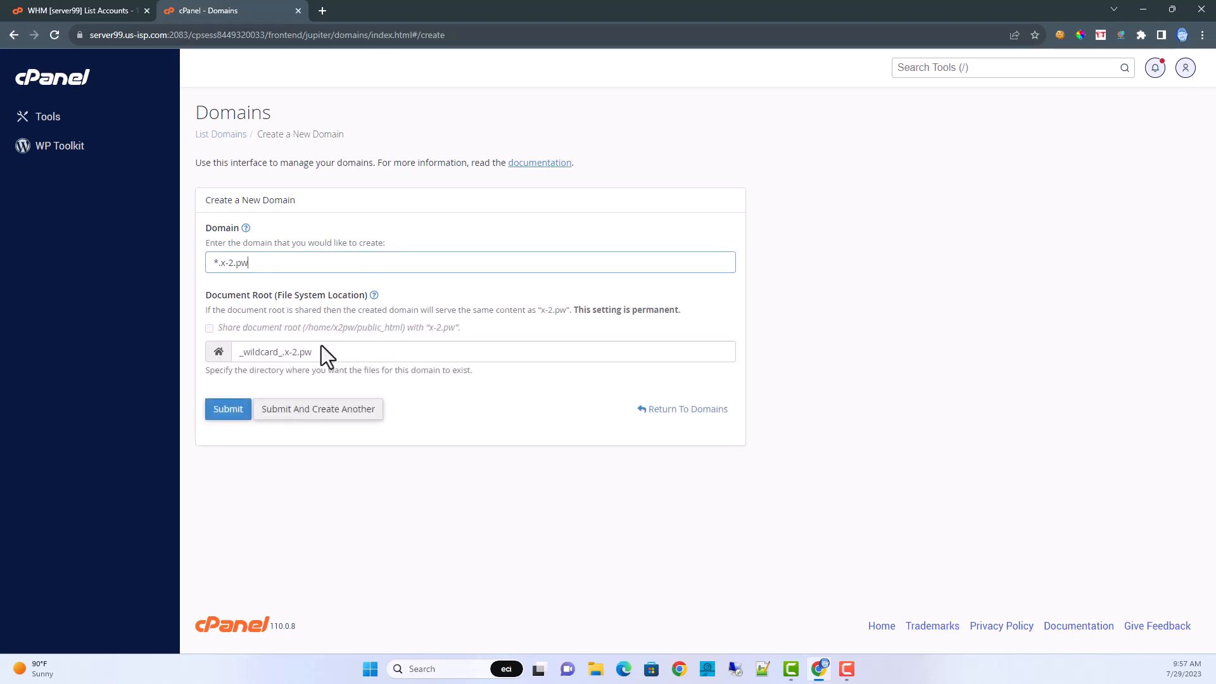
pyautogui.moveTo(312, 352); pyautogui.dragTo(222, 356)
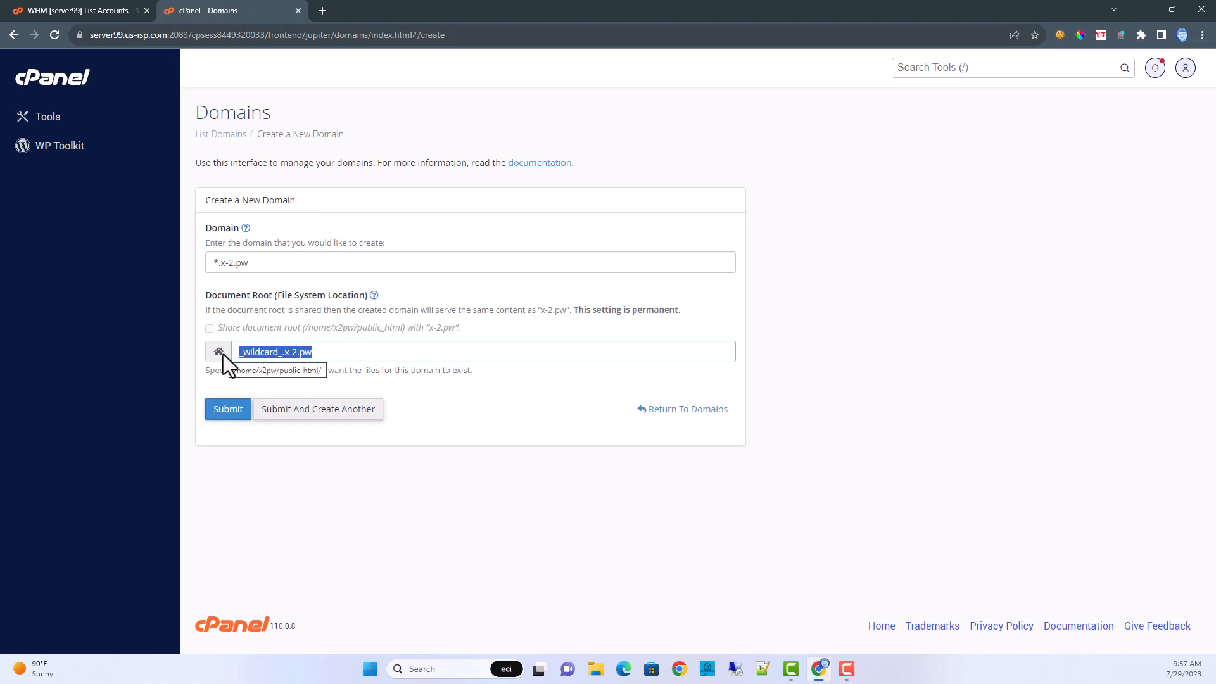
pyautogui.write('/')
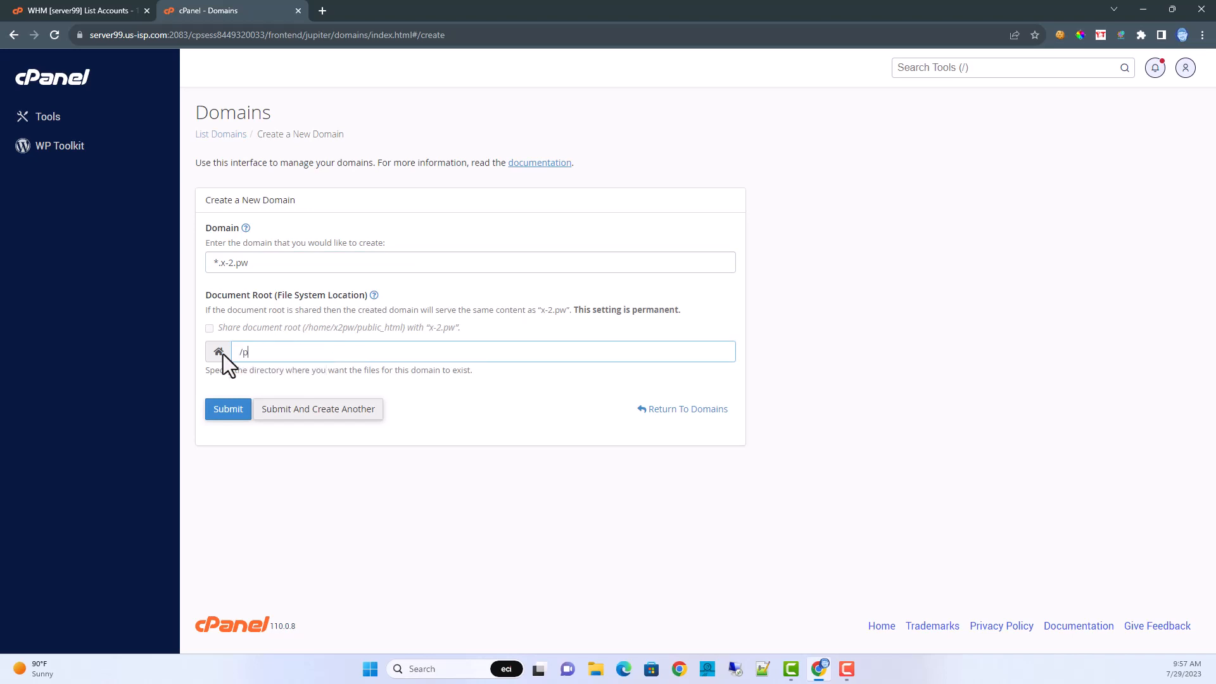
pyautogui.write('pulic_html')
pyautogui.click(251, 352)
pyautogui.write('p')
pyautogui.press('BackSpace')
pyautogui.write('b')
pyautogui.click(228, 410)
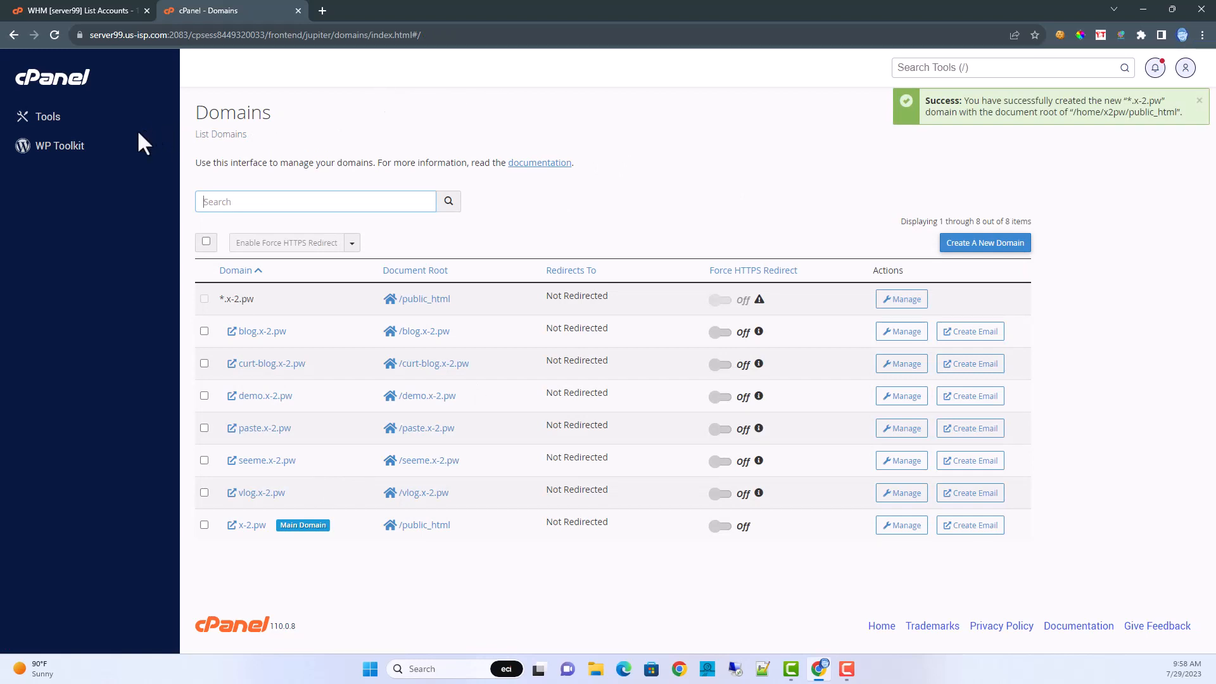
# - Start a WP Toolkit WordPress install at the x-2.pw root, confirming overwrite of the existing app
pyautogui.click(52, 150)
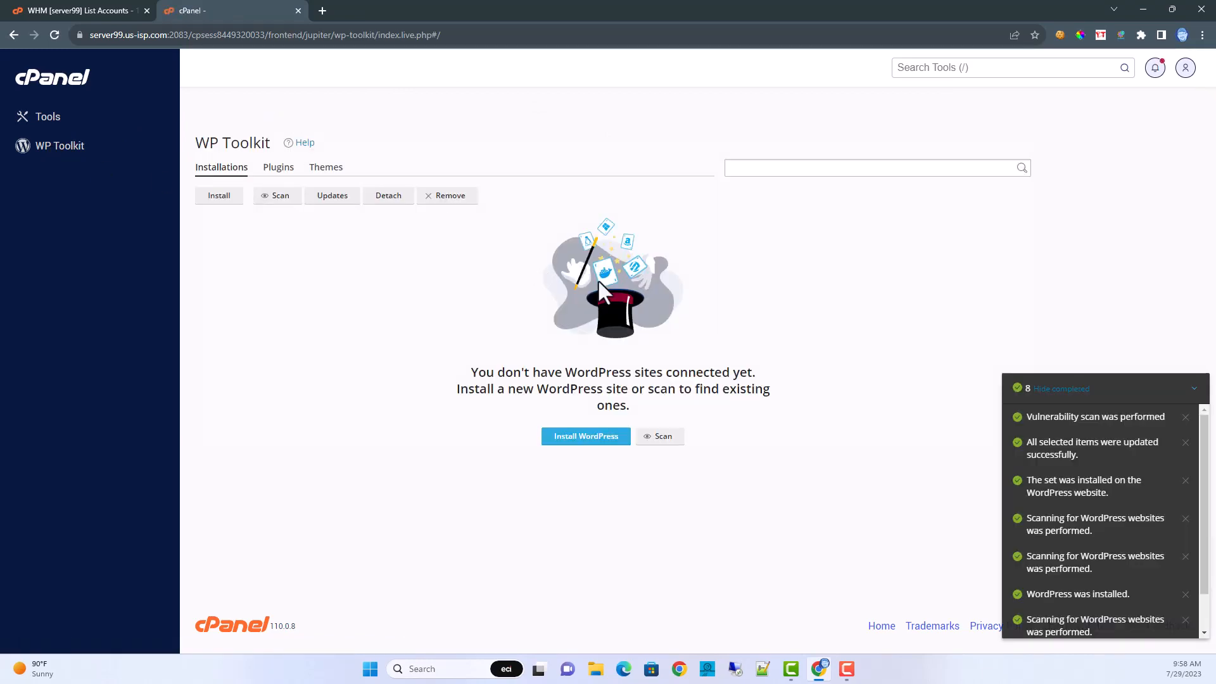
pyautogui.click(561, 438)
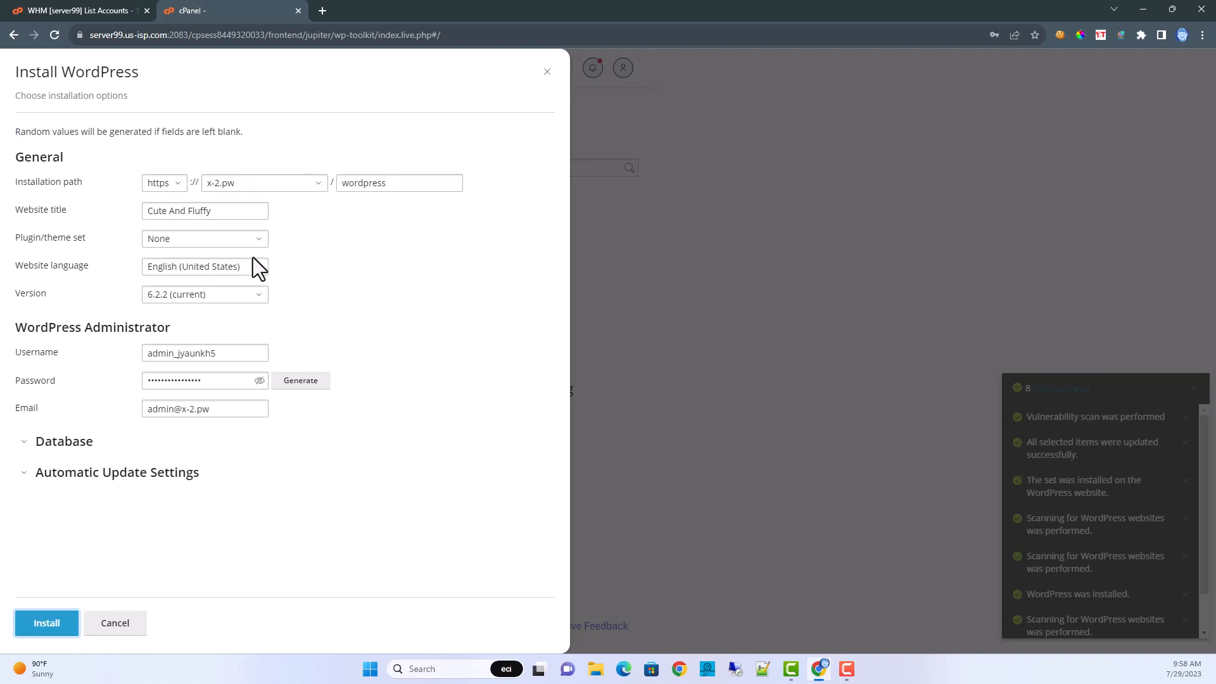
pyautogui.moveTo(388, 184); pyautogui.dragTo(301, 184)
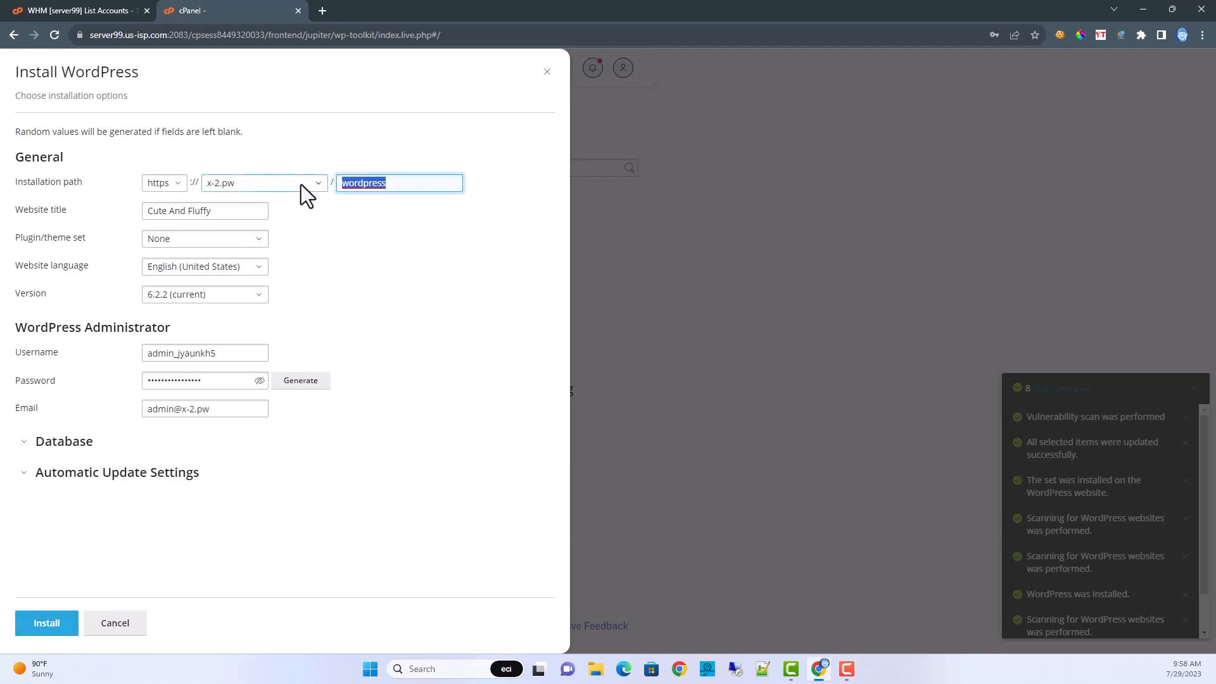
pyautogui.press('BackSpace')
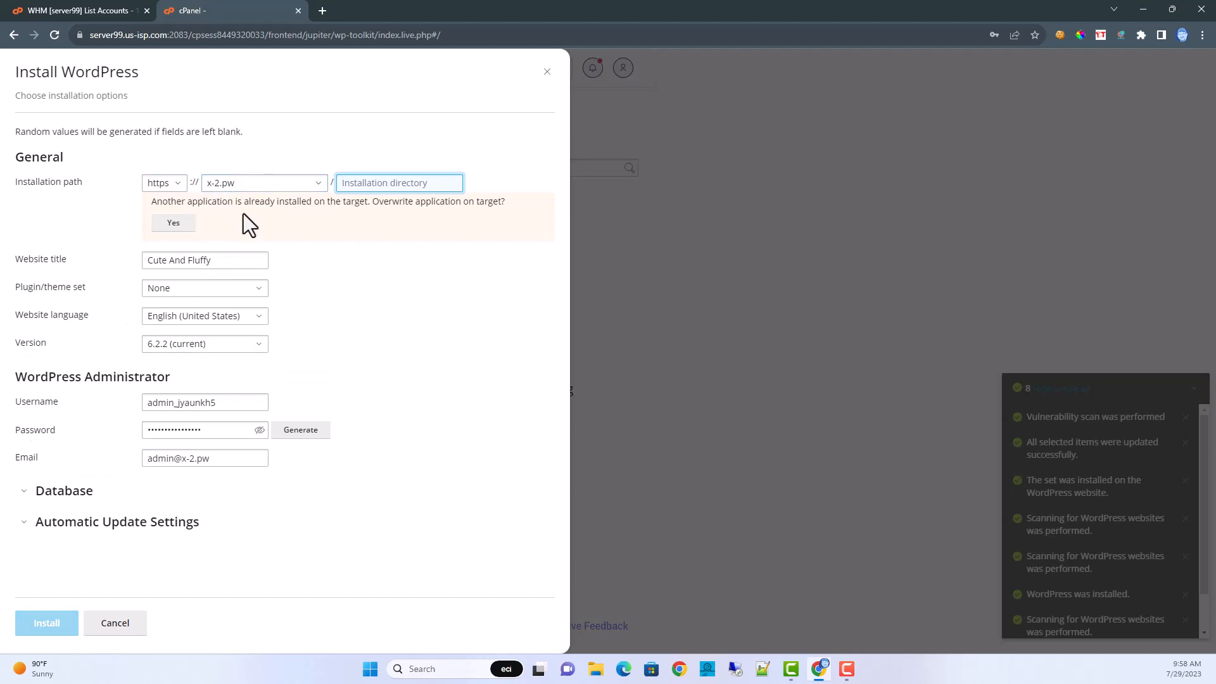
pyautogui.click(170, 223)
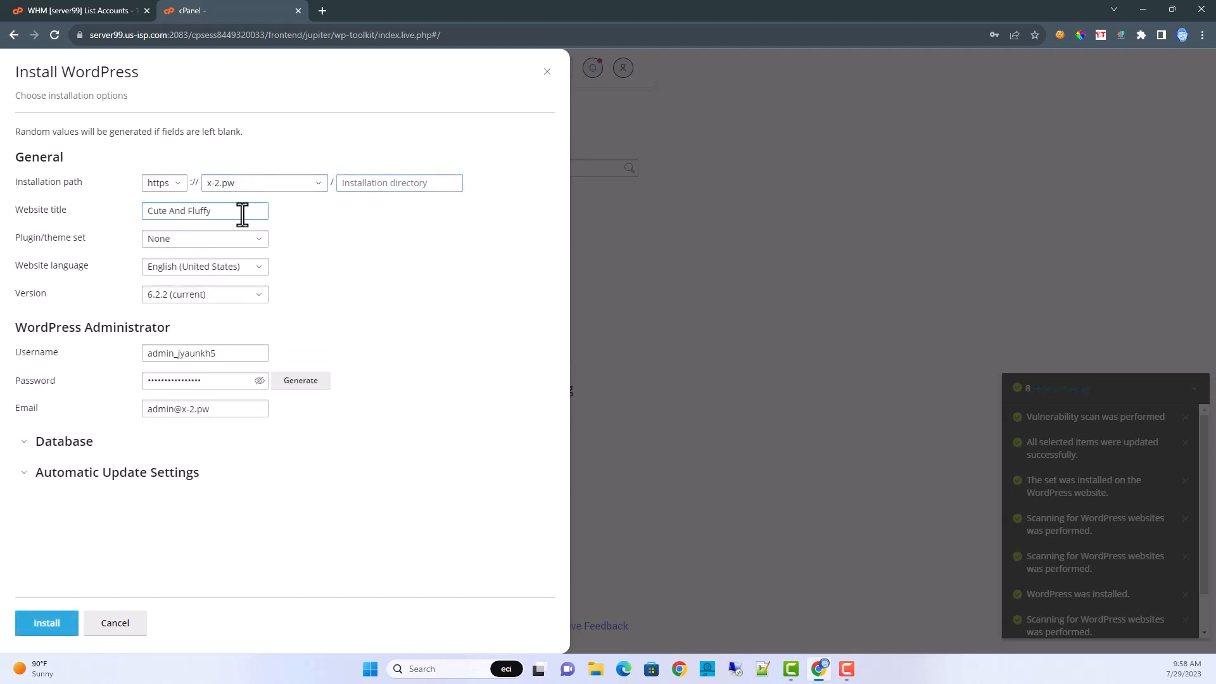
# - Title the site 'X-2 Network', pick the WordPress Classic set, and install
pyautogui.moveTo(241, 211); pyautogui.dragTo(25, 215)
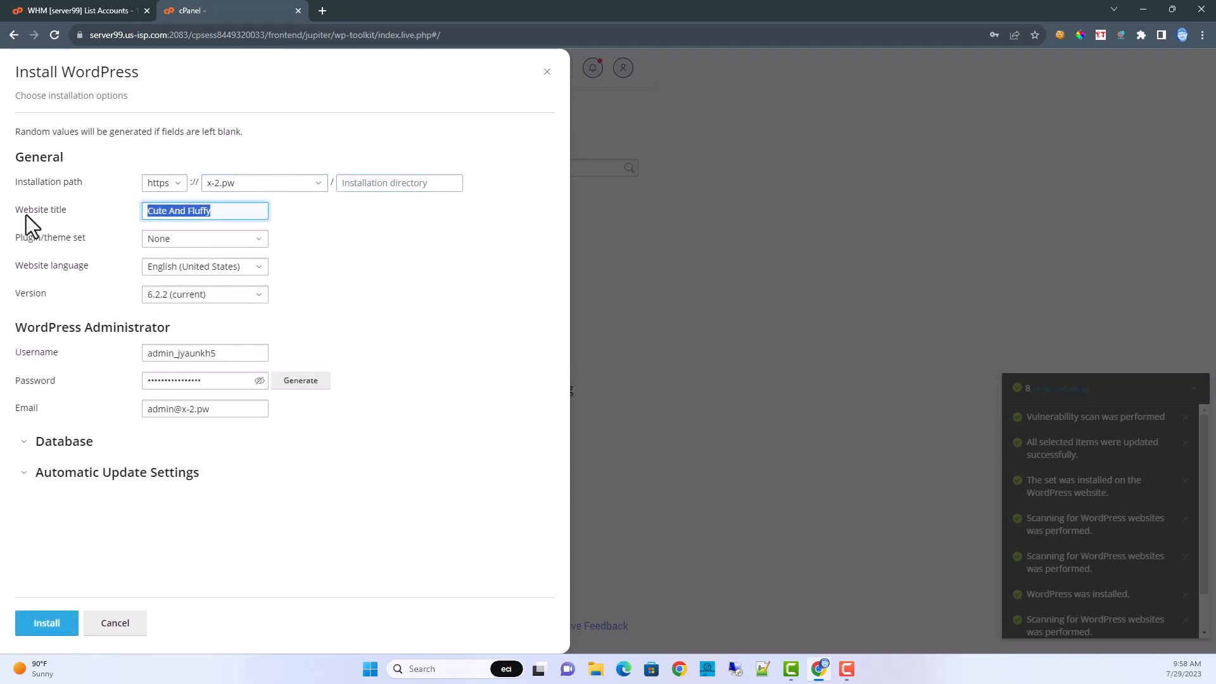
pyautogui.write('X-2 ')
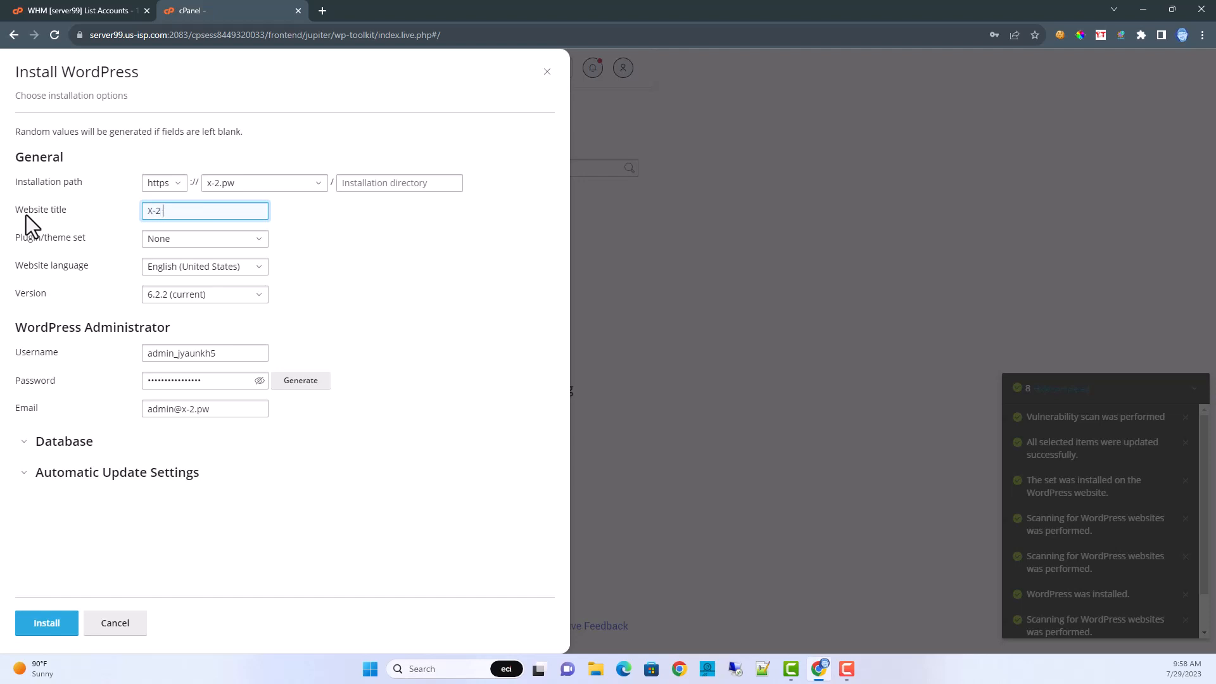
pyautogui.write('Network')
pyautogui.click(186, 243)
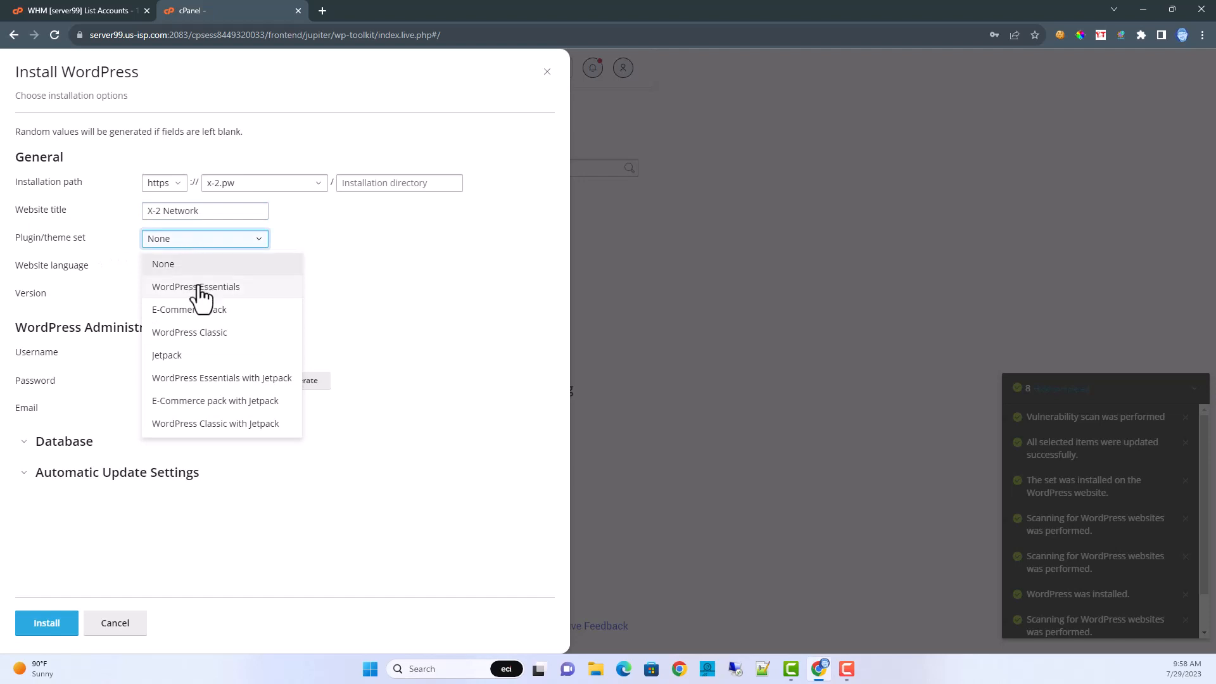
pyautogui.click(179, 336)
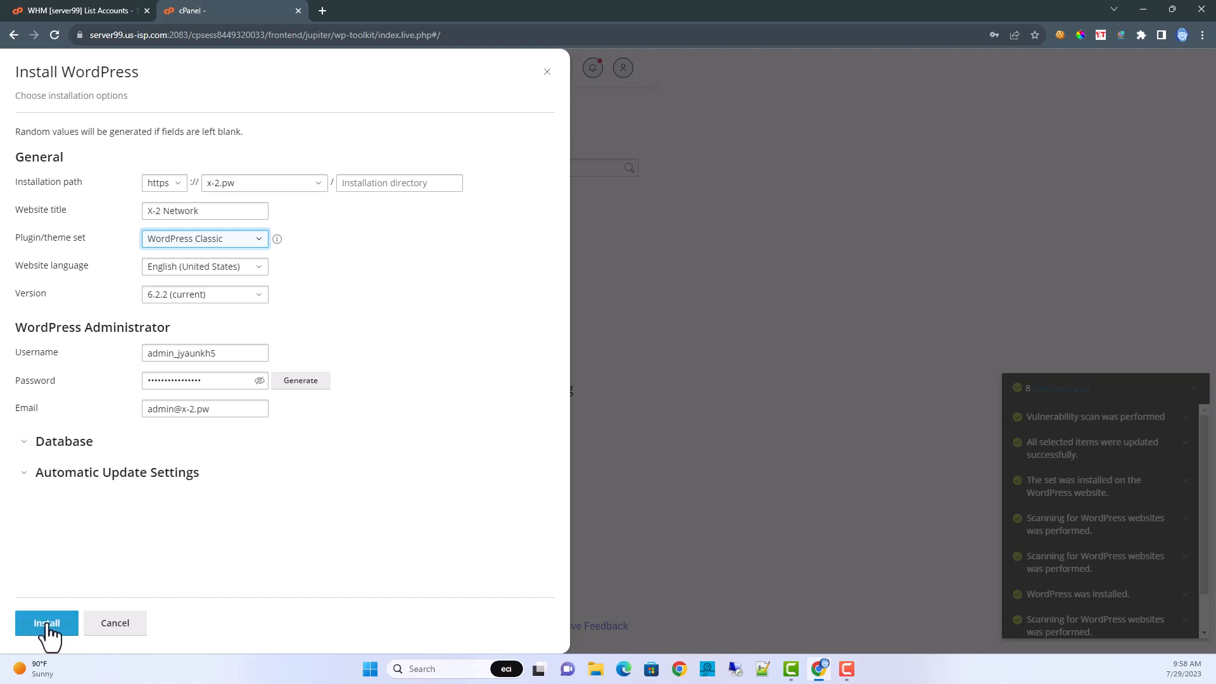
pyautogui.click(48, 624)
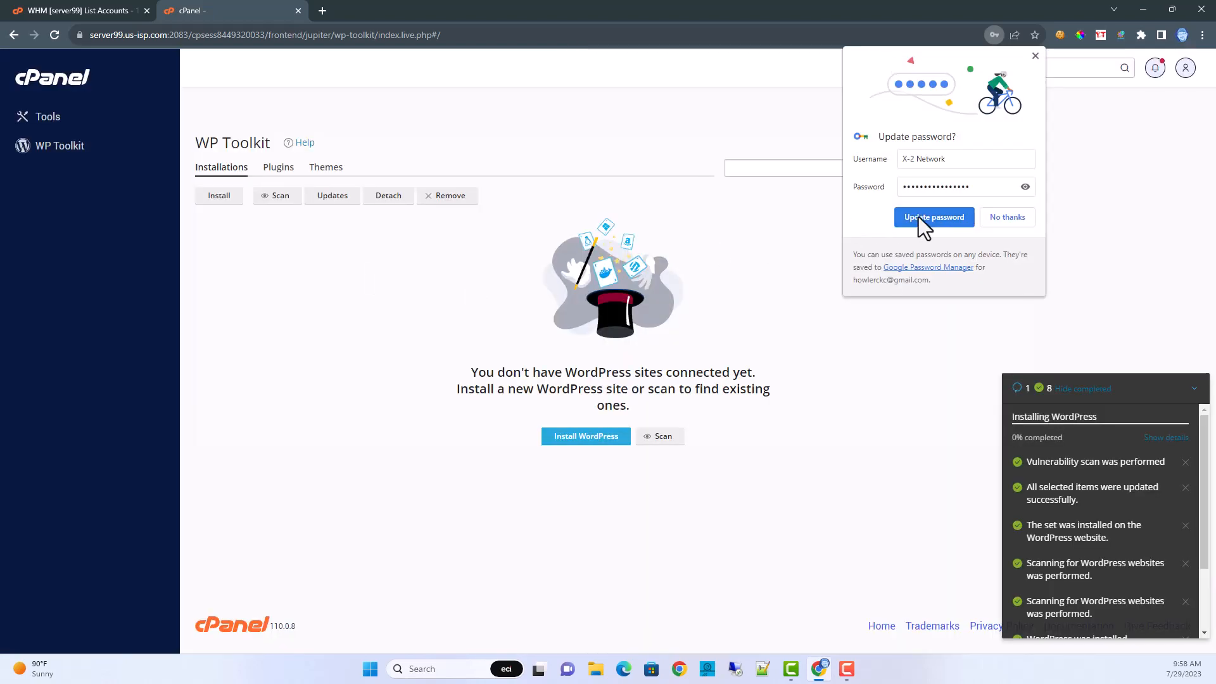
# - Scan for WordPress sites, then log in to the X-2 Network admin at x-2.pw
pyautogui.click(1035, 57)
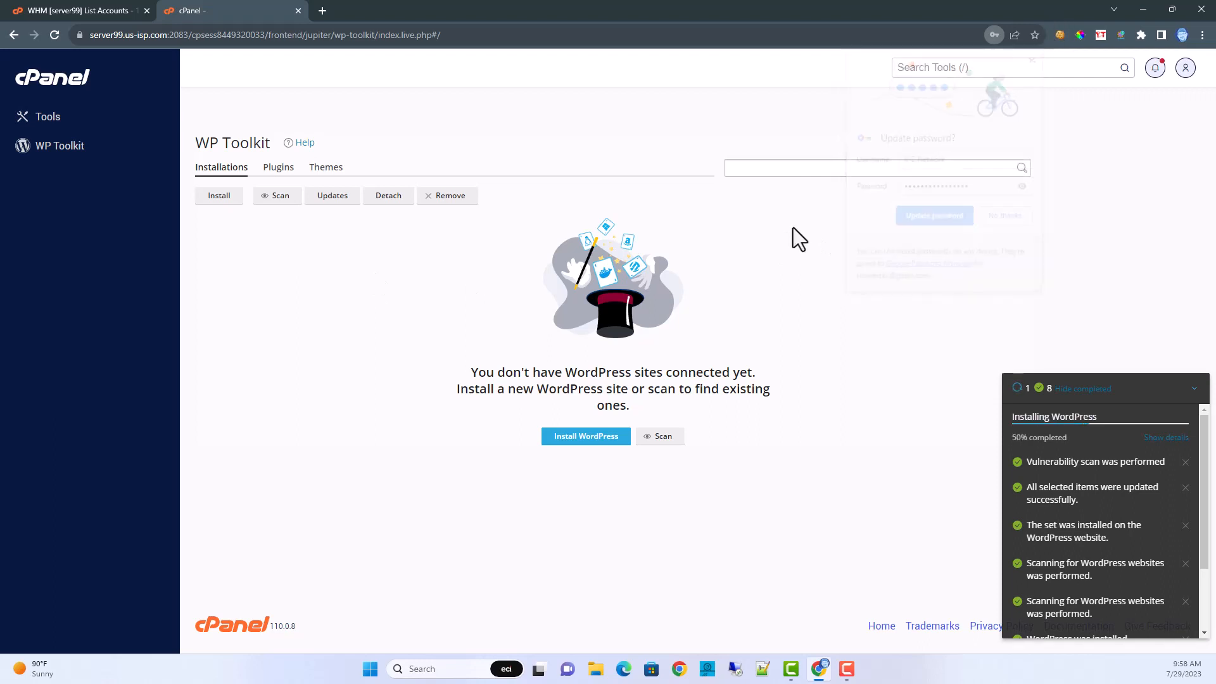
pyautogui.click(274, 204)
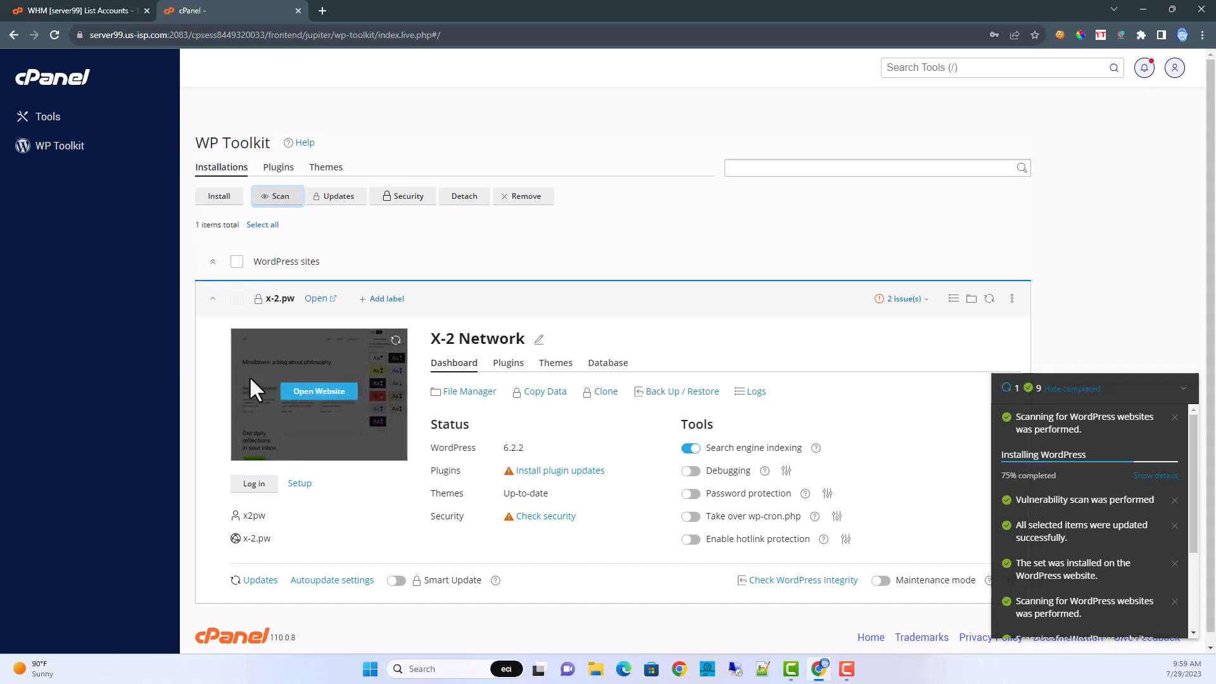
pyautogui.click(253, 485)
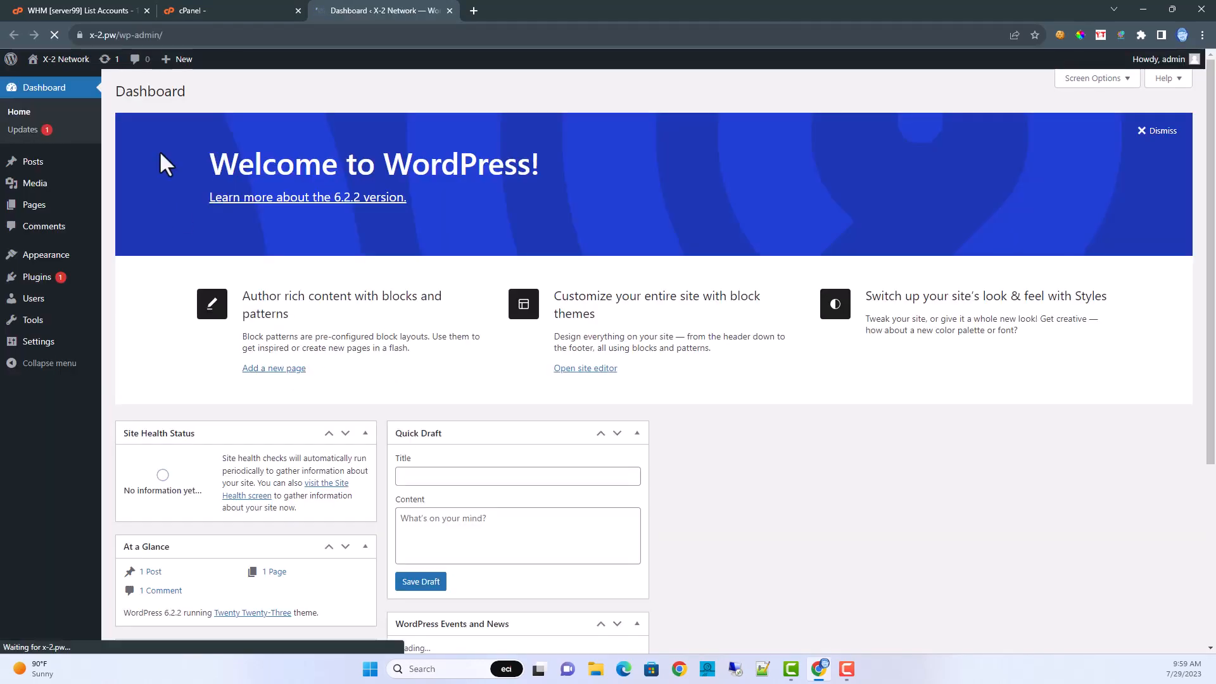
pyautogui.click(90, 34)
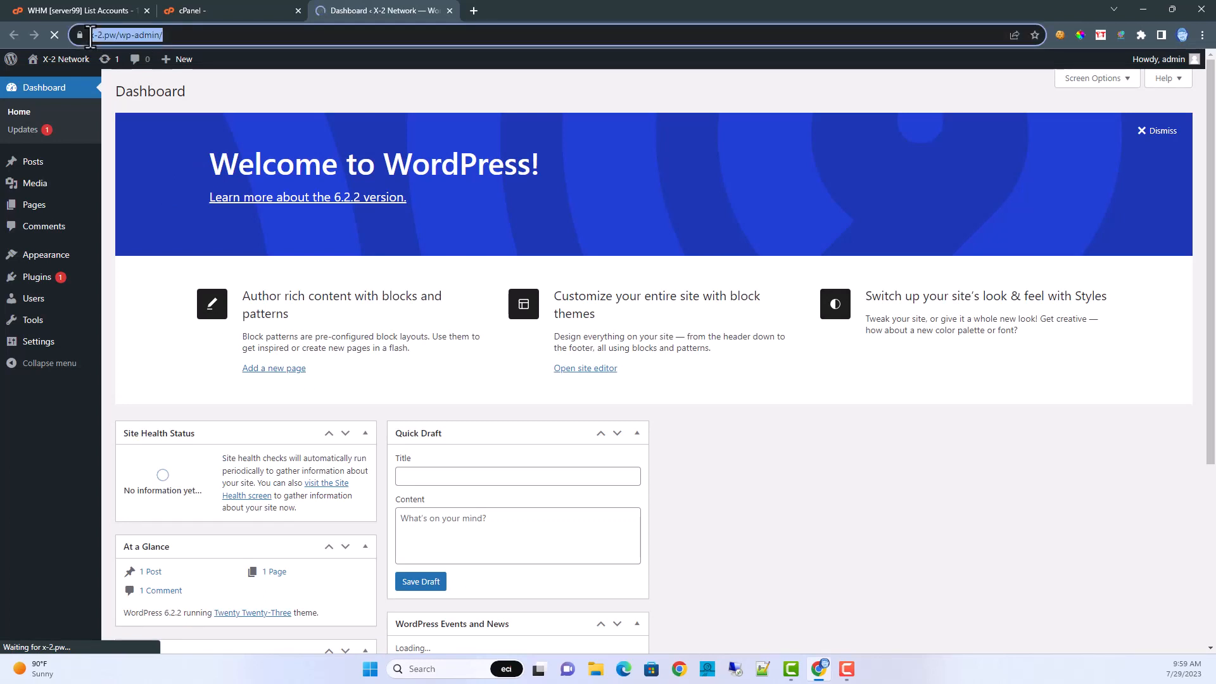
pyautogui.click(168, 35)
pyautogui.moveTo(194, 35); pyautogui.dragTo(140, 37)
pyautogui.press('BackSpace')
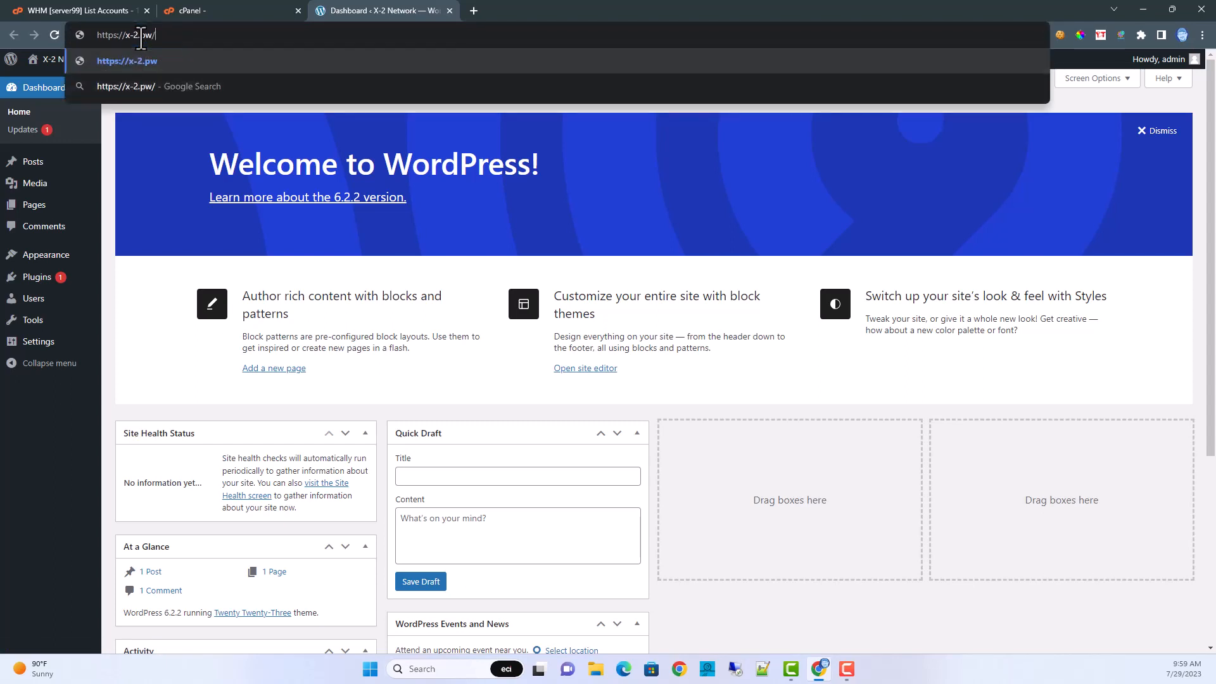
pyautogui.press('Return')
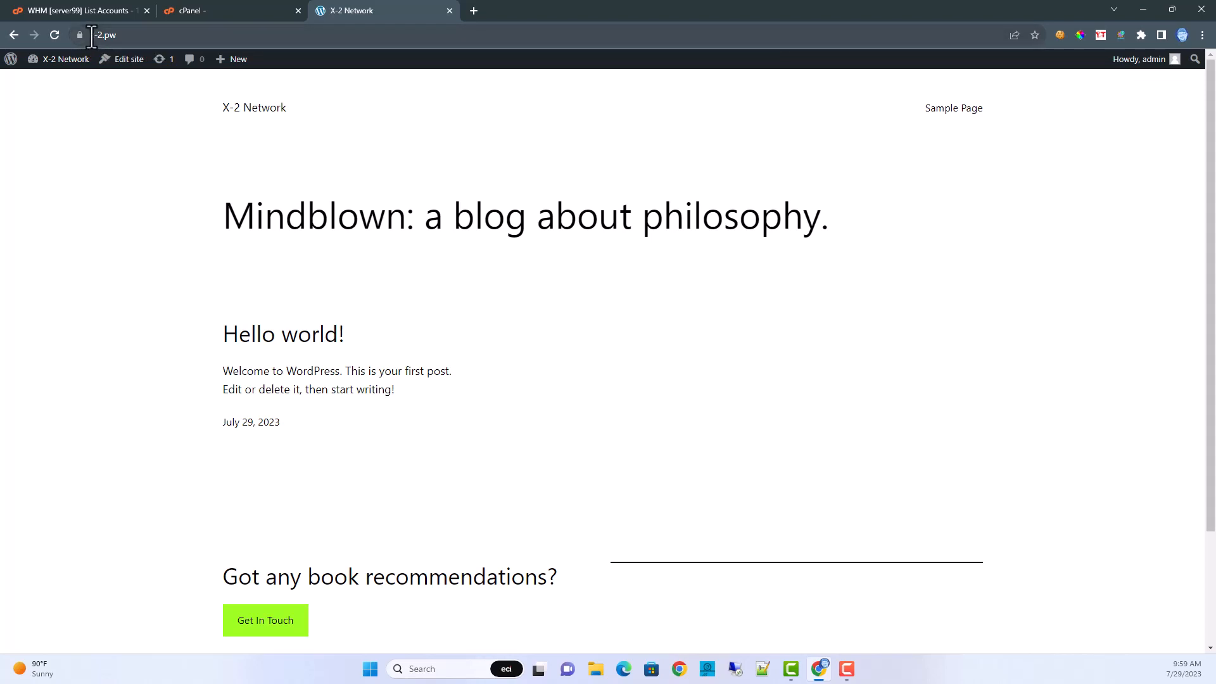
pyautogui.click(90, 35)
pyautogui.click(89, 35)
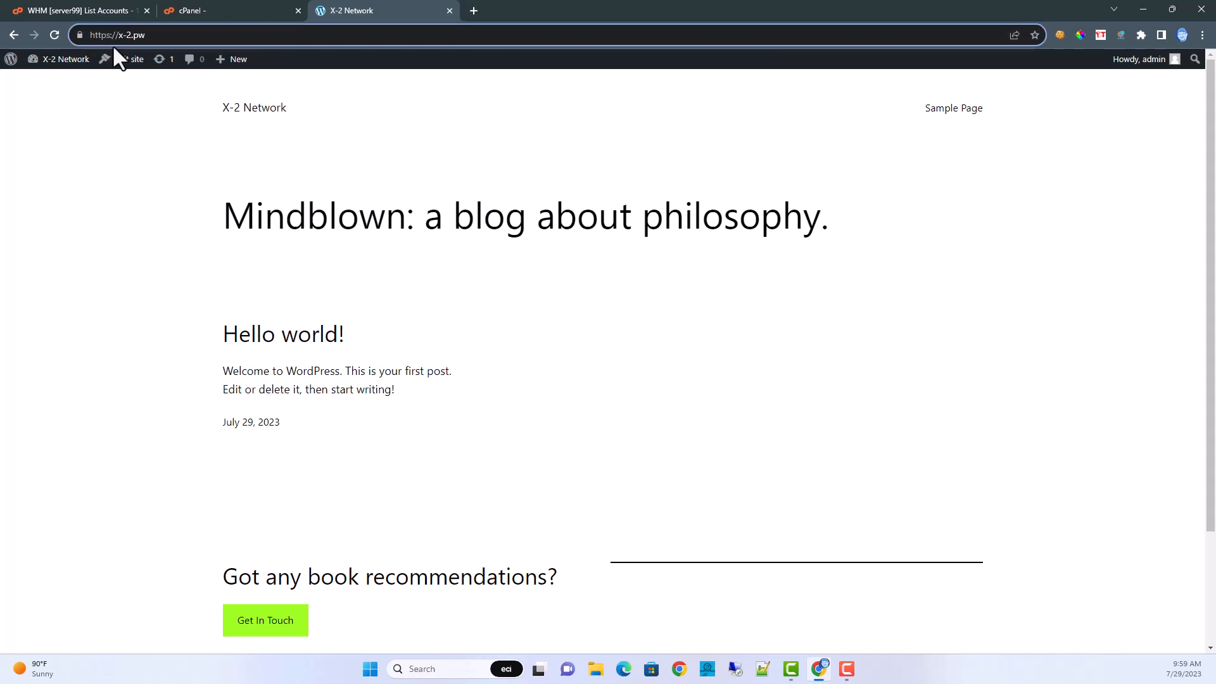
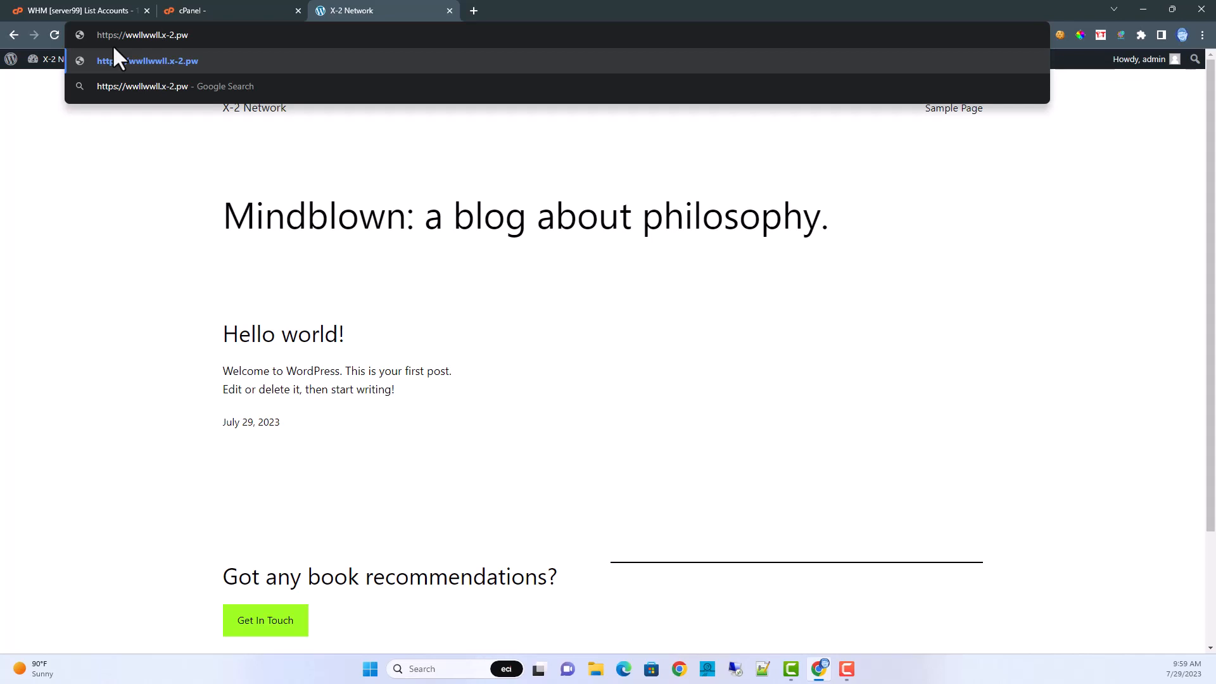
pyautogui.press('Return')
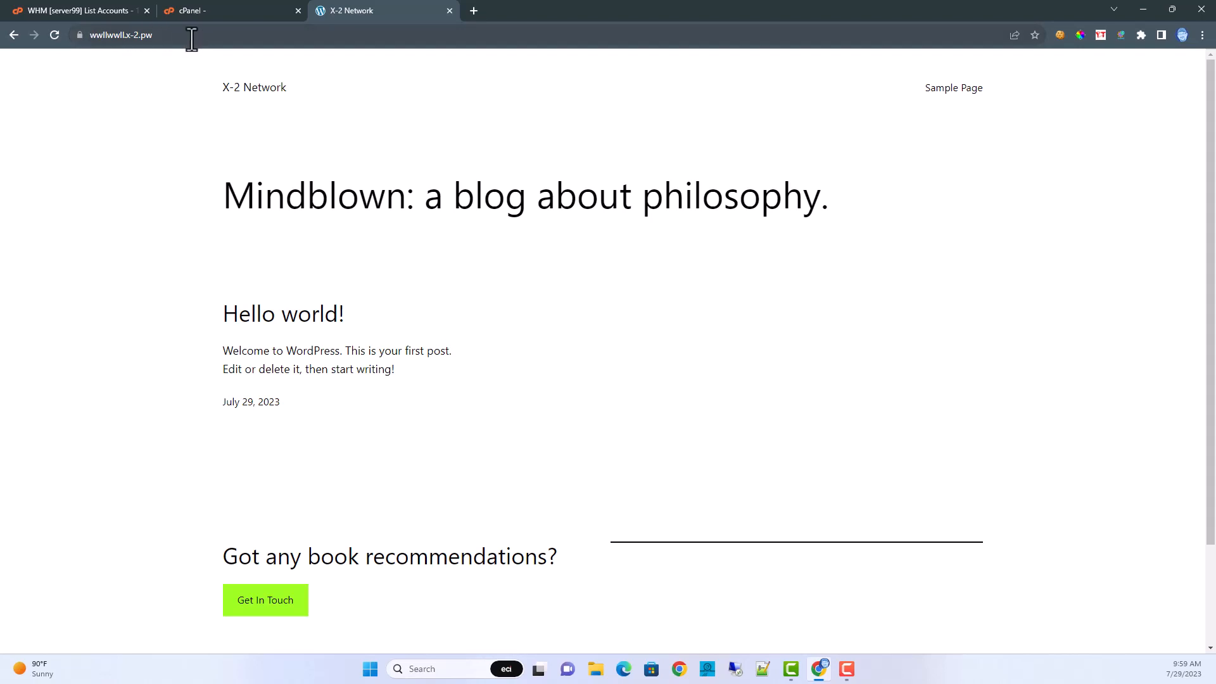
pyautogui.click(14, 35)
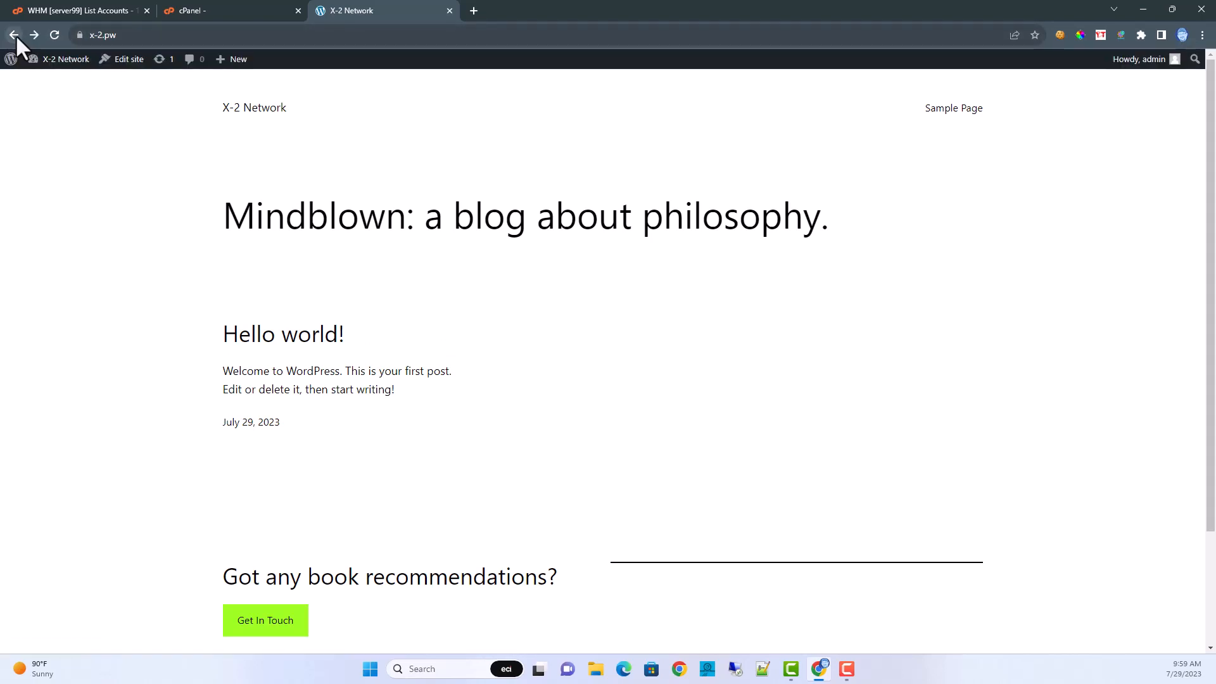
pyautogui.click(14, 35)
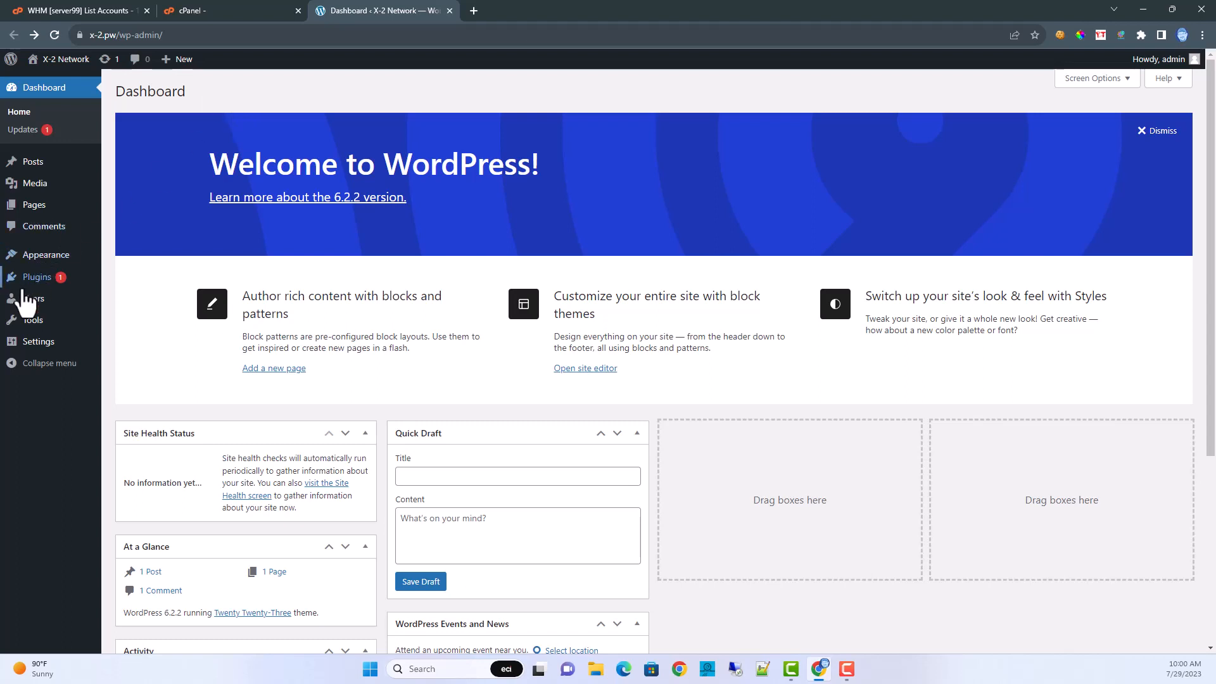
# - Deactivate the Classic Editor plugin in Installed Plugins
pyautogui.moveTo(19, 280)
pyautogui.click(145, 279)
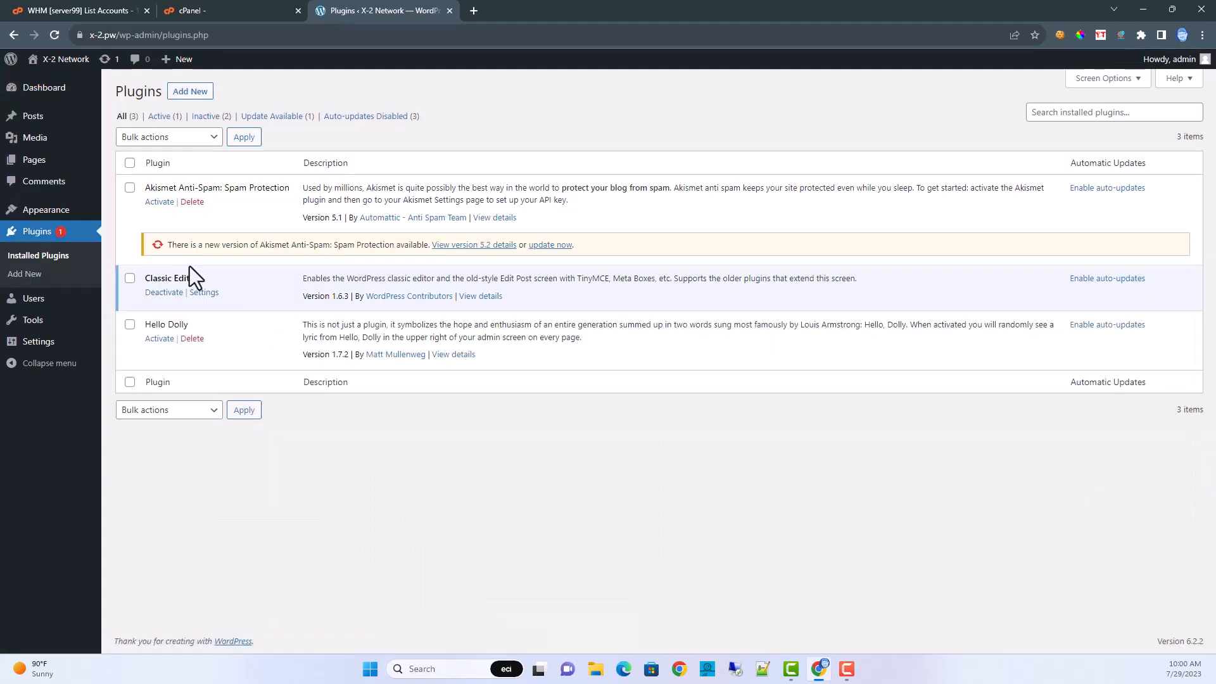
pyautogui.click(164, 294)
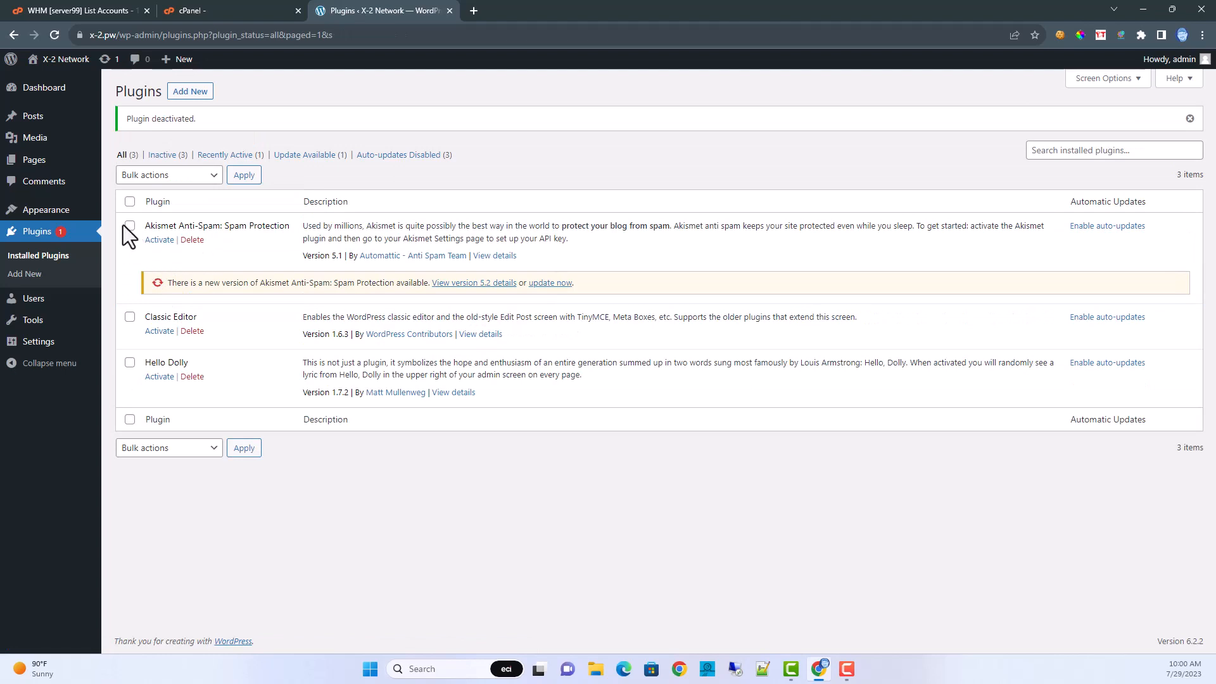
# - Bulk-delete the Akismet Anti-Spam and Hello Dolly plugins
pyautogui.click(130, 363)
pyautogui.click(172, 177)
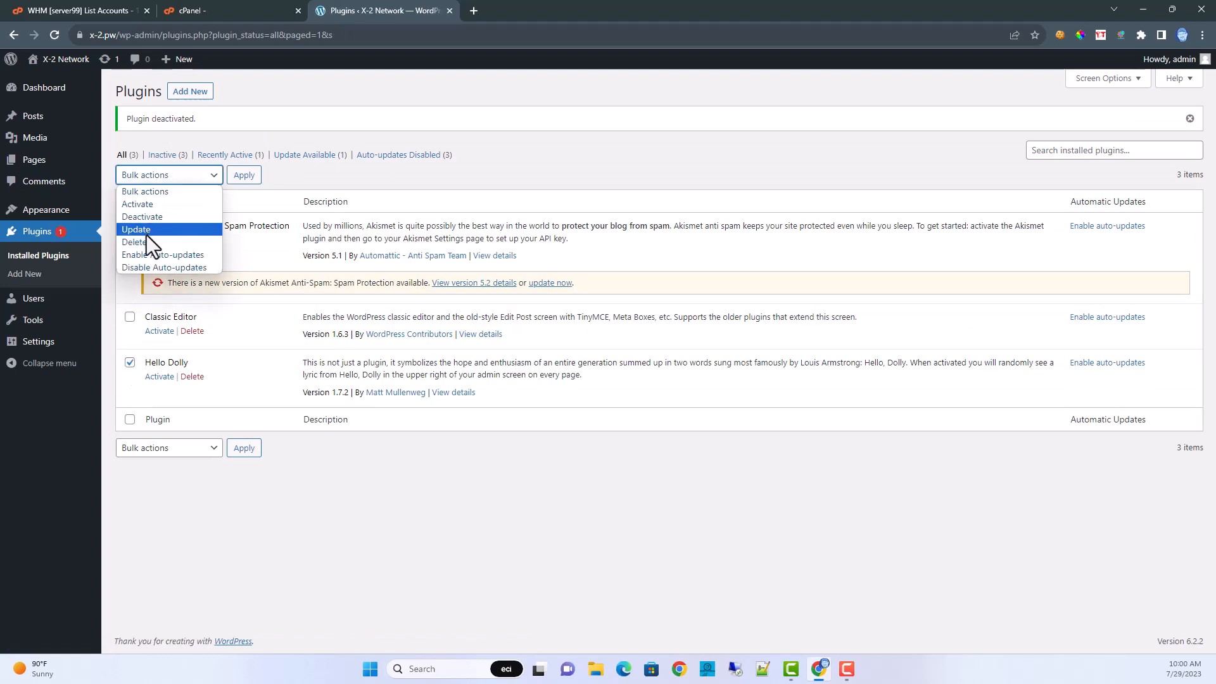
pyautogui.click(142, 242)
pyautogui.click(241, 186)
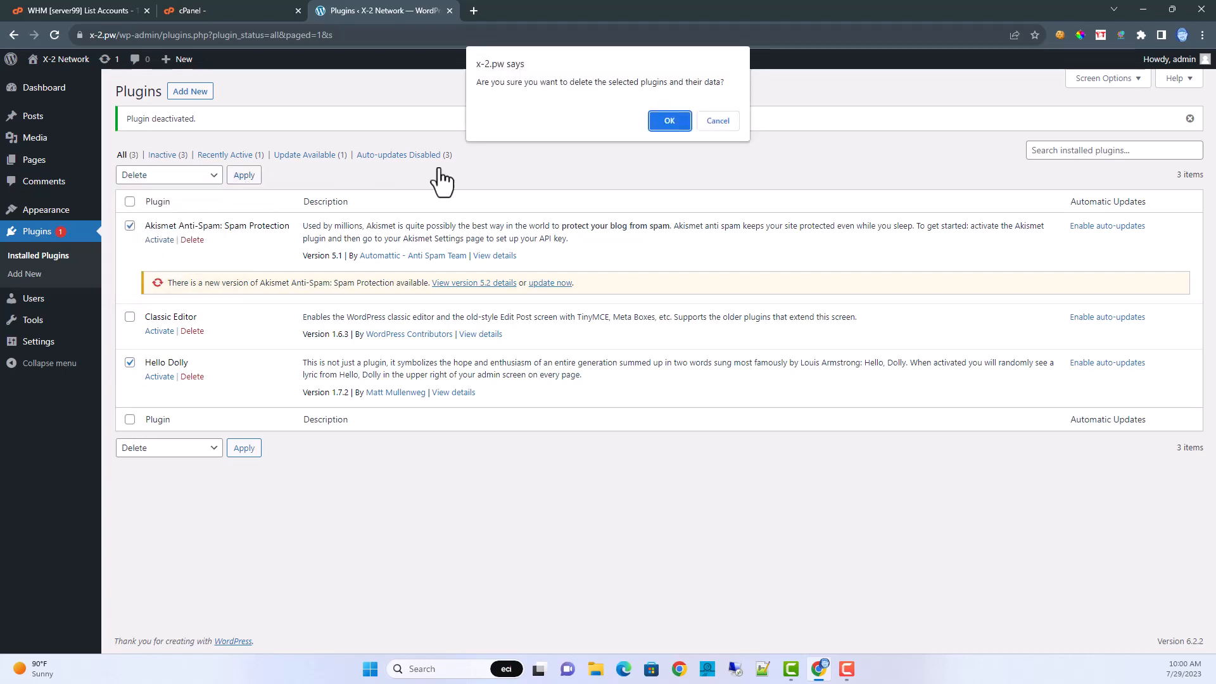
pyautogui.click(679, 122)
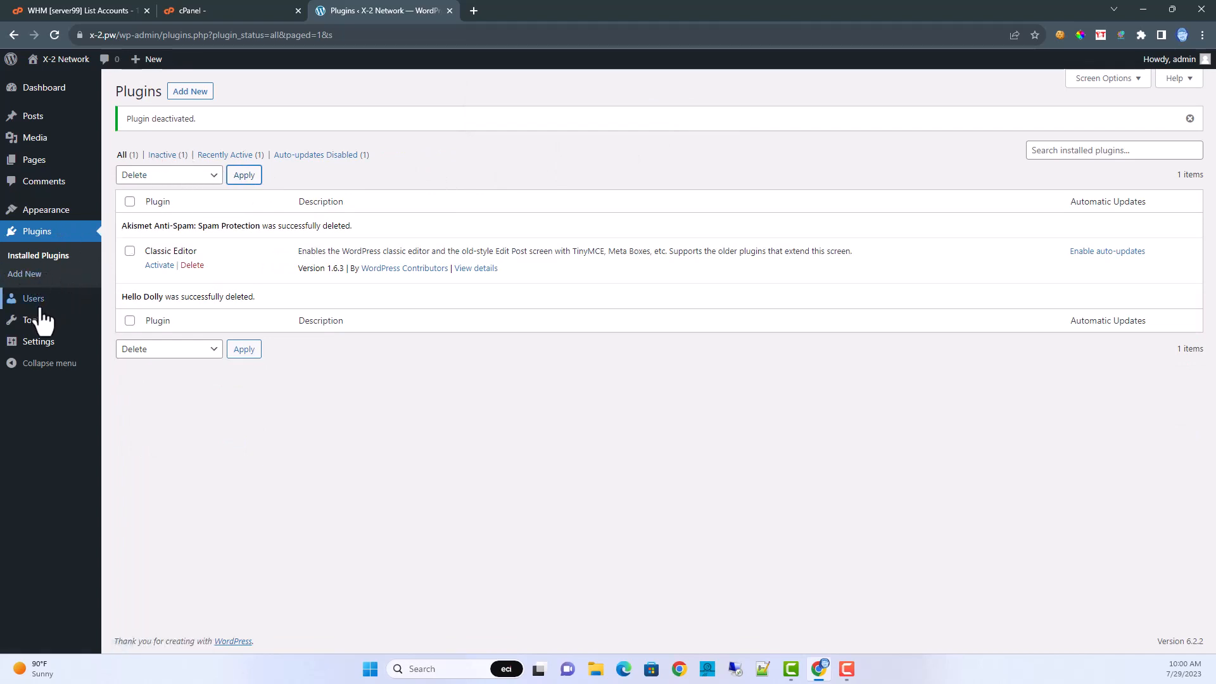
pyautogui.moveTo(41, 326)
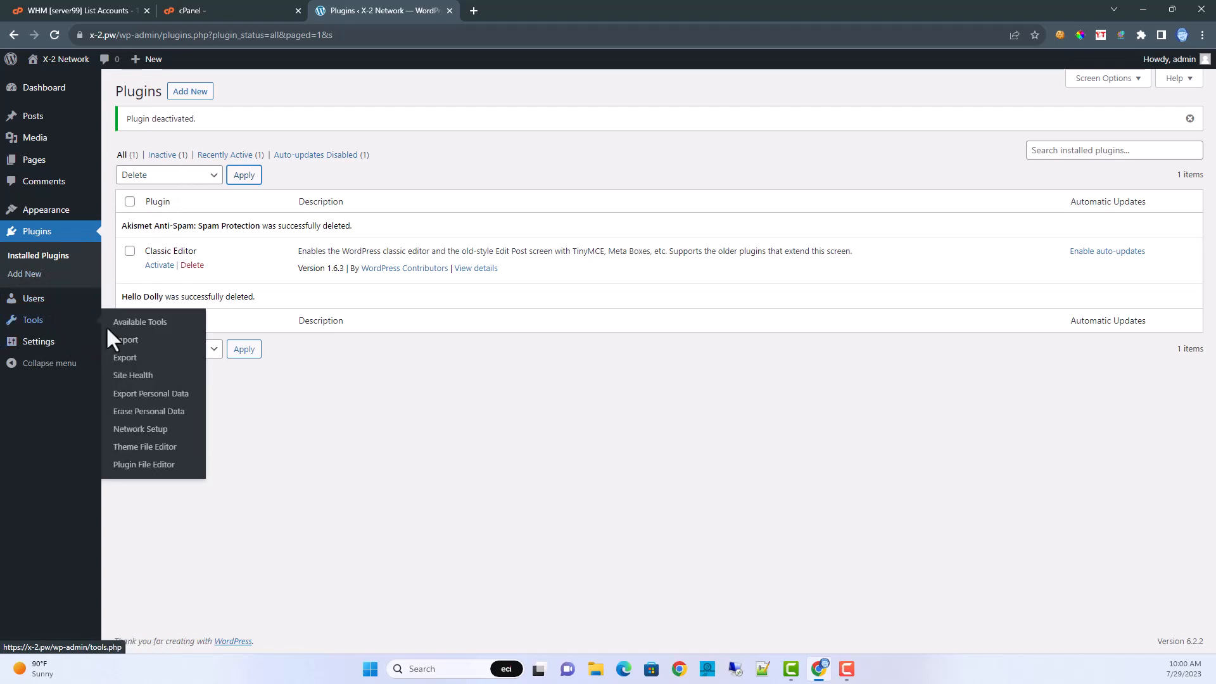
# - Install the network with sub-domain site addresses and a replaced Network Admin Email
pyautogui.click(125, 430)
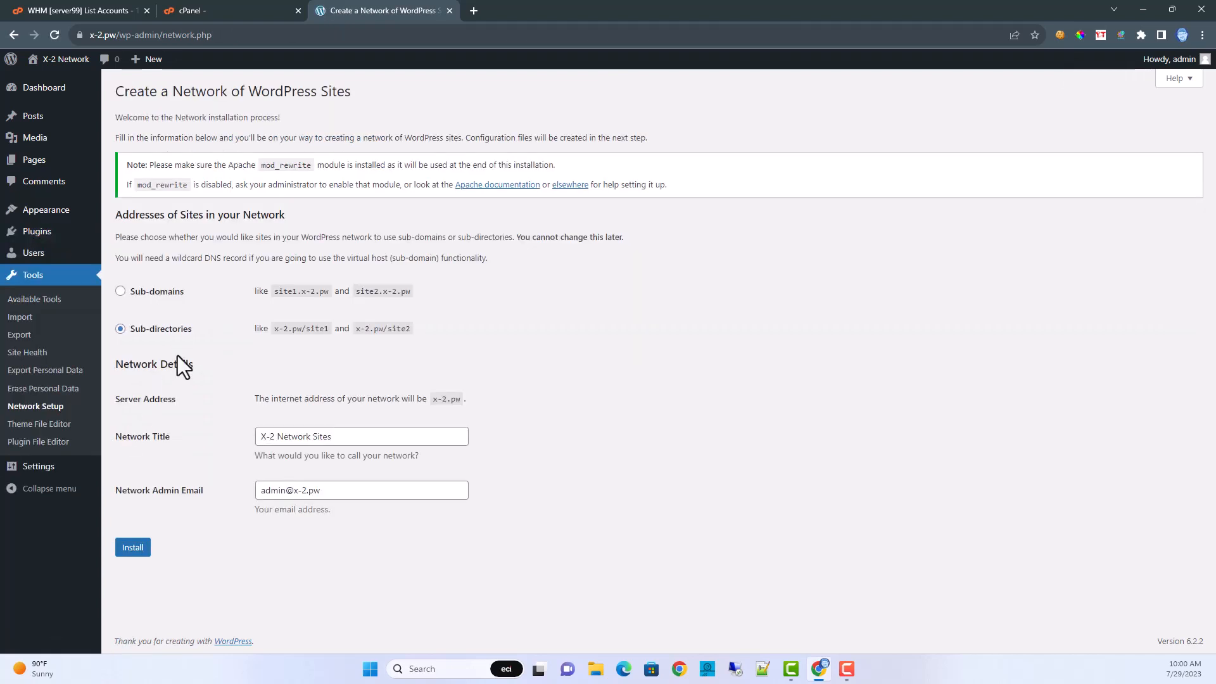
pyautogui.click(120, 291)
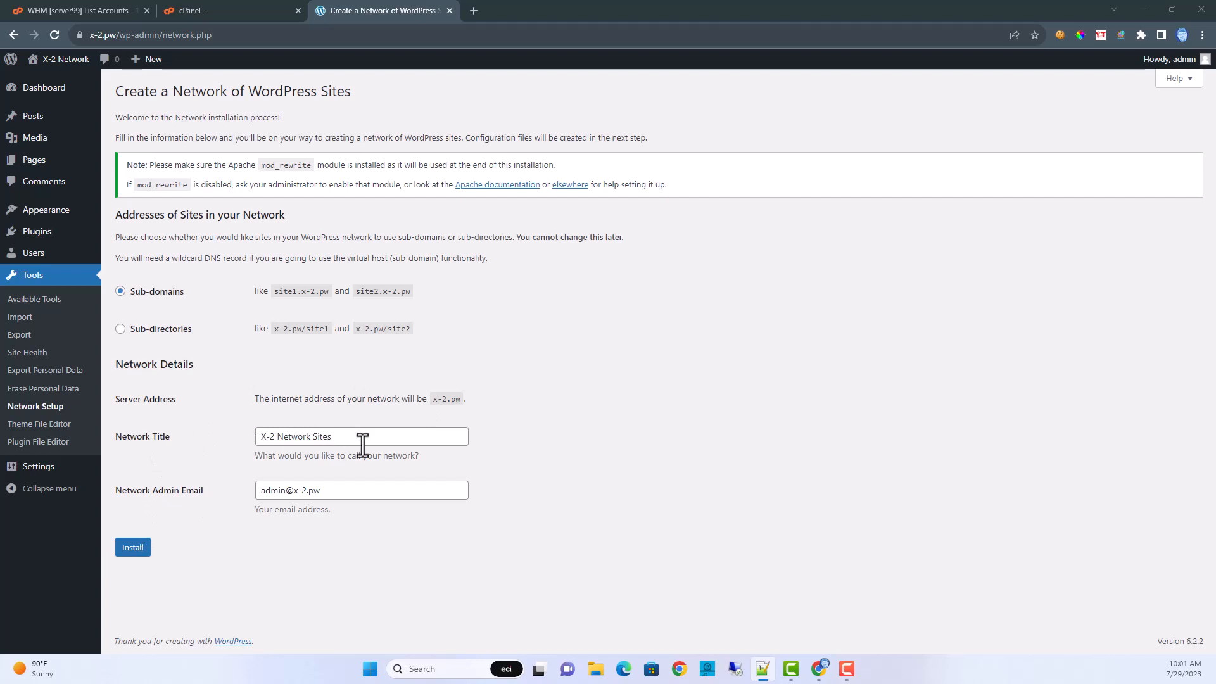
pyautogui.moveTo(352, 440); pyautogui.dragTo(185, 445)
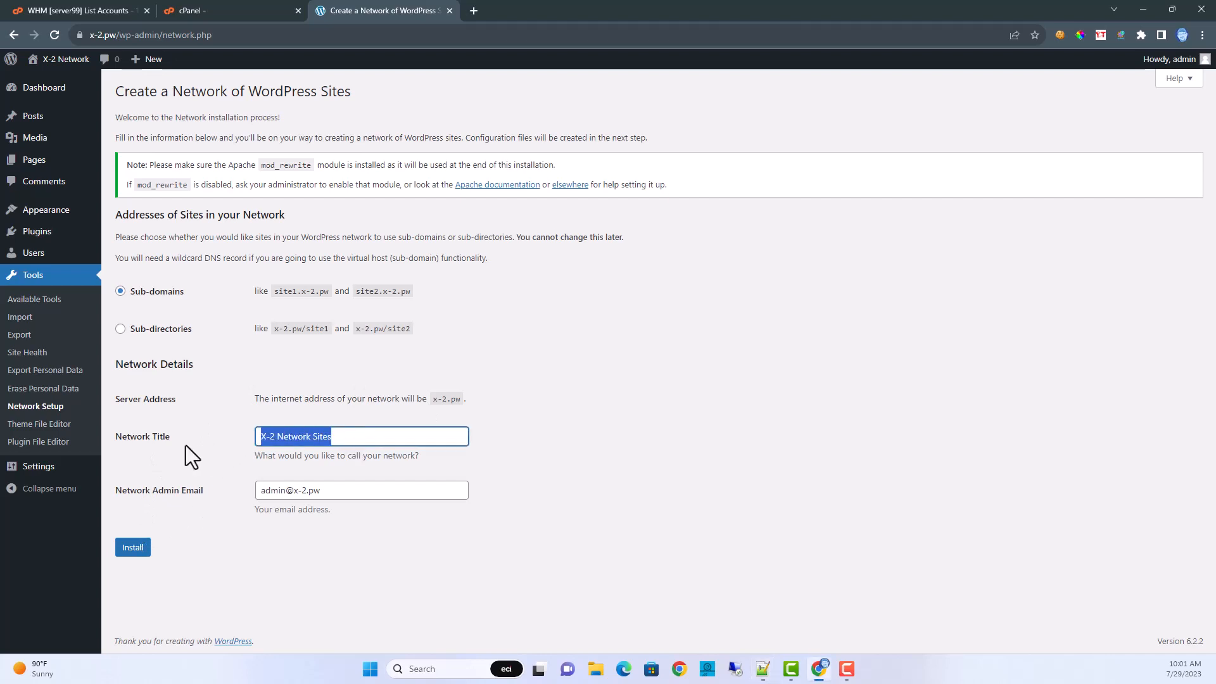
pyautogui.moveTo(337, 484); pyautogui.dragTo(158, 506)
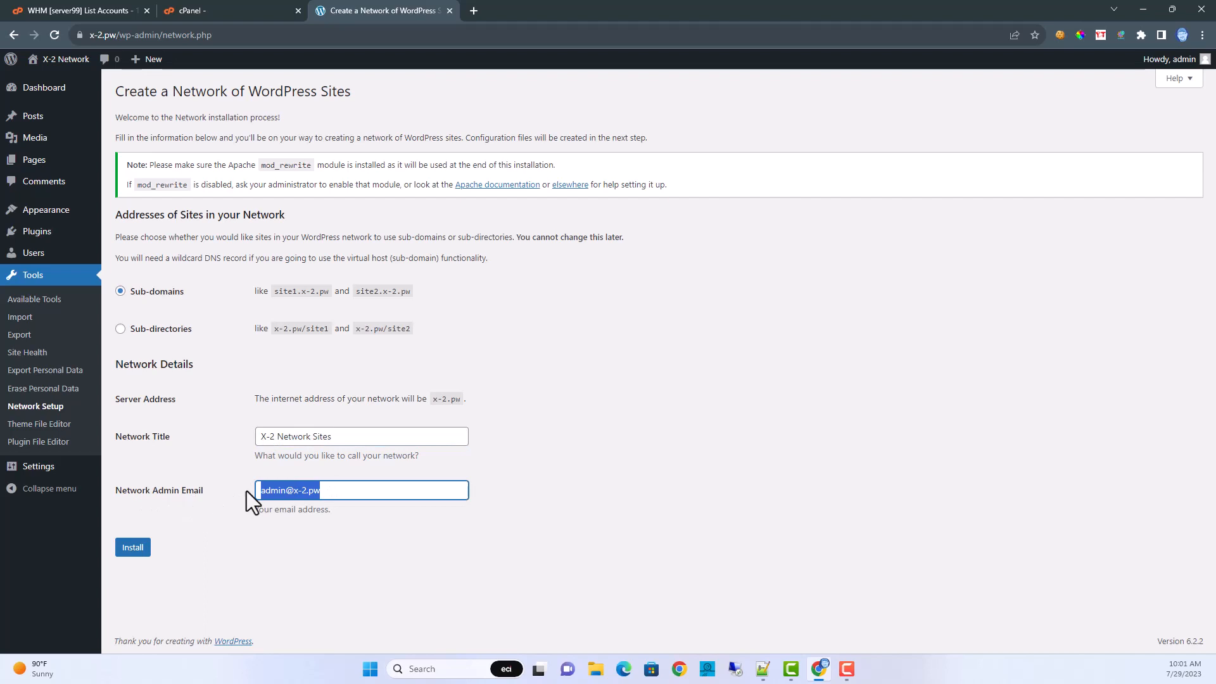
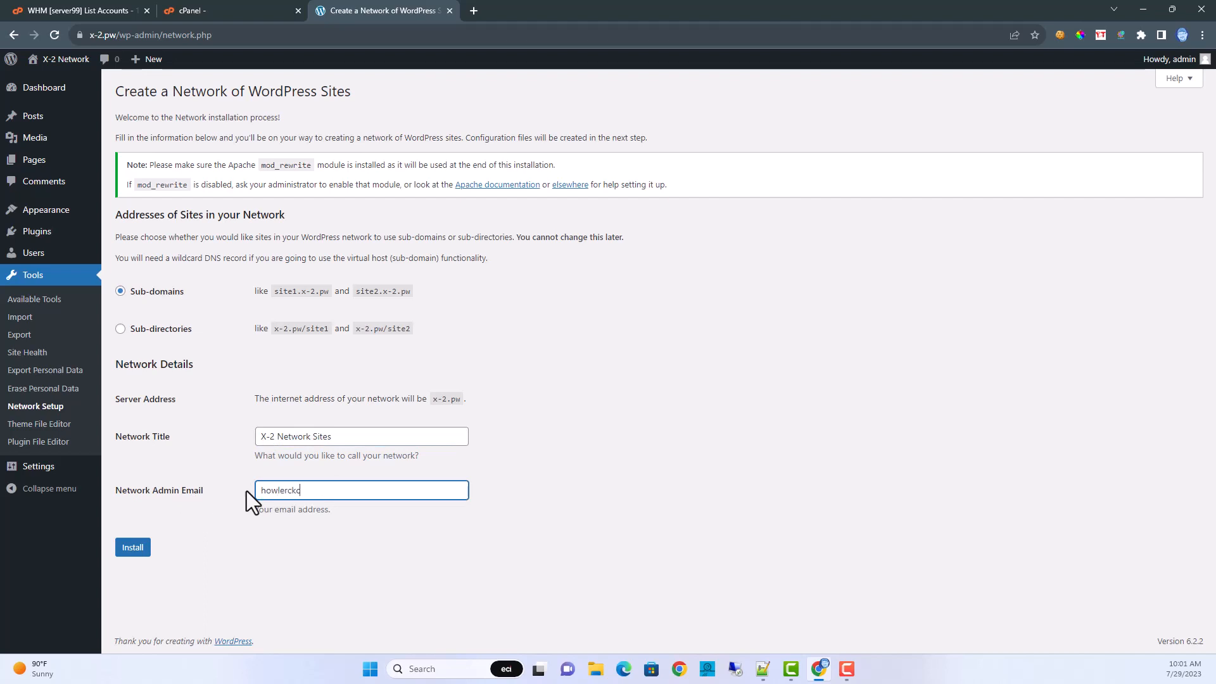
pyautogui.moveTo(300, 493); pyautogui.dragTo(309, 494)
pyautogui.click(309, 493)
pyautogui.click(129, 549)
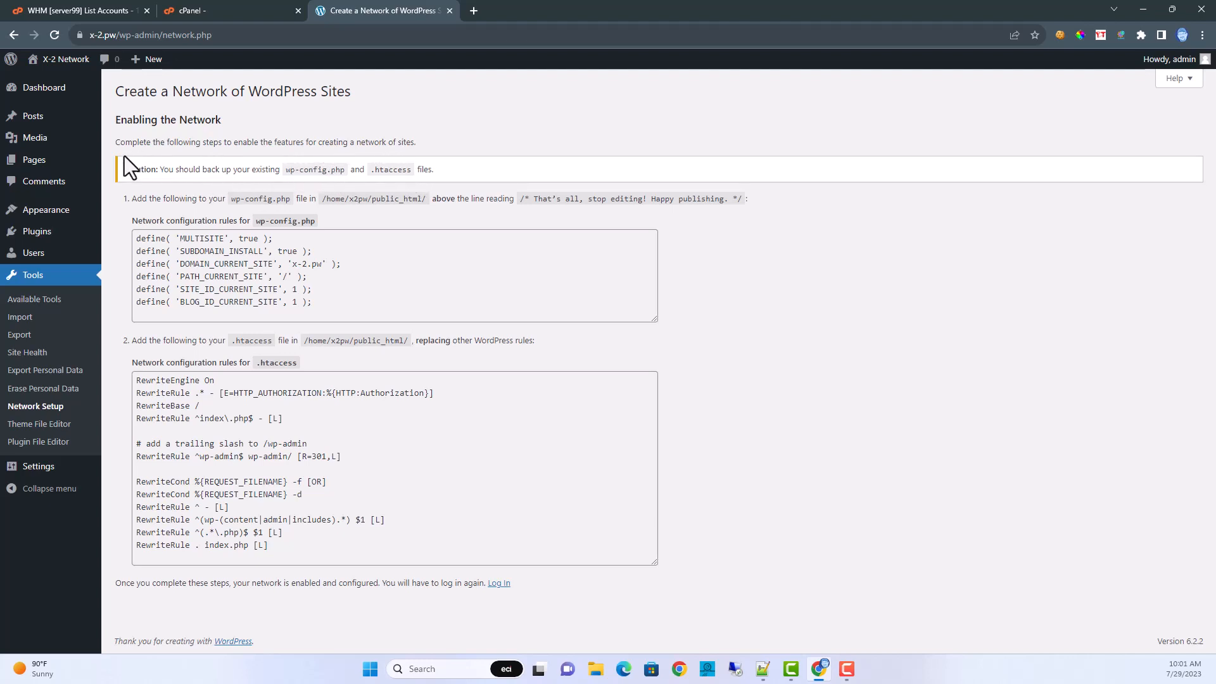
# - Copy the Enabling the Network rules into a Notepad++ note, then return to cPanel
pyautogui.moveTo(111, 136); pyautogui.dragTo(119, 585)
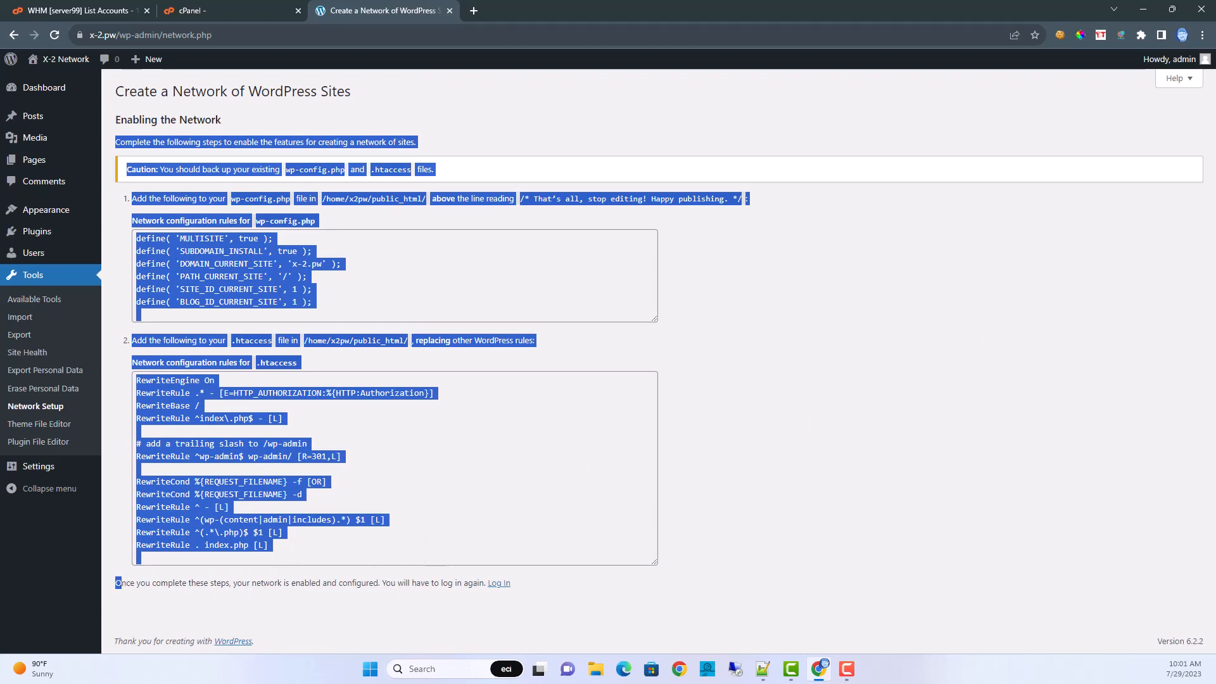
pyautogui.hotkey('alt', 'Tab')
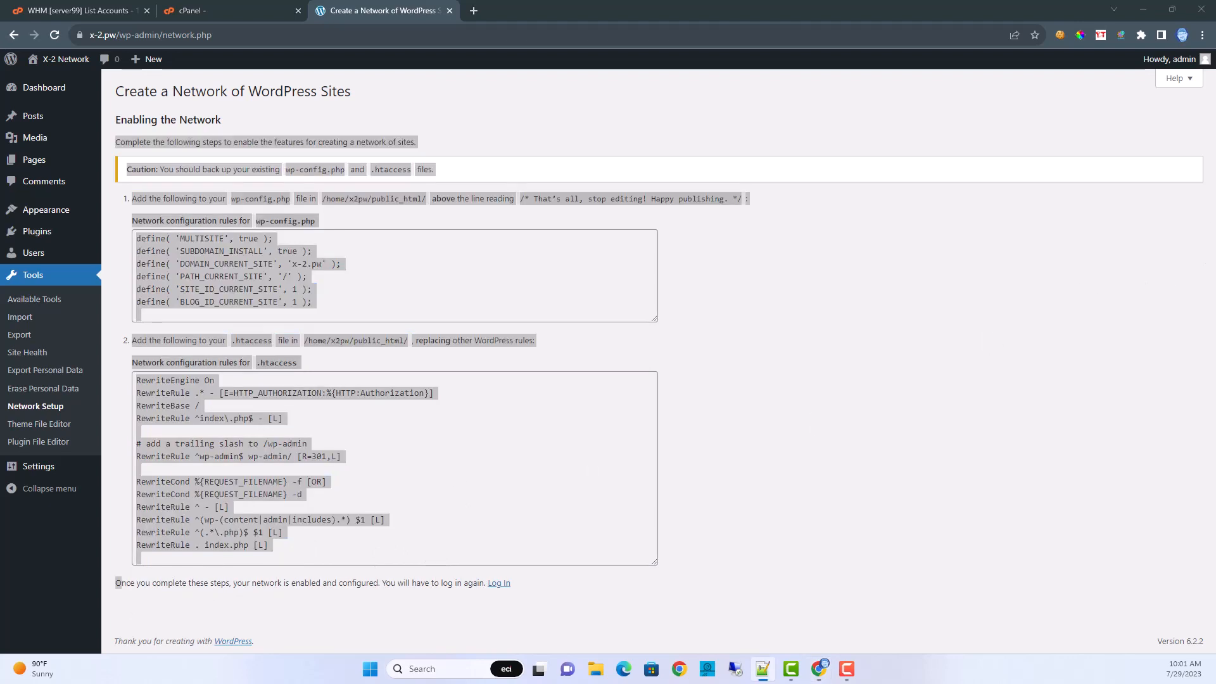
pyautogui.moveTo(1215, 124); pyautogui.dragTo(654, 119)
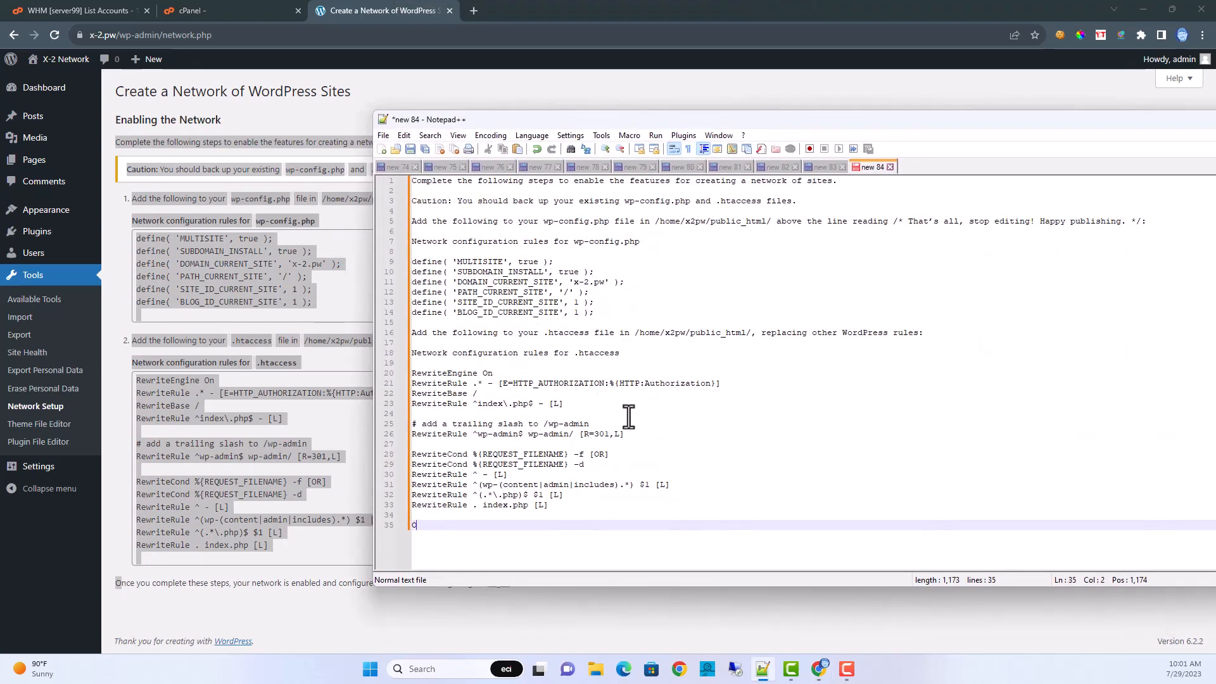
pyautogui.moveTo(560, 121); pyautogui.dragTo(1215, 125)
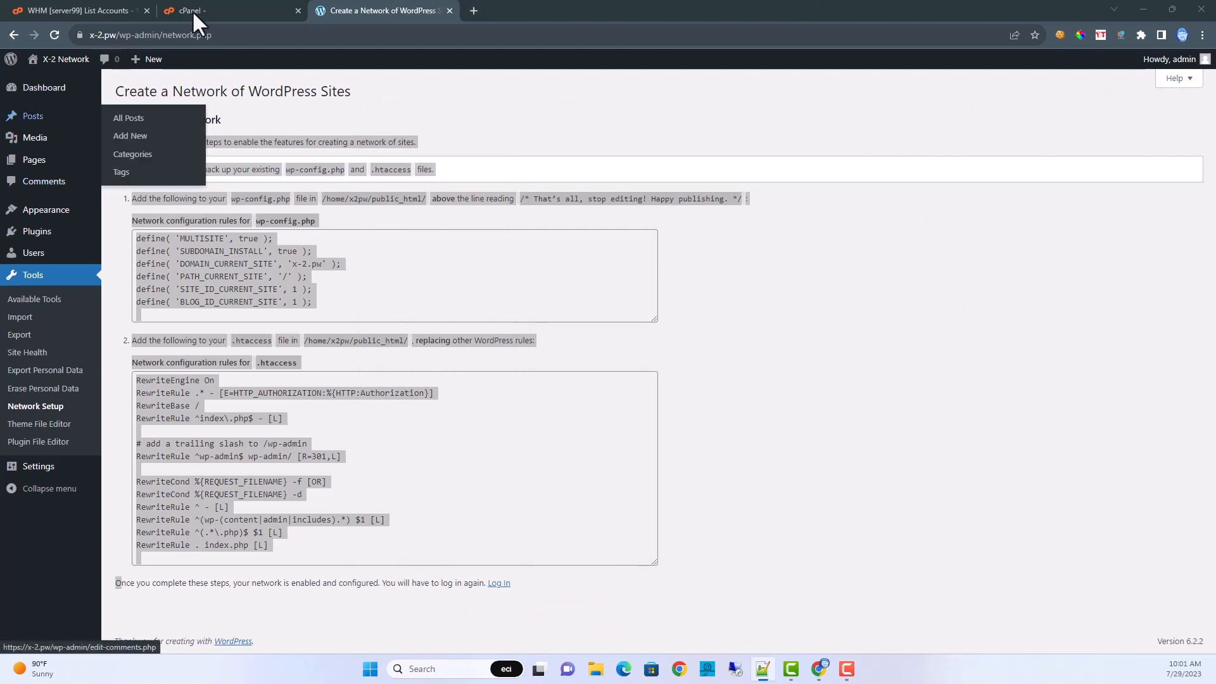
pyautogui.click(228, 15)
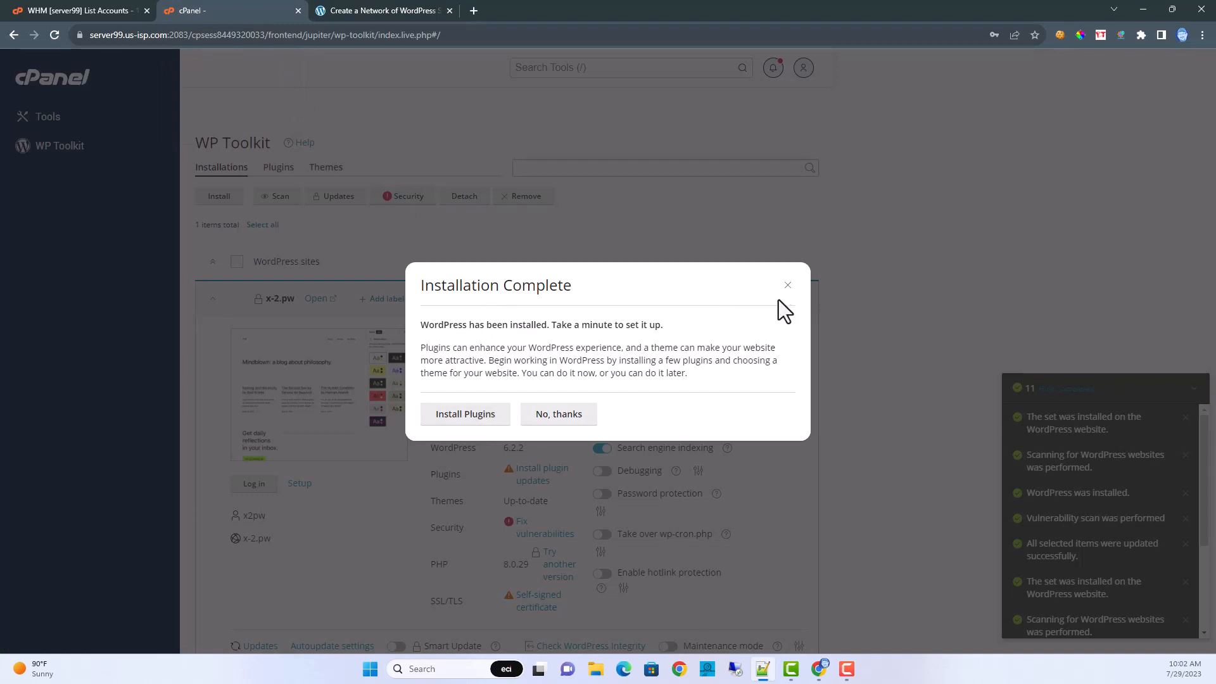
# - Open public_html/wp-config.php in File Manager's code editor
pyautogui.click(788, 285)
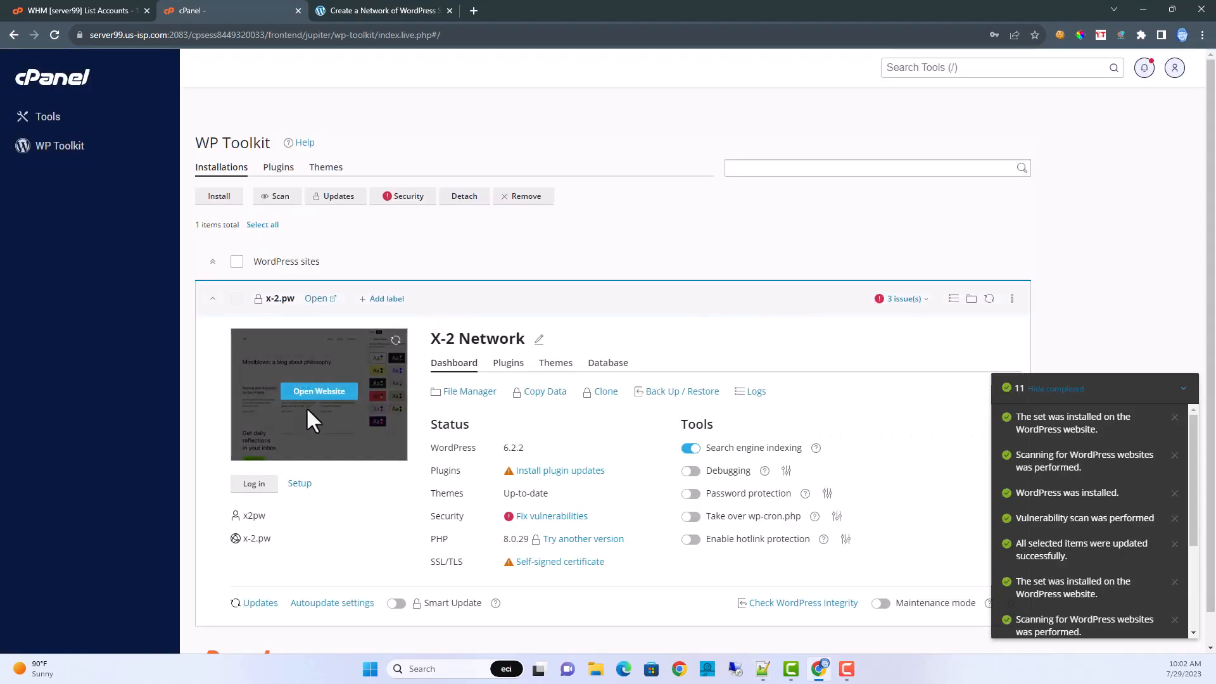
pyautogui.click(463, 393)
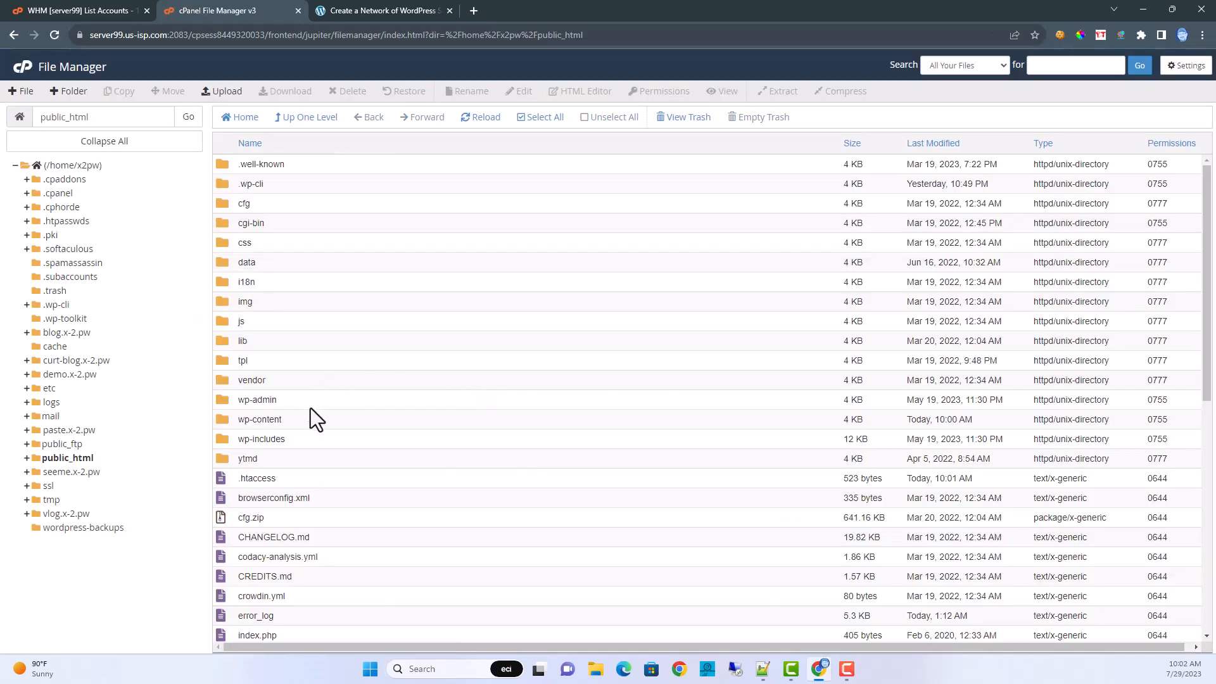
pyautogui.scroll(-6, 311, 409)
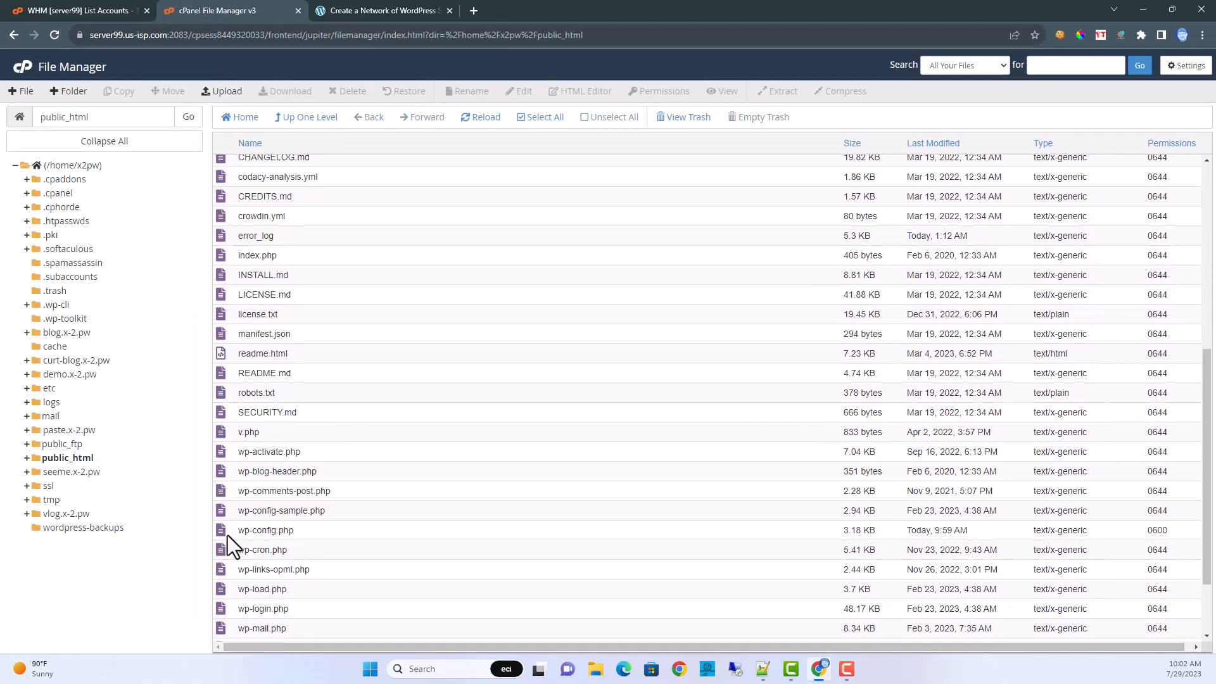
pyautogui.rightClick(221, 529)
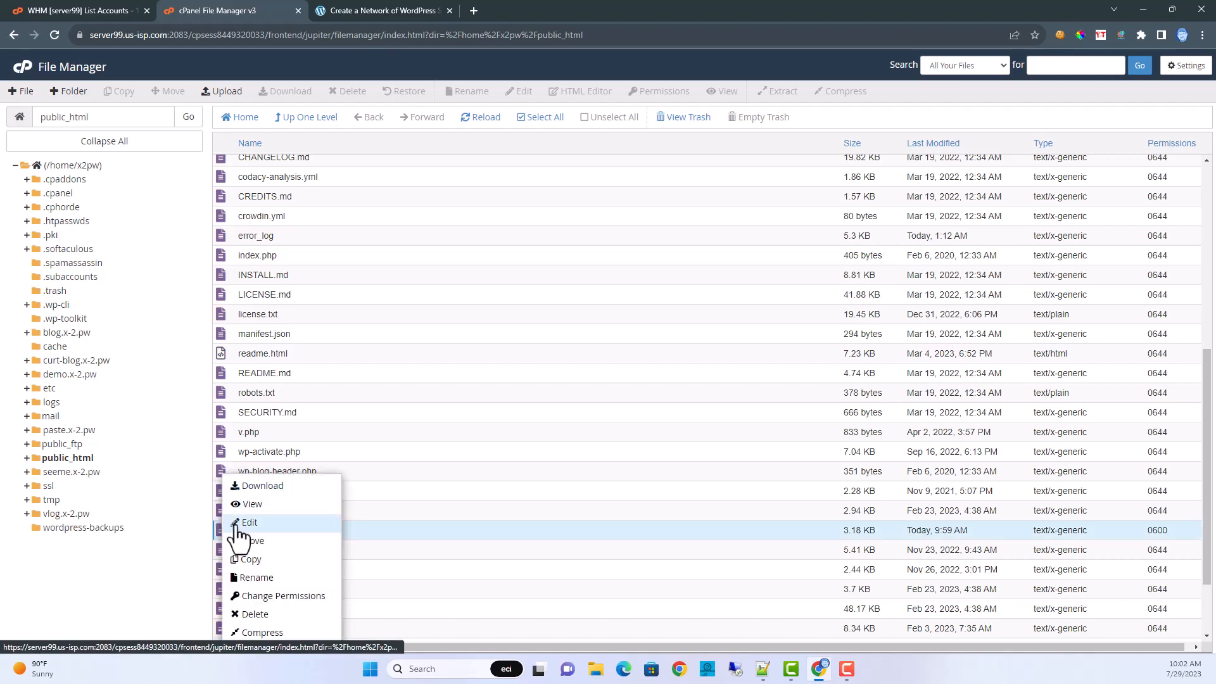
pyautogui.click(238, 523)
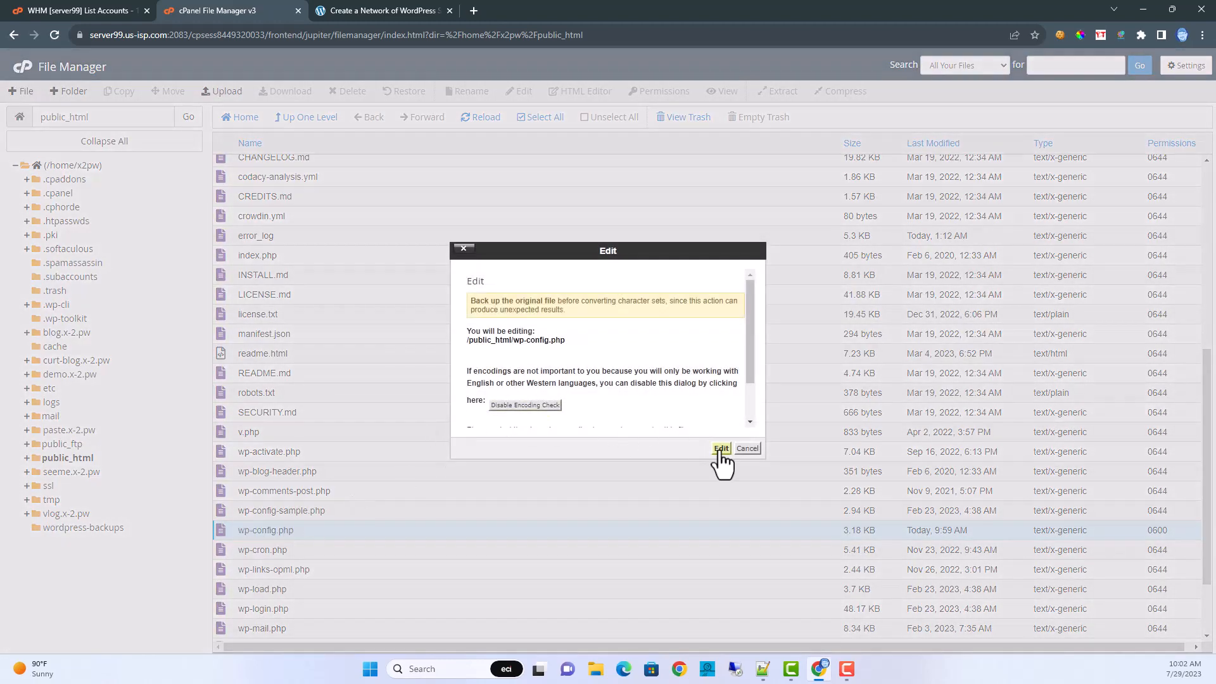
pyautogui.click(722, 448)
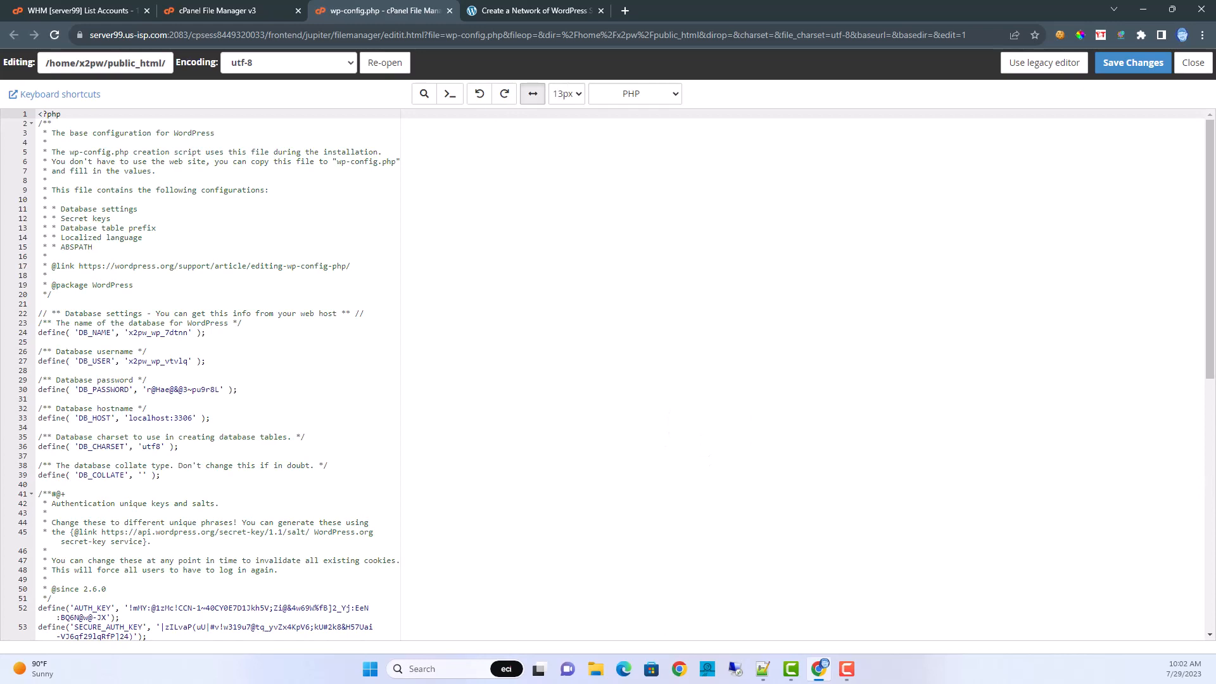
# - Copy the six multisite define lines from the Notepad++ note
pyautogui.moveTo(1215, 166); pyautogui.dragTo(1058, 132)
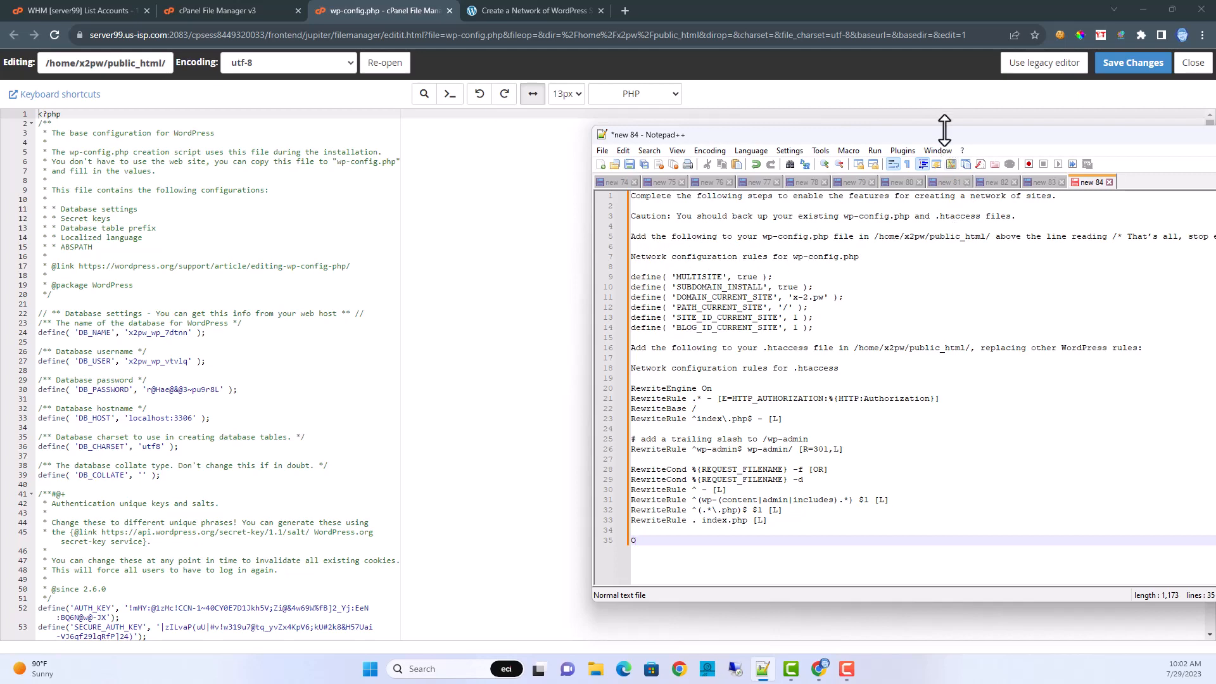
pyautogui.moveTo(943, 138); pyautogui.dragTo(811, 137)
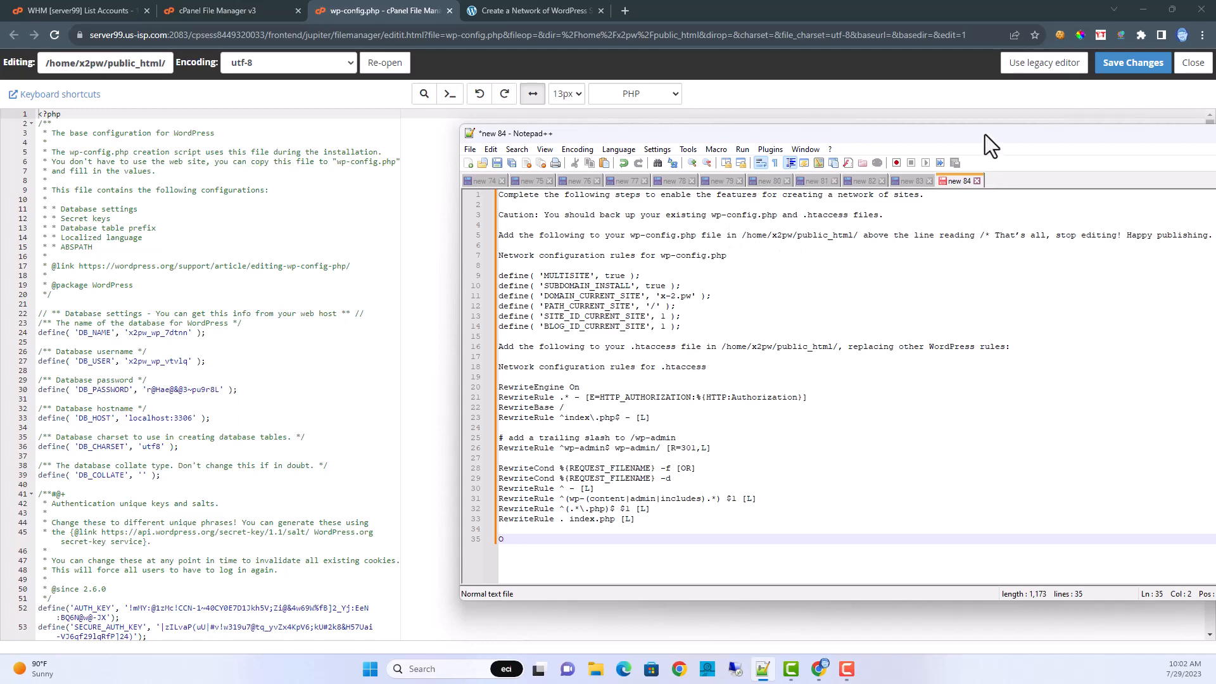
pyautogui.moveTo(985, 134); pyautogui.dragTo(880, 128)
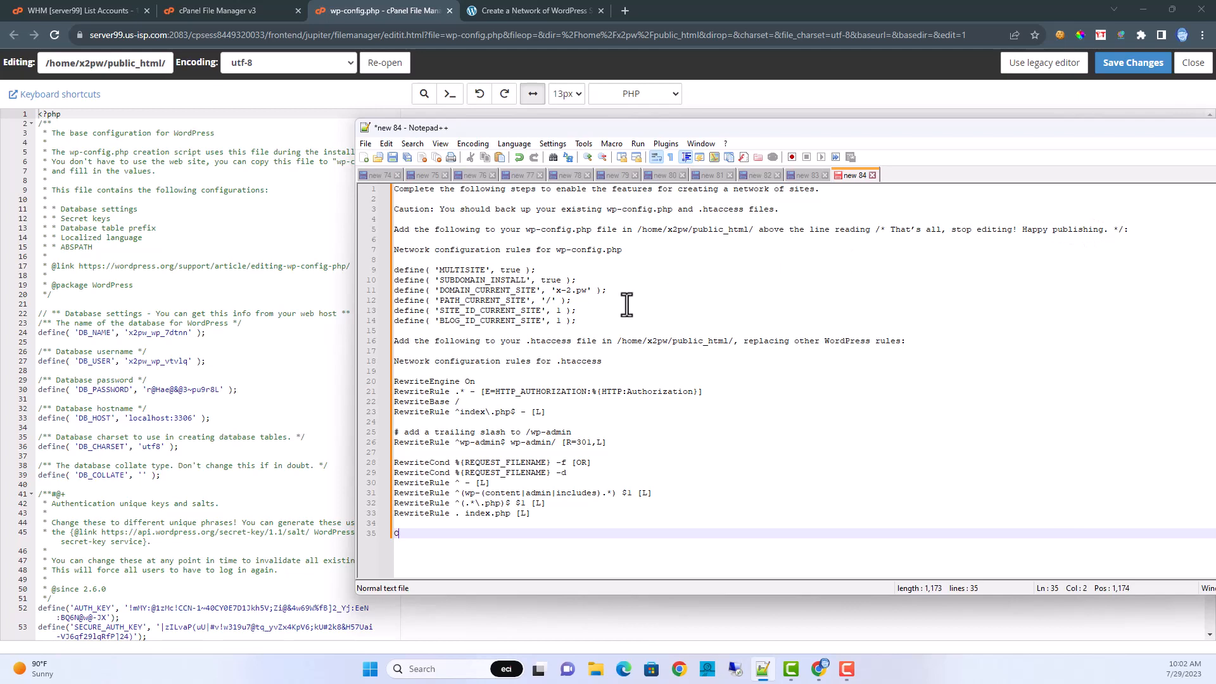
pyautogui.moveTo(577, 321); pyautogui.dragTo(388, 270)
pyautogui.rightClick(423, 285)
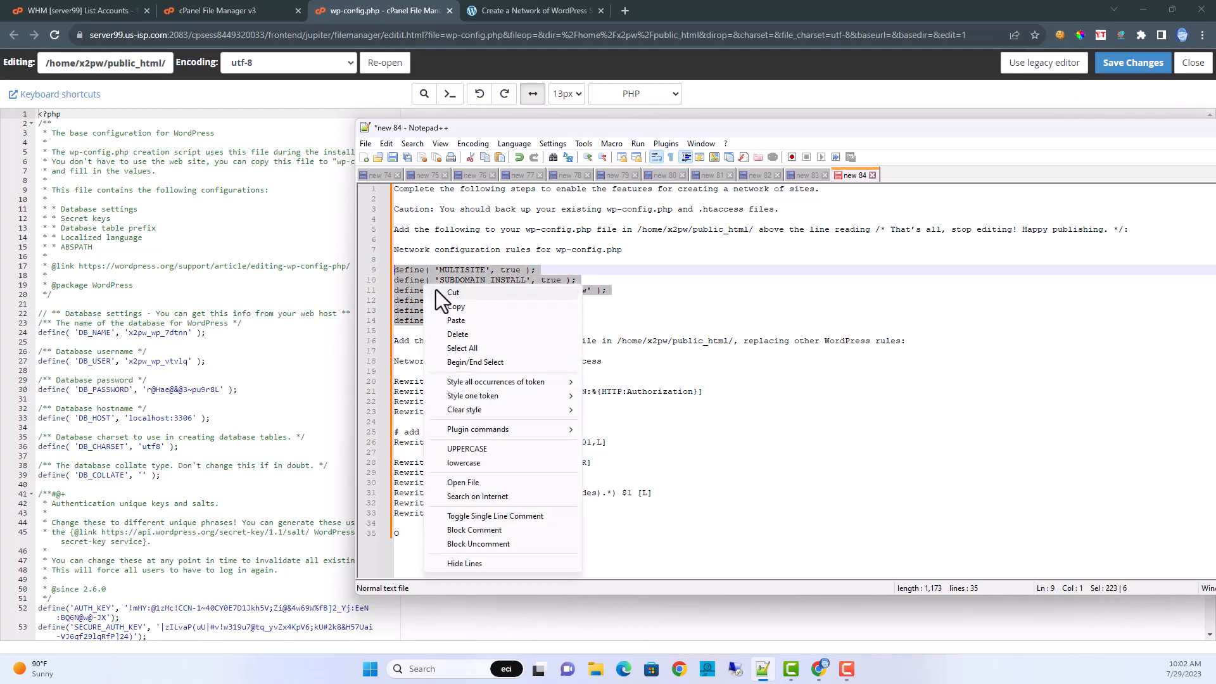
pyautogui.click(456, 307)
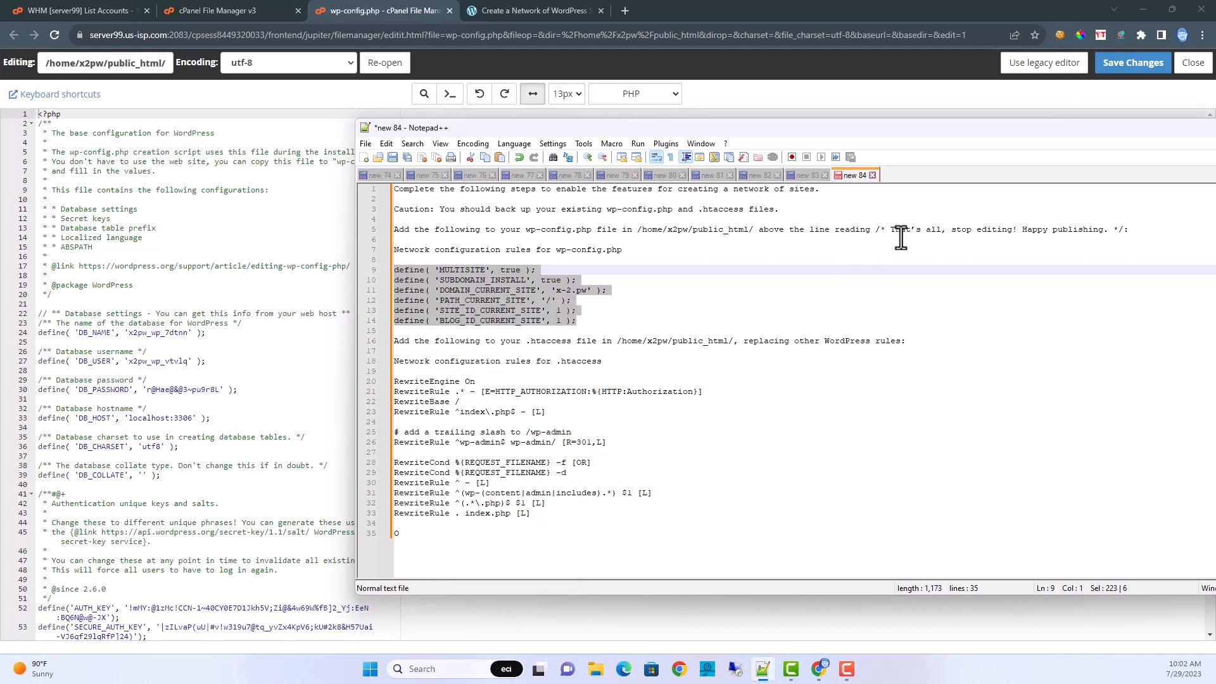
# - Paste the defines above the 'stop editing' comment in wp-config.php, save, and close
pyautogui.moveTo(826, 124); pyautogui.dragTo(1215, 141)
pyautogui.click(397, 351)
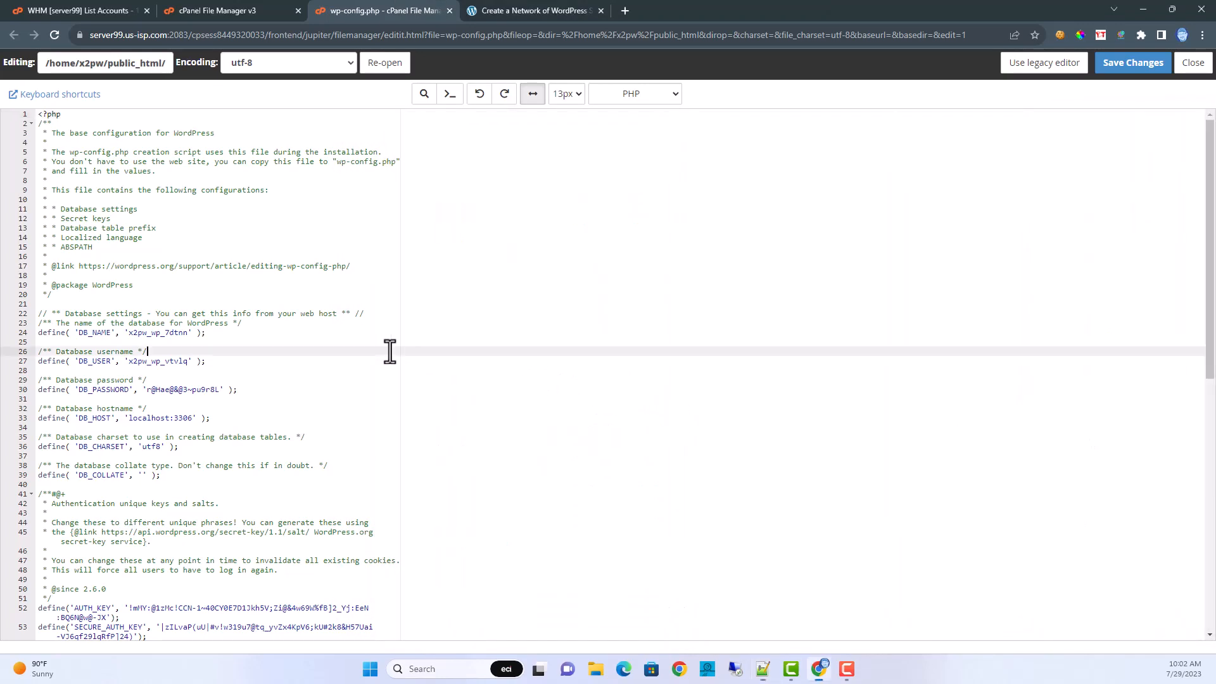
pyautogui.scroll(-10, 380, 380)
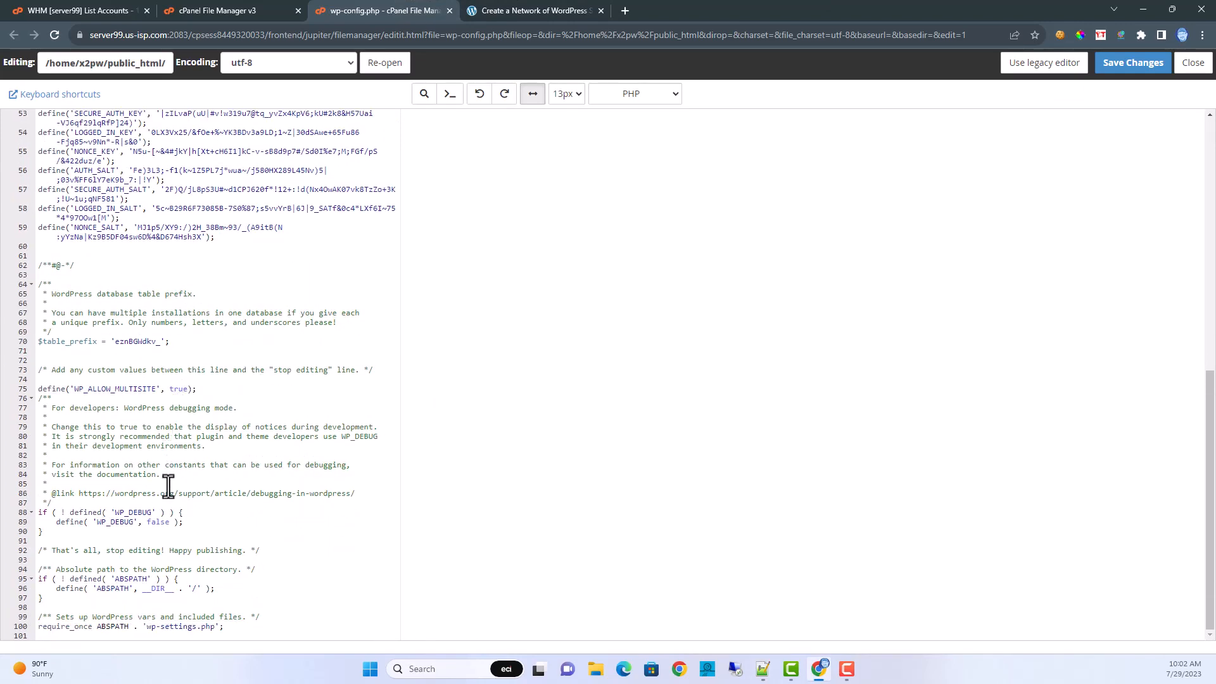
pyautogui.click(47, 541)
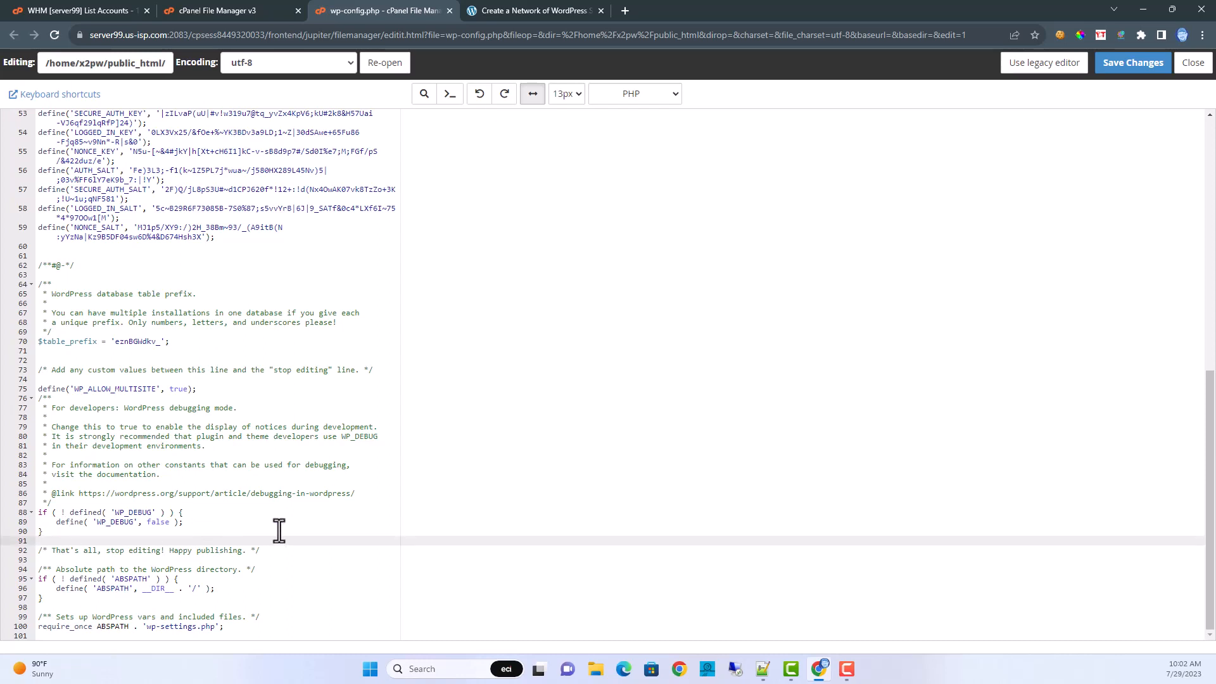
pyautogui.hotkey('ctrl', 'v')
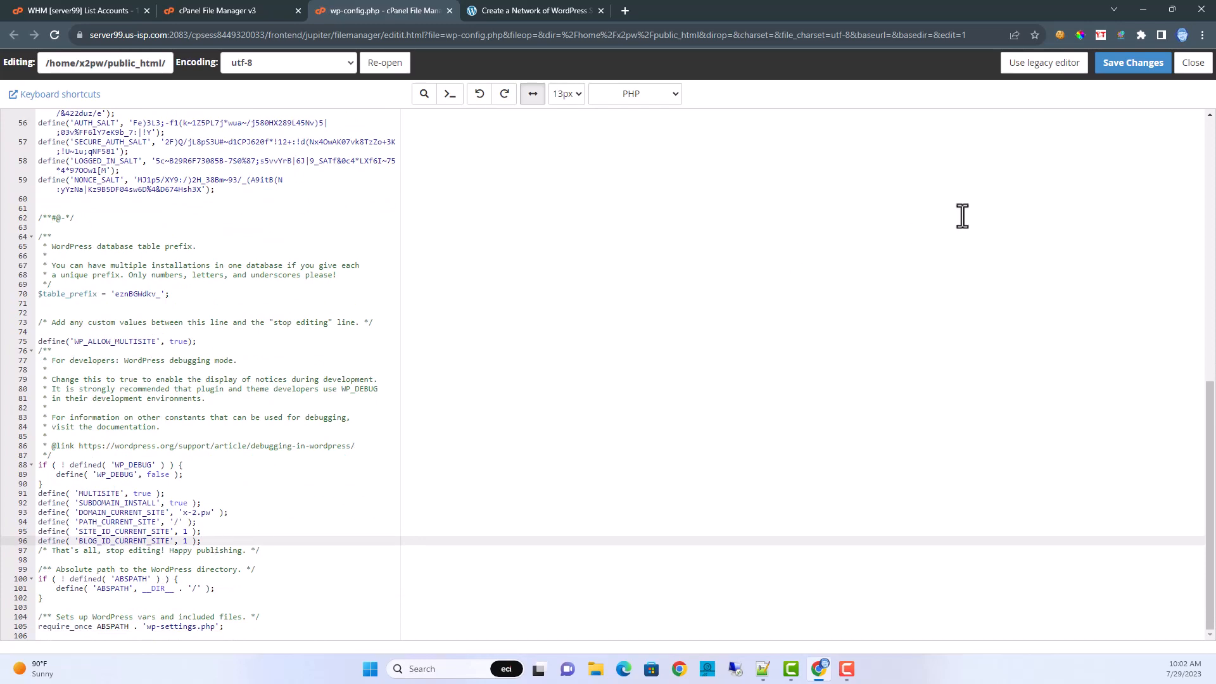
pyautogui.click(1139, 66)
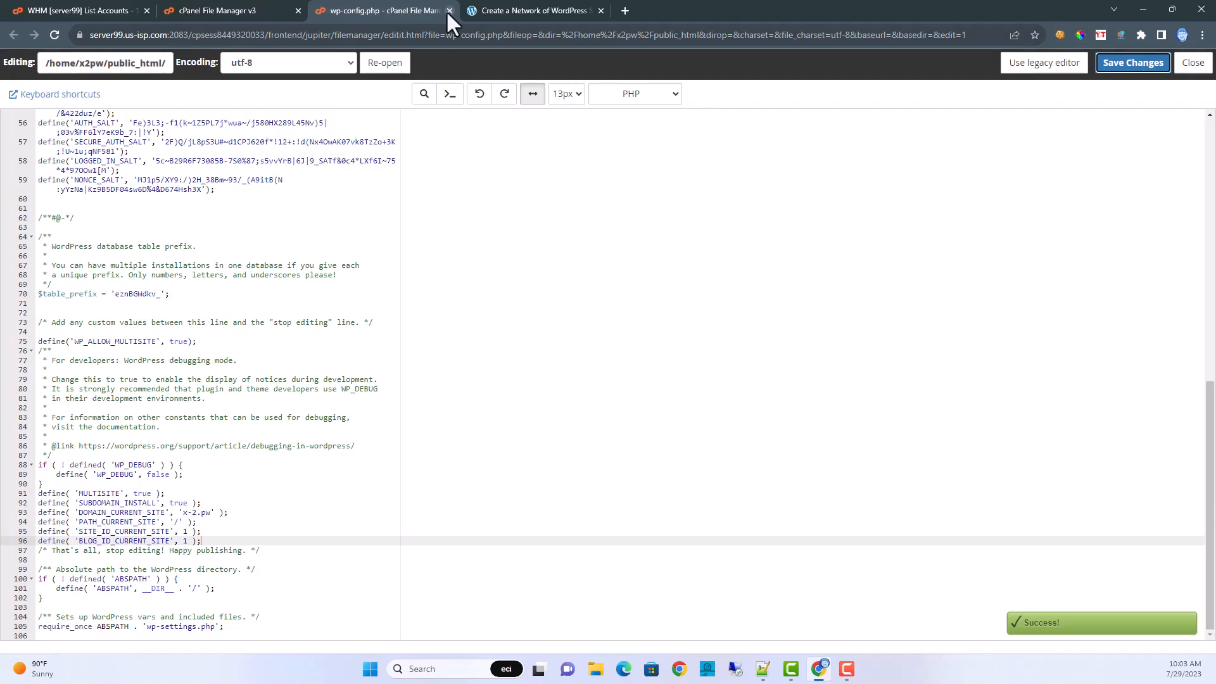
pyautogui.click(449, 11)
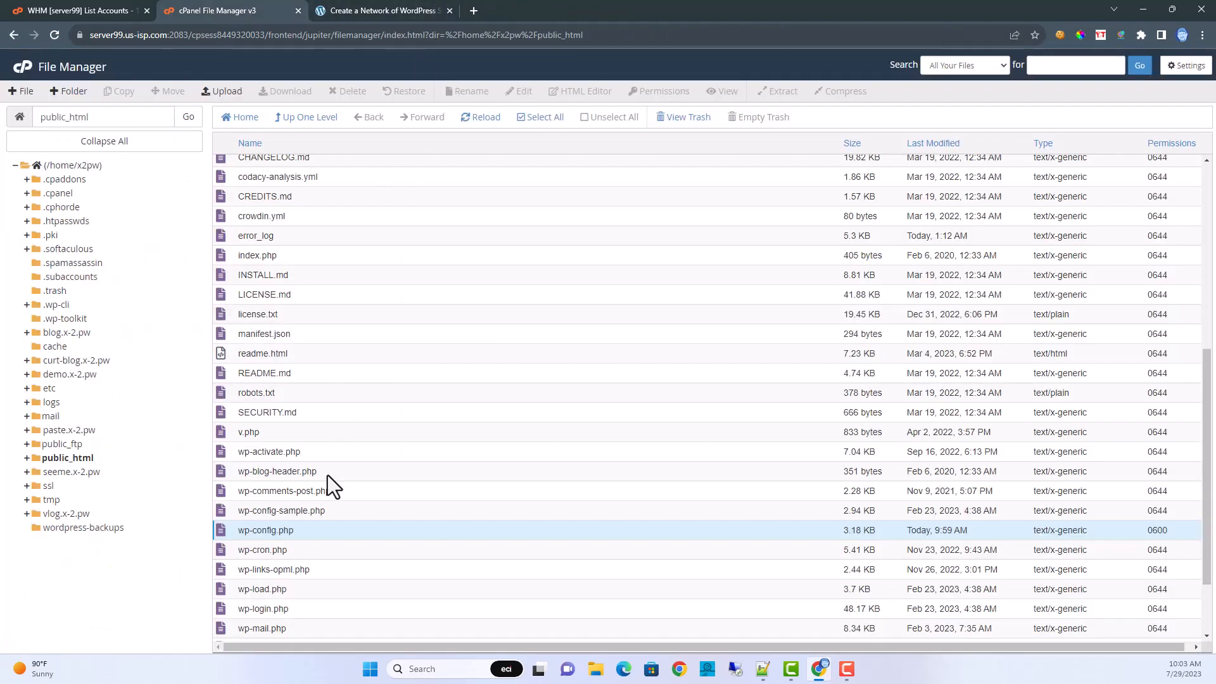
# - Turn on Show Hidden Files (dotfiles) in File Manager preferences and save
pyautogui.scroll(5, 326, 475)
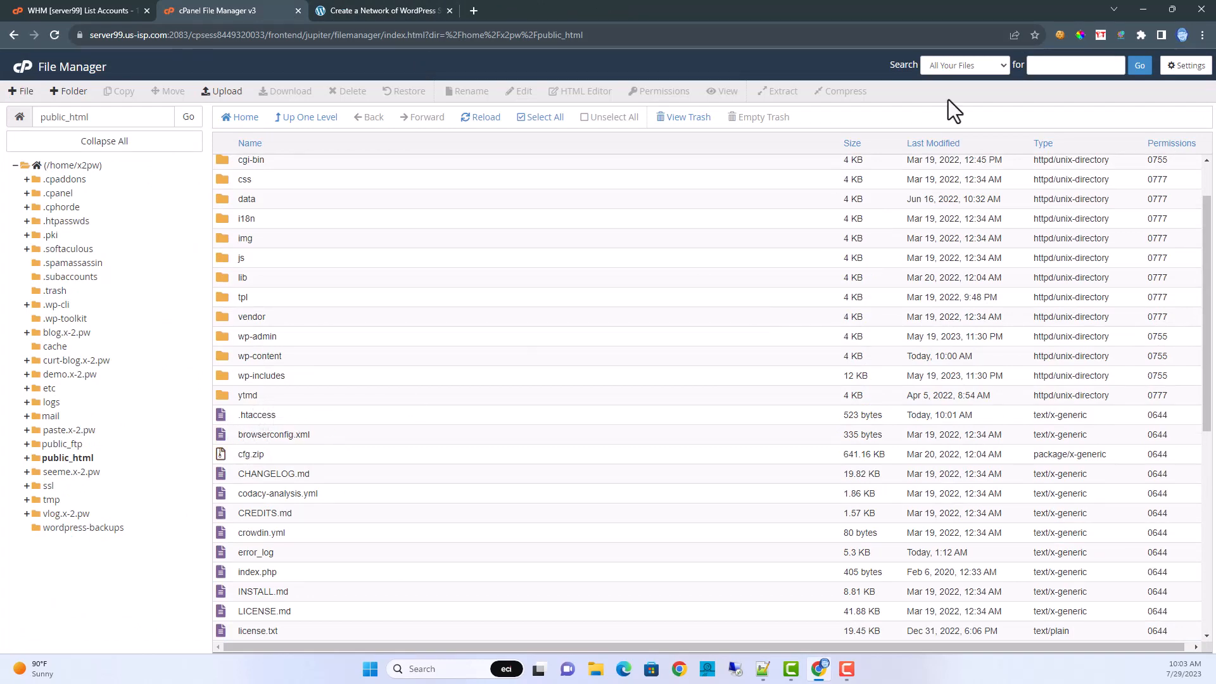
pyautogui.click(1182, 68)
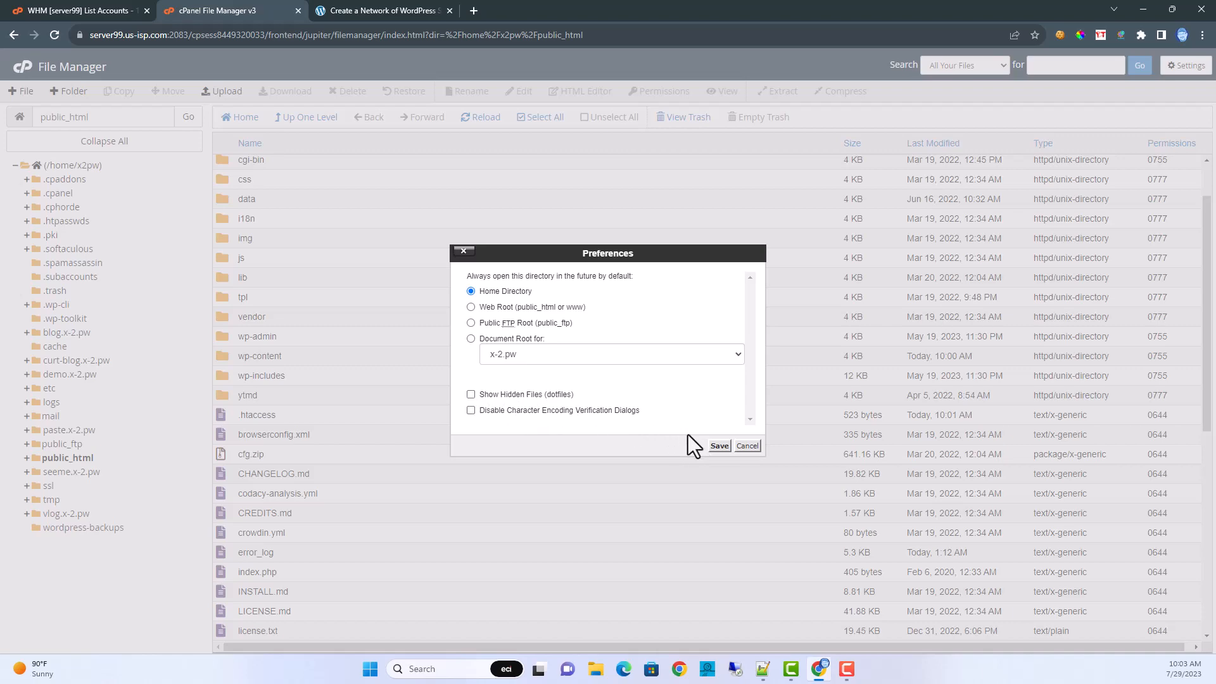
pyautogui.click(719, 446)
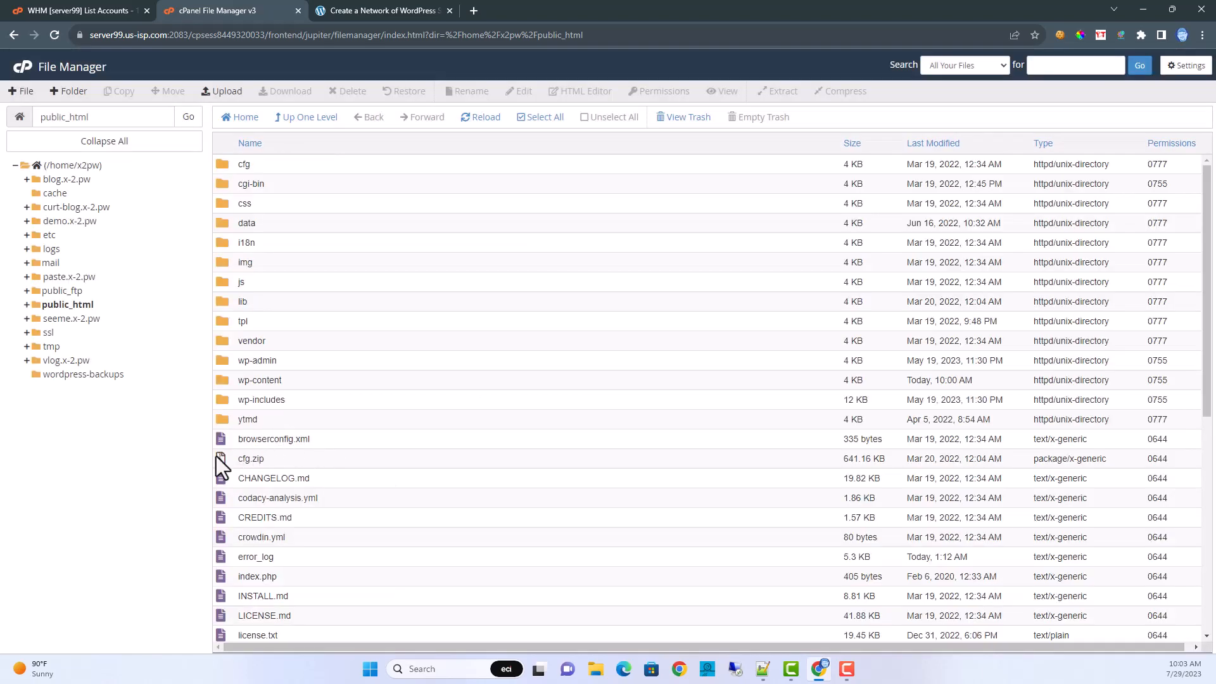
pyautogui.click(1191, 71)
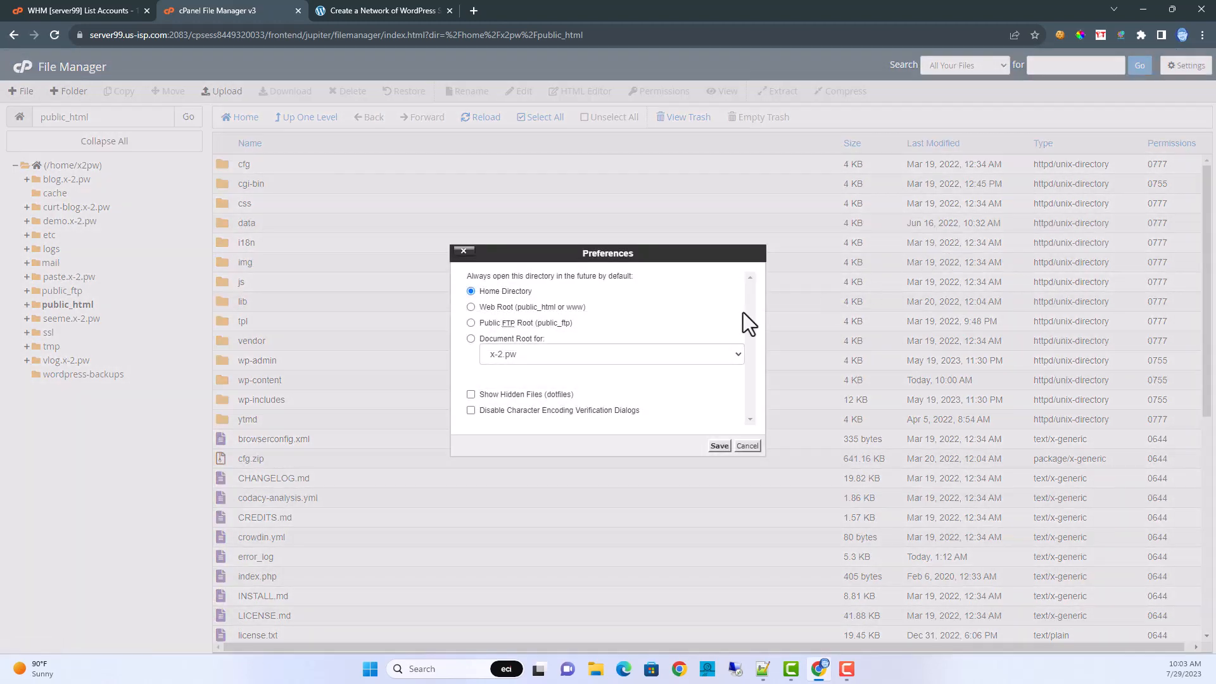
pyautogui.click(485, 399)
pyautogui.click(719, 446)
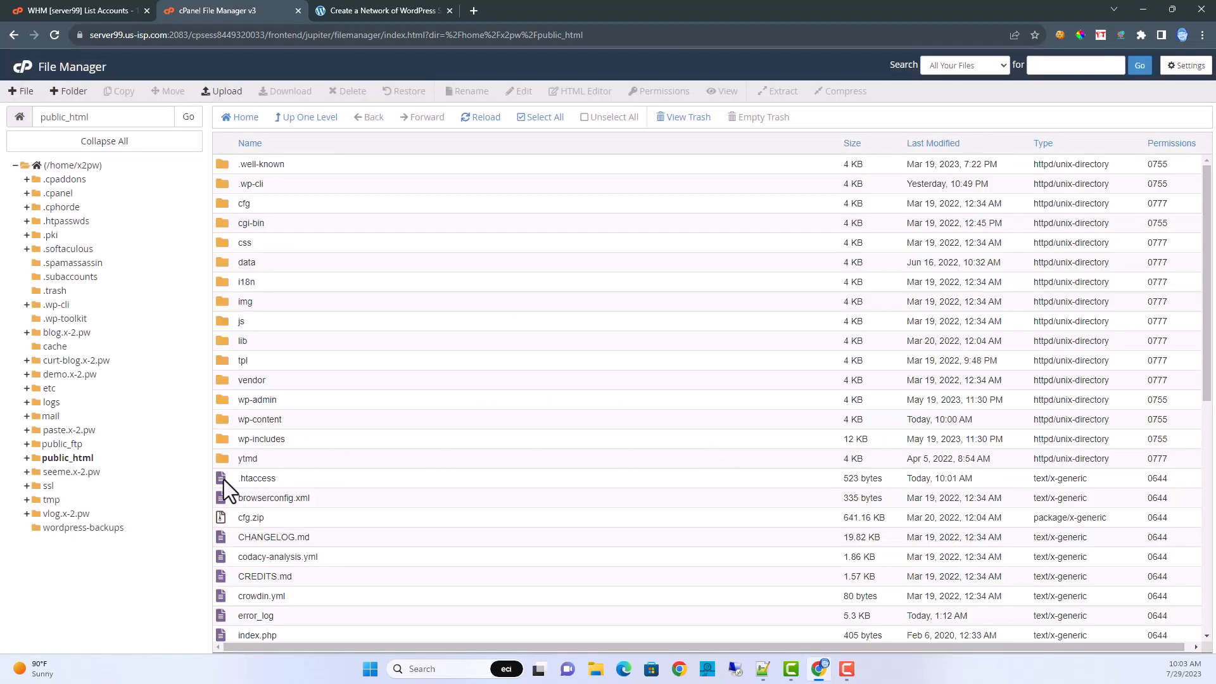
# - Open .htaccess in the editor and copy the multisite rewrite rules from the network setup notes
pyautogui.rightClick(221, 480)
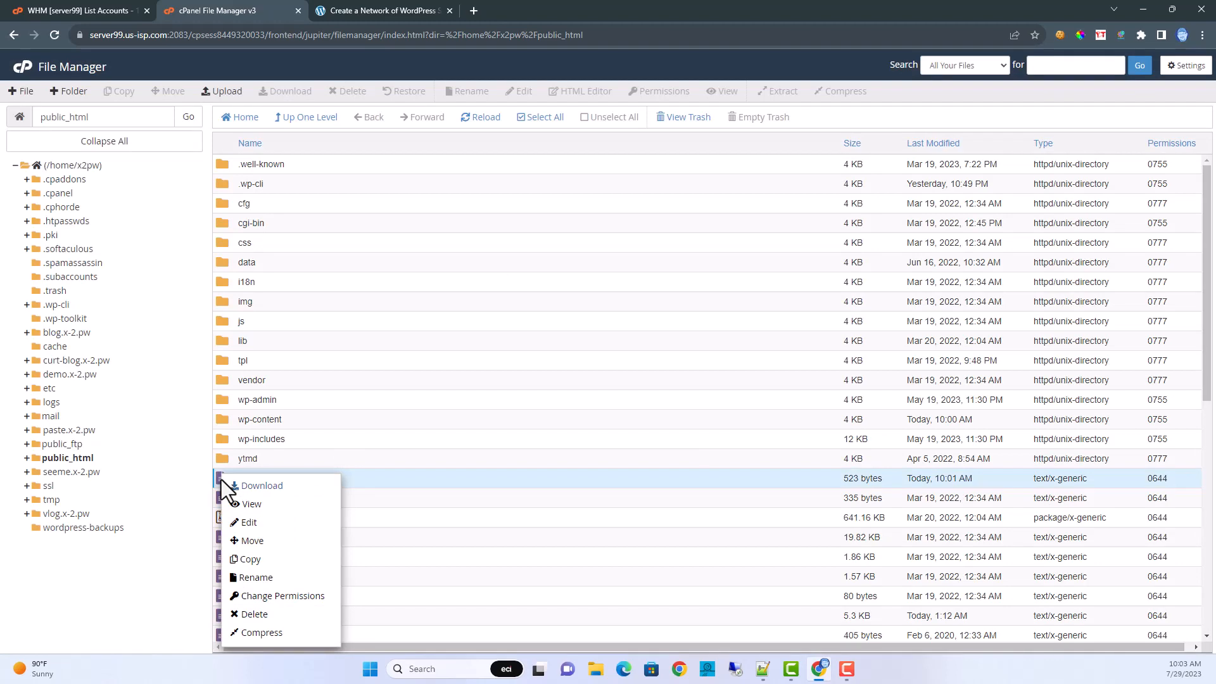
pyautogui.click(247, 524)
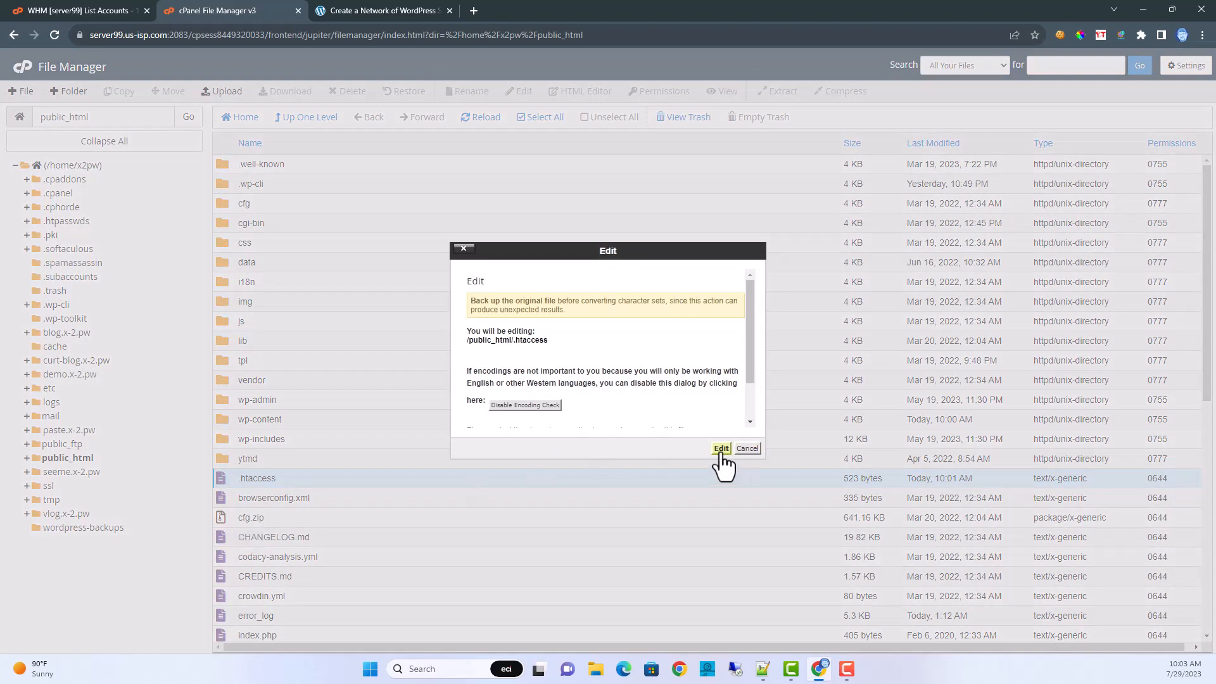
pyautogui.click(720, 449)
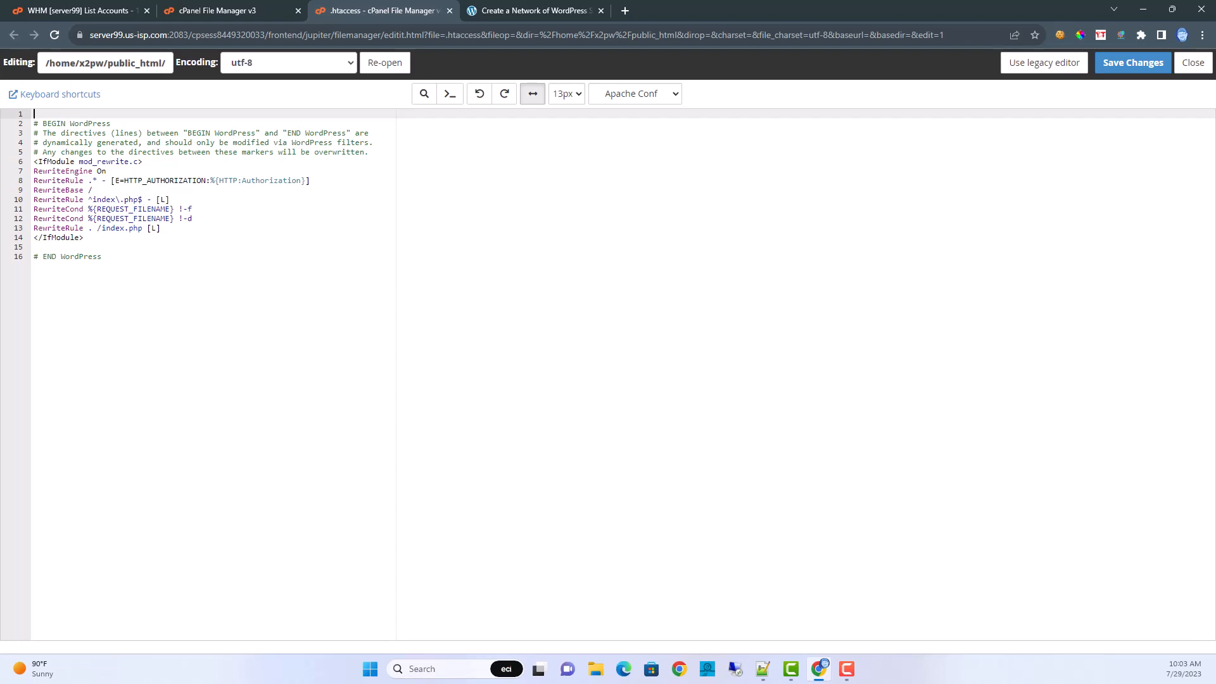
pyautogui.moveTo(1215, 125); pyautogui.dragTo(989, 109)
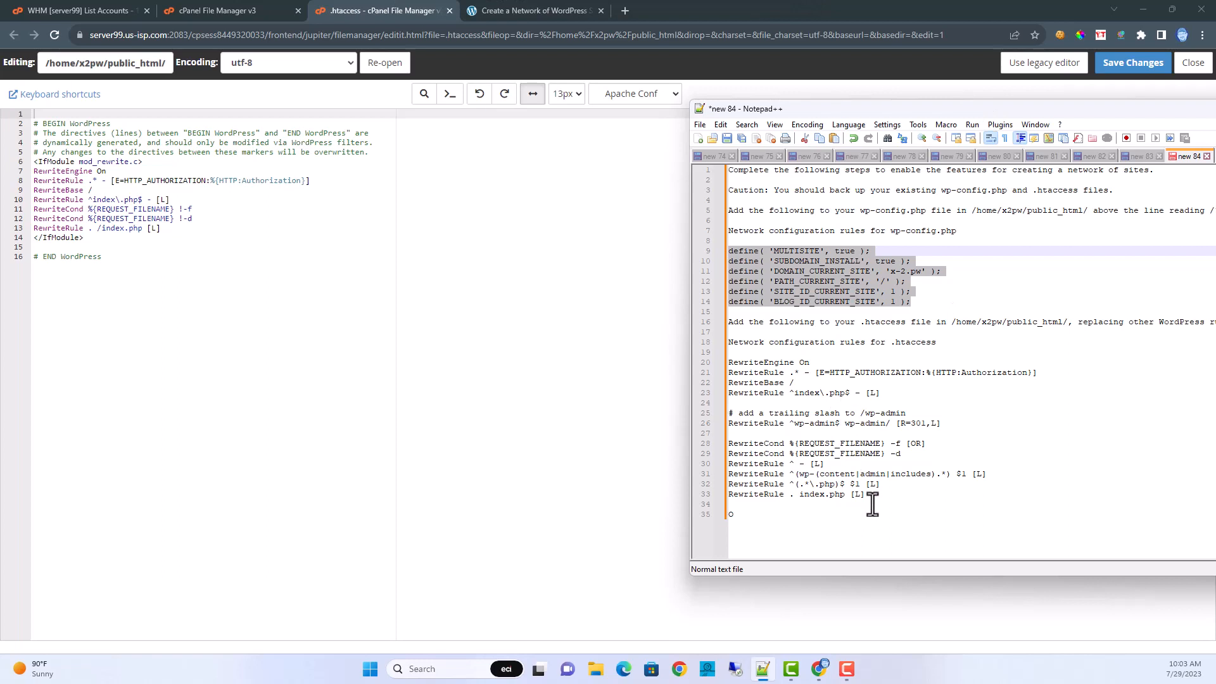
pyautogui.moveTo(864, 495); pyautogui.dragTo(735, 366)
pyautogui.rightClick(735, 366)
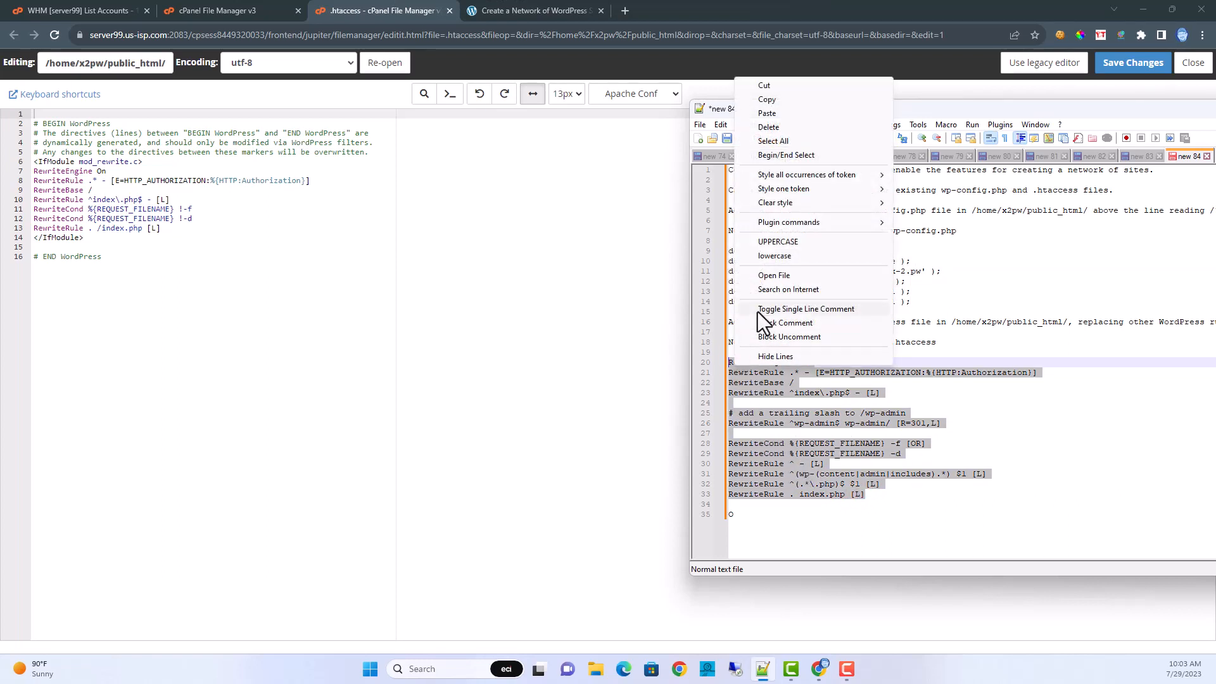
pyautogui.click(770, 100)
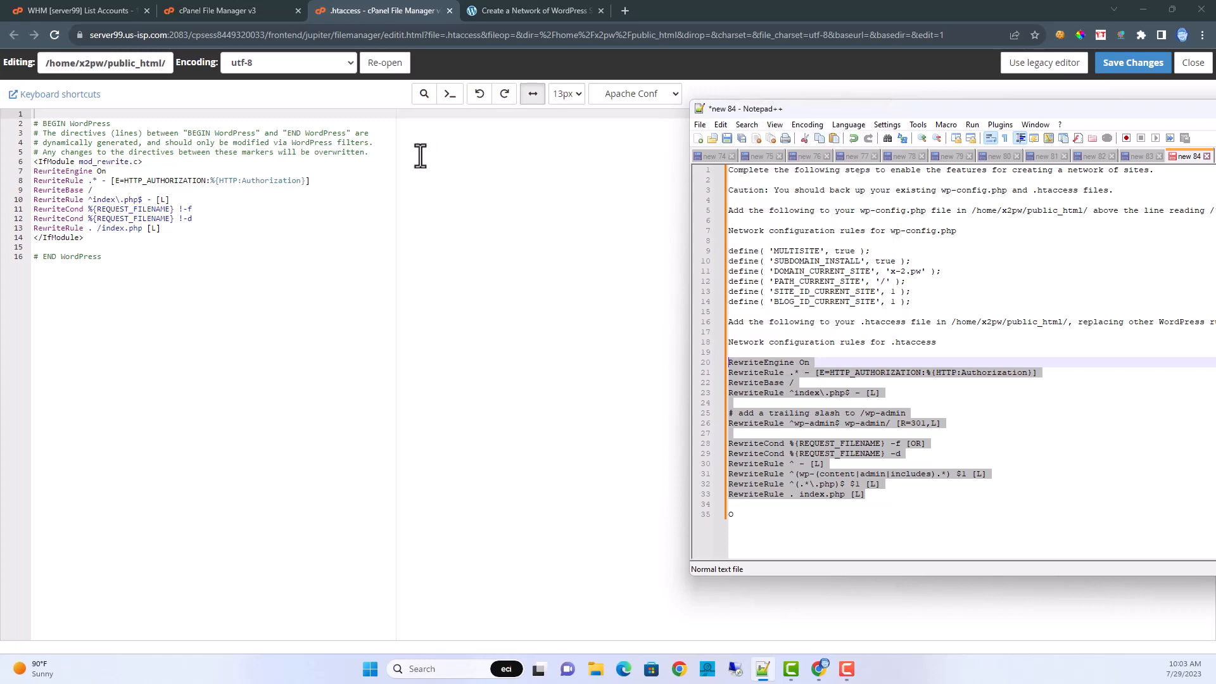
# - Replace the old rewrite rules on lines 7–13 with the copied multisite rules and save .htaccess
pyautogui.moveTo(31, 162); pyautogui.dragTo(157, 163)
pyautogui.moveTo(83, 238); pyautogui.dragTo(26, 239)
pyautogui.moveTo(32, 162); pyautogui.dragTo(156, 166)
pyautogui.moveTo(84, 238); pyautogui.dragTo(28, 238)
pyautogui.moveTo(163, 229); pyautogui.dragTo(14, 175)
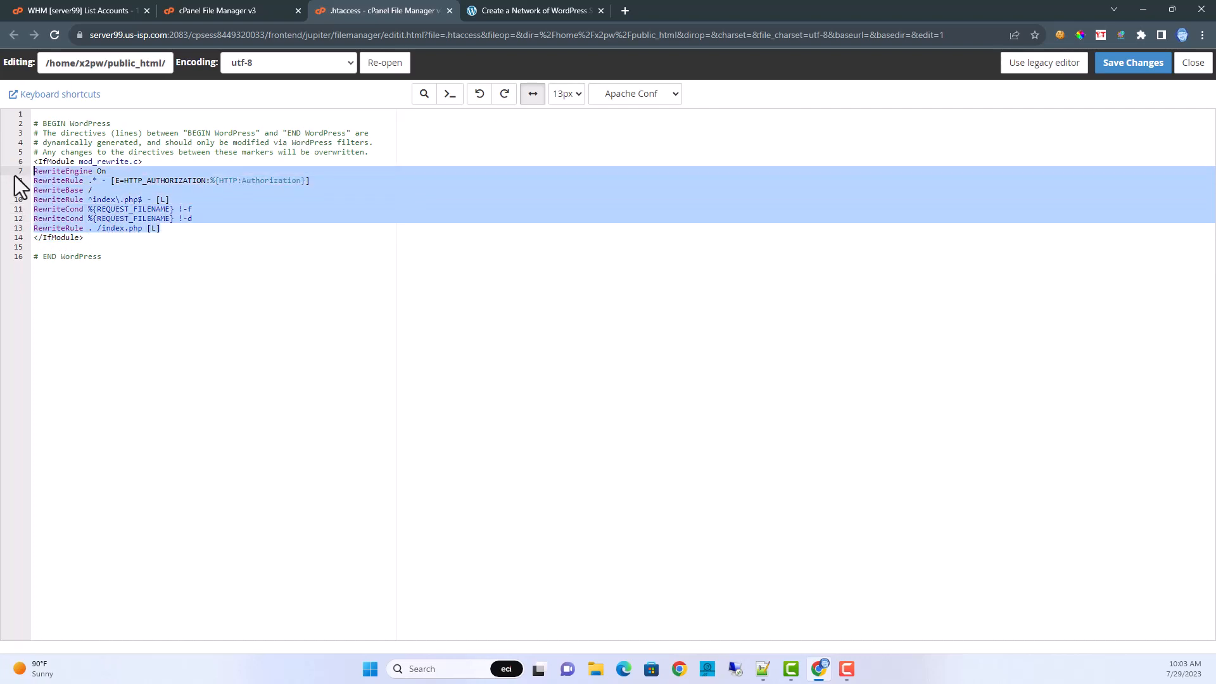
pyautogui.hotkey('ctrl', 'v')
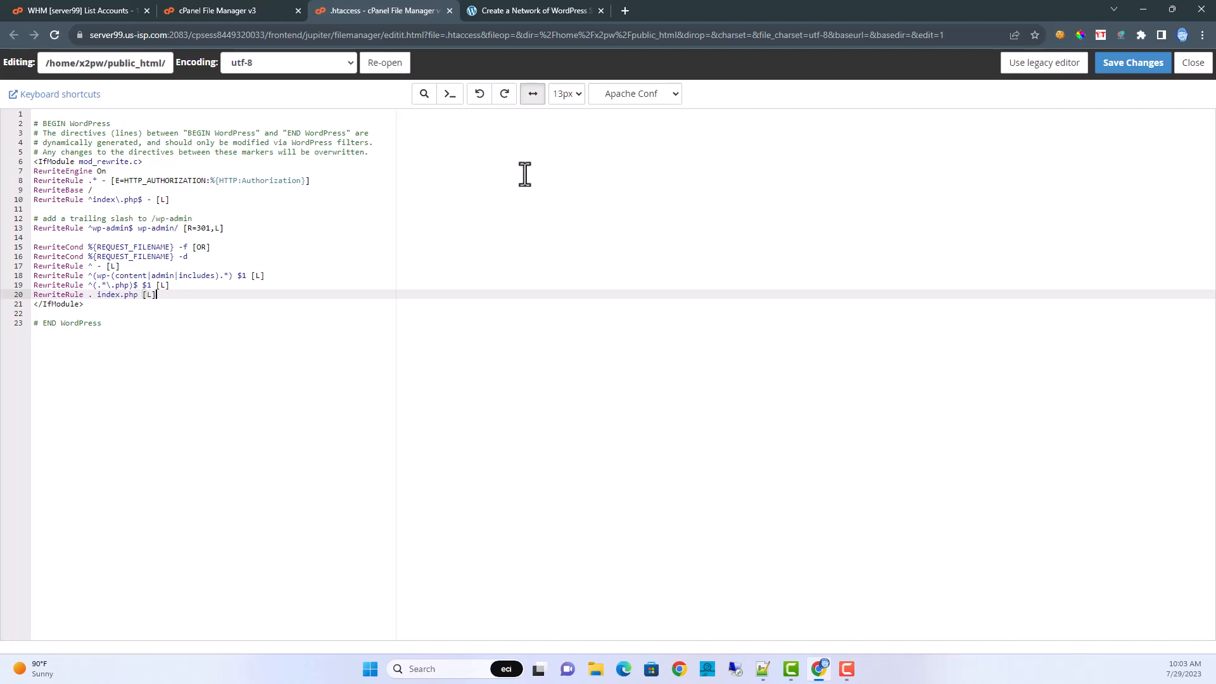
pyautogui.click(1133, 63)
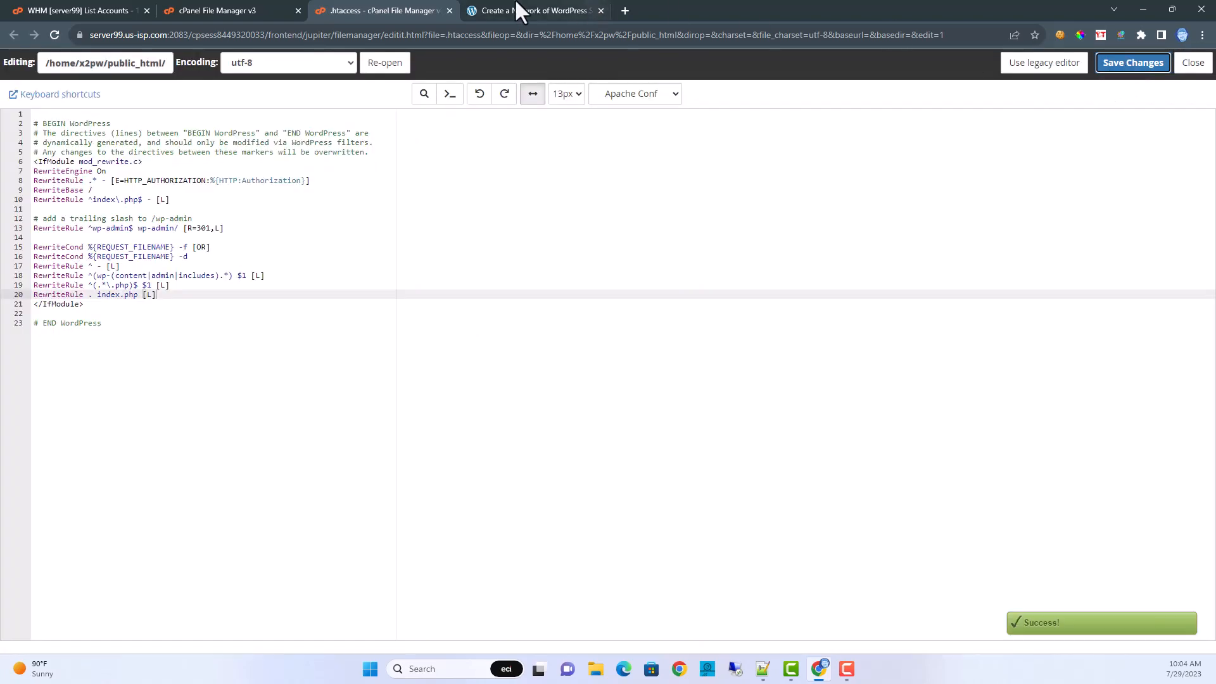
pyautogui.click(450, 11)
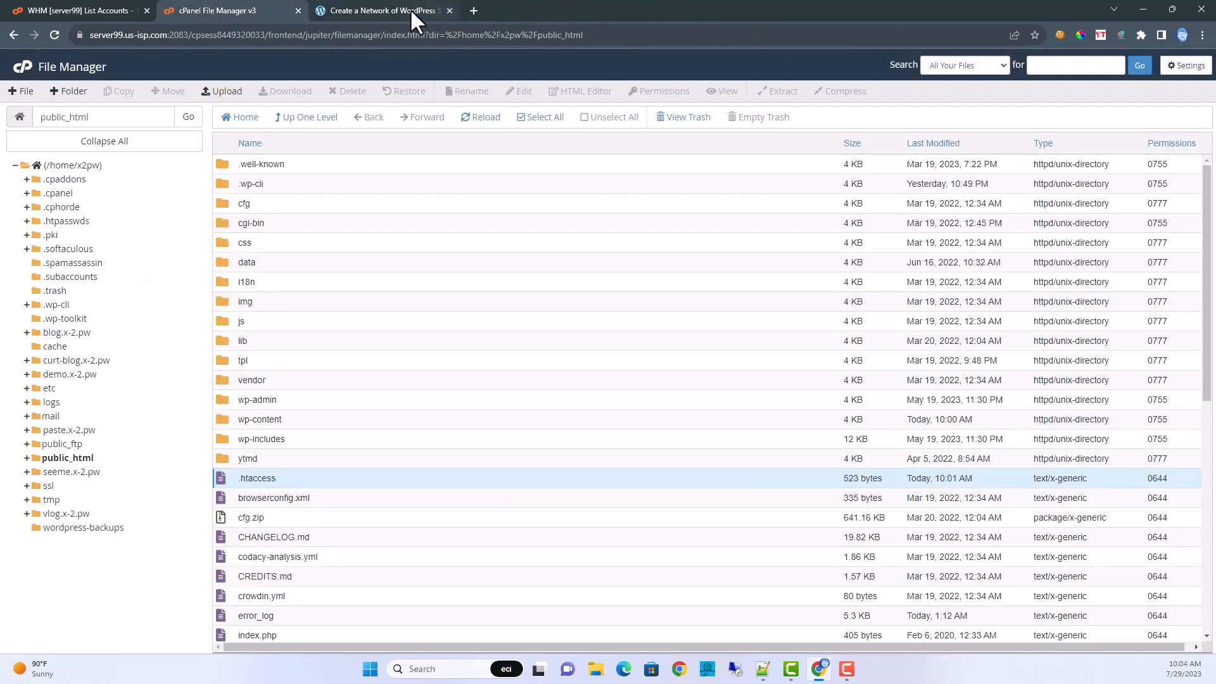
# - Close the File Manager and WordPress login tabs
pyautogui.click(318, 10)
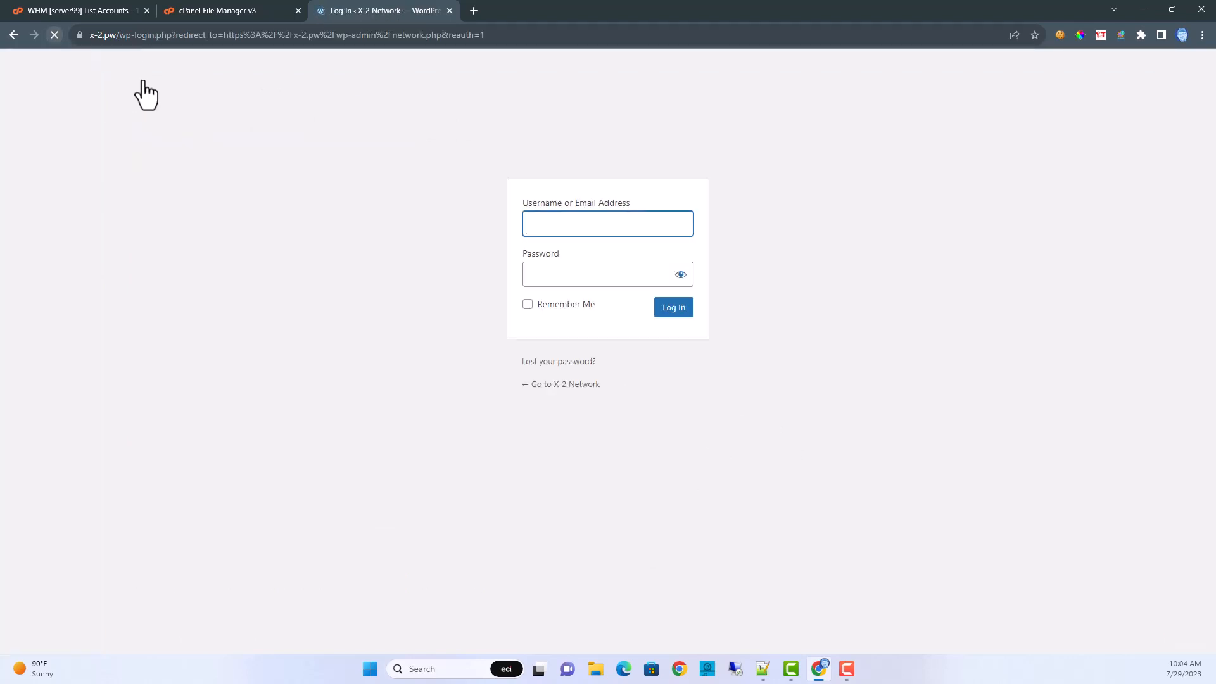
pyautogui.click(223, 9)
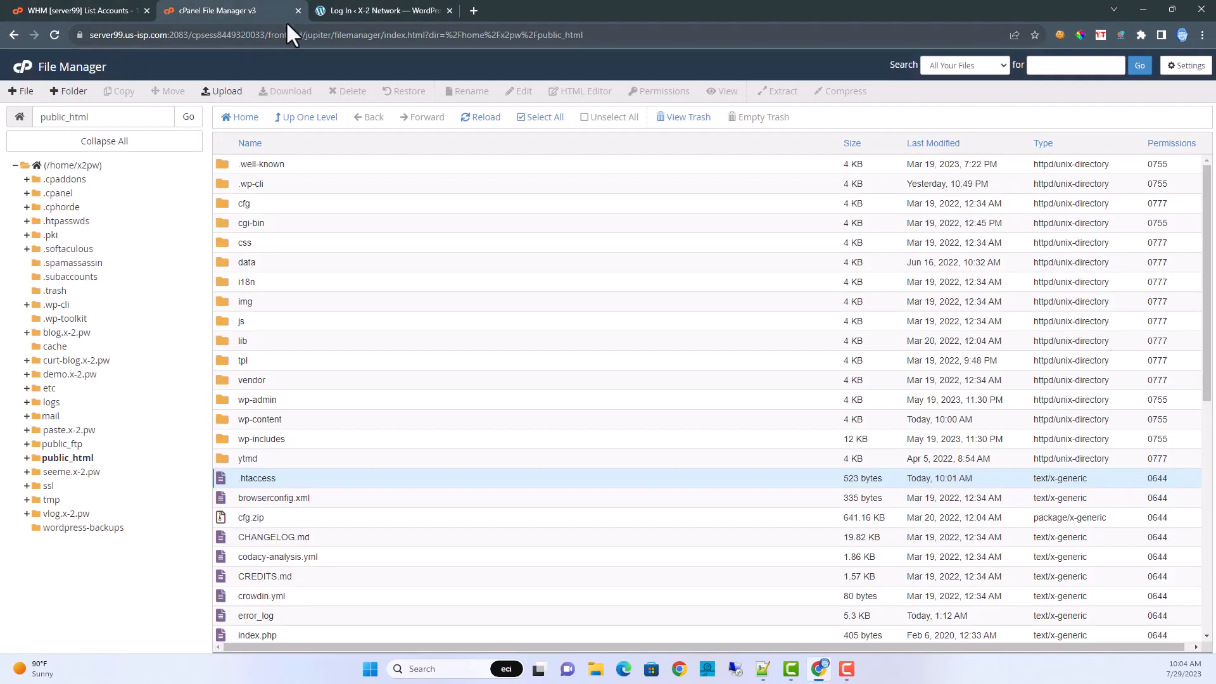
pyautogui.click(298, 9)
pyautogui.click(298, 7)
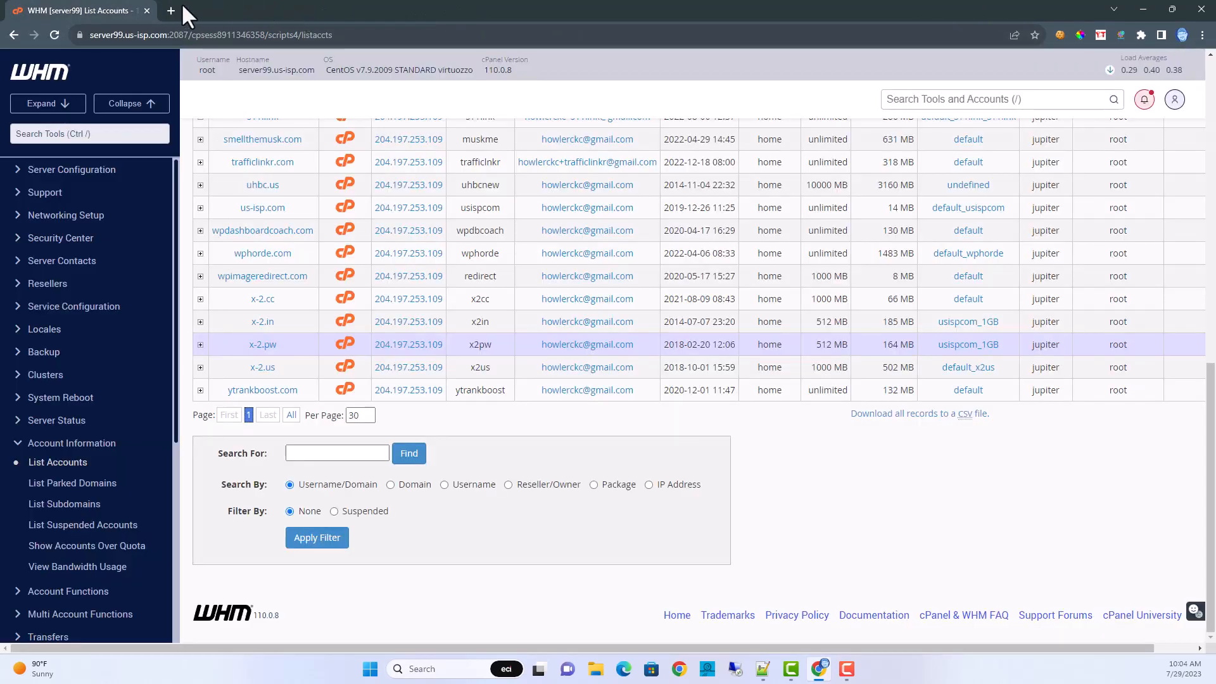
# - Open x-2.pw's cPanel and log in to WordPress admin through WP Toolkit
pyautogui.click(344, 345)
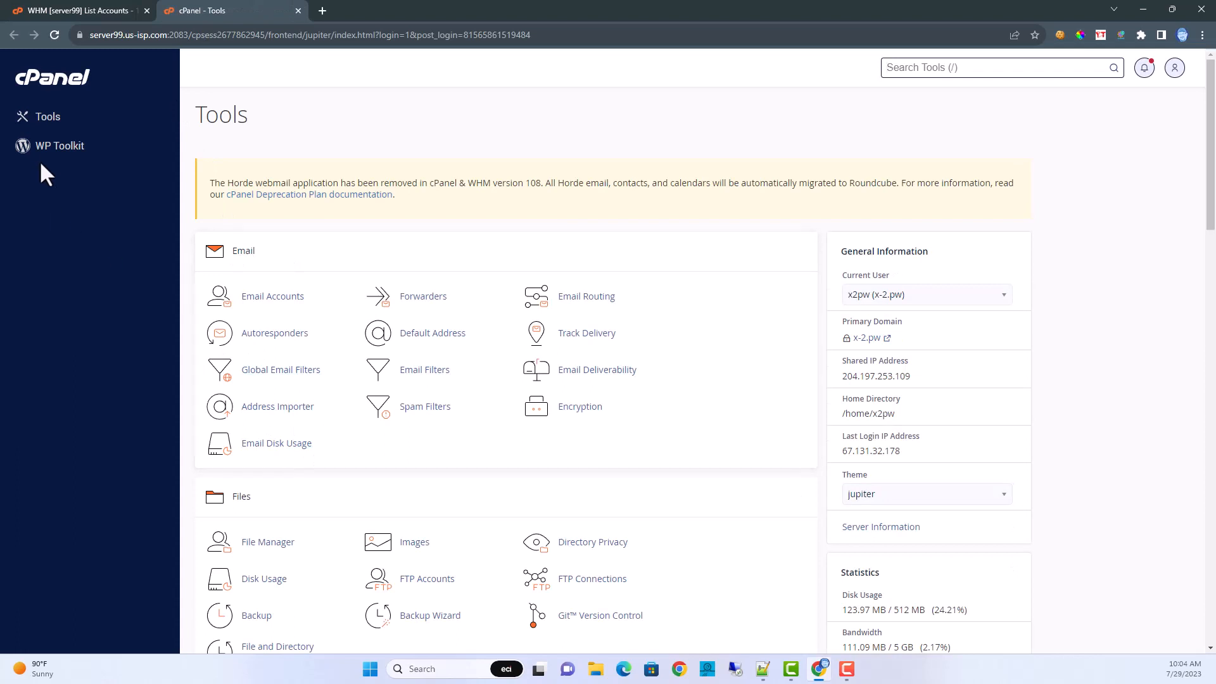
pyautogui.click(39, 147)
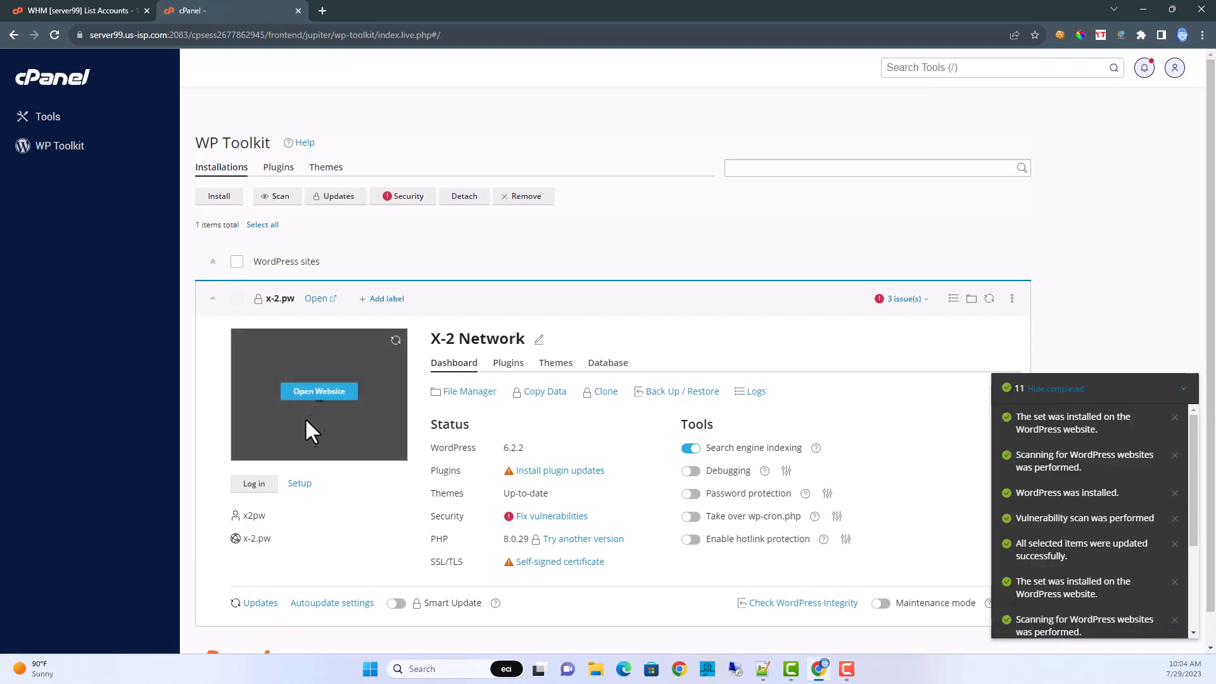
pyautogui.click(250, 486)
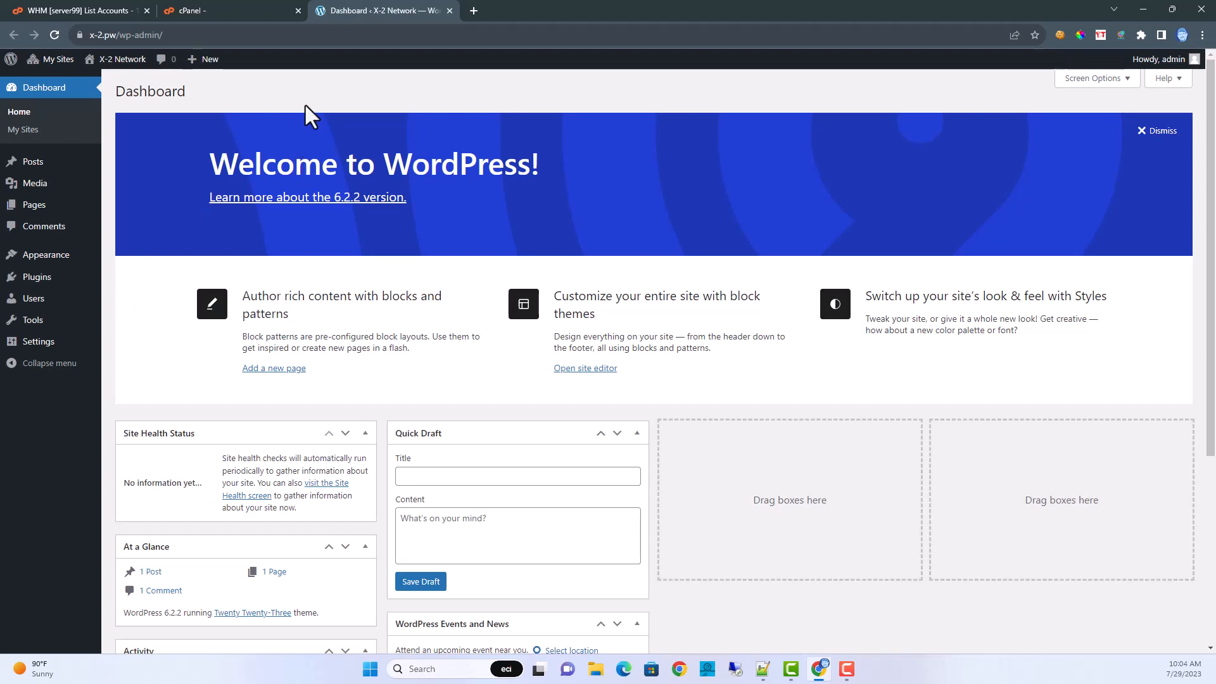
# - Open the Network Admin All Users list, showing one Super Admin, then go to Add New User
pyautogui.moveTo(52, 60)
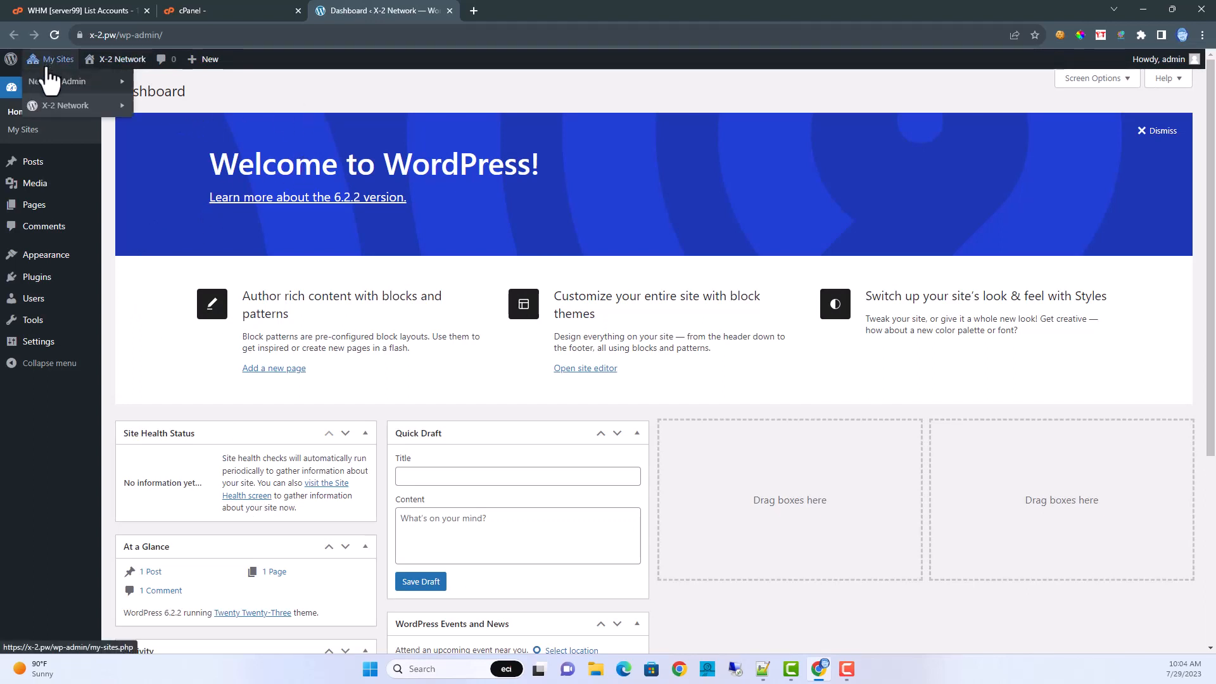
pyautogui.moveTo(49, 82)
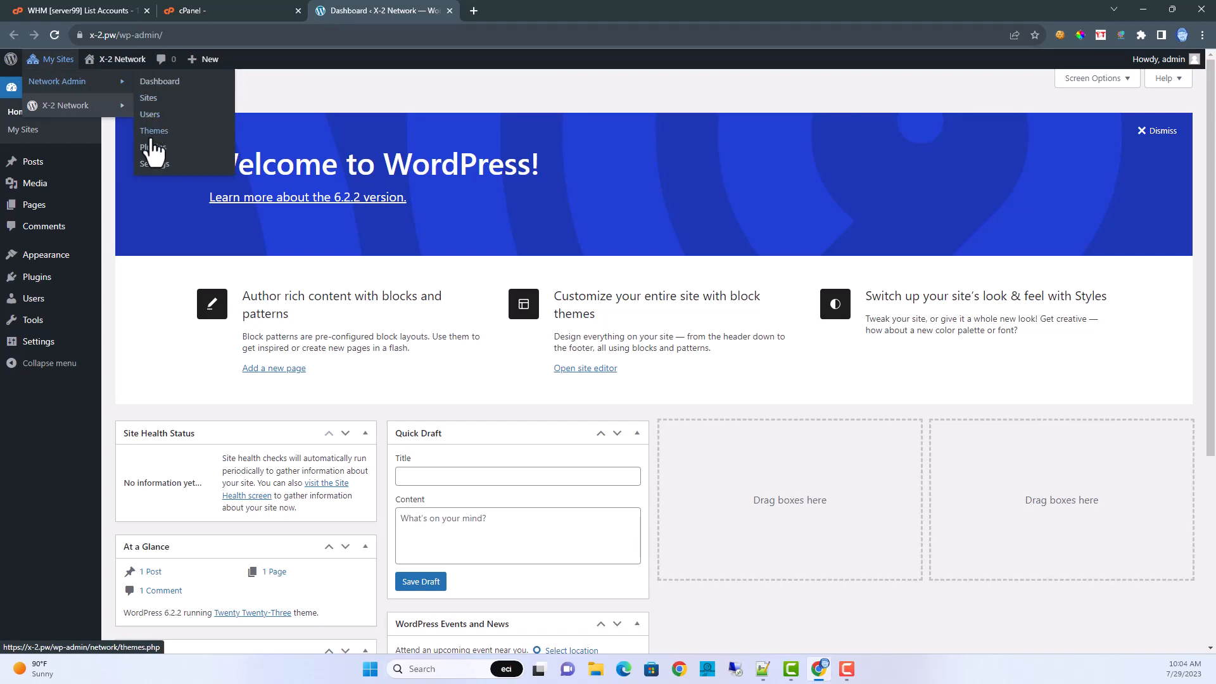
pyautogui.moveTo(95, 106)
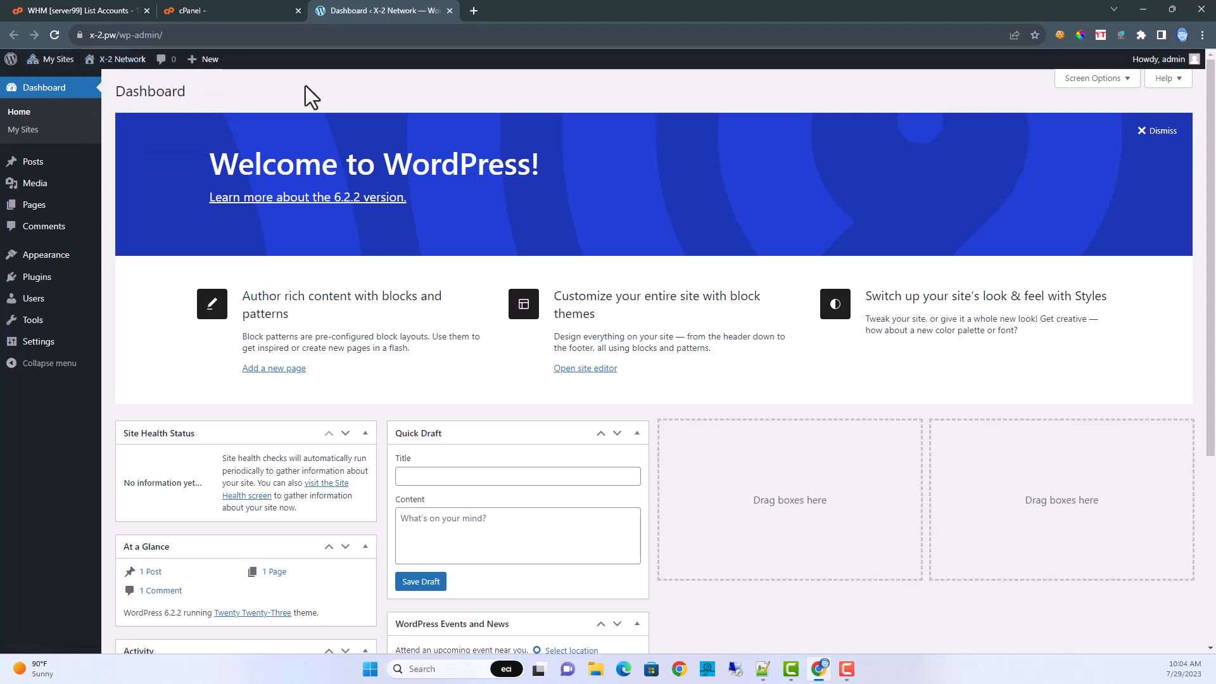
pyautogui.moveTo(47, 301)
pyautogui.click(130, 301)
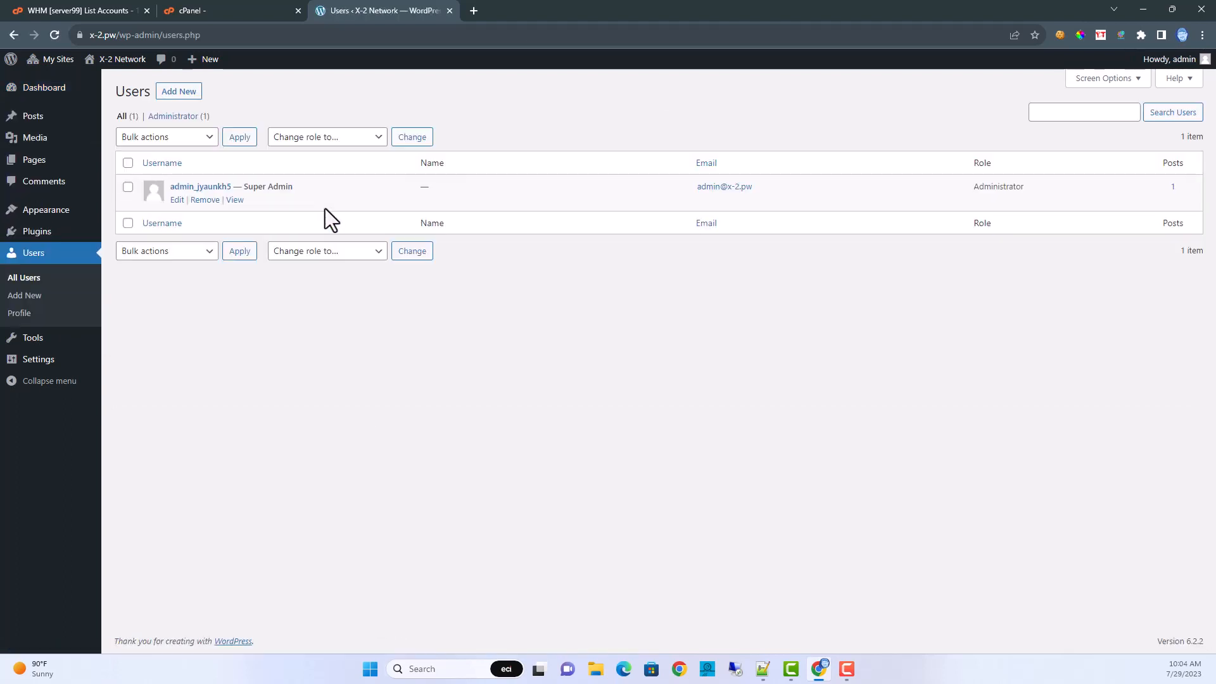
pyautogui.click(168, 93)
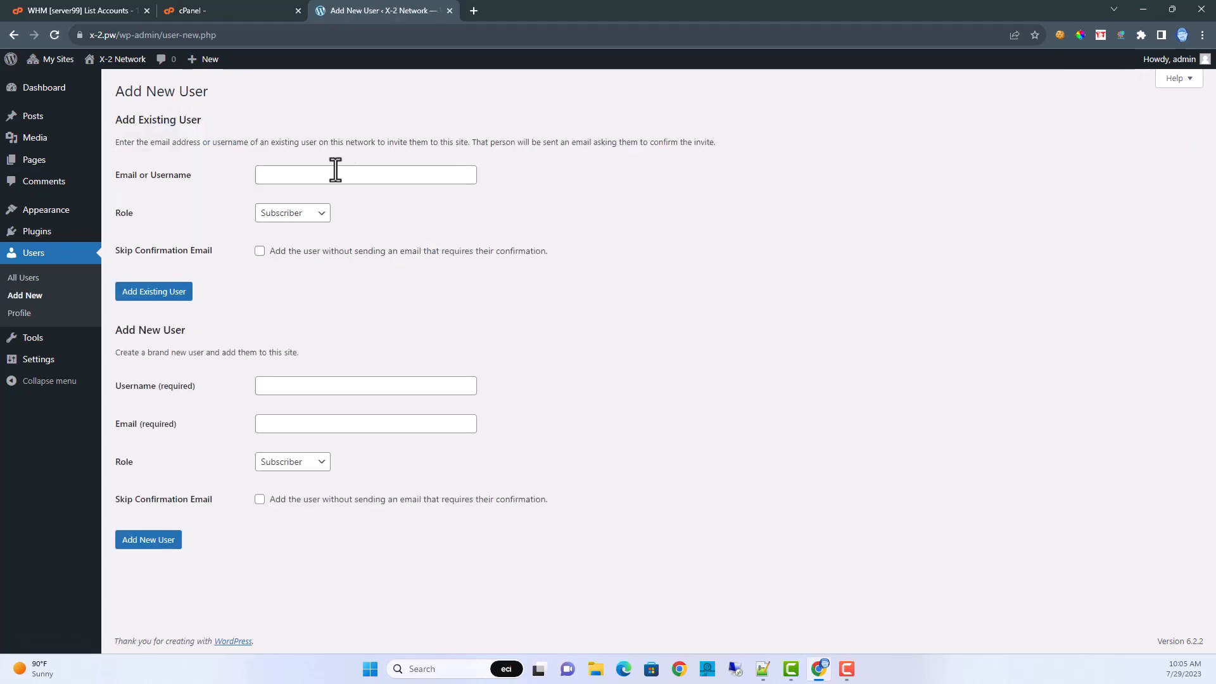
# - Enter 'Editor' in the existing-user field by mistake, then clear it again
pyautogui.click(334, 172)
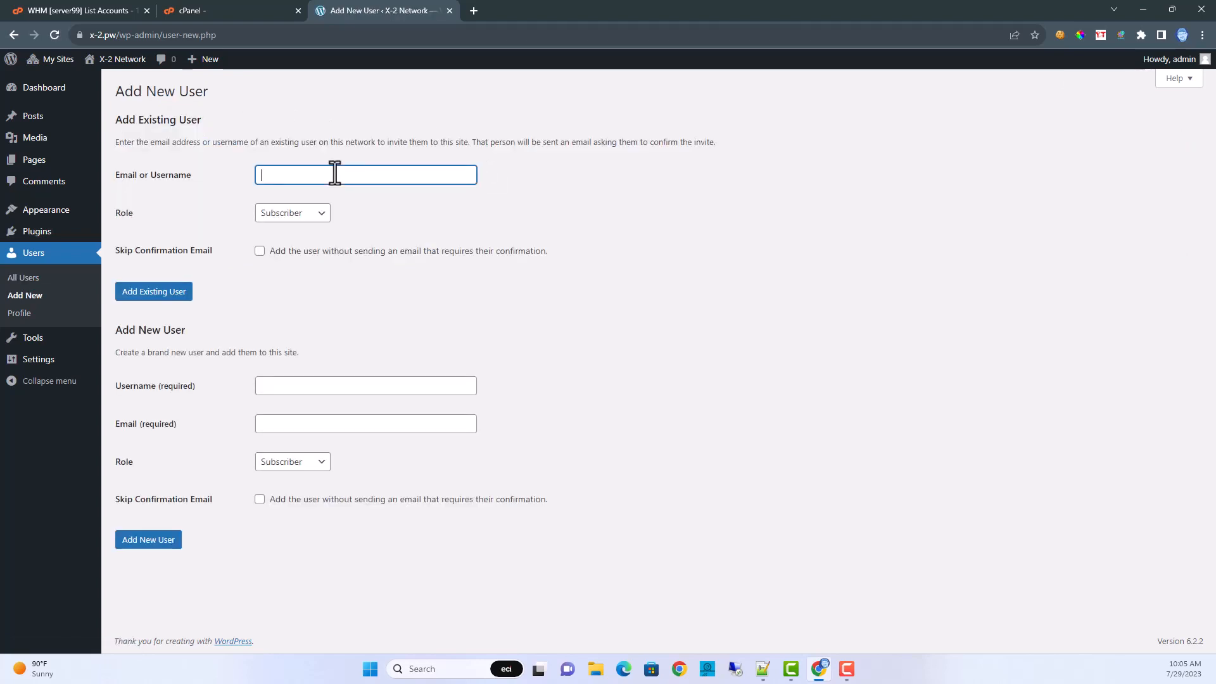
pyautogui.write('Editor')
pyautogui.click(297, 216)
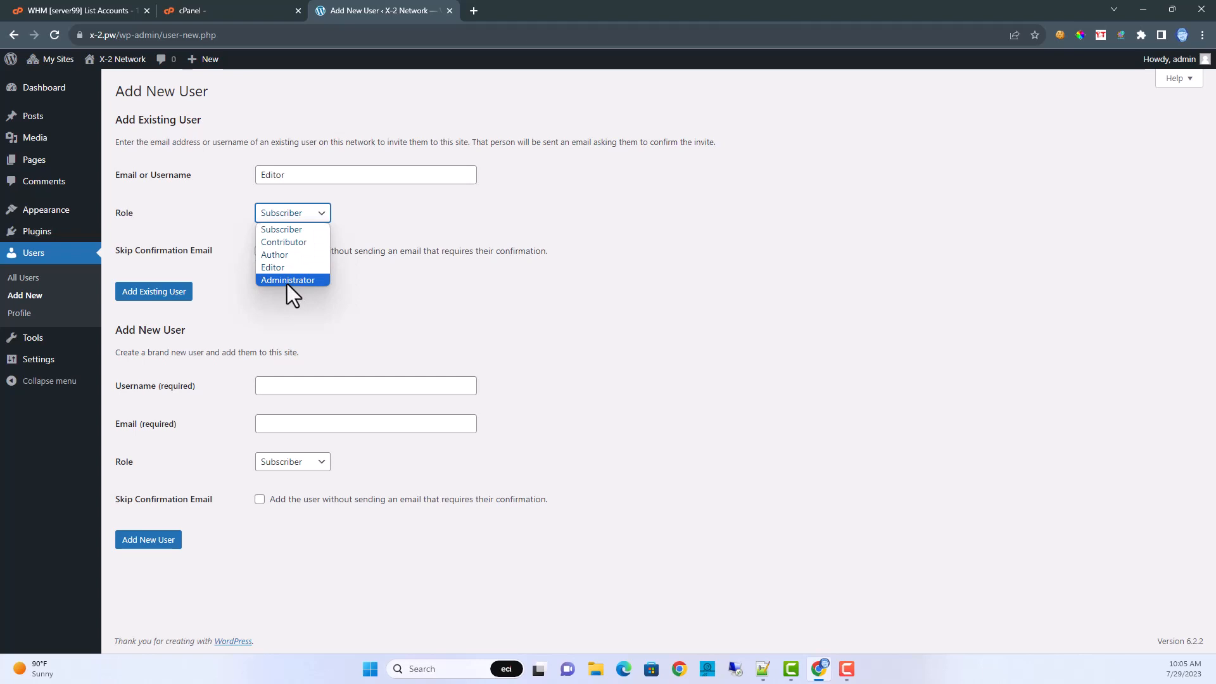
pyautogui.click(264, 386)
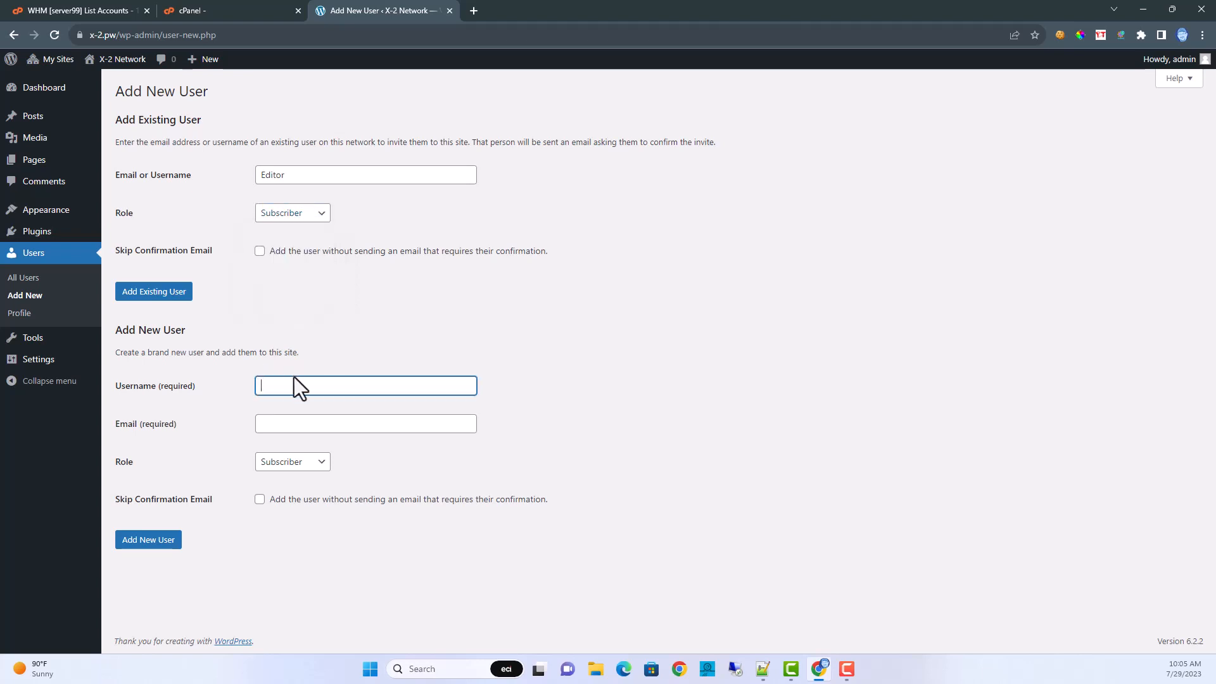
pyautogui.doubleClick(288, 176)
pyautogui.press('BackSpace')
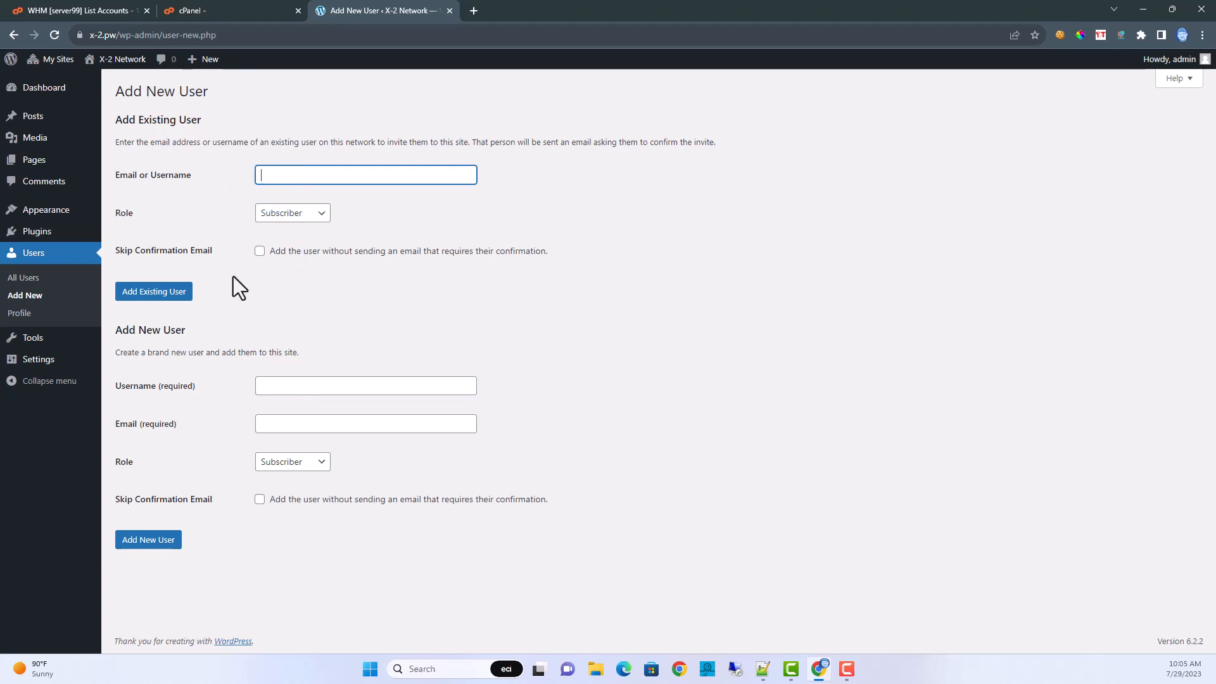
# - Fill in the new user's username and e-mail, choose Administrator, skip the confirmation email, and submit
pyautogui.click(286, 386)
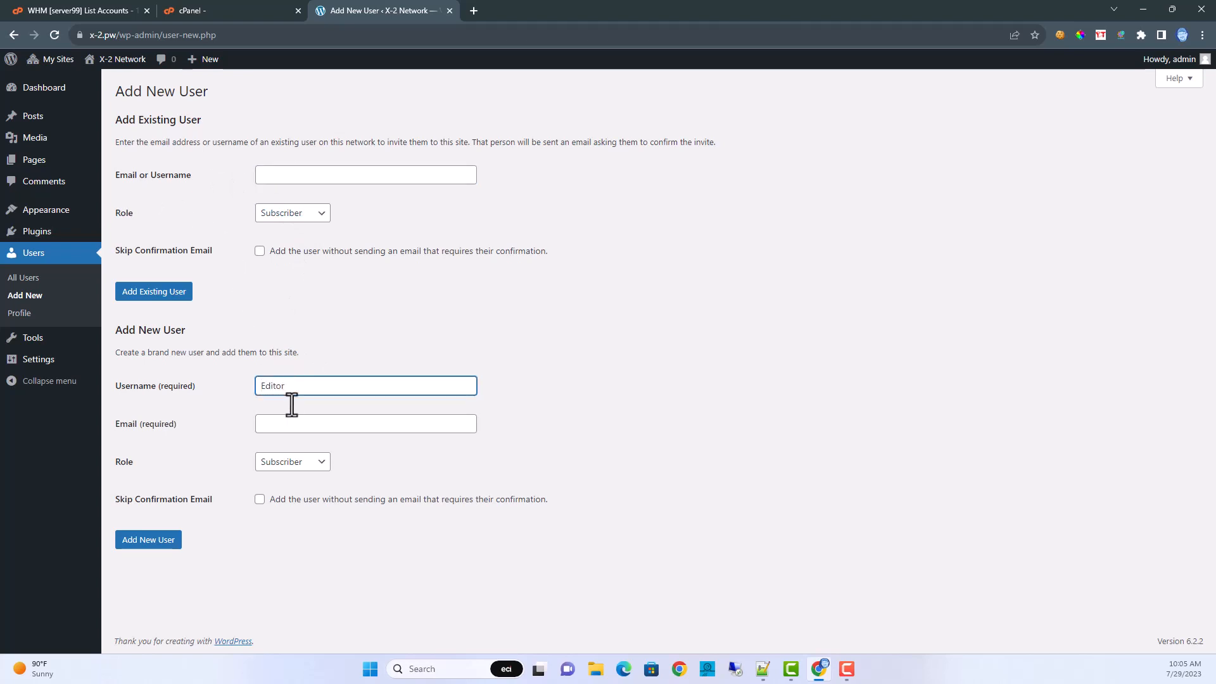
pyautogui.click(299, 423)
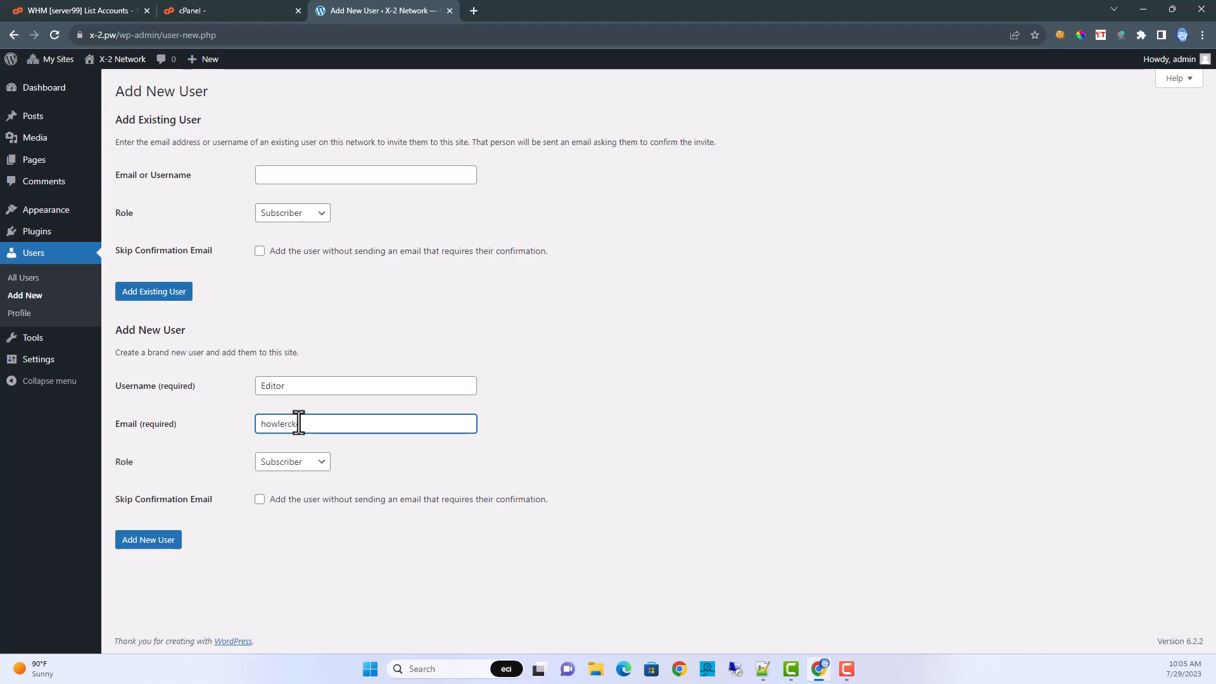
pyautogui.click(287, 461)
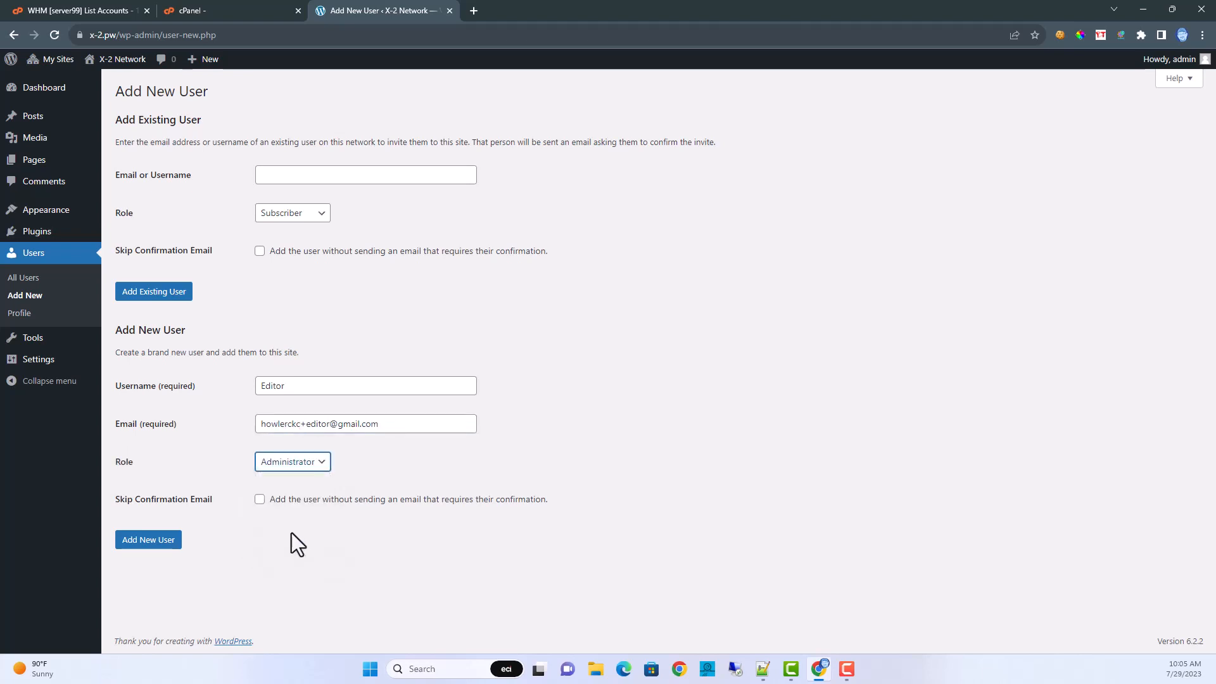
pyautogui.click(260, 500)
pyautogui.moveTo(263, 385); pyautogui.dragTo(257, 385)
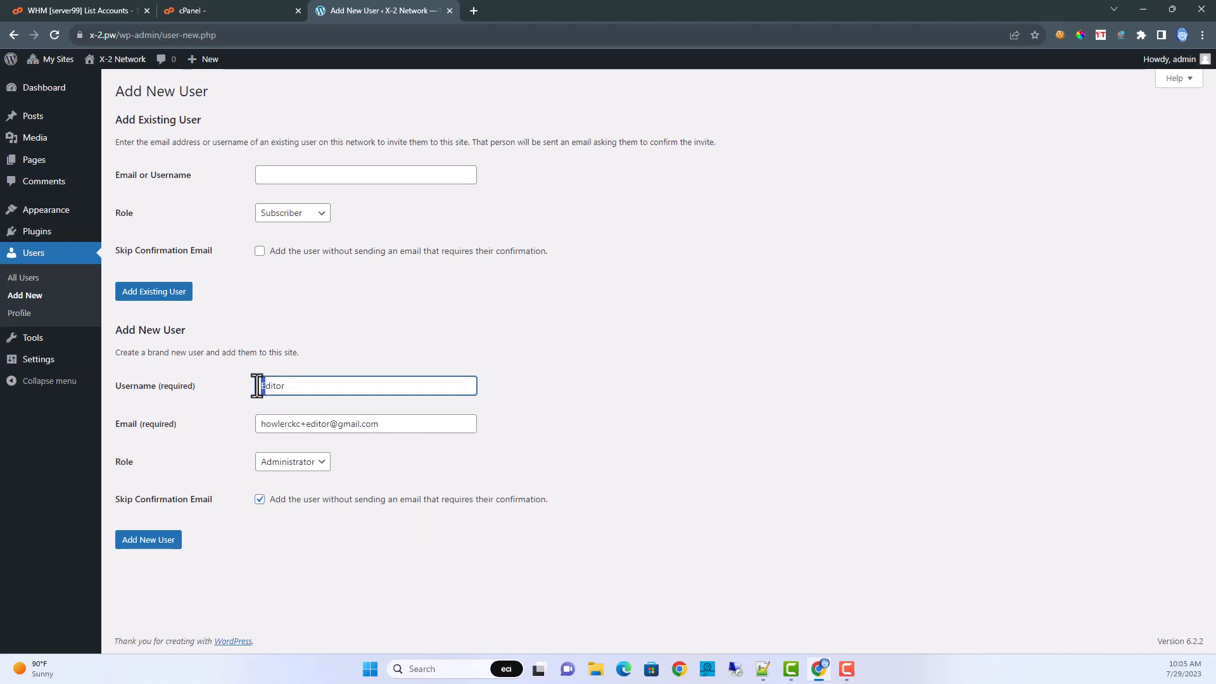
pyautogui.click(535, 480)
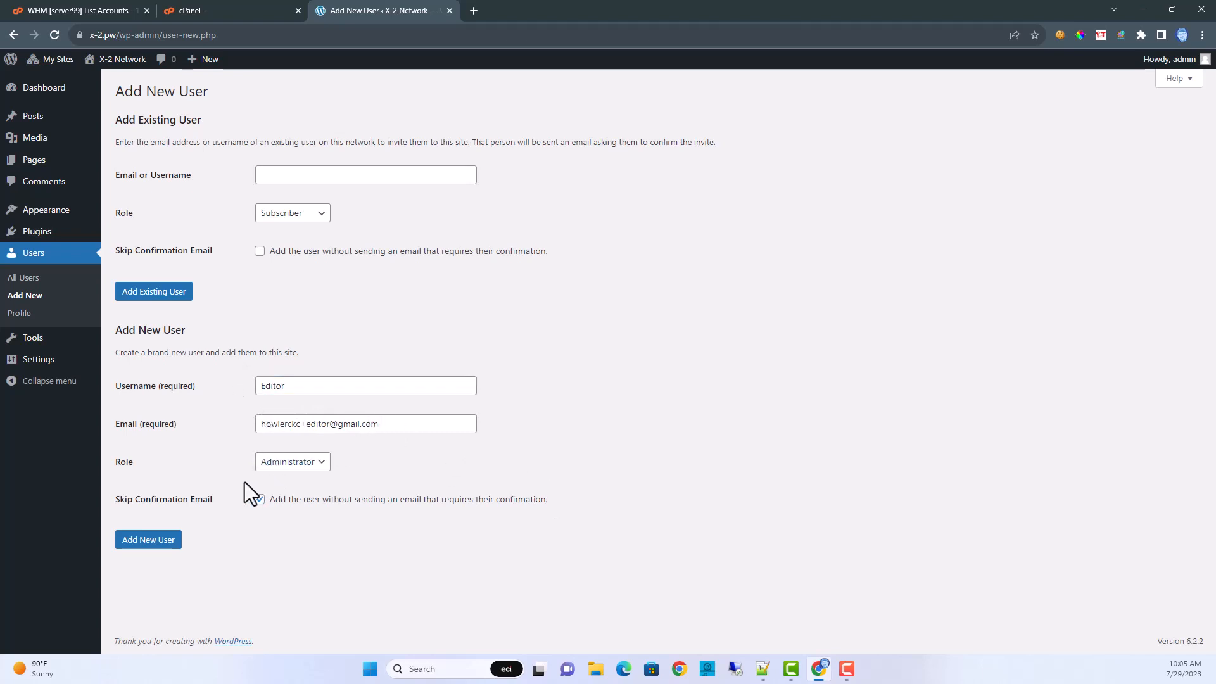
pyautogui.click(130, 544)
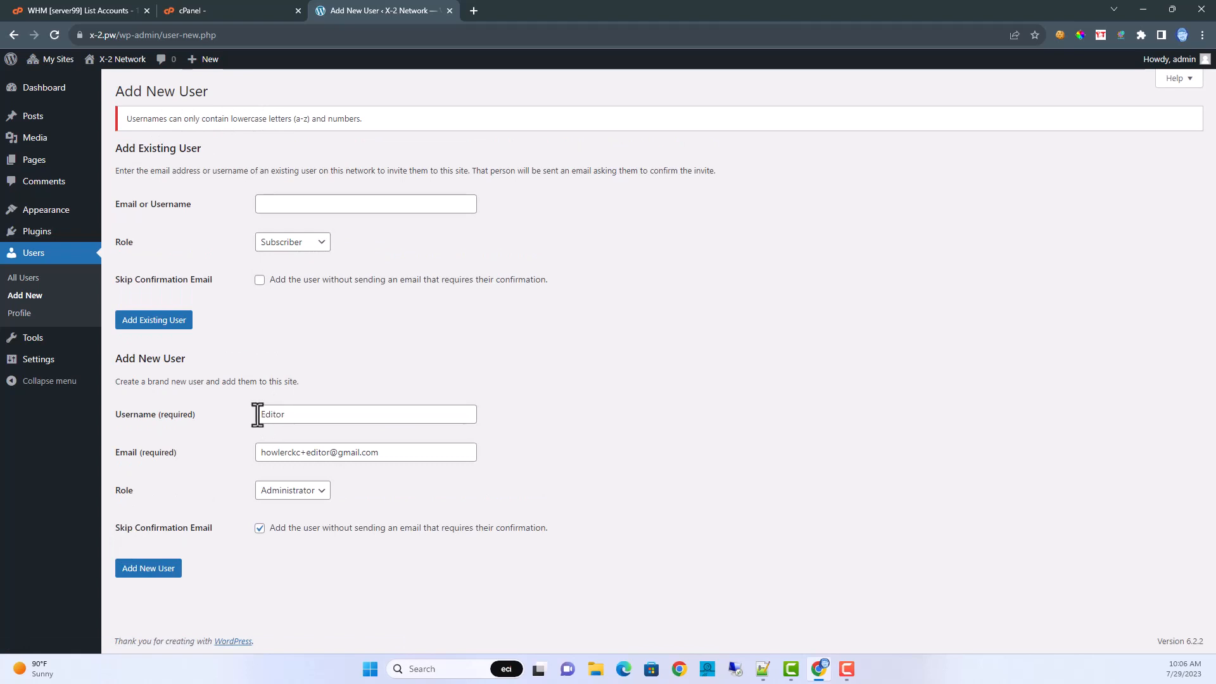
# - Change the username to lowercase 'editor' and resubmit the new user
pyautogui.moveTo(263, 414); pyautogui.dragTo(249, 413)
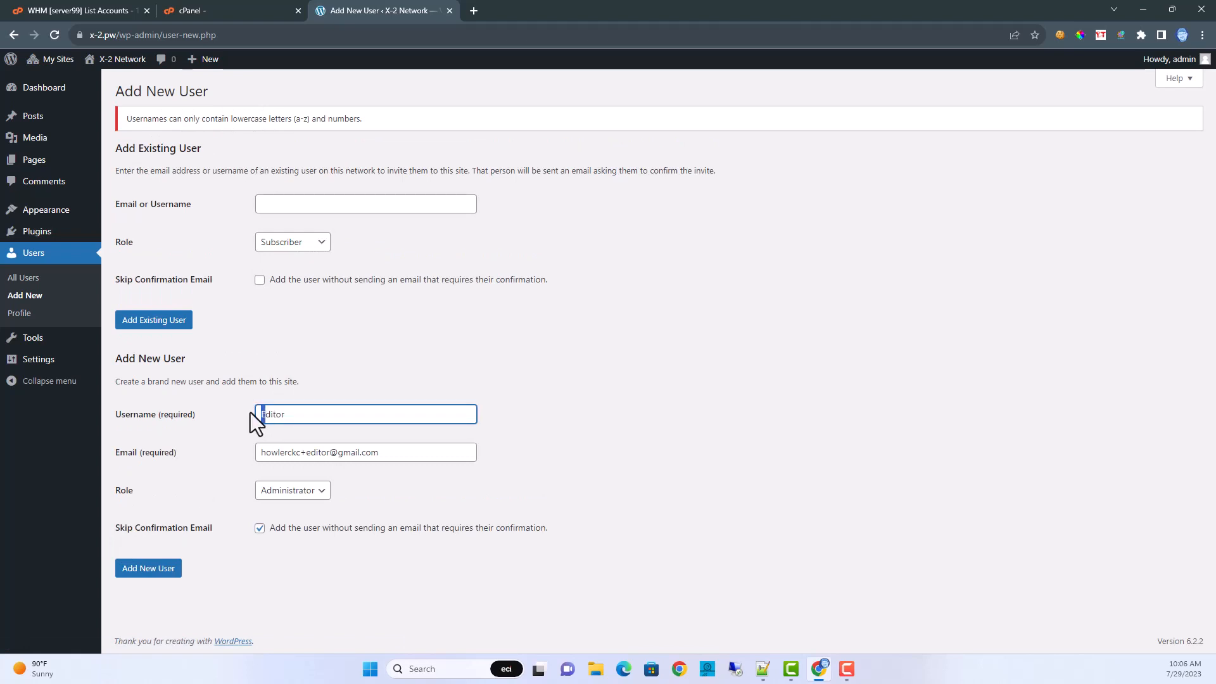
pyautogui.write('e')
pyautogui.click(157, 569)
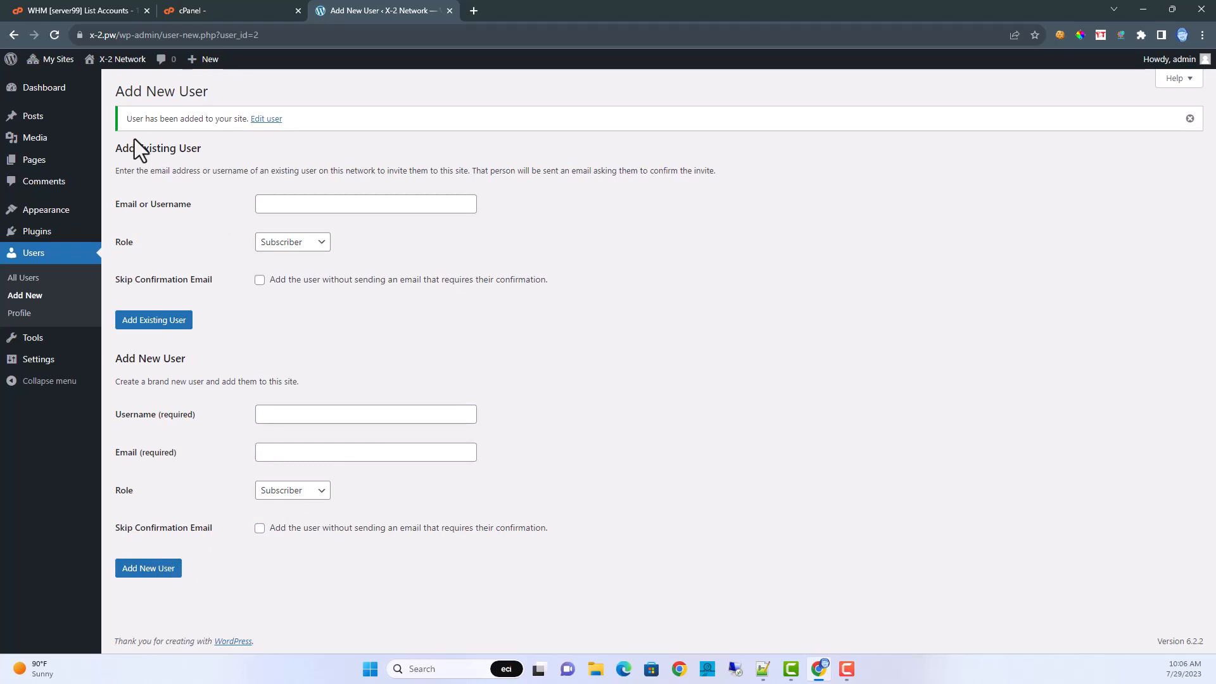
# - Start a new network site, entering the Site1 address and title
pyautogui.moveTo(58, 63)
pyautogui.moveTo(72, 84)
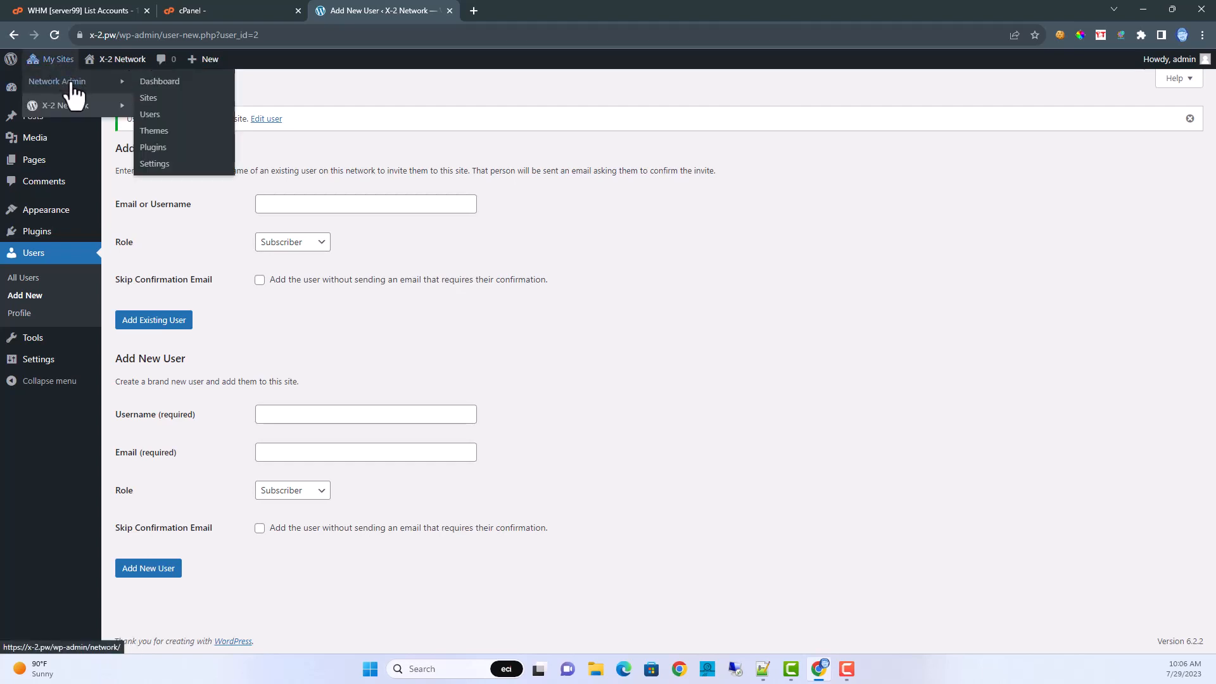
pyautogui.click(151, 102)
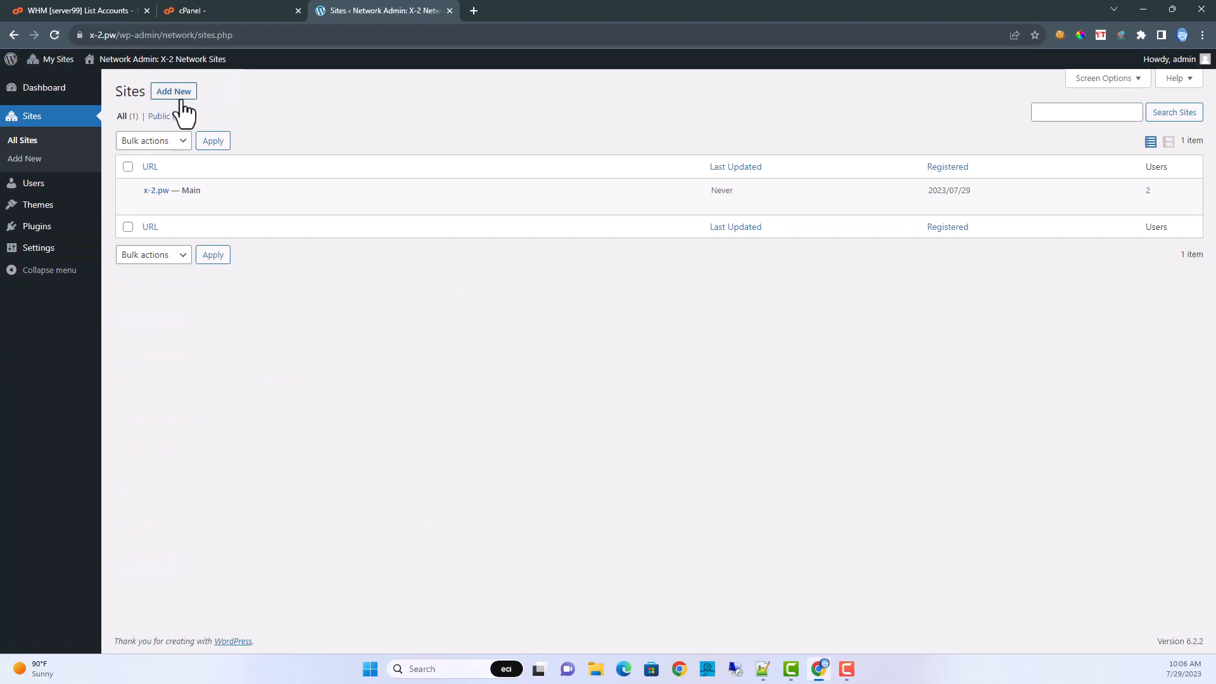
pyautogui.click(174, 91)
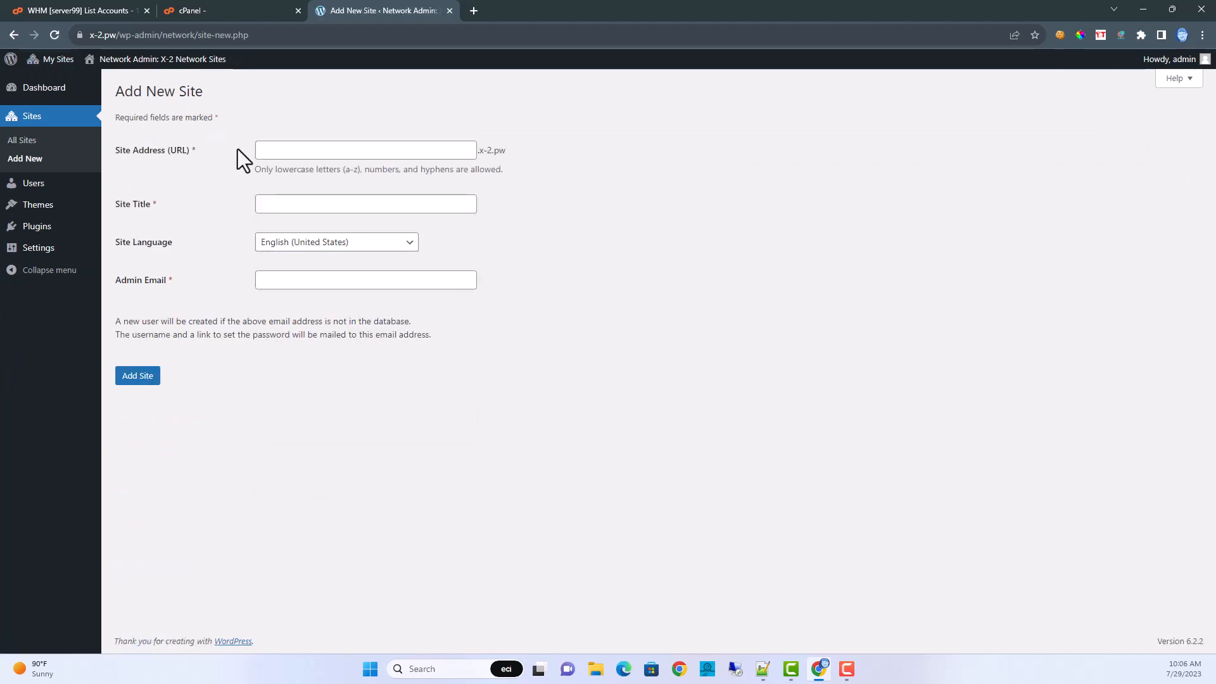
pyautogui.click(291, 150)
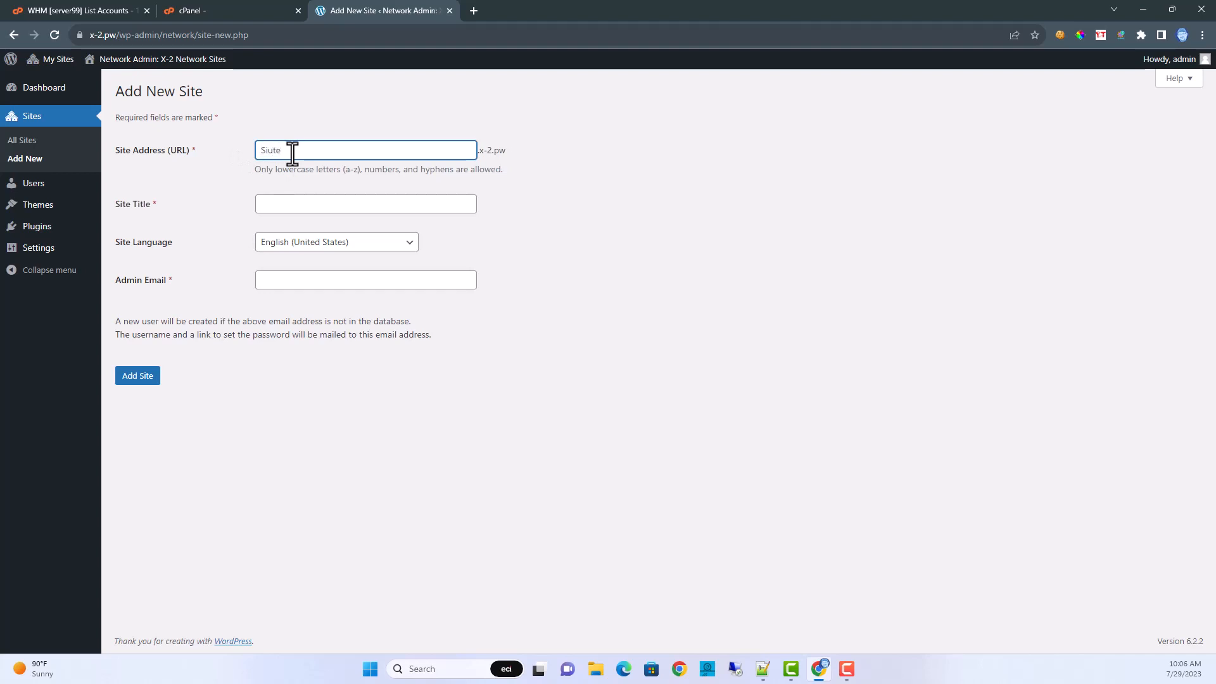
pyautogui.write('Site')
pyautogui.click(309, 203)
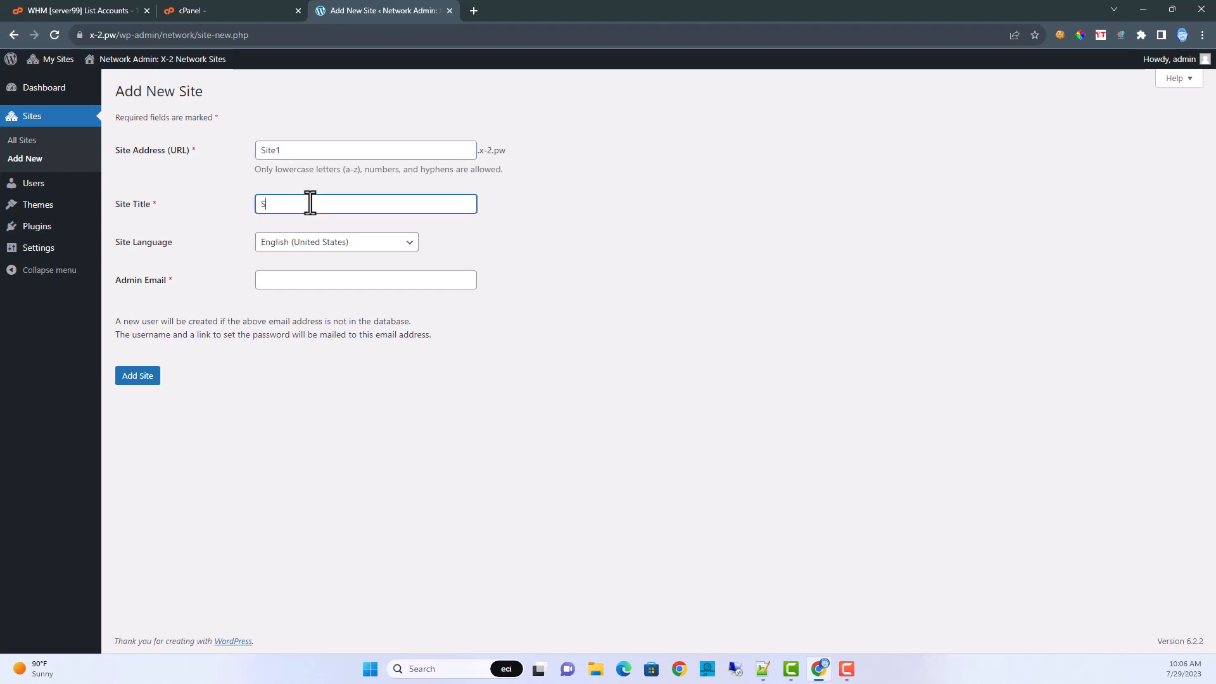
pyautogui.click(289, 281)
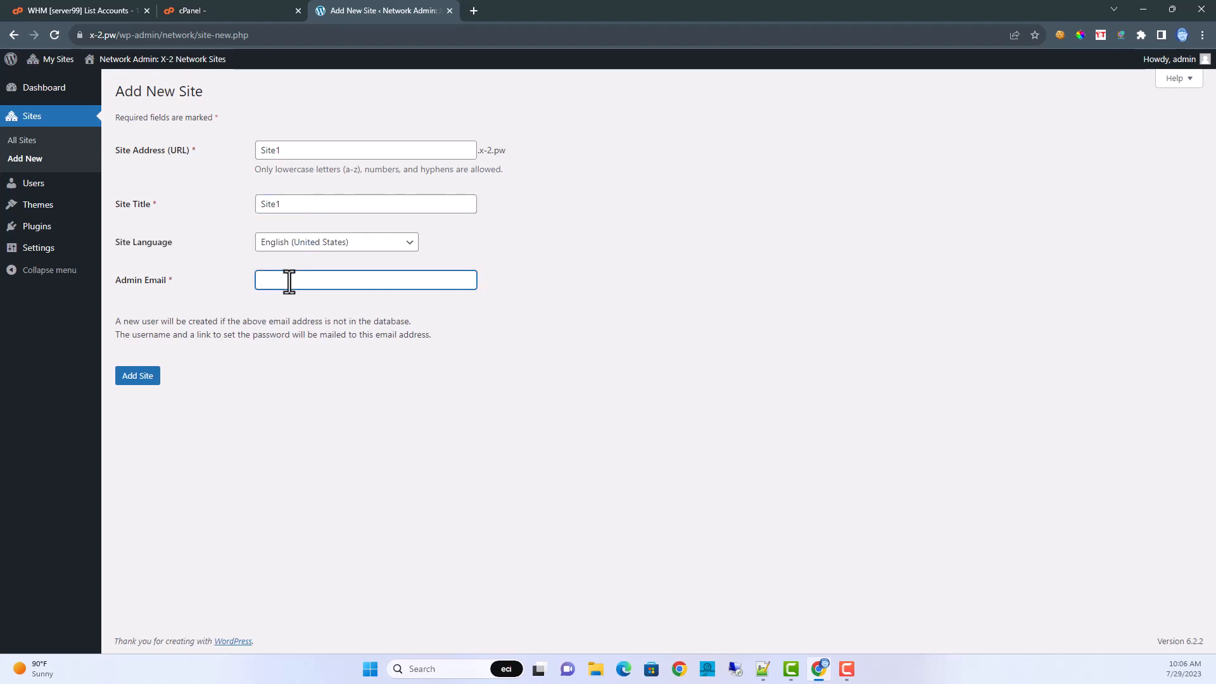
# - Open the network users list in a new tab and copy the editor user's e-mail
pyautogui.rightClick(33, 183)
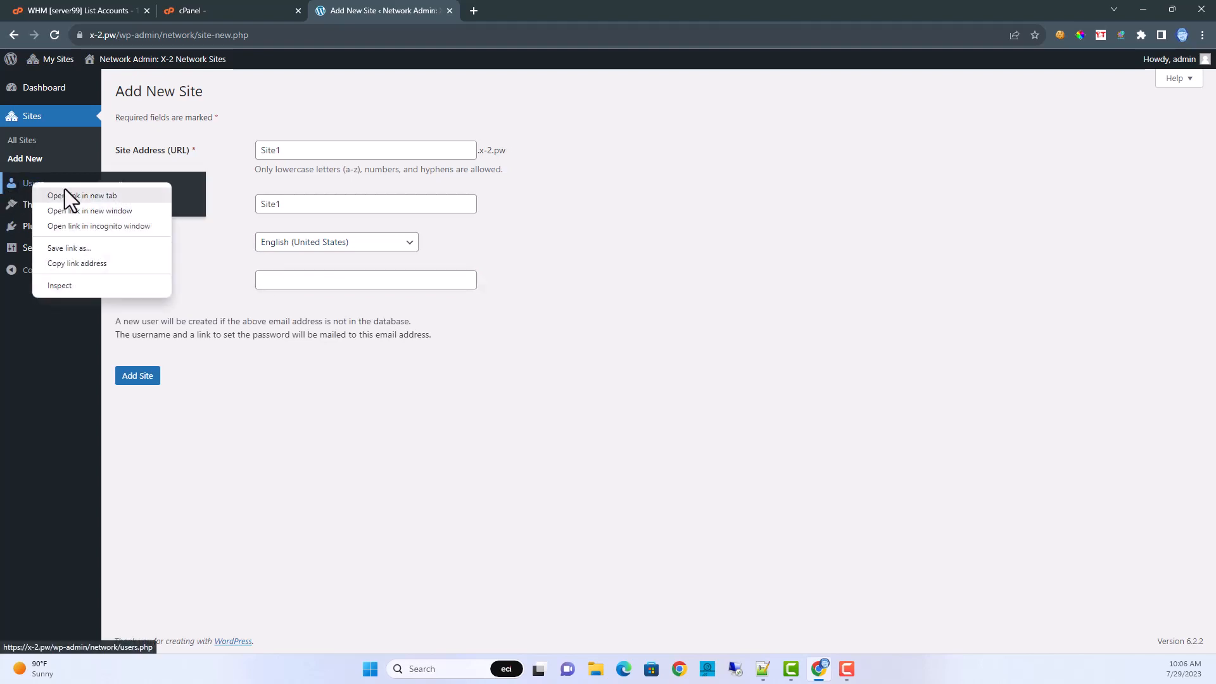
pyautogui.click(241, 453)
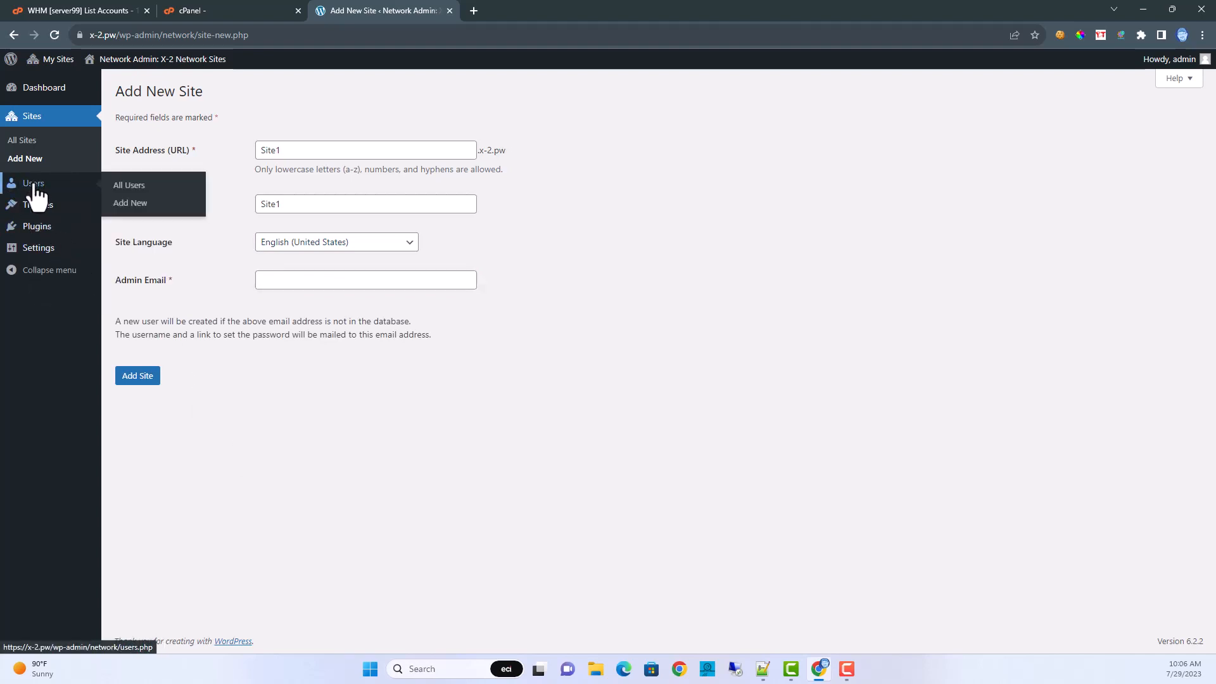
pyautogui.rightClick(121, 185)
pyautogui.click(145, 195)
pyautogui.click(516, 10)
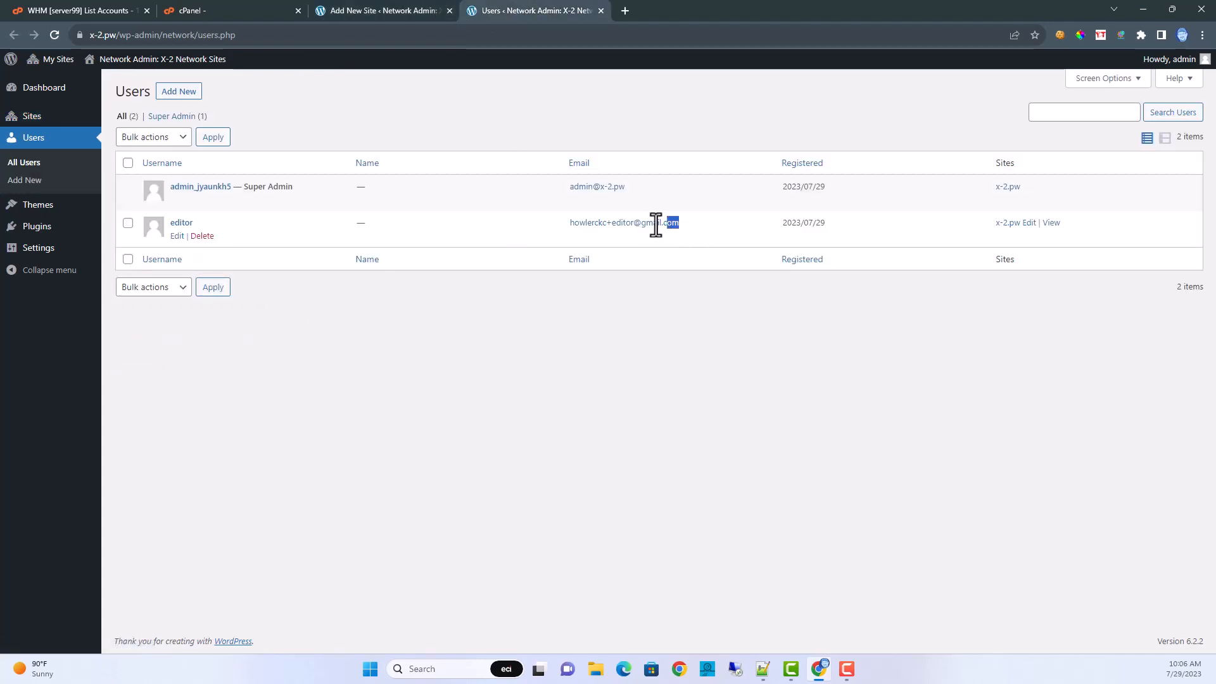
pyautogui.moveTo(656, 226); pyautogui.dragTo(564, 226)
pyautogui.hotkey('ctrl', 'c')
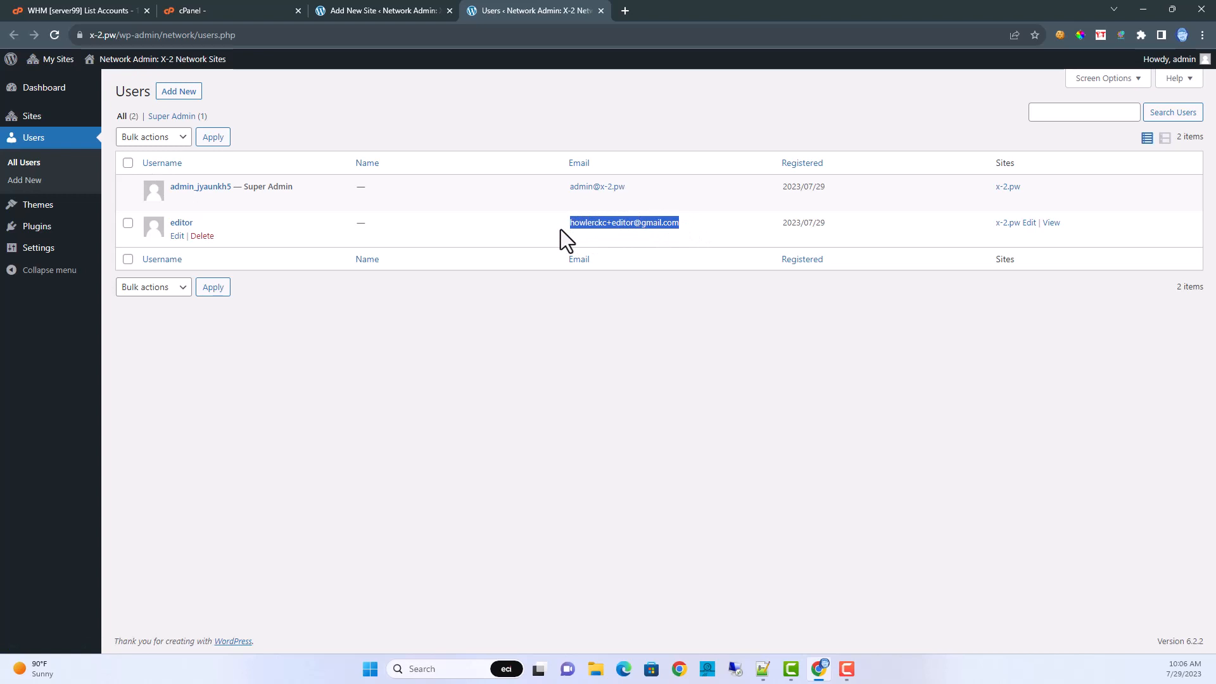
# - Paste the editor's e-mail as Admin Email and add Site1
pyautogui.click(385, 11)
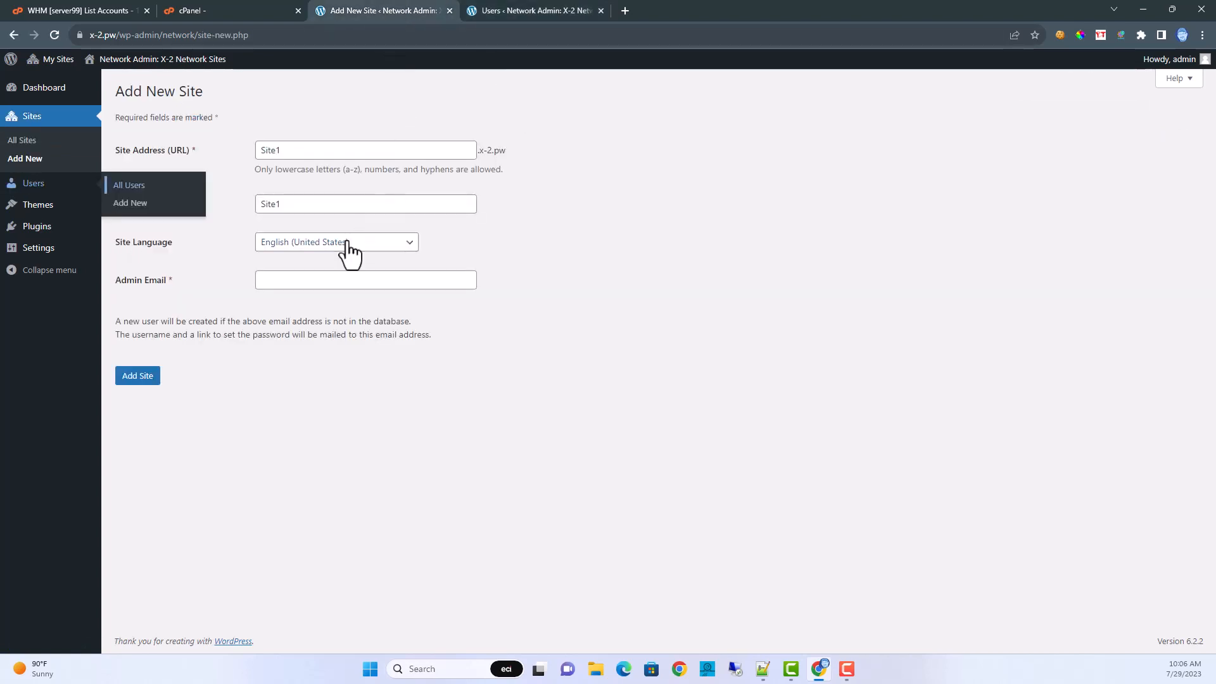
pyautogui.click(309, 283)
pyautogui.hotkey('ctrl', 'v')
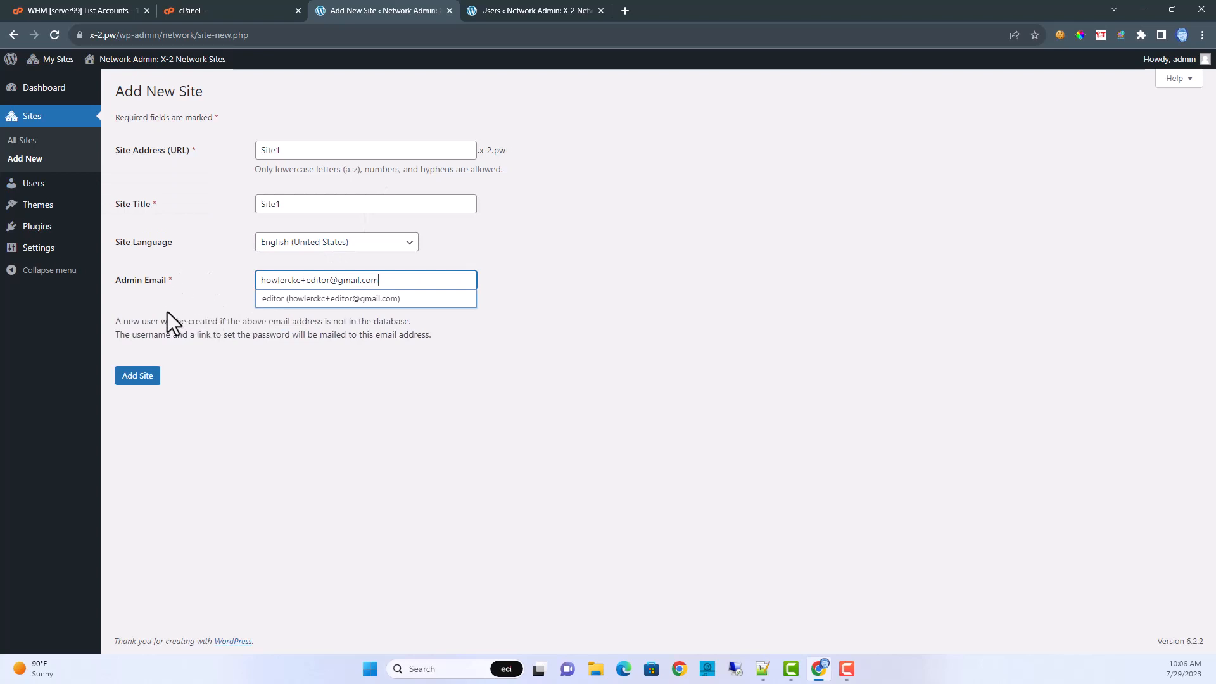
pyautogui.click(137, 378)
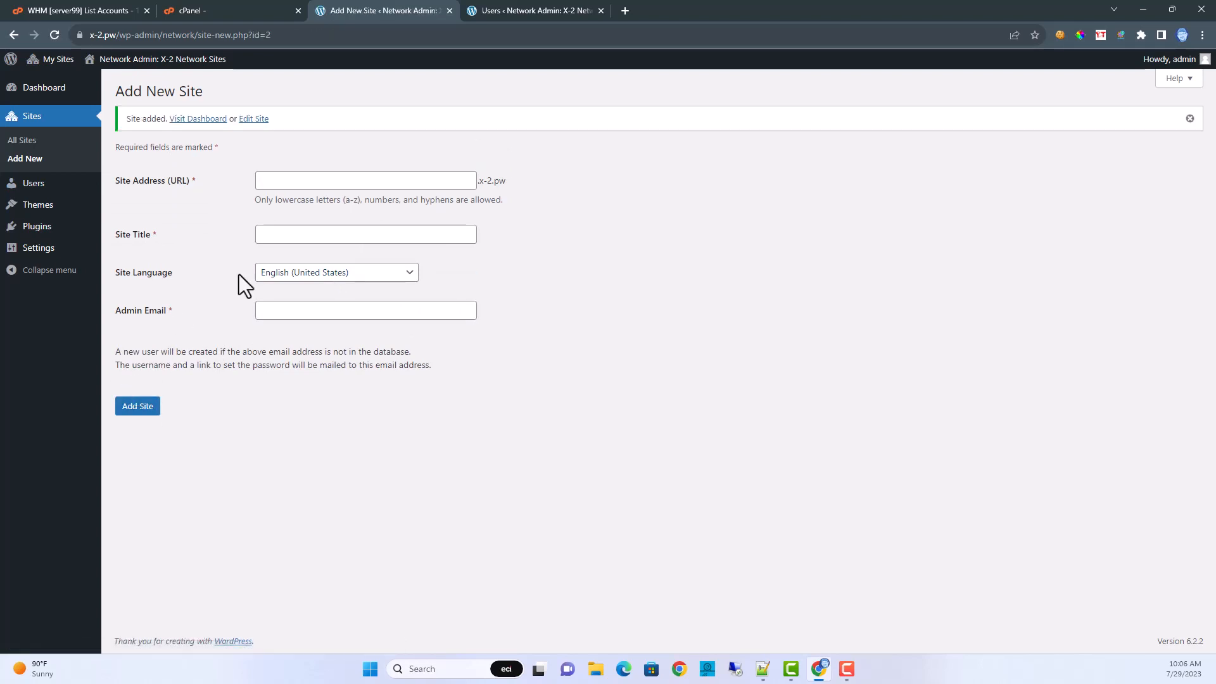
# - Add site2 titled Site2, pasting the editor's e-mail as admin e-mail after the missing-email error
pyautogui.click(310, 182)
pyautogui.write('s')
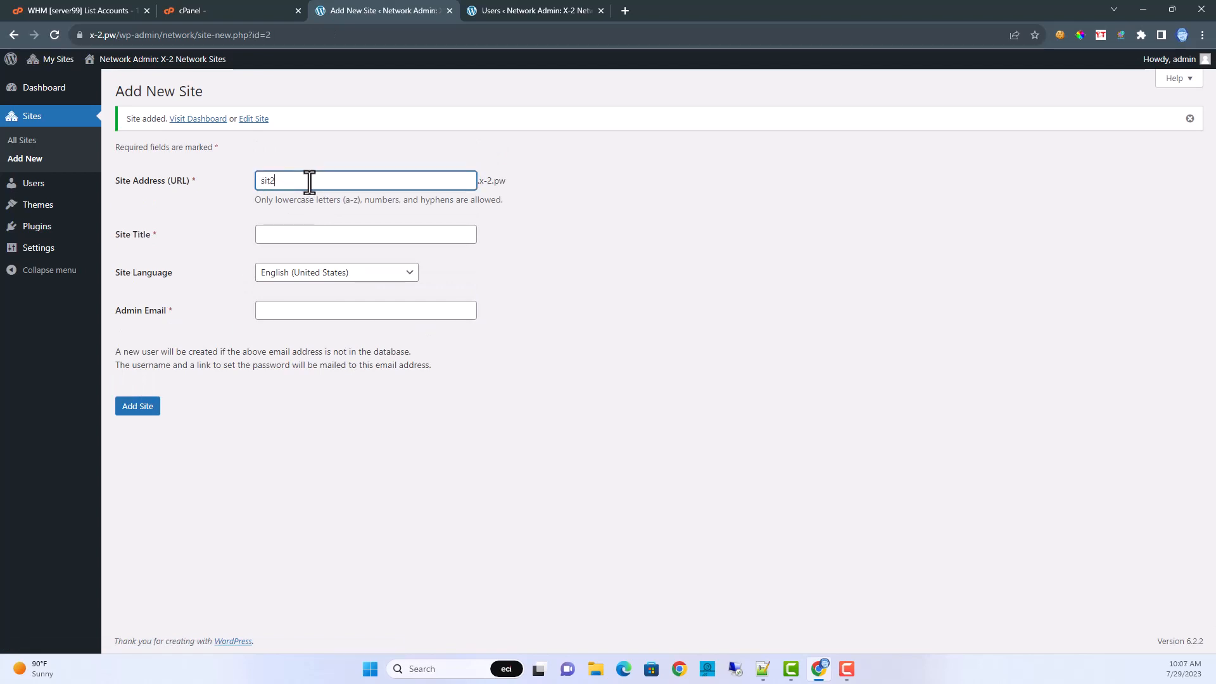
pyautogui.write('ite')
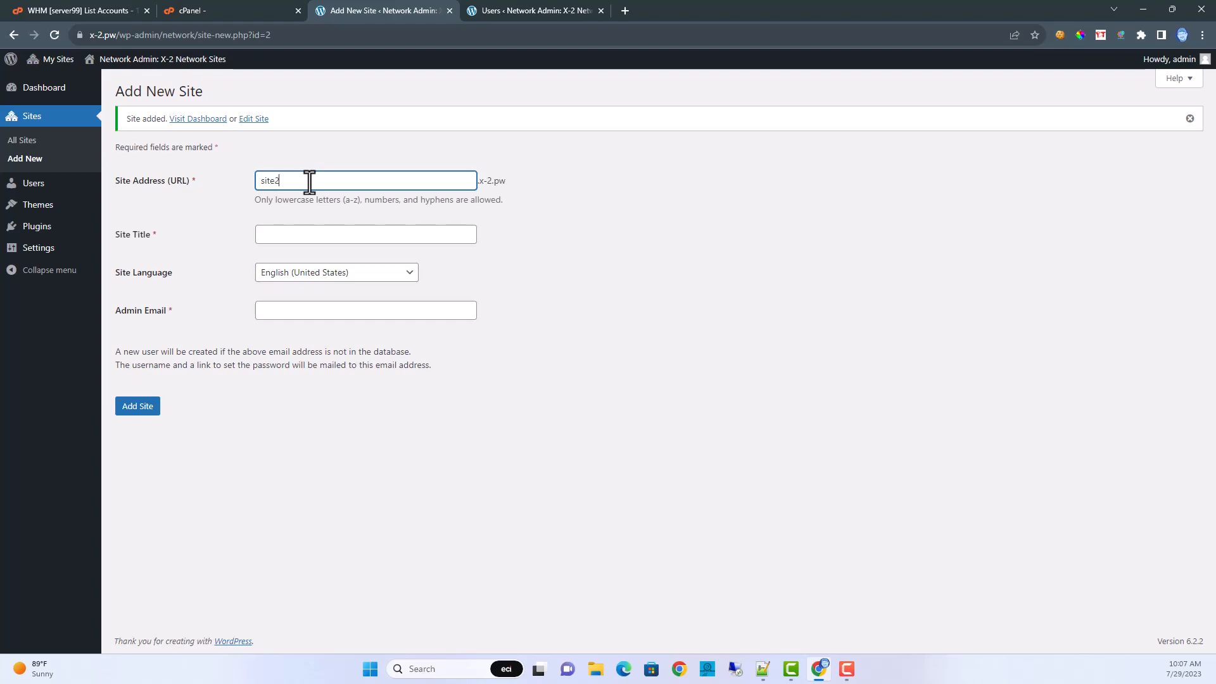
pyautogui.click(278, 242)
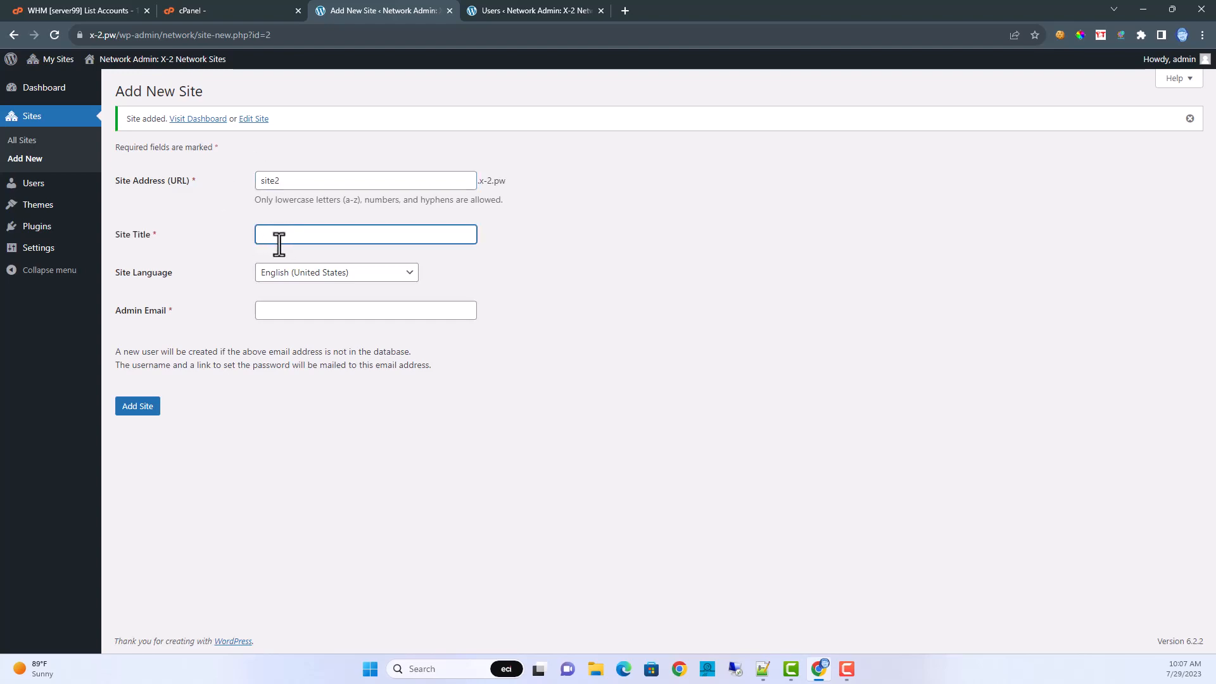
pyautogui.press('Return')
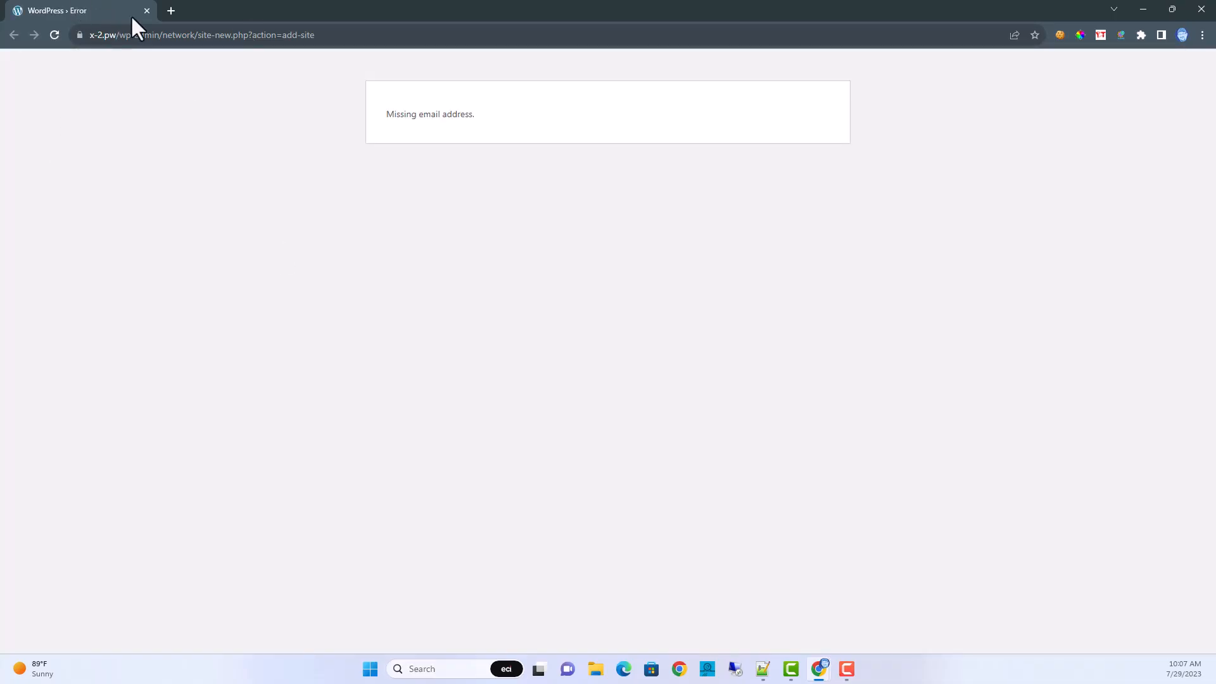
pyautogui.click(147, 10)
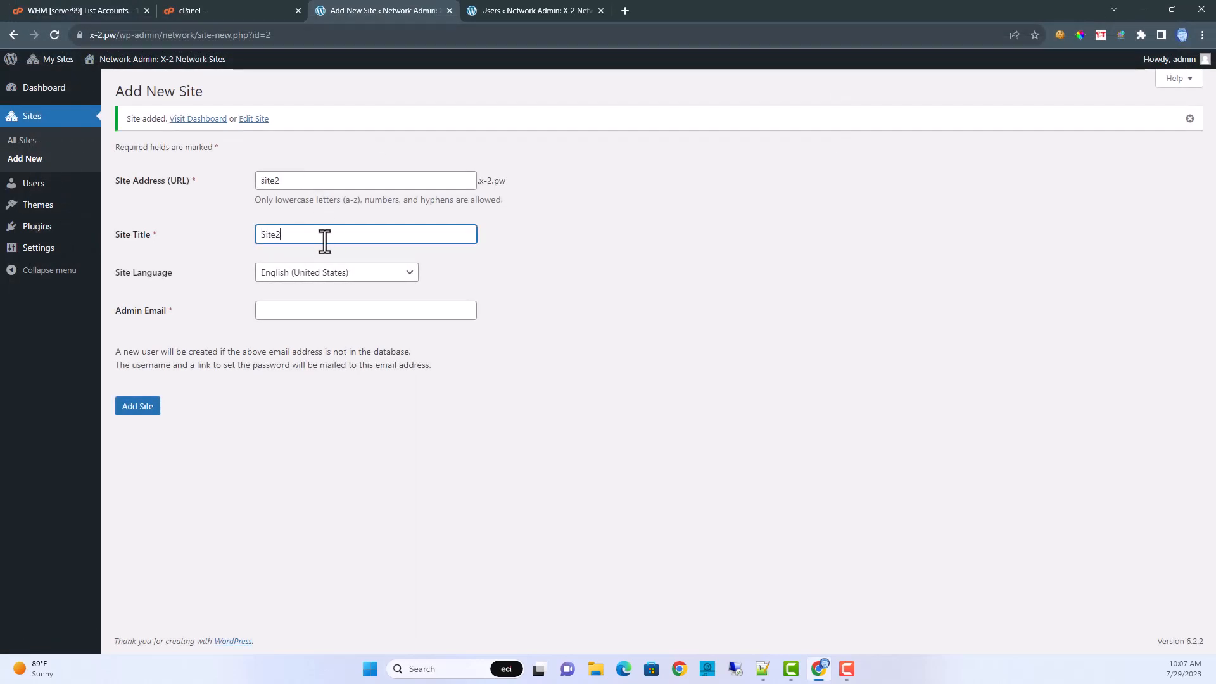
pyautogui.click(306, 312)
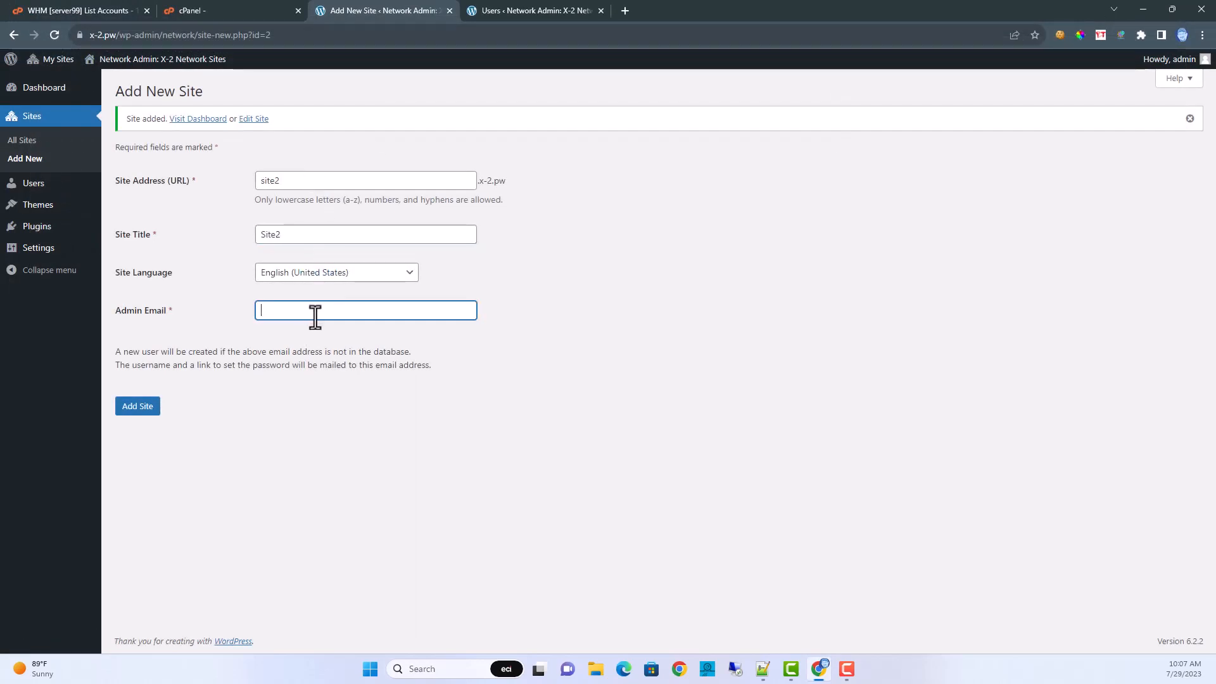
pyautogui.hotkey('ctrl', 'v')
pyautogui.click(141, 408)
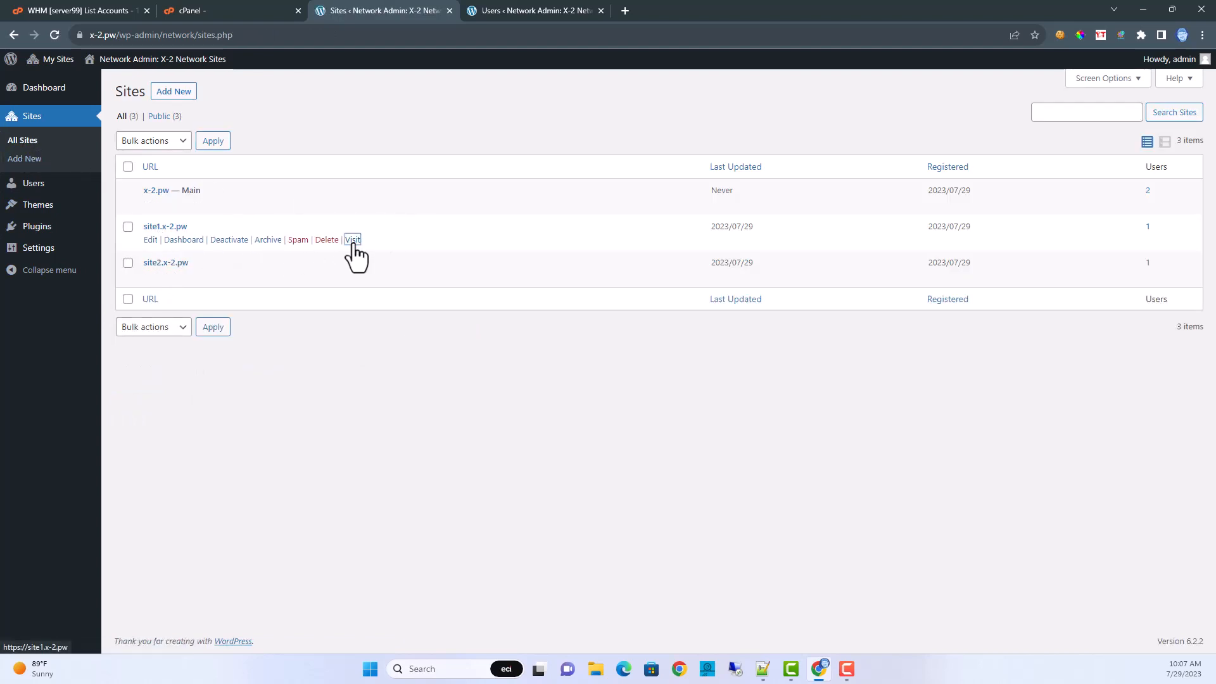
# - Open the Site1 and Site2 front pages in new tabs and view each
pyautogui.rightClick(352, 245)
pyautogui.click(374, 251)
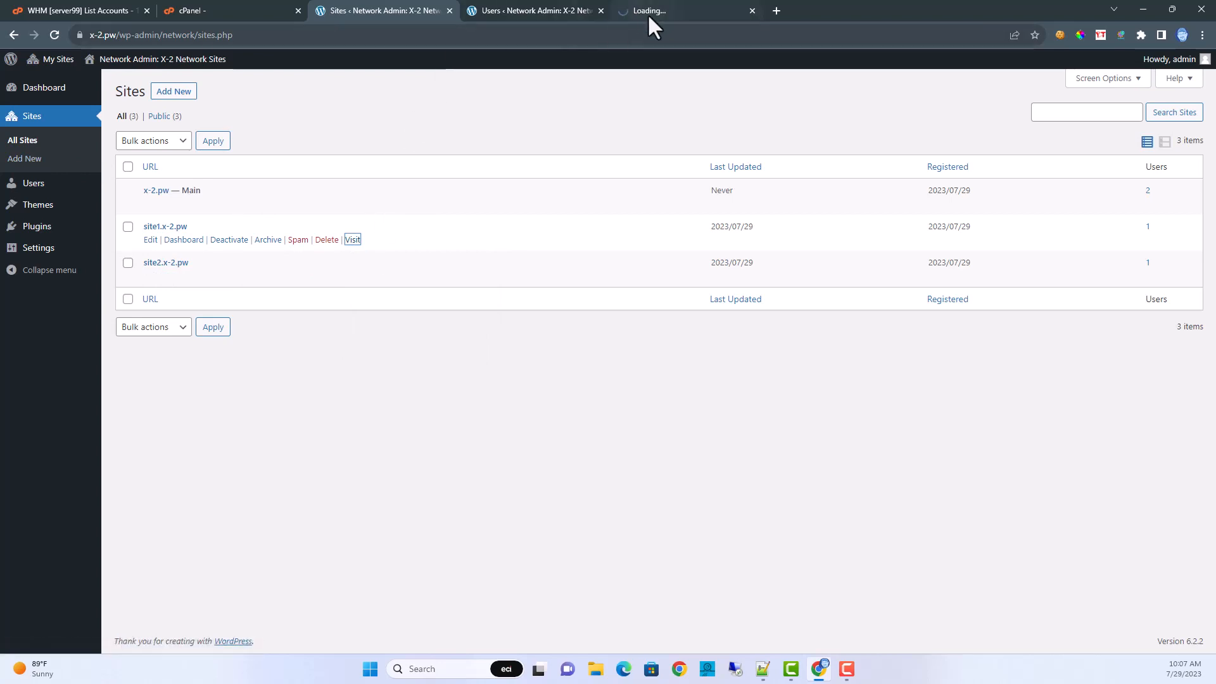
pyautogui.click(647, 13)
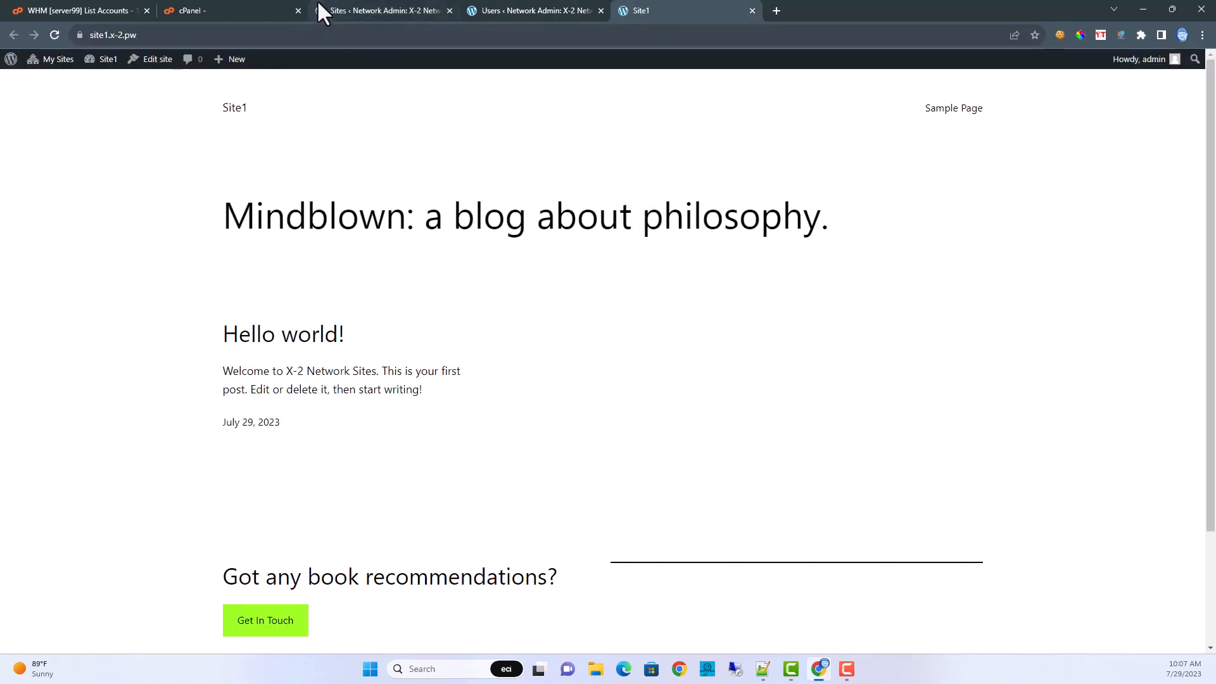
pyautogui.click(336, 9)
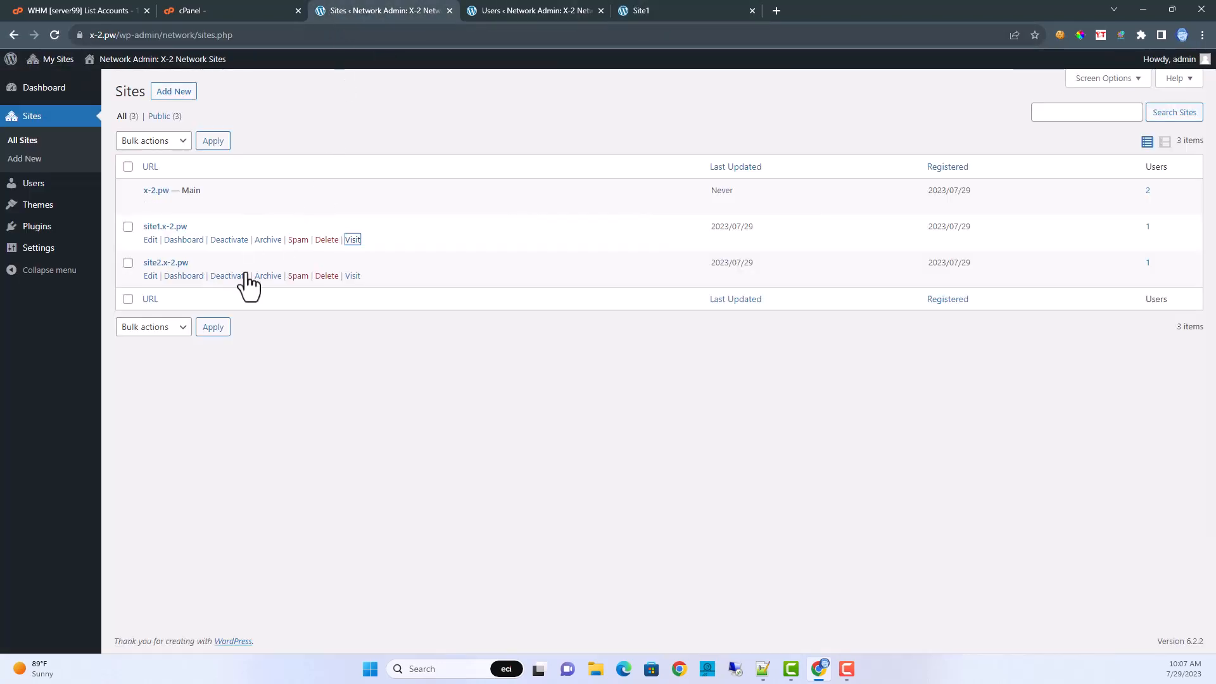
pyautogui.rightClick(352, 277)
pyautogui.click(391, 284)
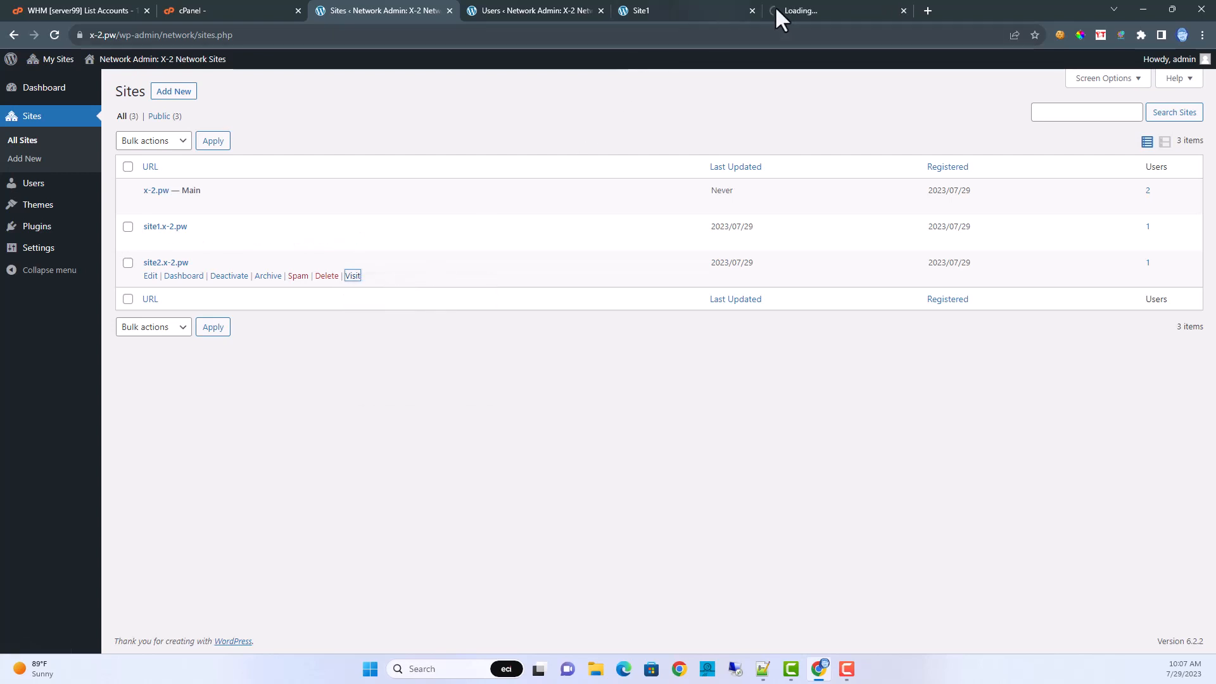
pyautogui.click(815, 14)
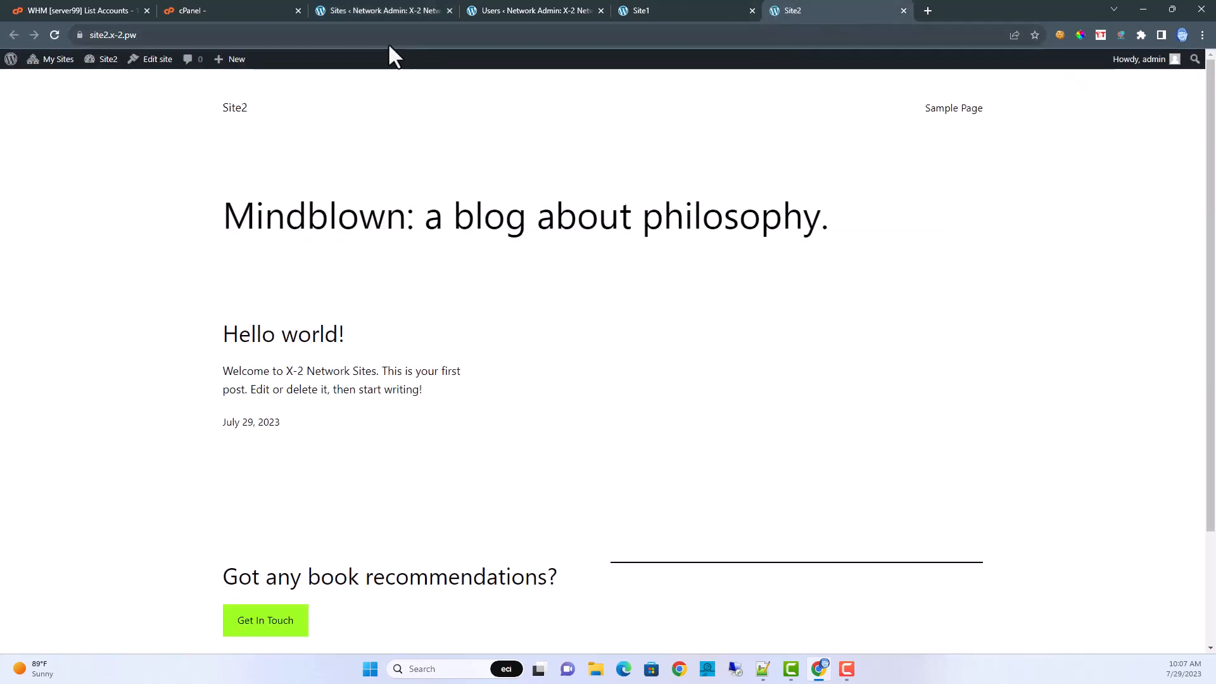
pyautogui.click(341, 9)
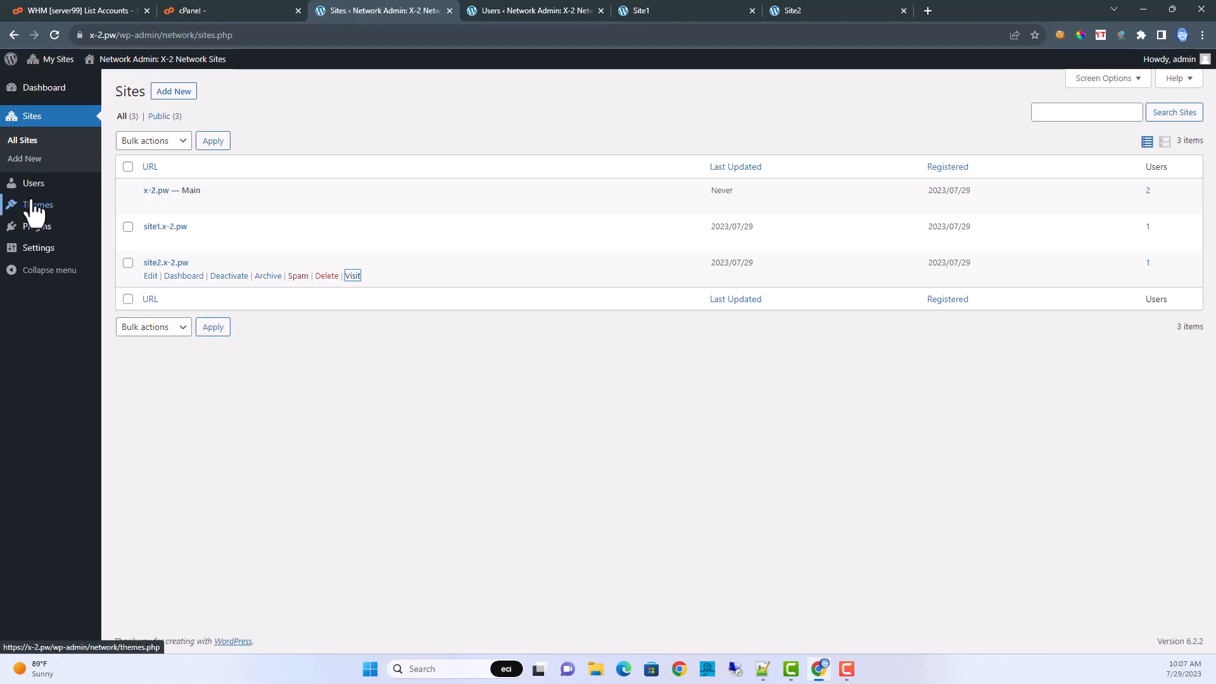
# - Network-enable the Twenty Twenty-One and Twenty Twenty-Two themes under Installed Themes
pyautogui.moveTo(34, 207)
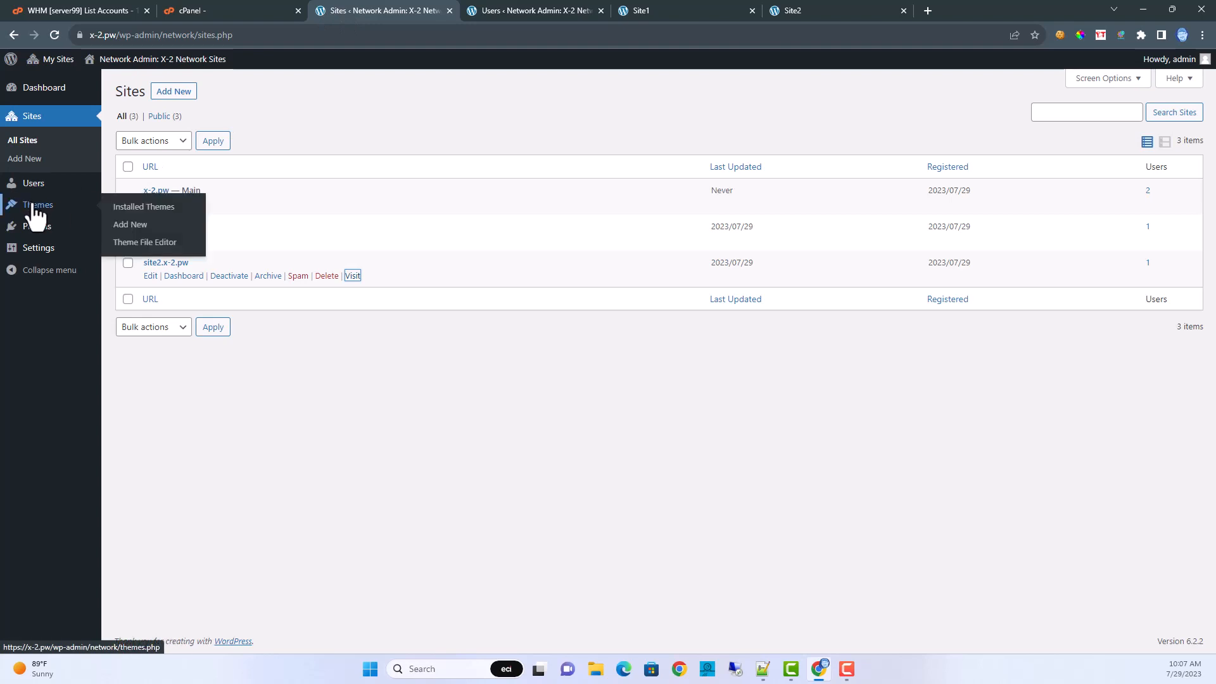
pyautogui.click(130, 211)
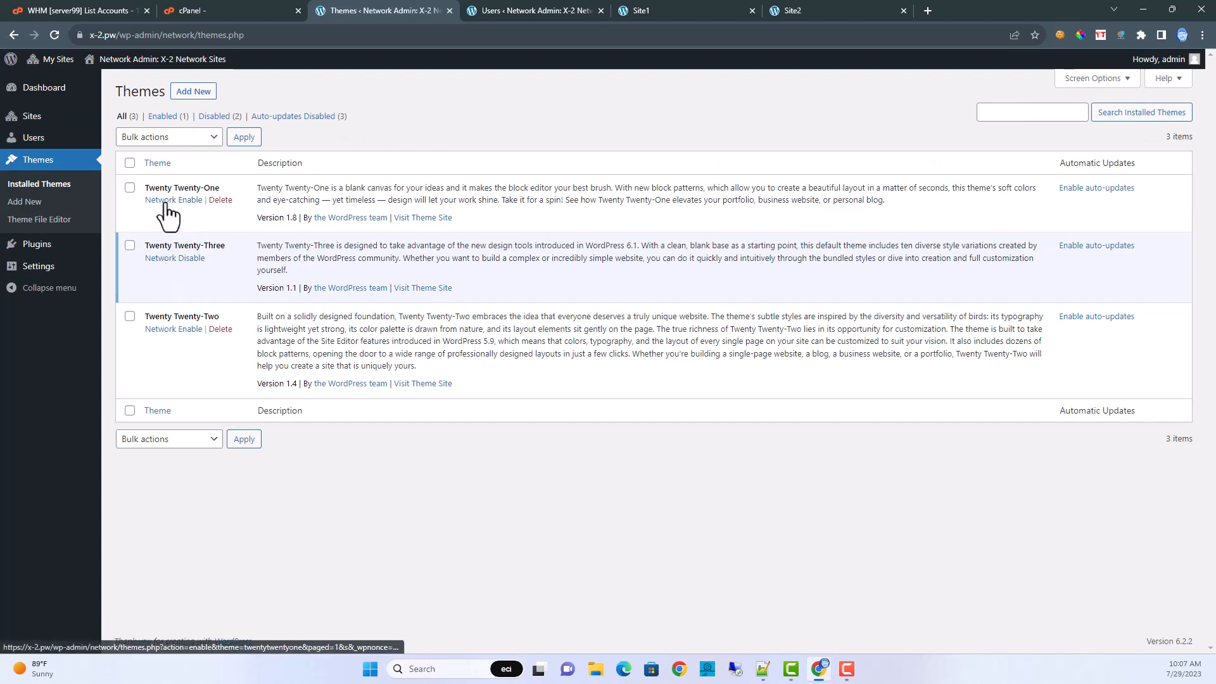
pyautogui.click(164, 201)
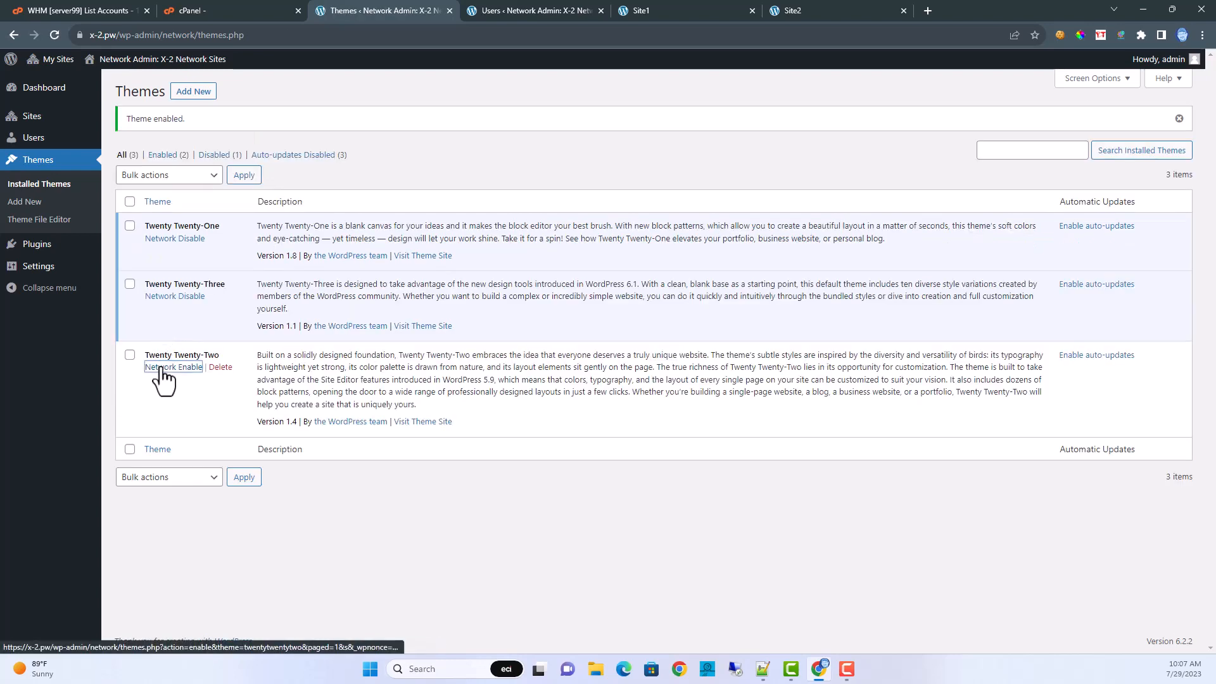
pyautogui.click(163, 368)
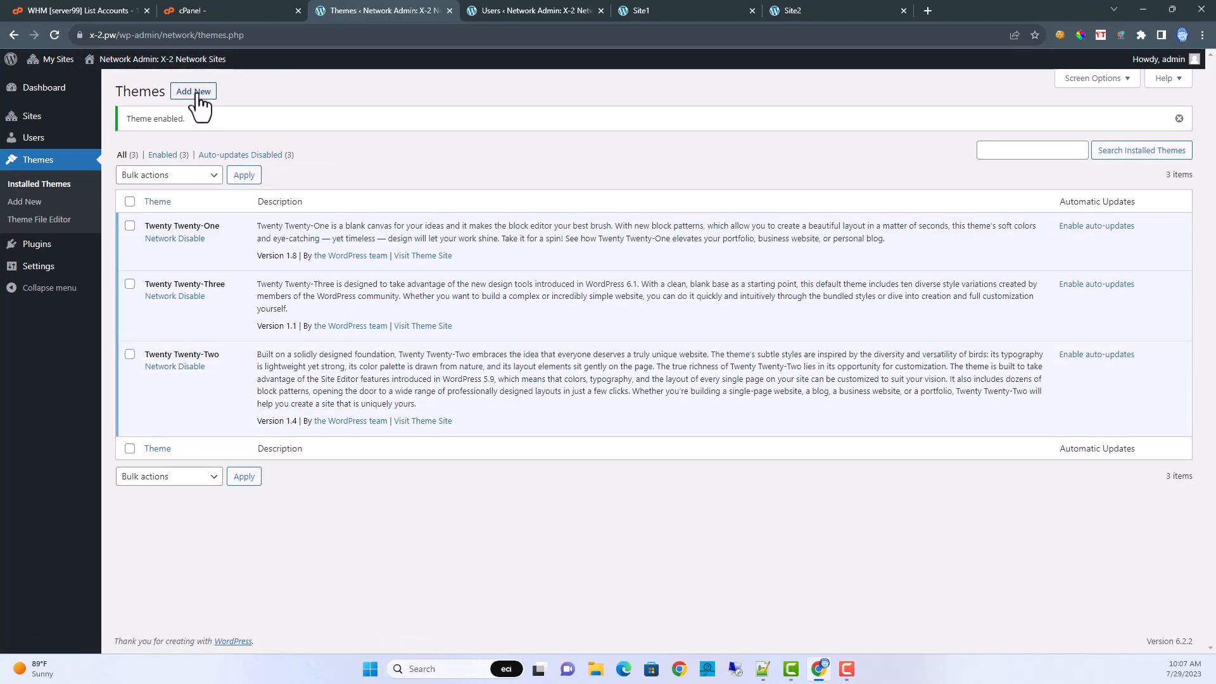
# - Search new themes for 'blog' and install Looks Blog, Niche Blog and Noble Blog
pyautogui.click(193, 93)
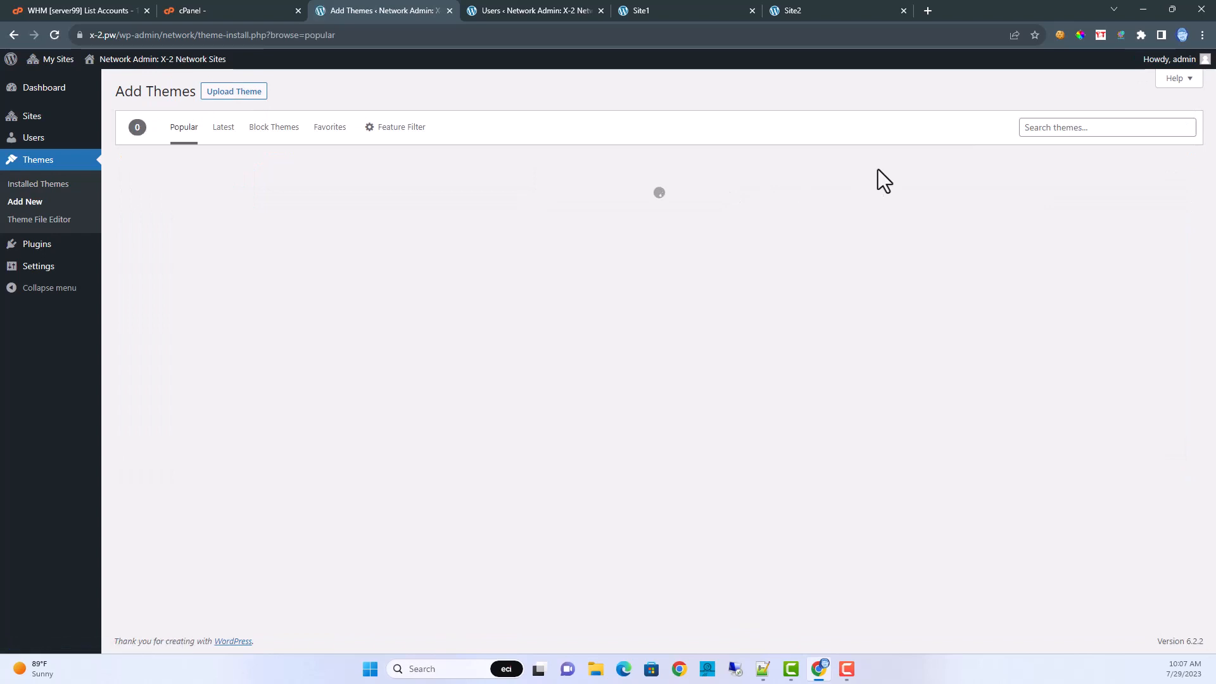
pyautogui.click(1063, 126)
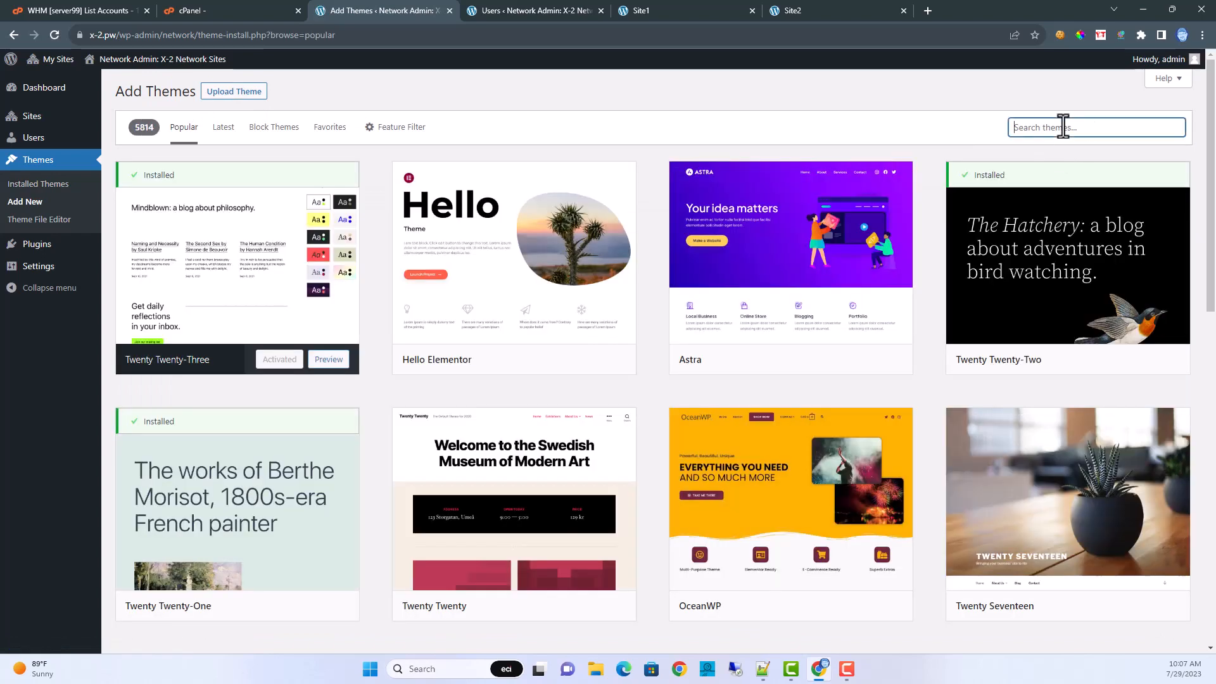
pyautogui.write('blog')
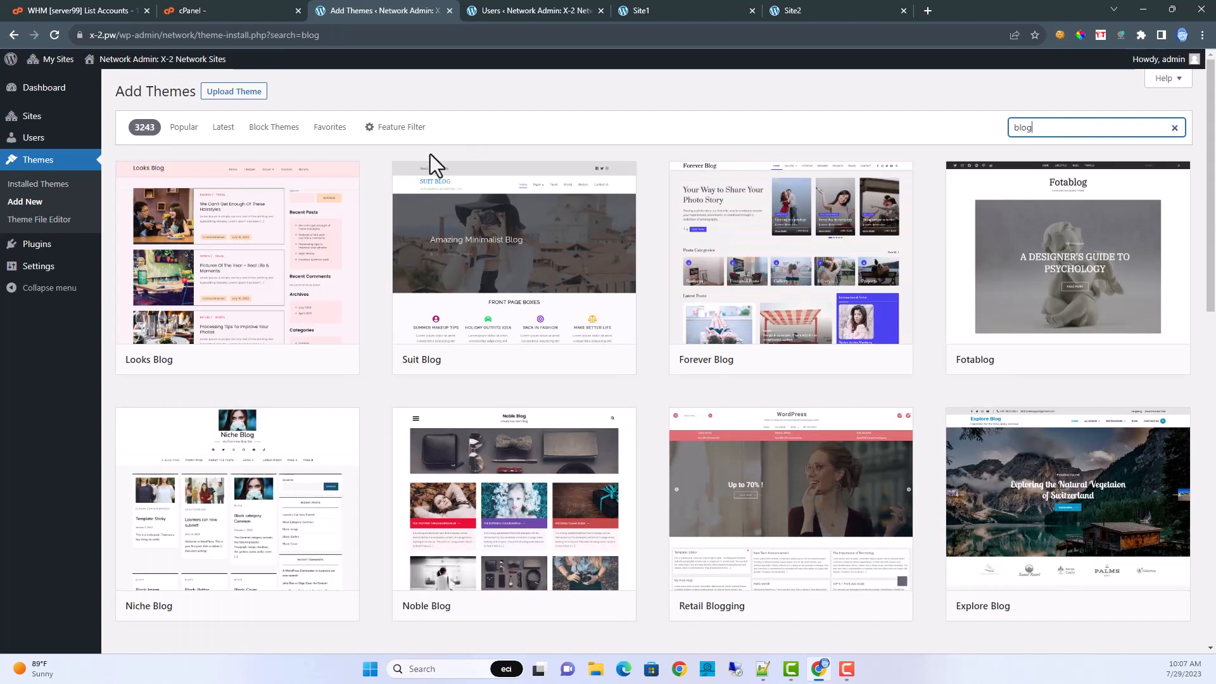
pyautogui.click(278, 360)
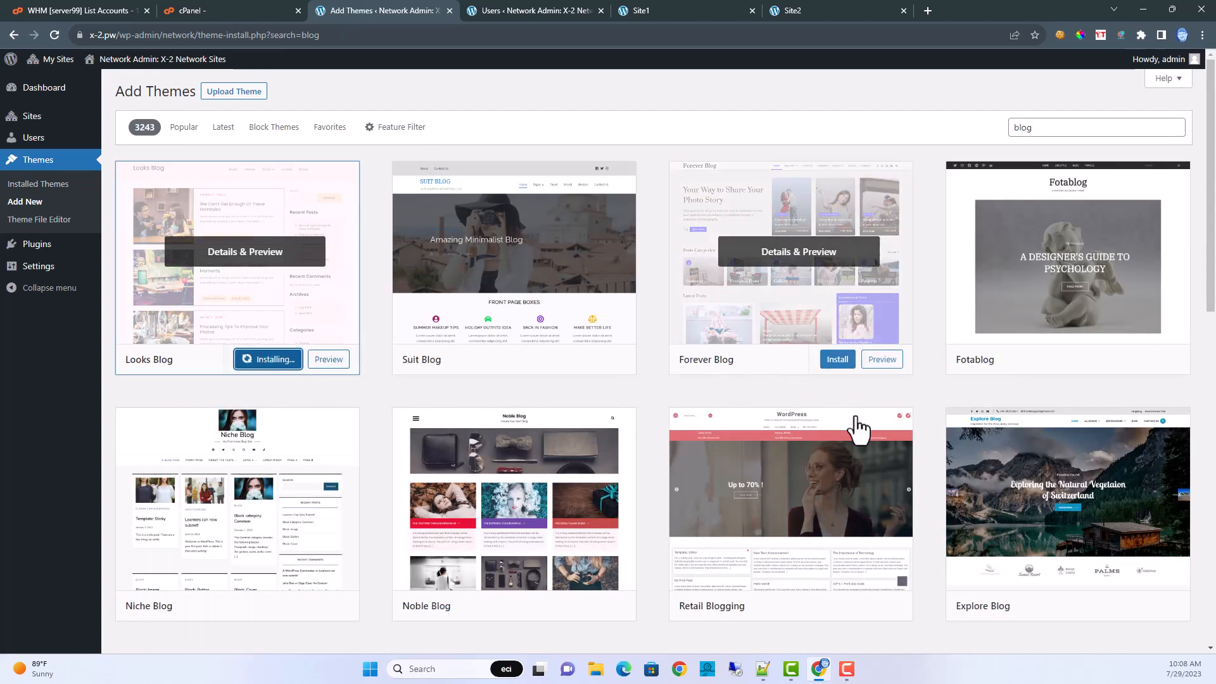
pyautogui.scroll(-1, 717, 399)
pyautogui.scroll(-2, 716, 405)
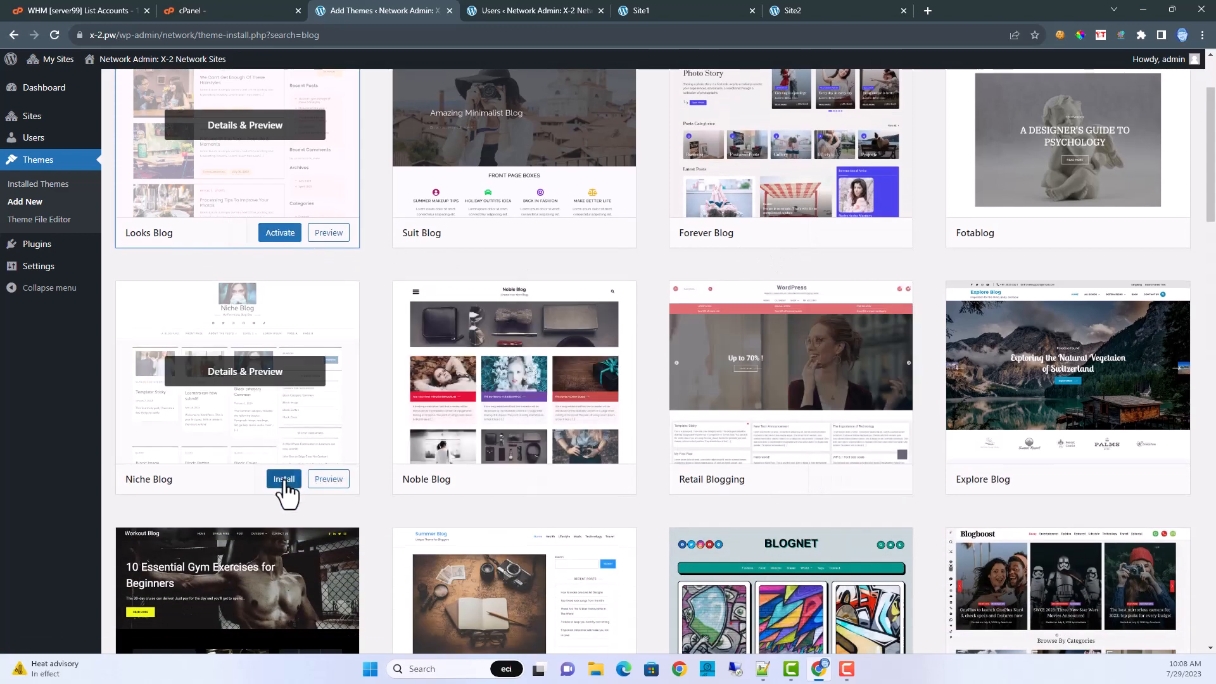
pyautogui.click(278, 480)
pyautogui.moveTo(532, 496)
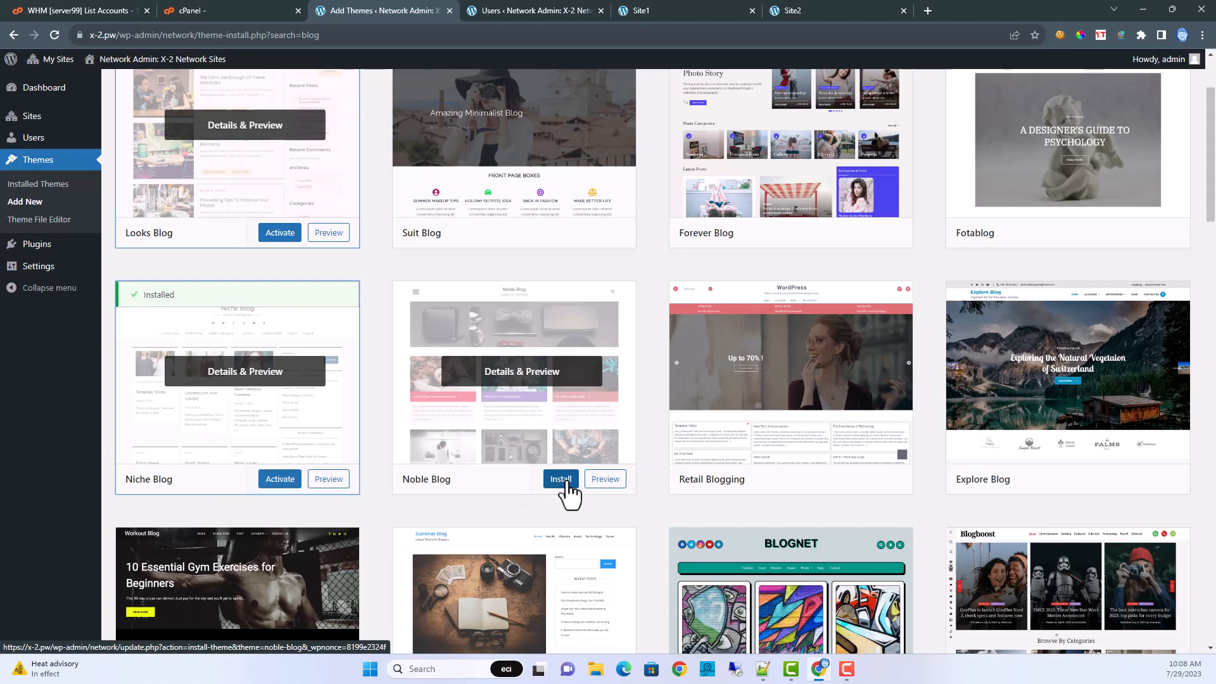
pyautogui.click(561, 479)
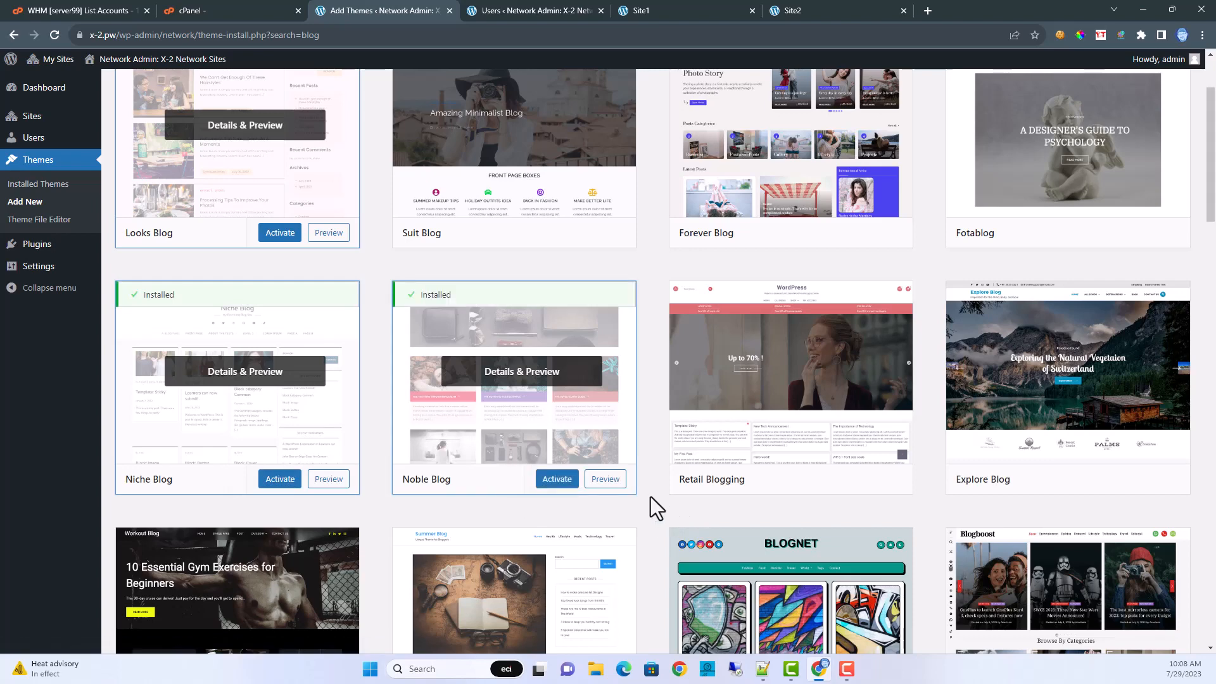
# - Install the Summer Blog, Wonderful Blog and Aasta Blog themes
pyautogui.scroll(-4, 653, 497)
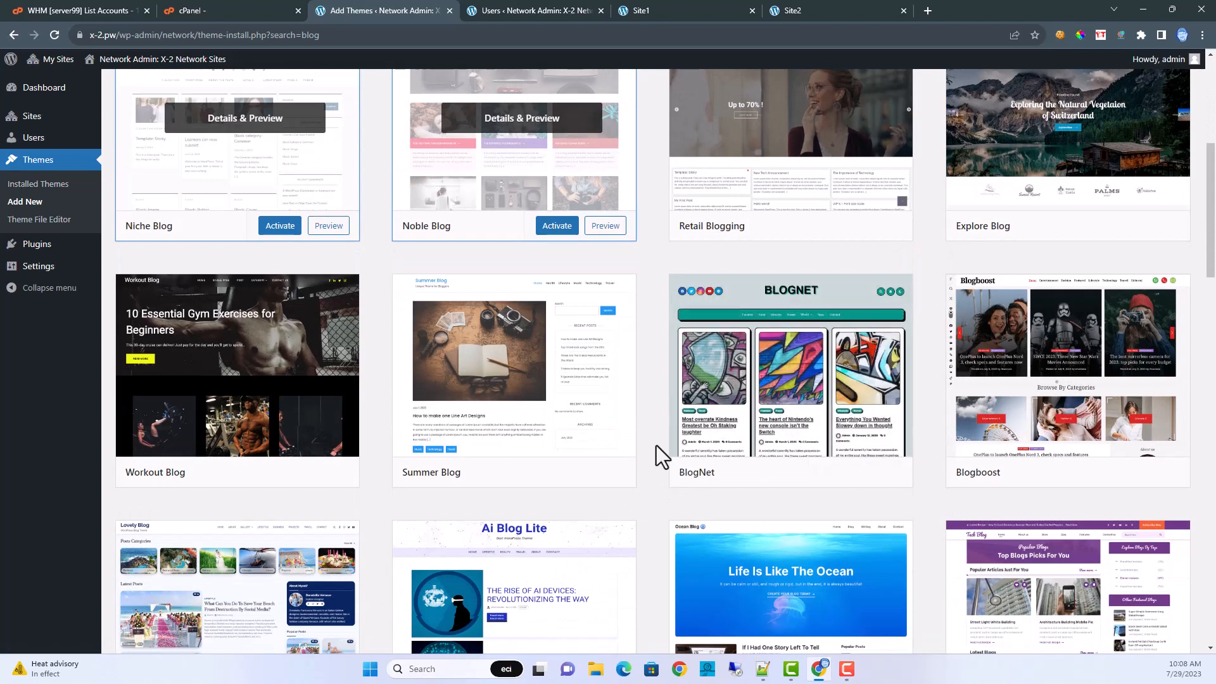
pyautogui.scroll(-2, 656, 447)
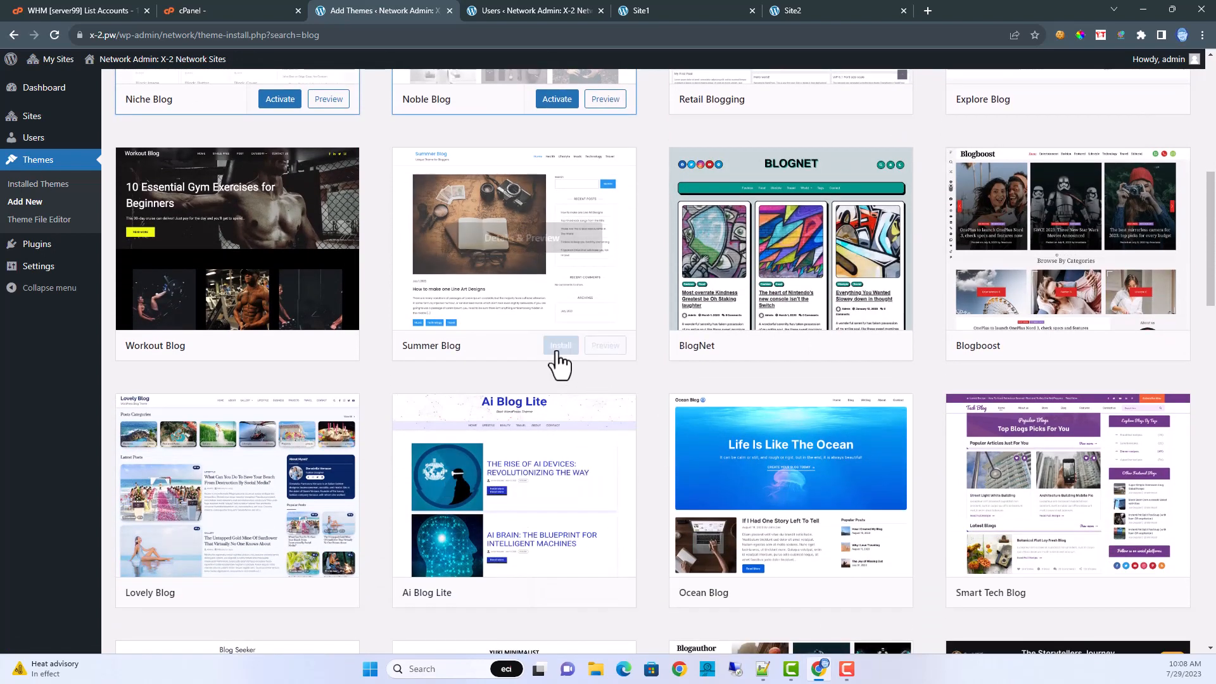
pyautogui.click(559, 347)
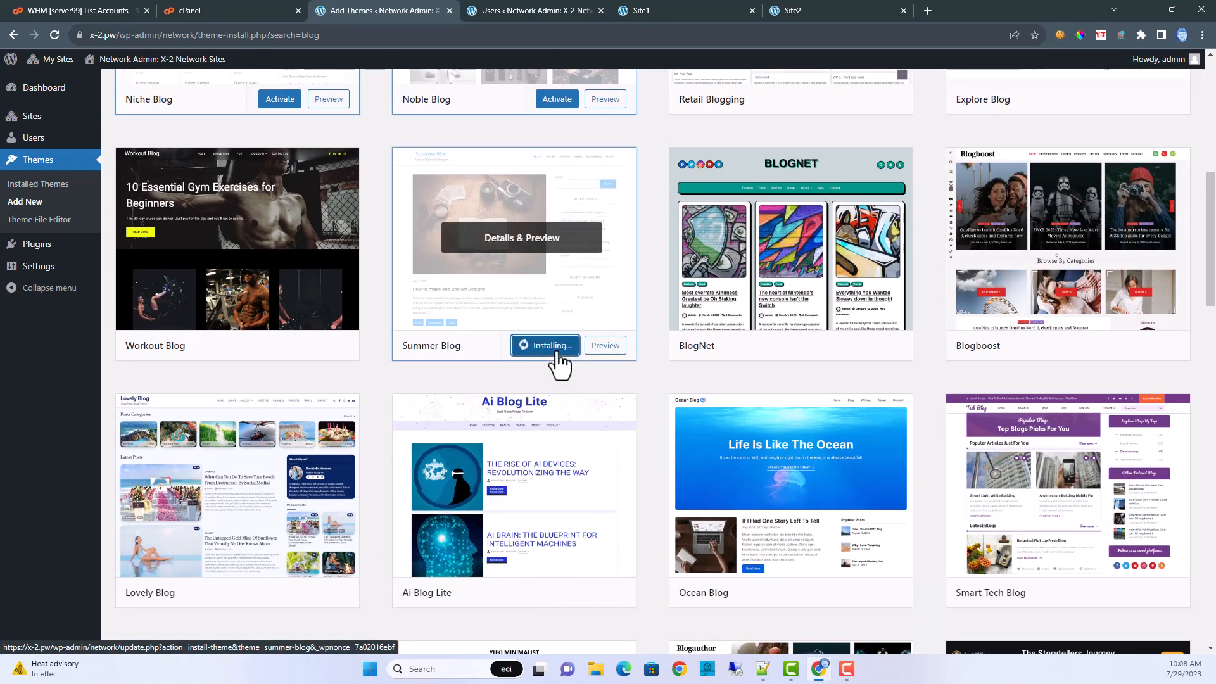
pyautogui.scroll(-2, 679, 385)
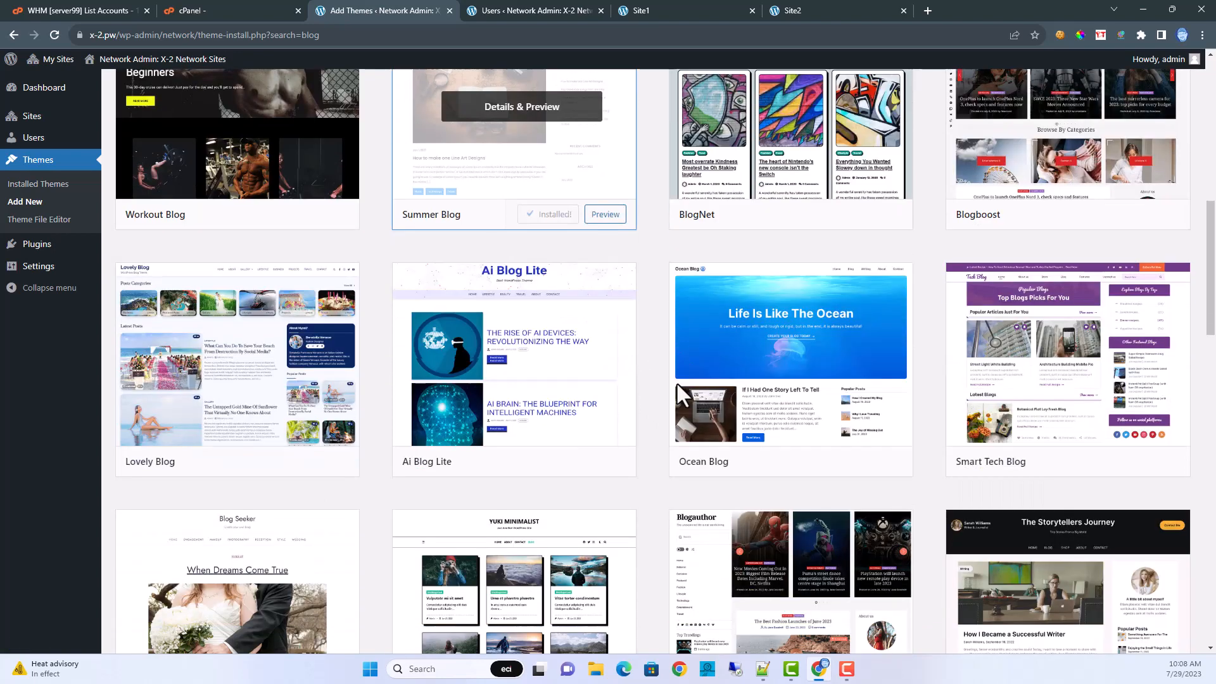
pyautogui.scroll(-3, 676, 384)
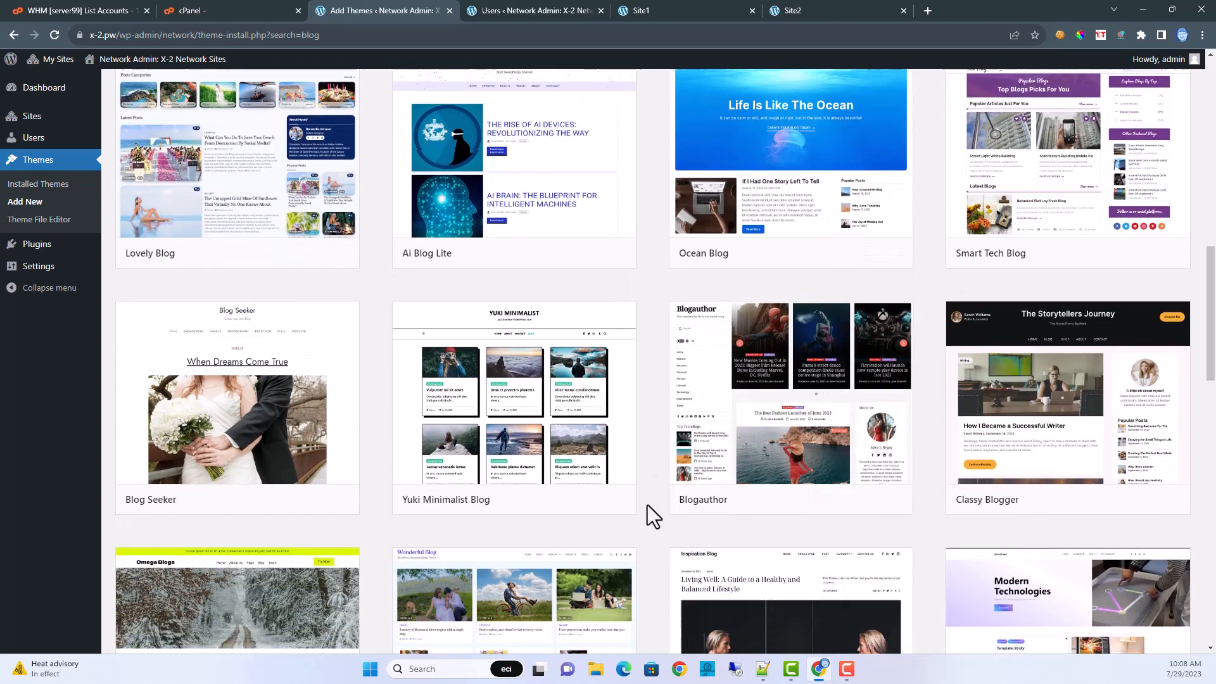
pyautogui.scroll(-3, 647, 504)
pyautogui.moveTo(515, 407)
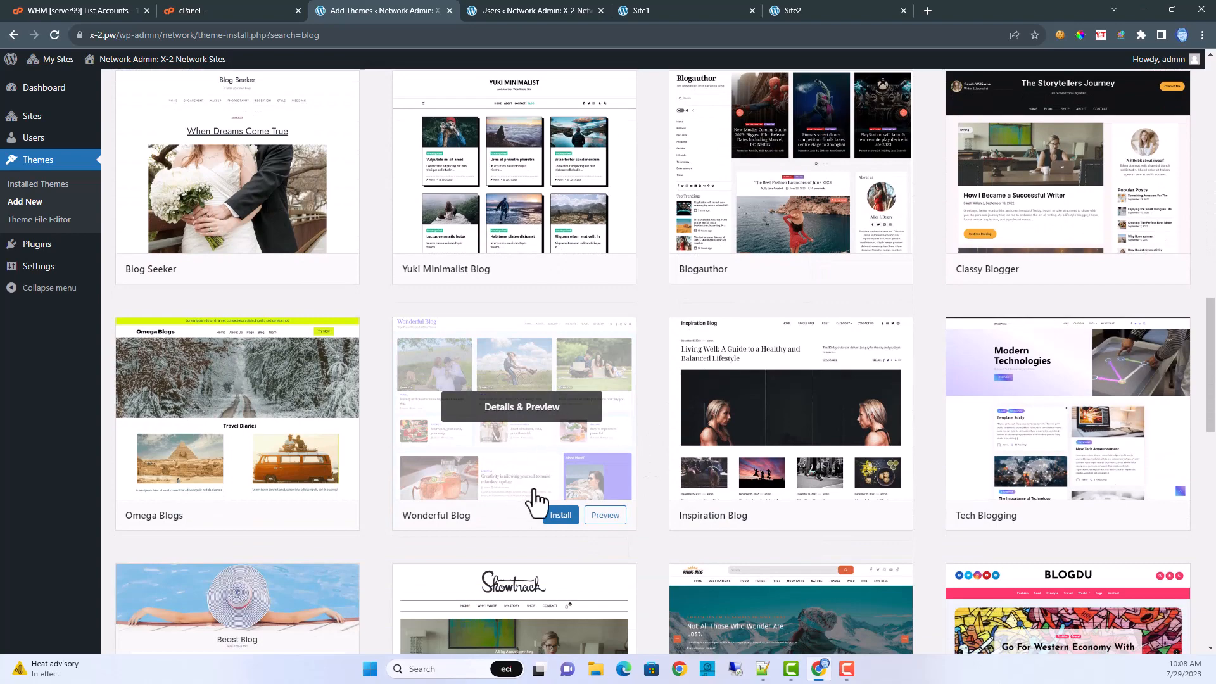
pyautogui.click(560, 516)
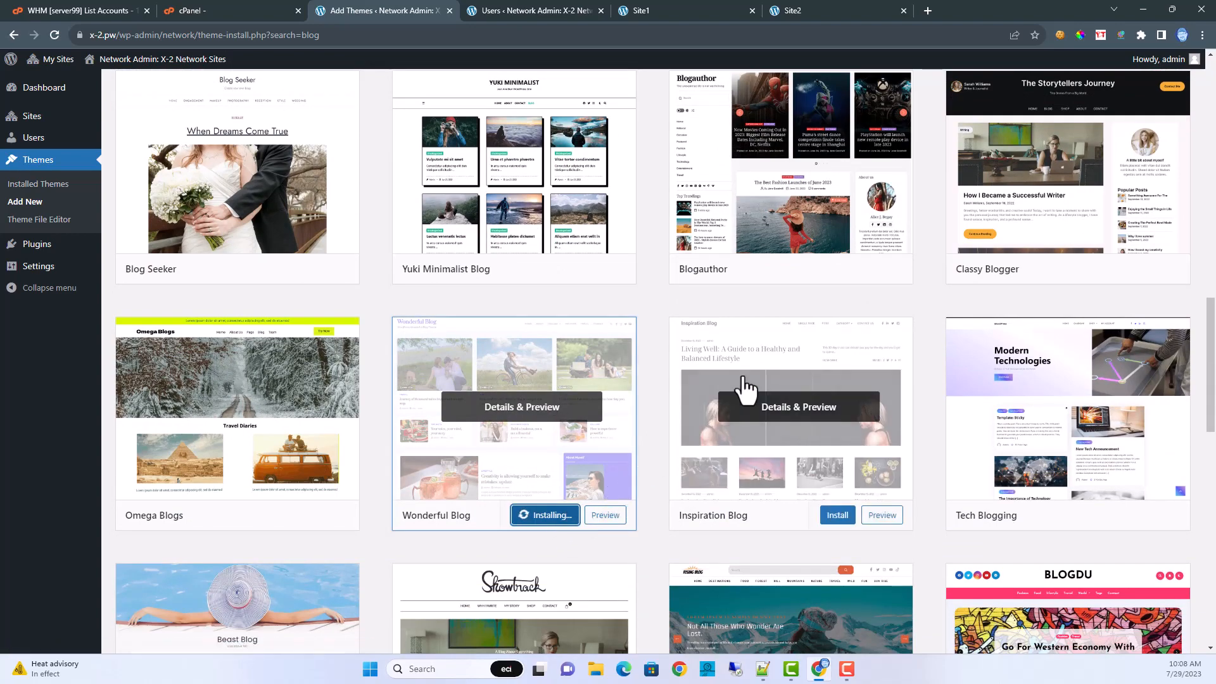
pyautogui.scroll(-3, 918, 342)
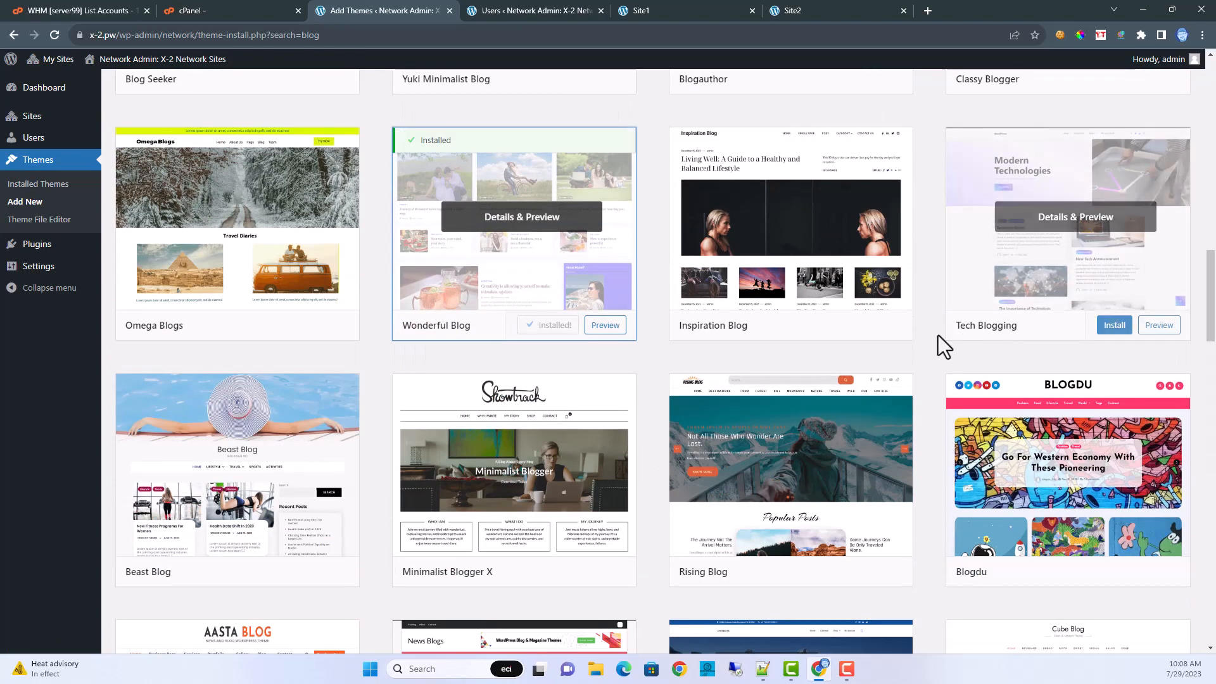
pyautogui.scroll(-2, 927, 342)
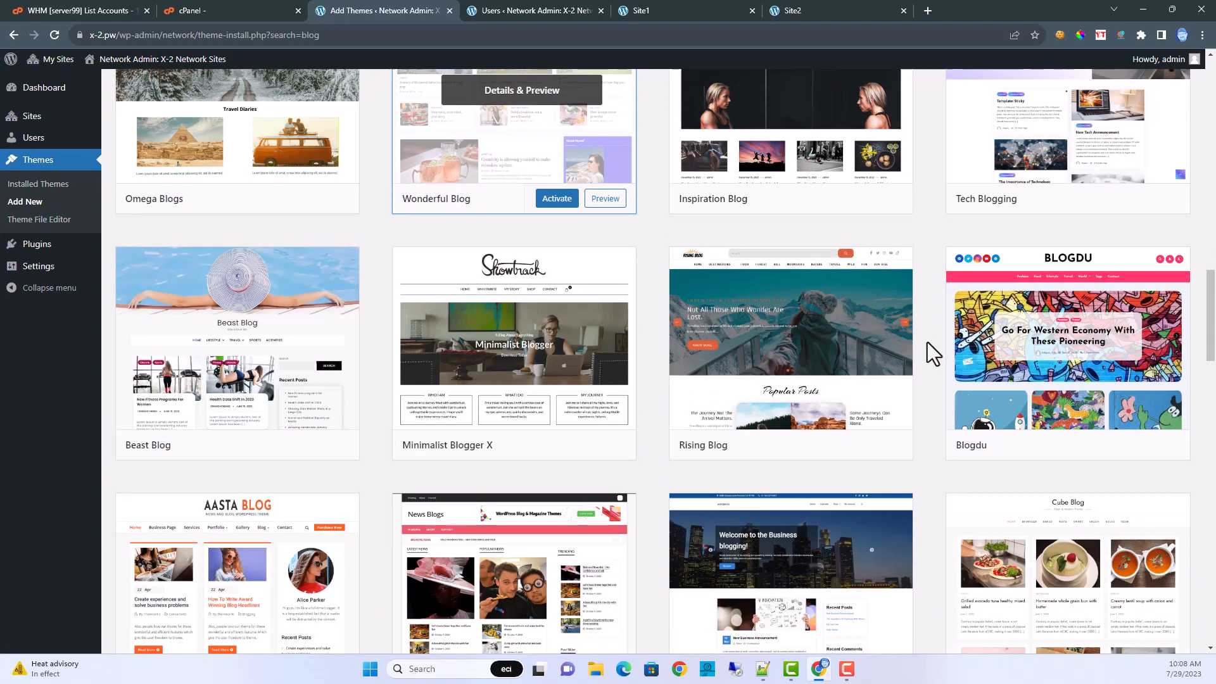
pyautogui.scroll(-4, 927, 342)
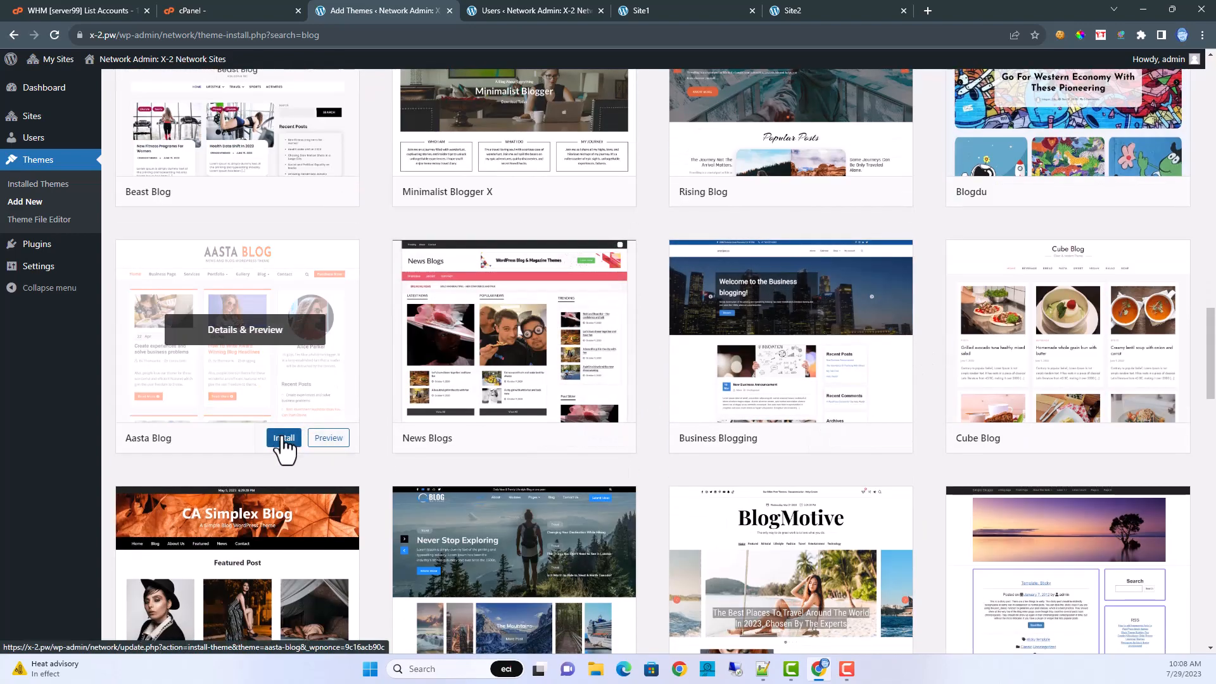
pyautogui.click(283, 438)
# - Install the Blog Studio and Kortez Blog themes
pyautogui.scroll(-3, 887, 462)
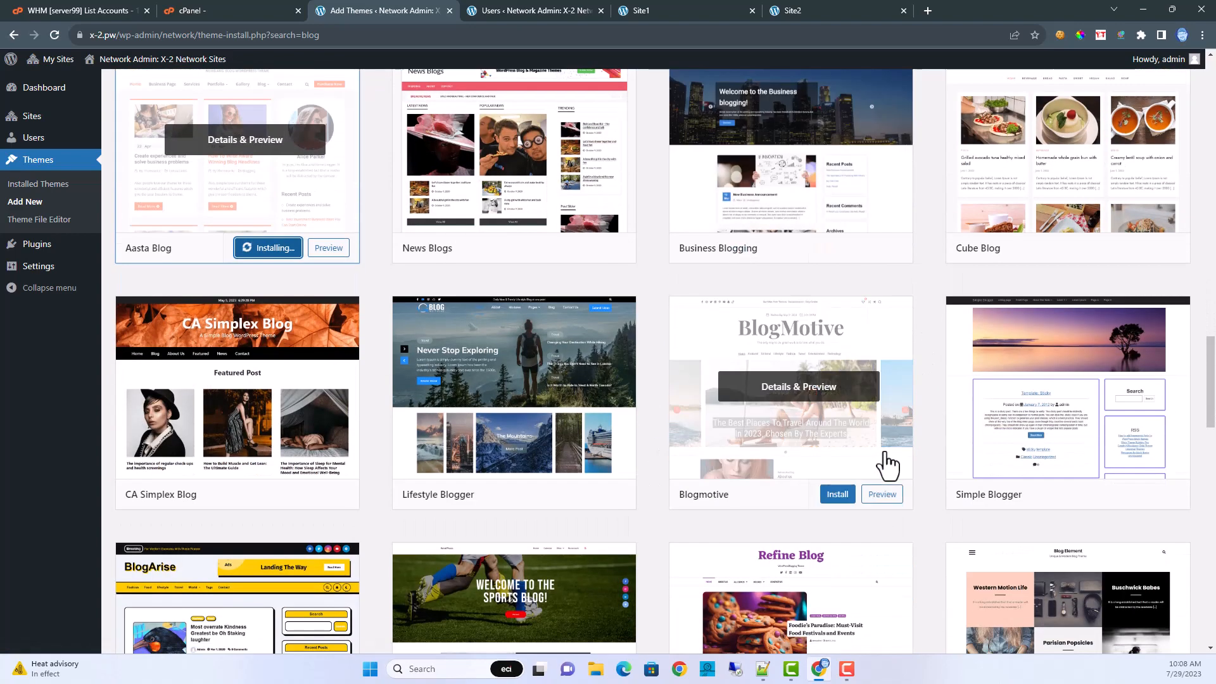
pyautogui.scroll(-6, 887, 465)
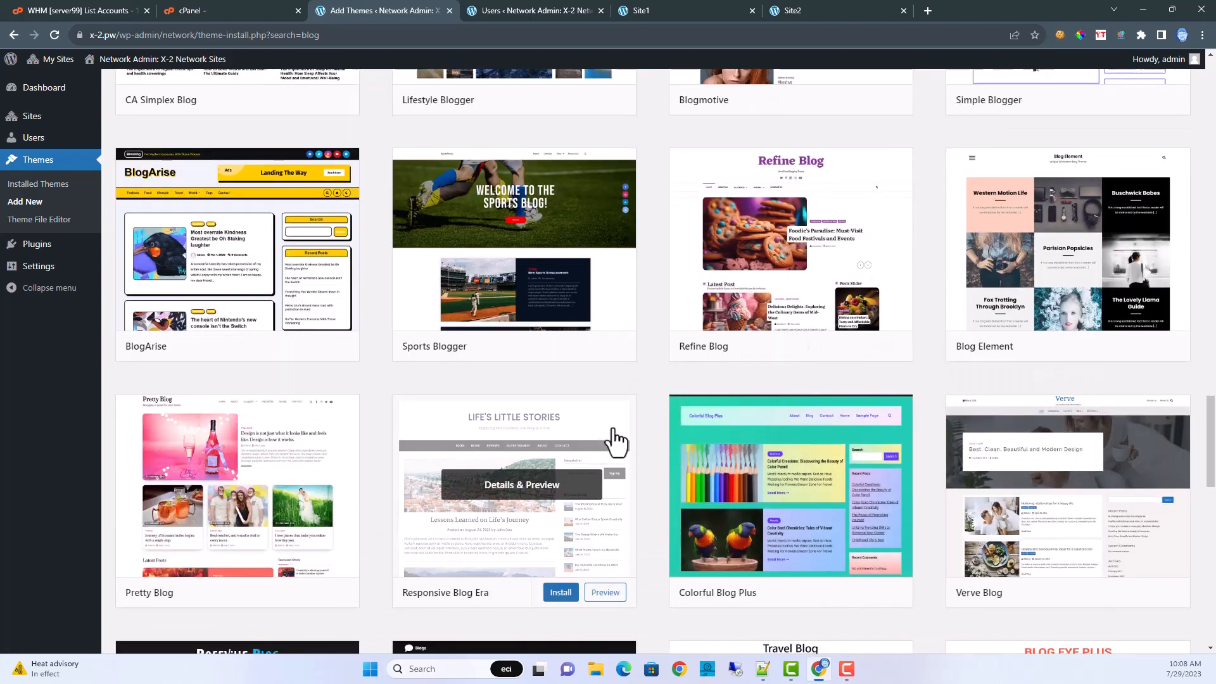
pyautogui.scroll(-2, 624, 437)
pyautogui.scroll(-5, 652, 497)
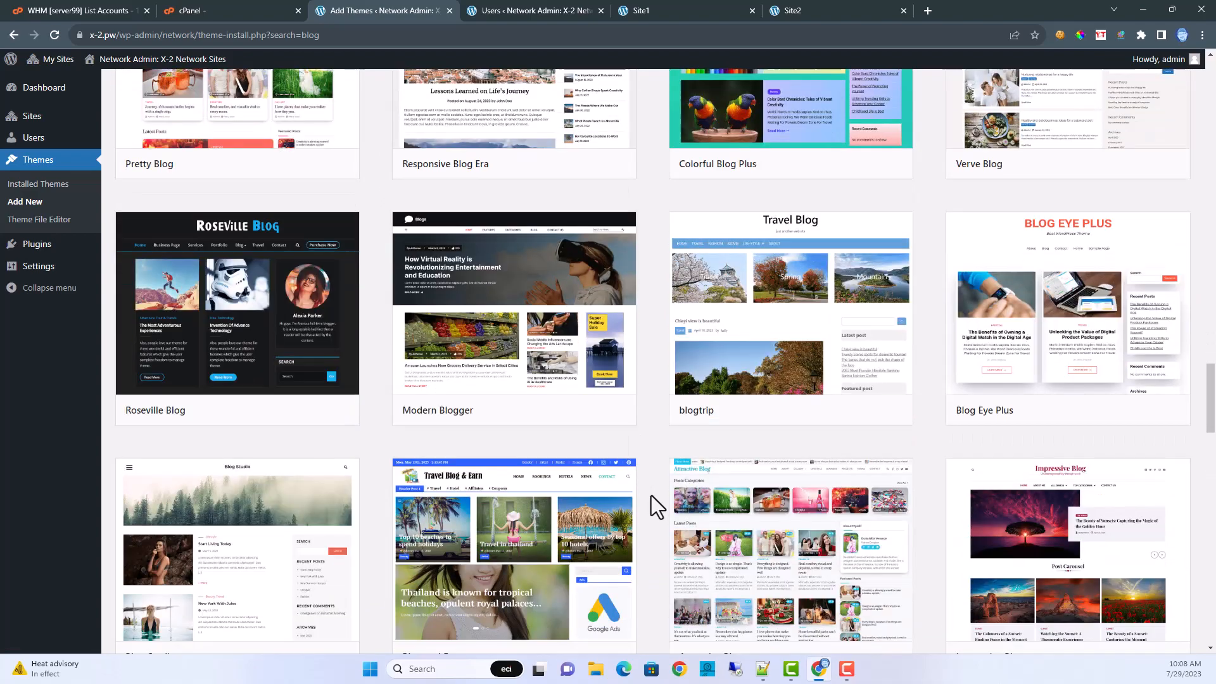
pyautogui.scroll(-4, 650, 493)
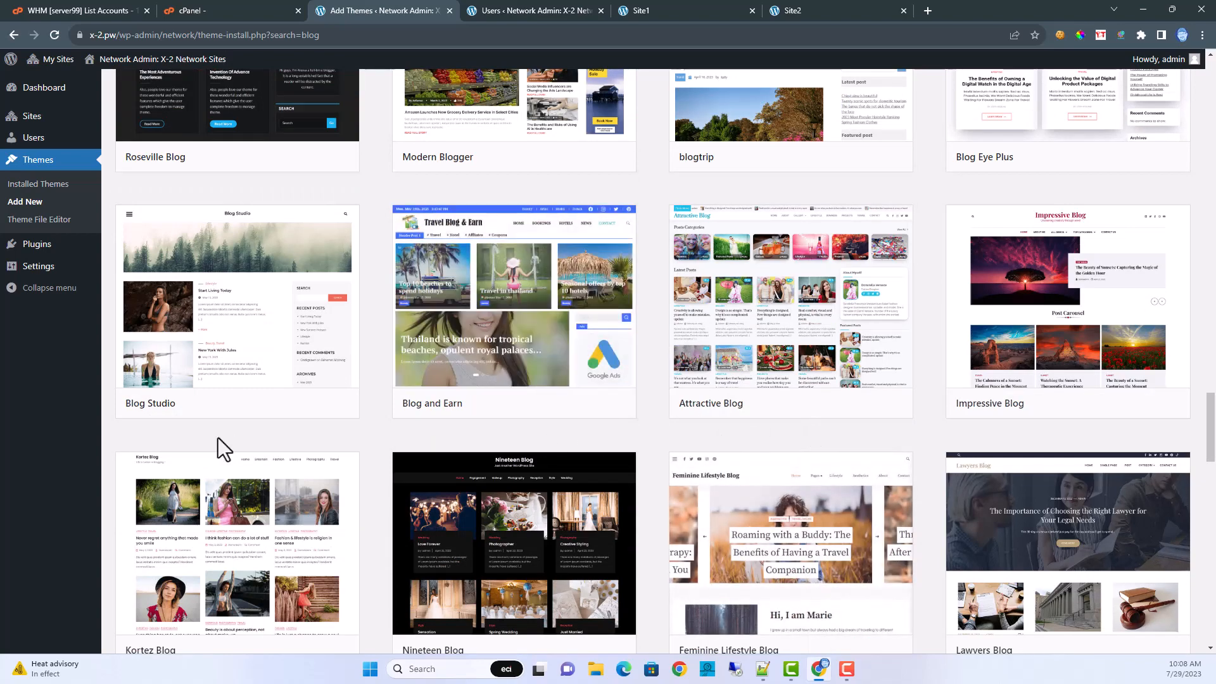
pyautogui.click(279, 405)
pyautogui.scroll(-2, 266, 479)
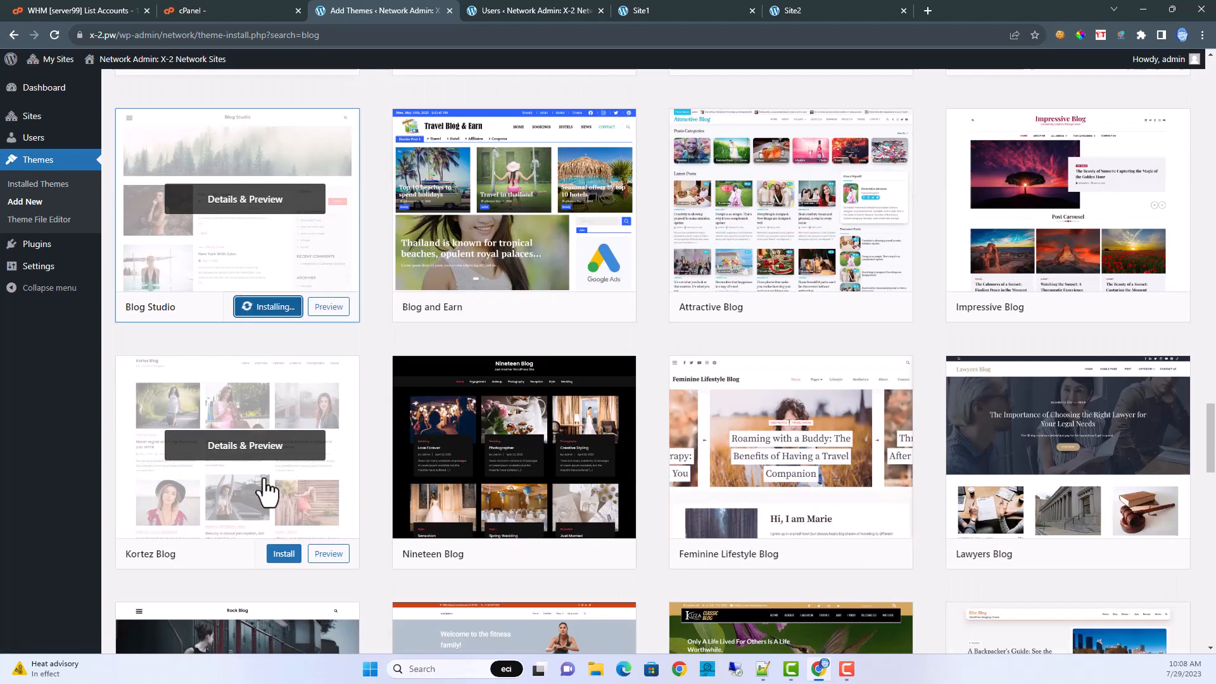
pyautogui.scroll(-2, 266, 490)
pyautogui.click(284, 396)
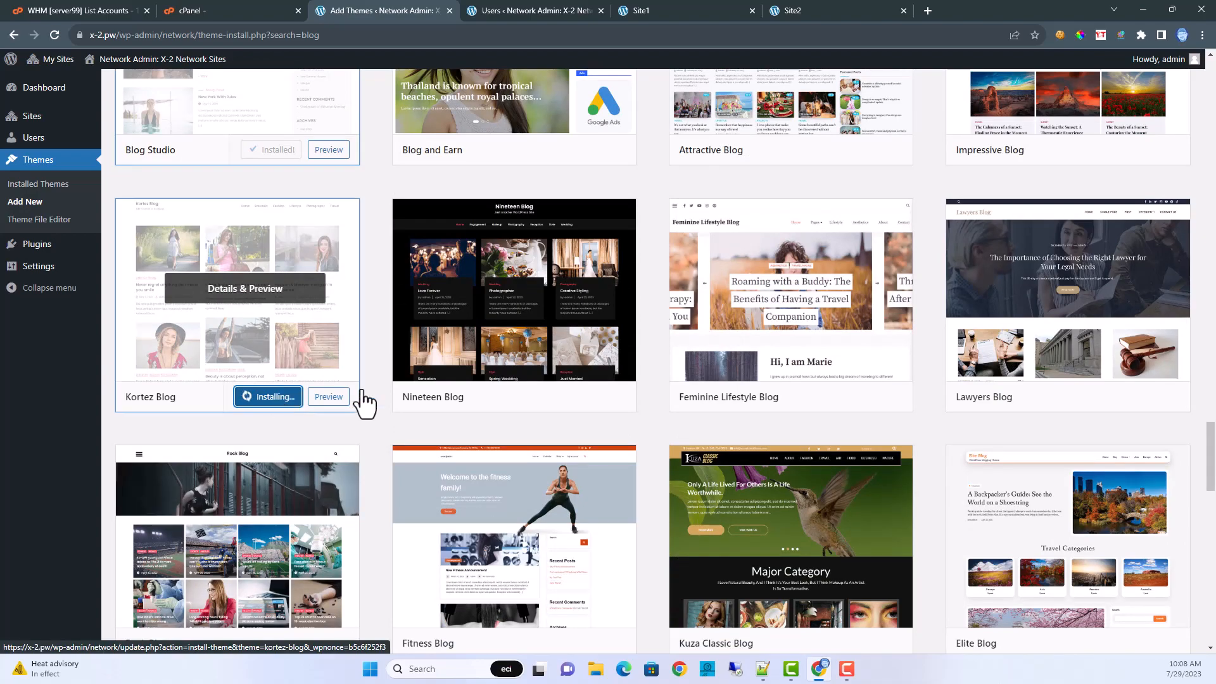
pyautogui.scroll(20, 595, 342)
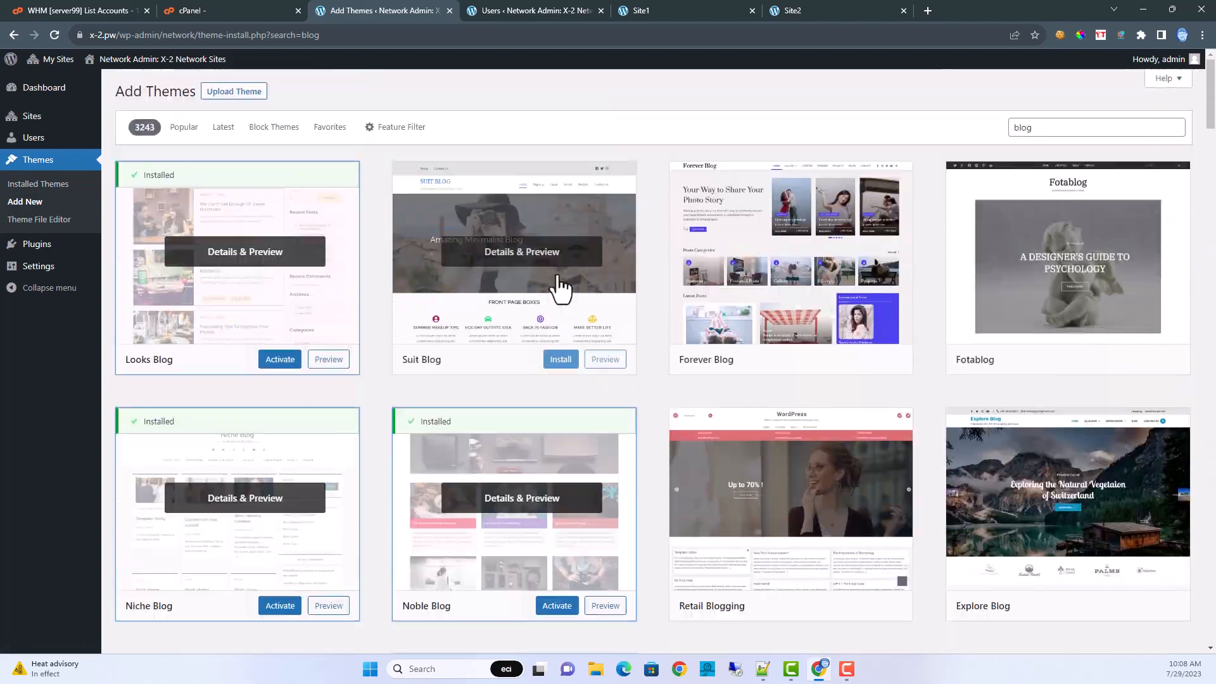
# - Filter the theme directory to the Blog subject with One Column and Grid Layout features
pyautogui.click(390, 129)
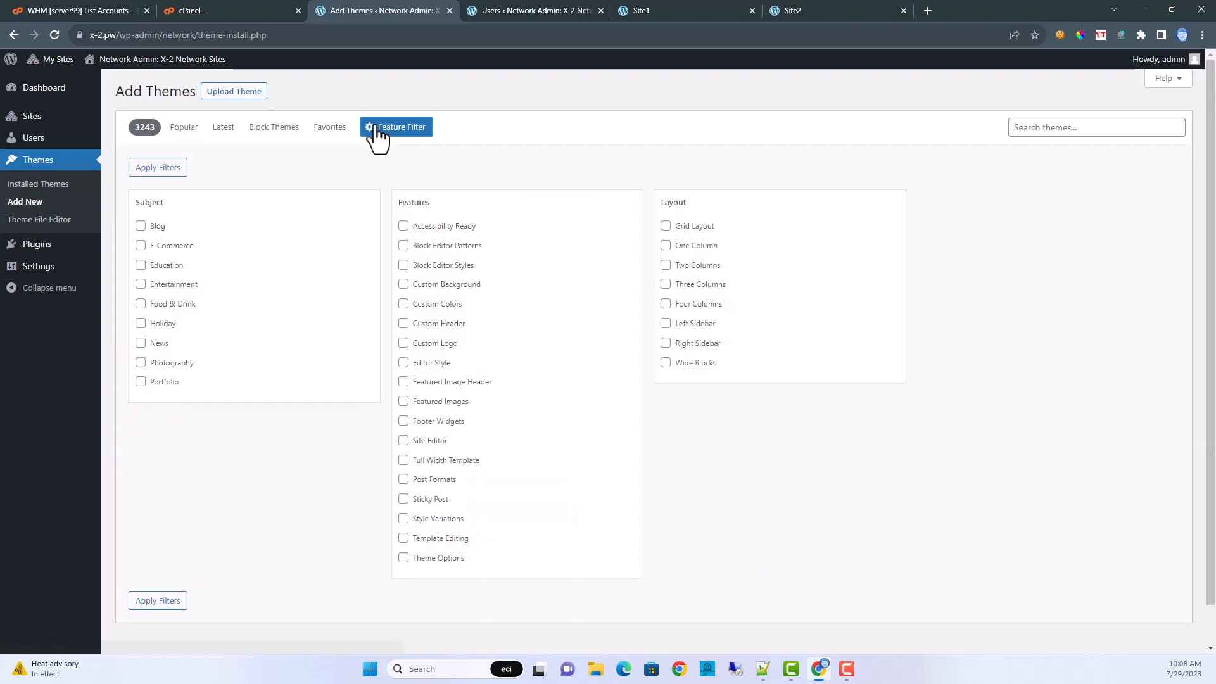
pyautogui.click(140, 227)
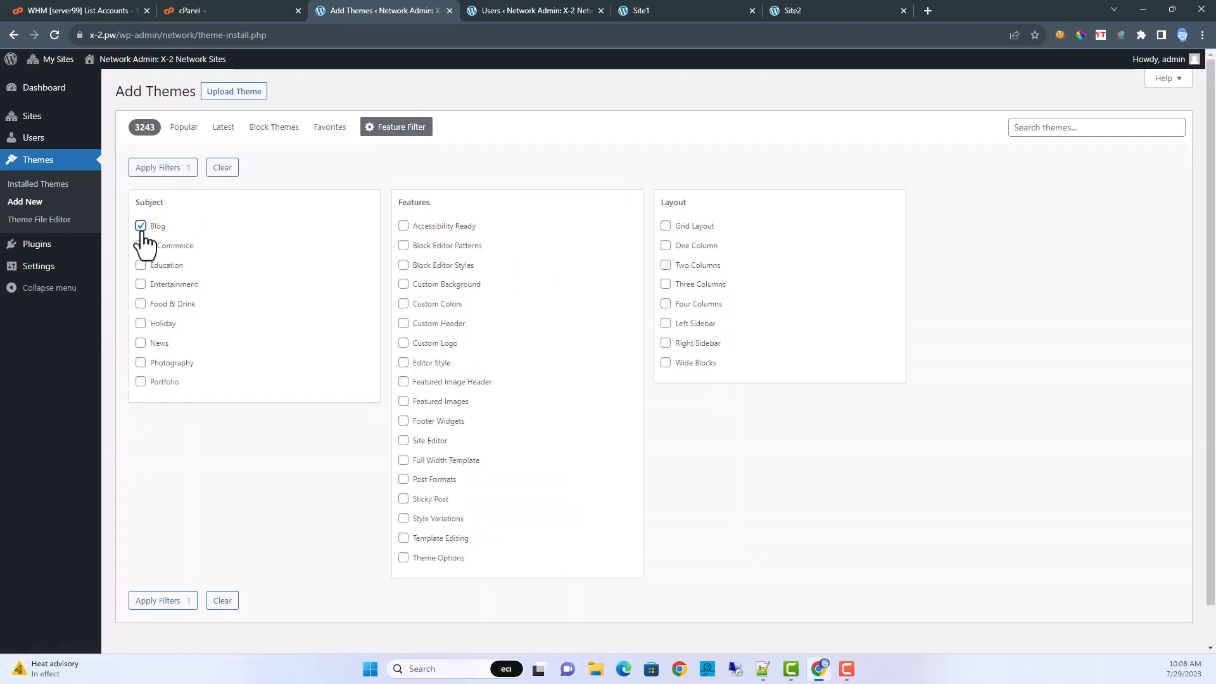
pyautogui.click(666, 247)
pyautogui.click(665, 226)
pyautogui.click(159, 601)
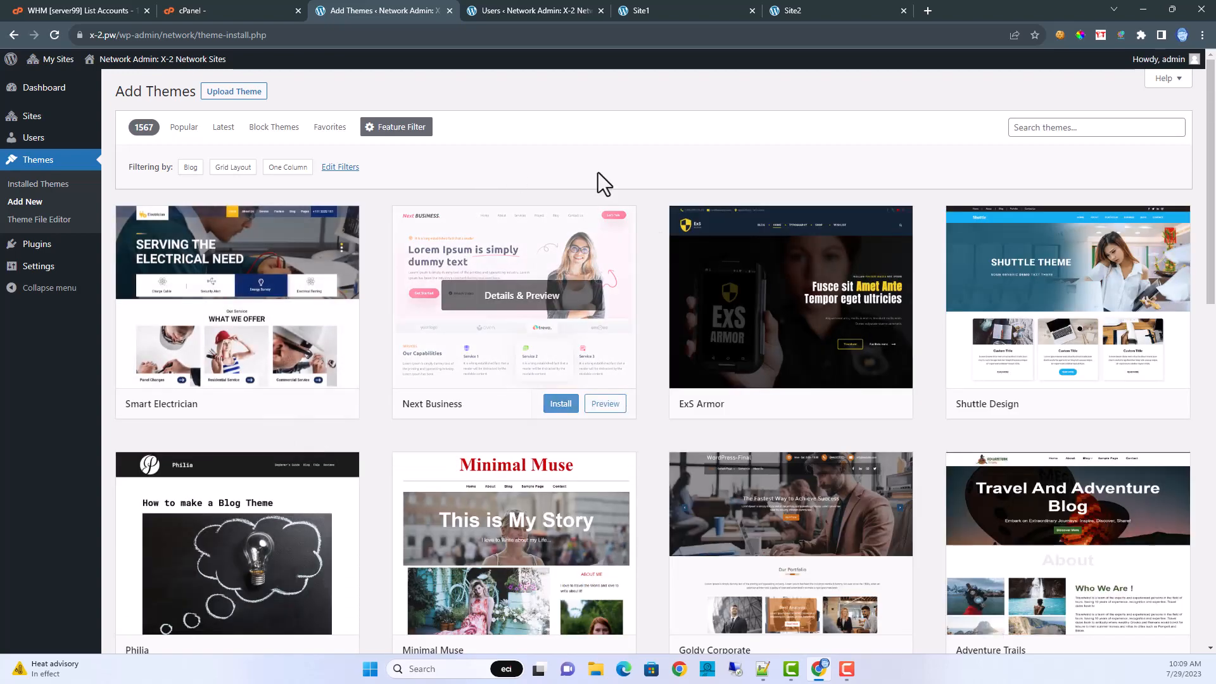
# - Install the PH NEWS MAG, Niche Blog and Kabru themes from the filtered results
pyautogui.scroll(-5, 714, 252)
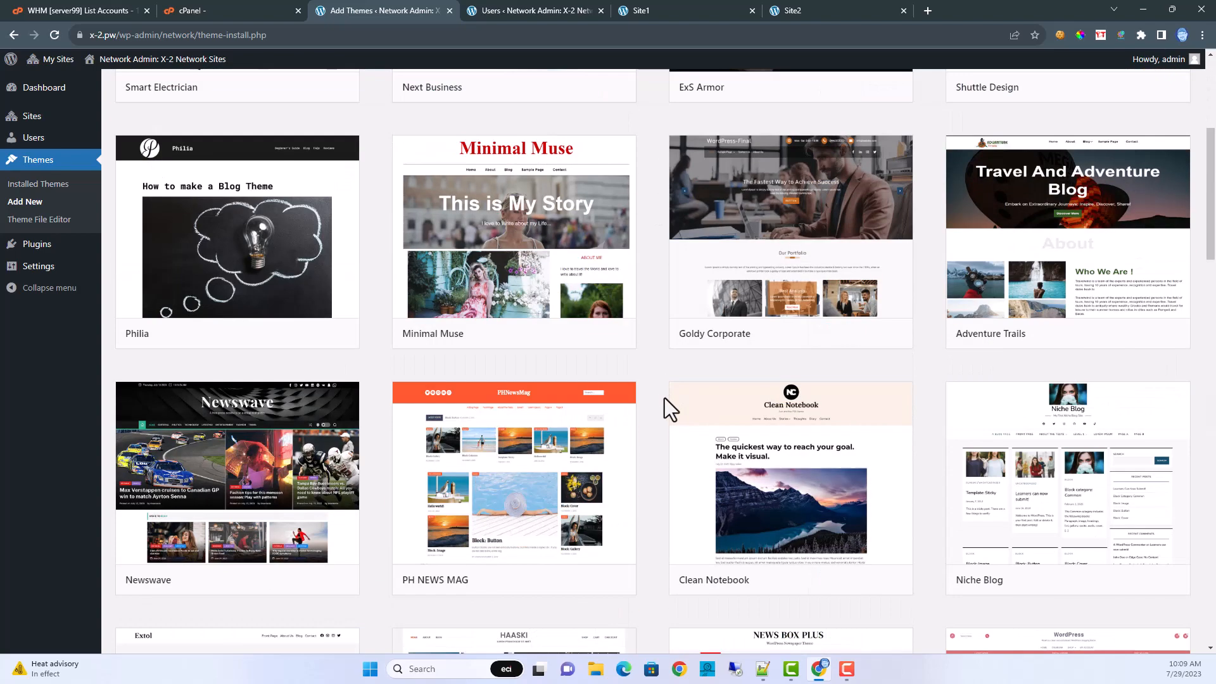
pyautogui.click(561, 582)
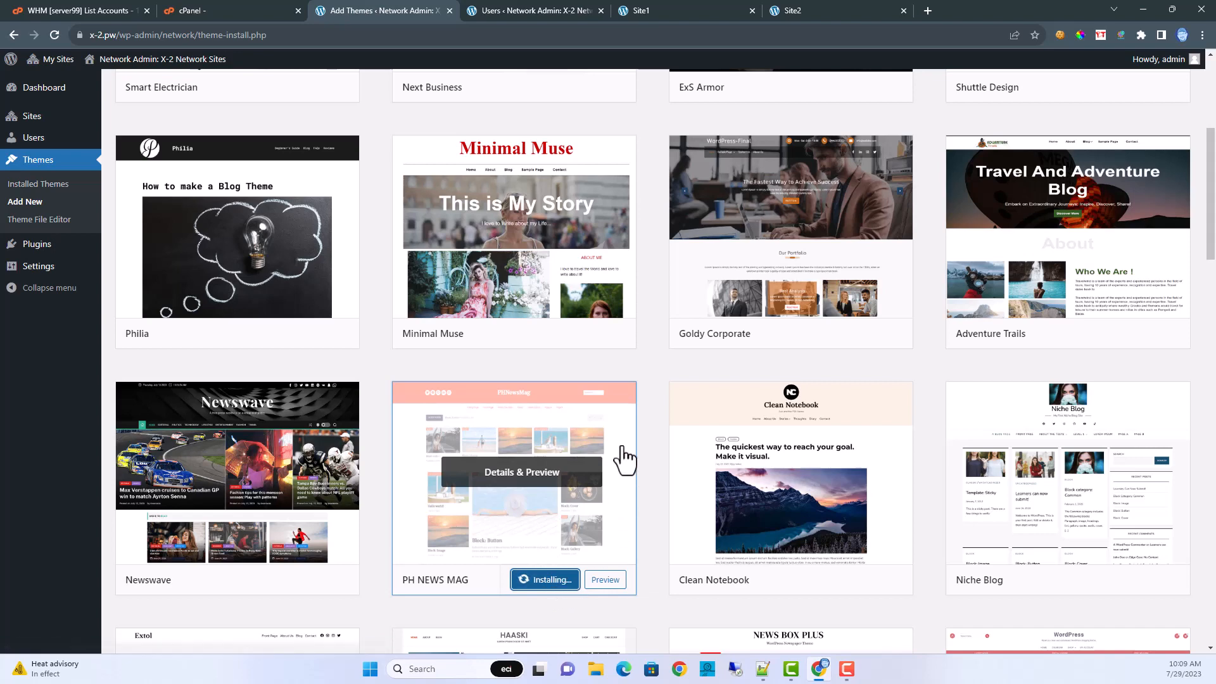
pyautogui.scroll(-2, 655, 396)
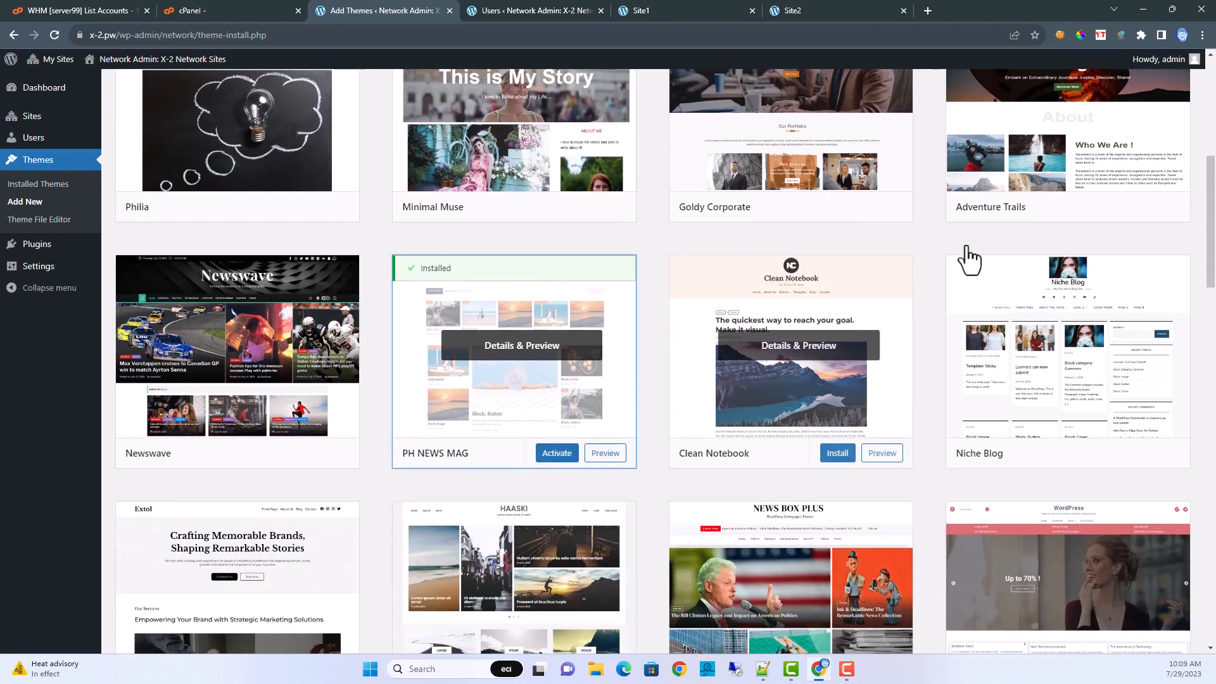
pyautogui.scroll(-3, 1064, 349)
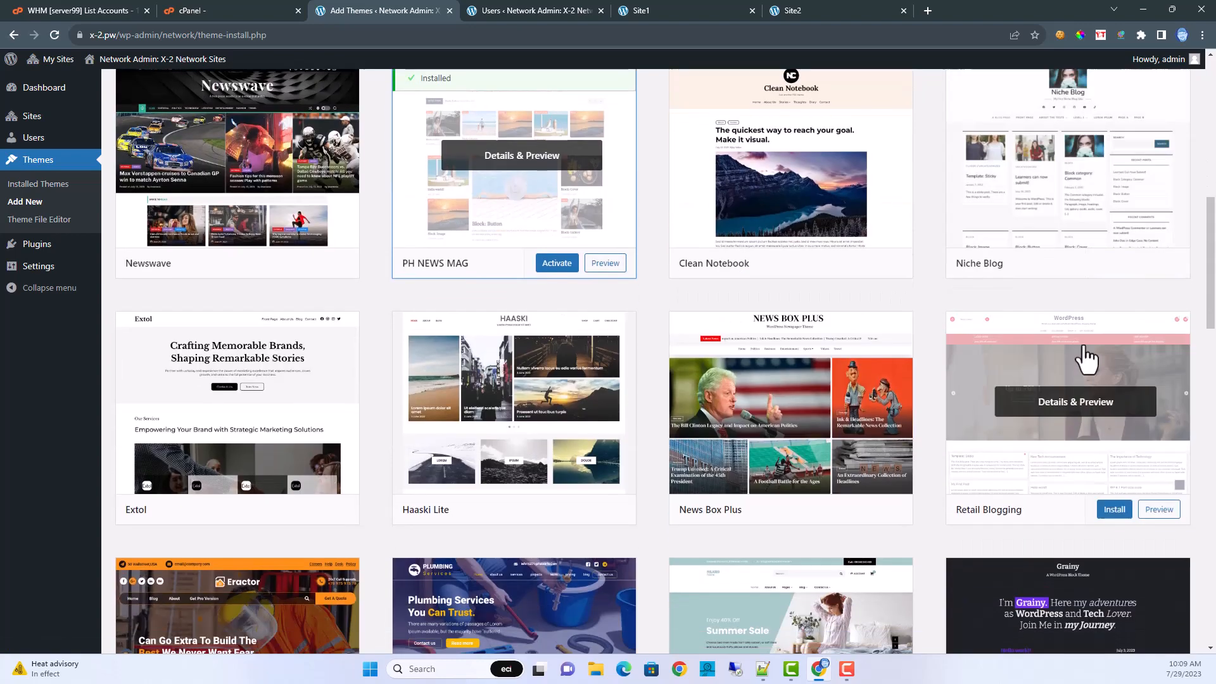
pyautogui.click(1114, 264)
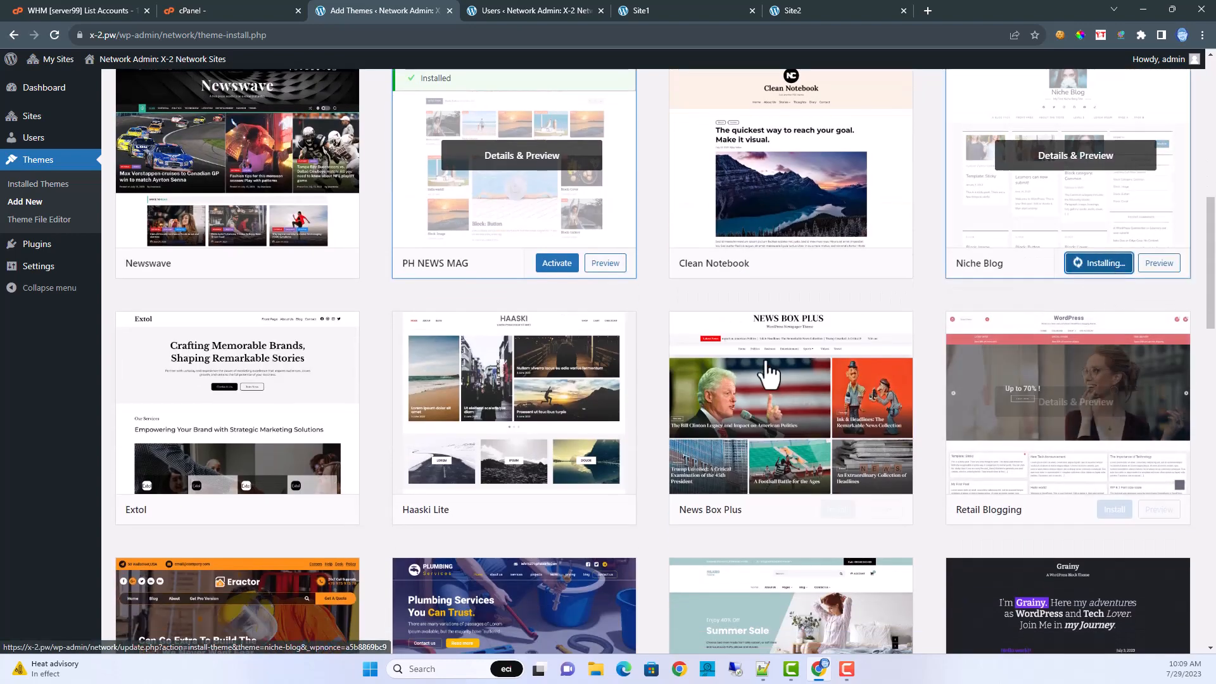
pyautogui.scroll(-2, 747, 375)
pyautogui.scroll(-7, 747, 376)
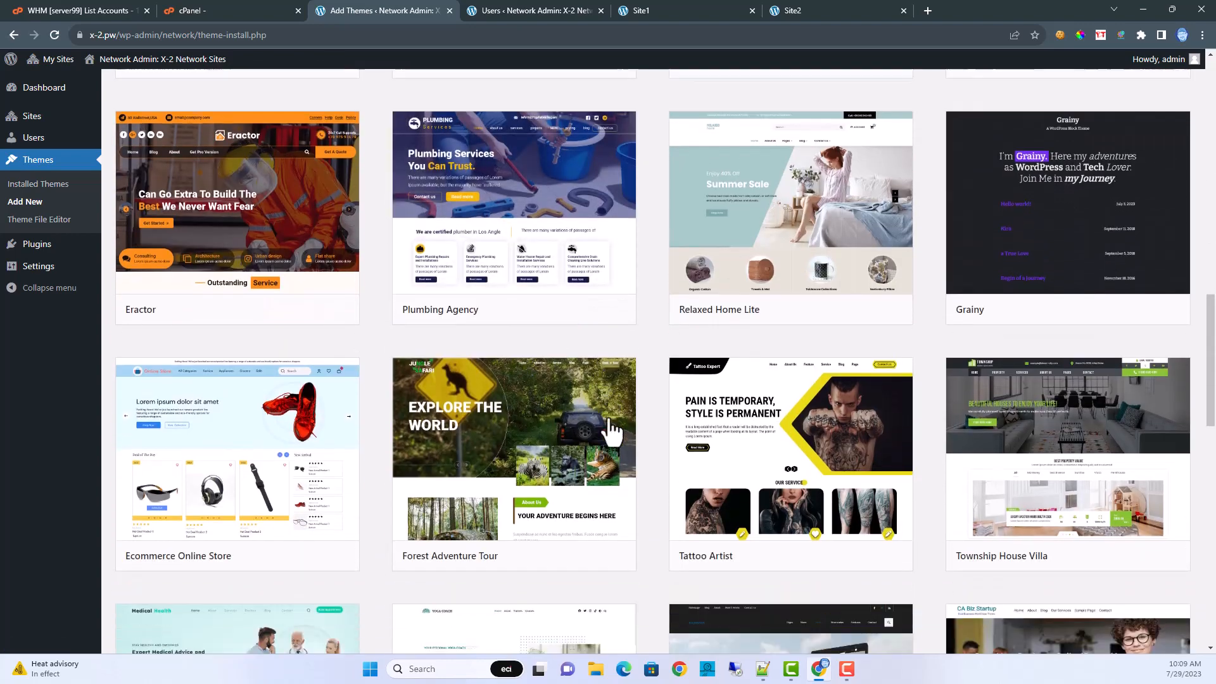
pyautogui.scroll(-7, 609, 429)
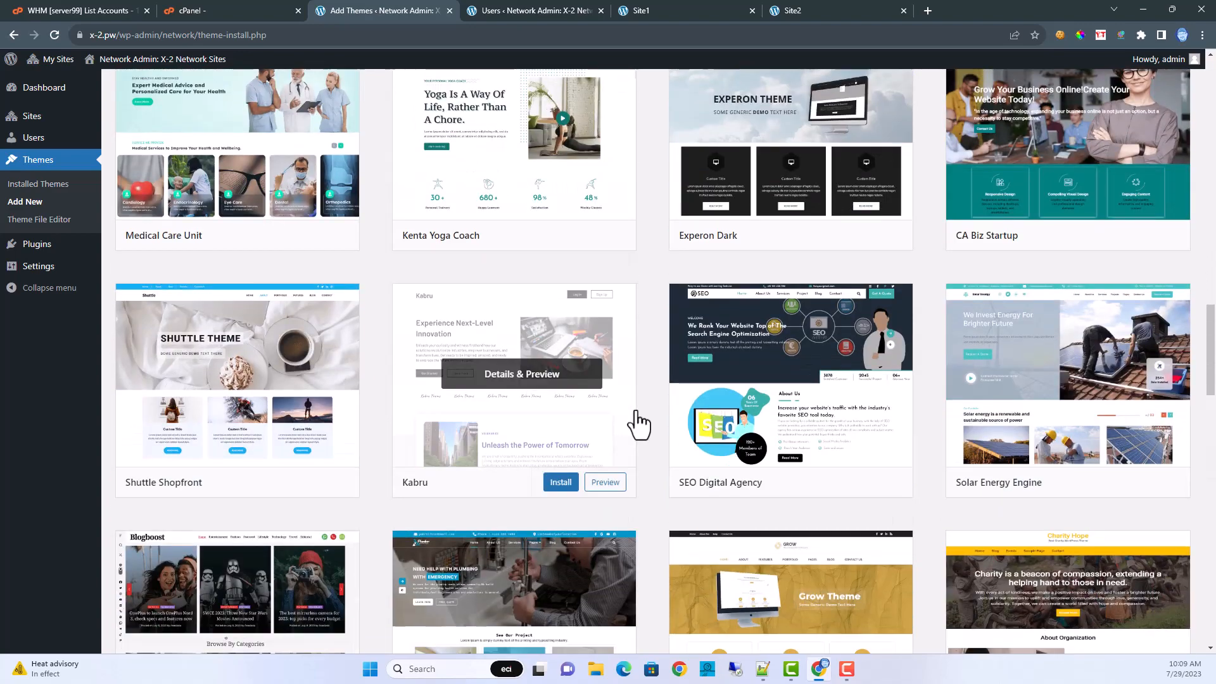
pyautogui.click(564, 484)
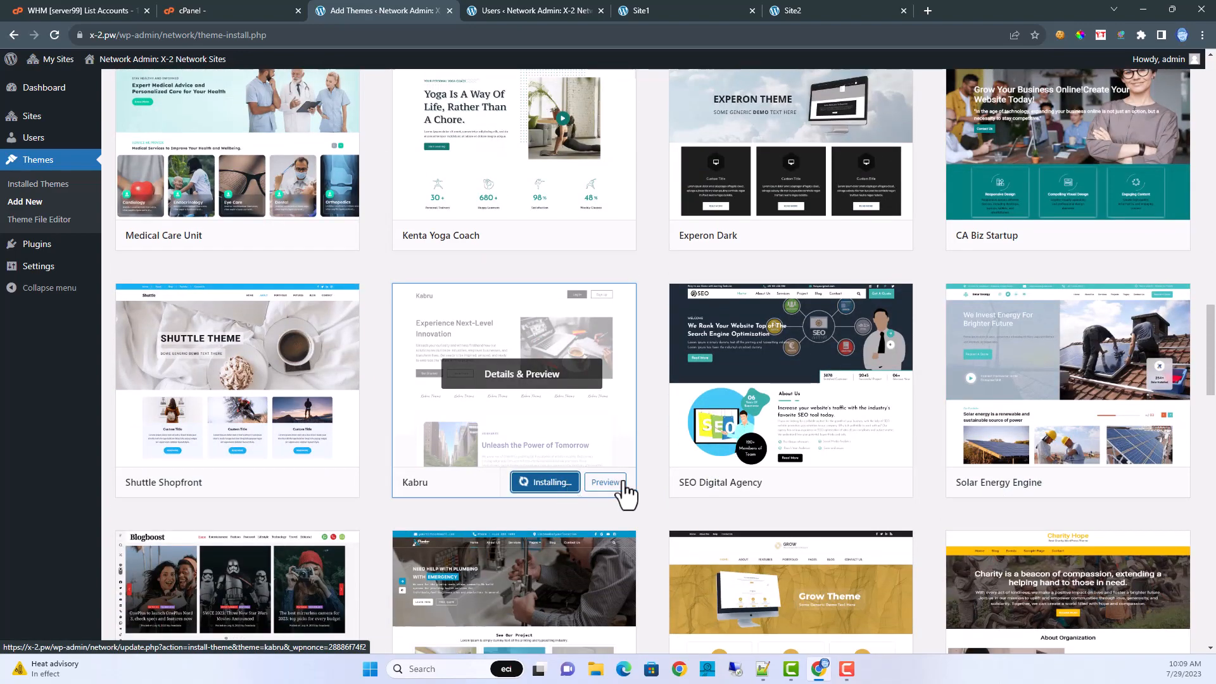
pyautogui.scroll(-1, 682, 478)
pyautogui.scroll(-6, 662, 460)
pyautogui.scroll(-3, 624, 443)
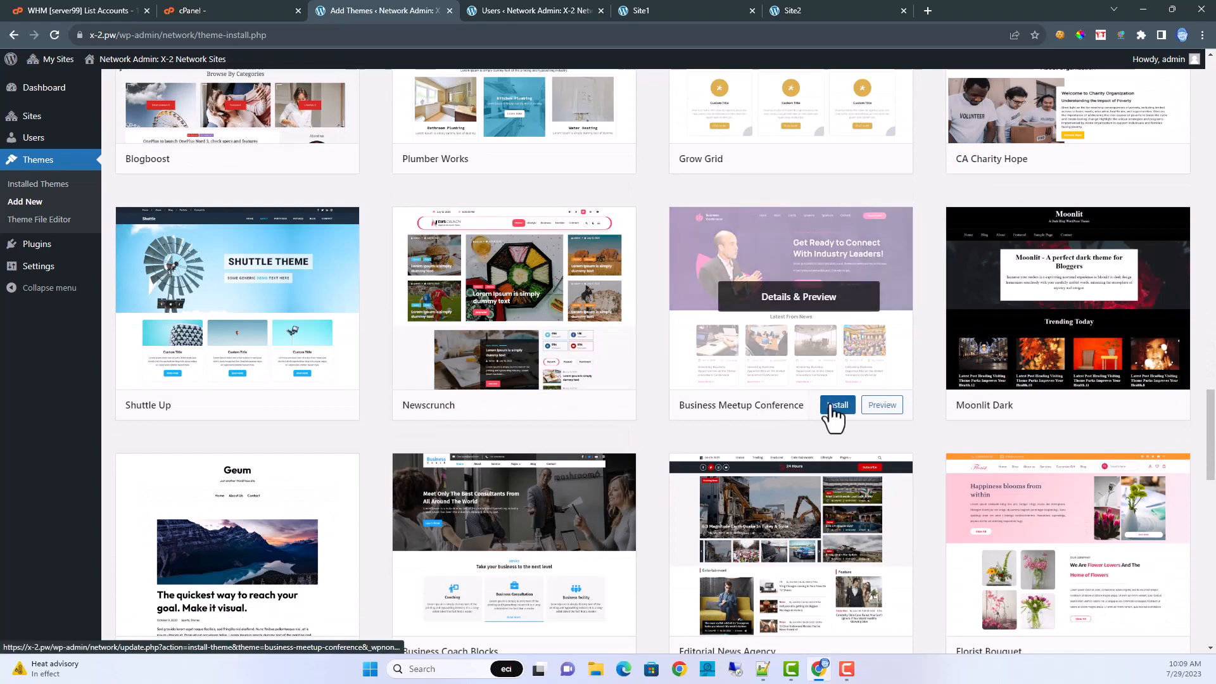
pyautogui.scroll(-1, 697, 423)
pyautogui.scroll(-3, 643, 412)
pyautogui.scroll(-4, 323, 393)
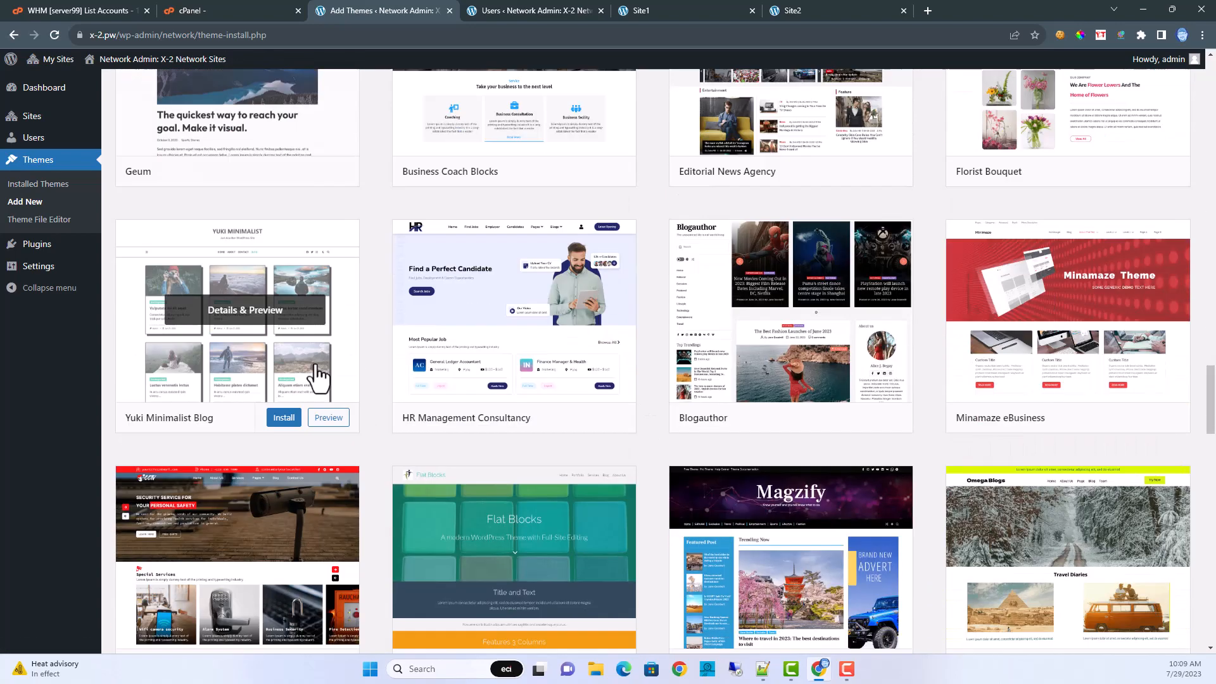
# - Install Geum, Yuki Minimalist Blog, NewsHit and Silk News, then go to Installed Themes
pyautogui.click(282, 146)
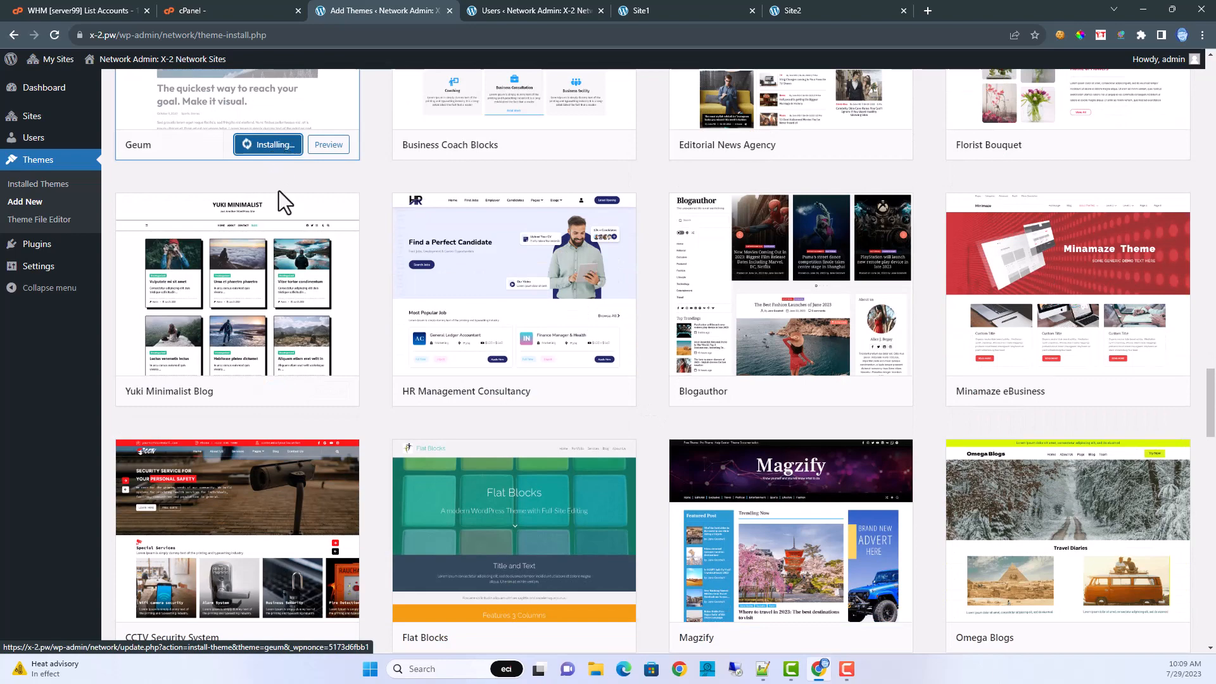
pyautogui.click(282, 390)
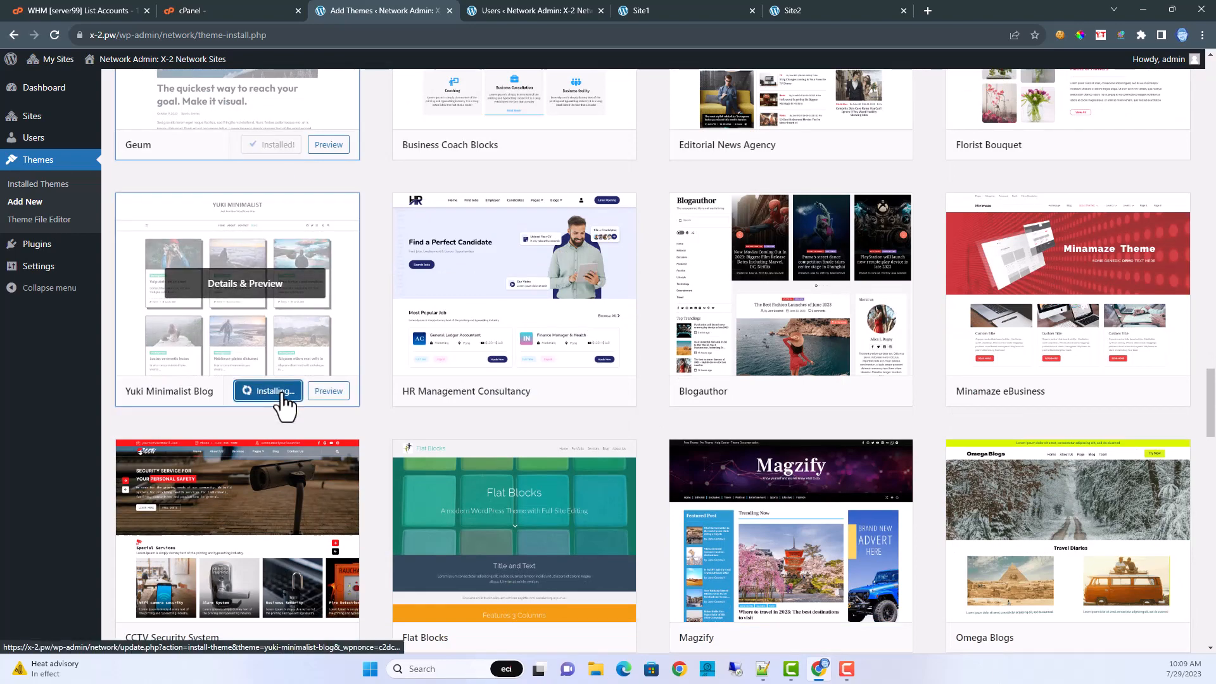
pyautogui.scroll(-4, 422, 419)
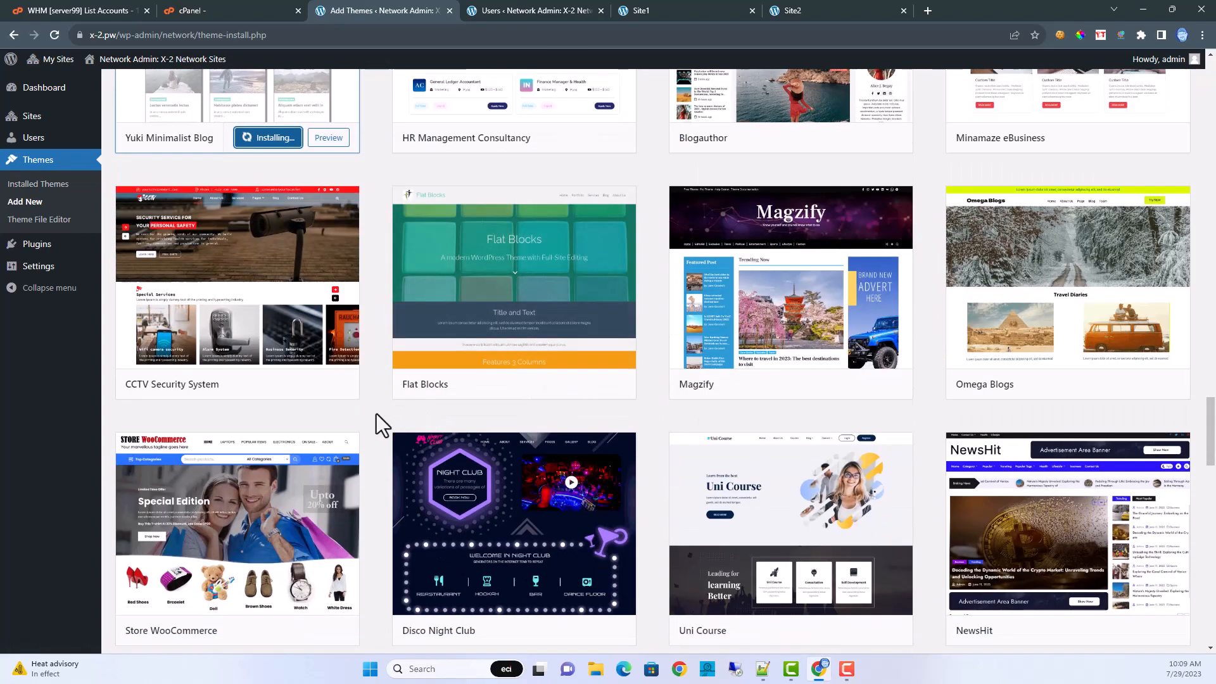
pyautogui.scroll(-3, 376, 413)
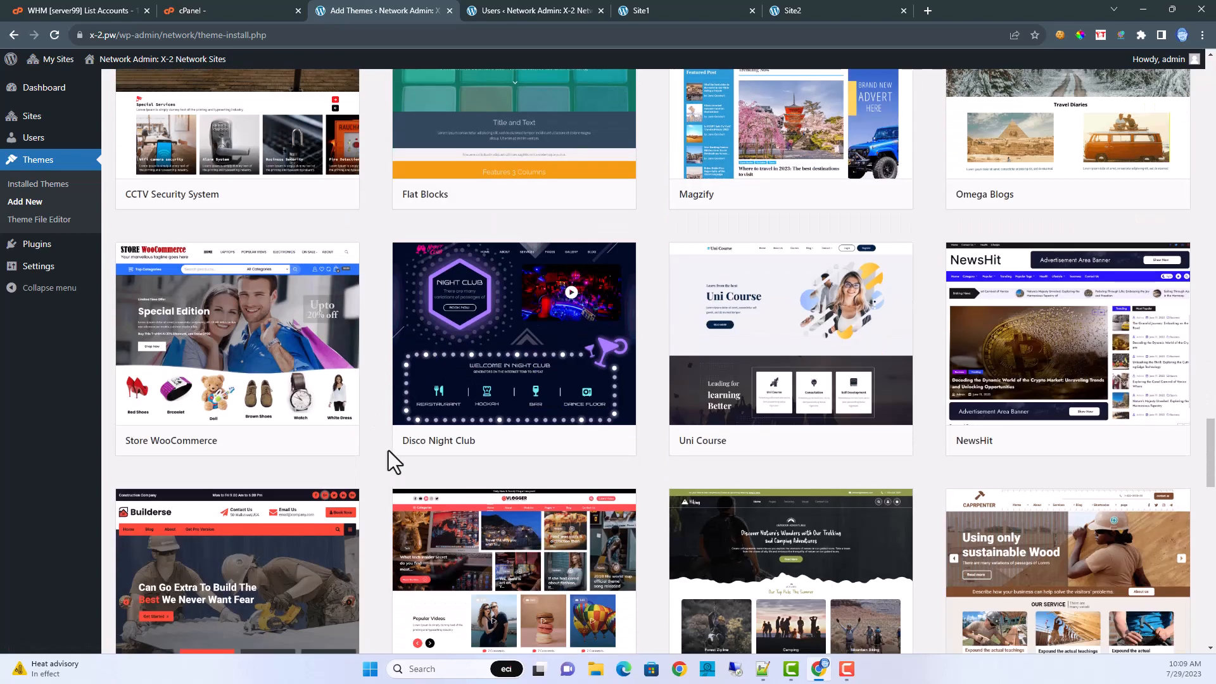
pyautogui.moveTo(1050, 450)
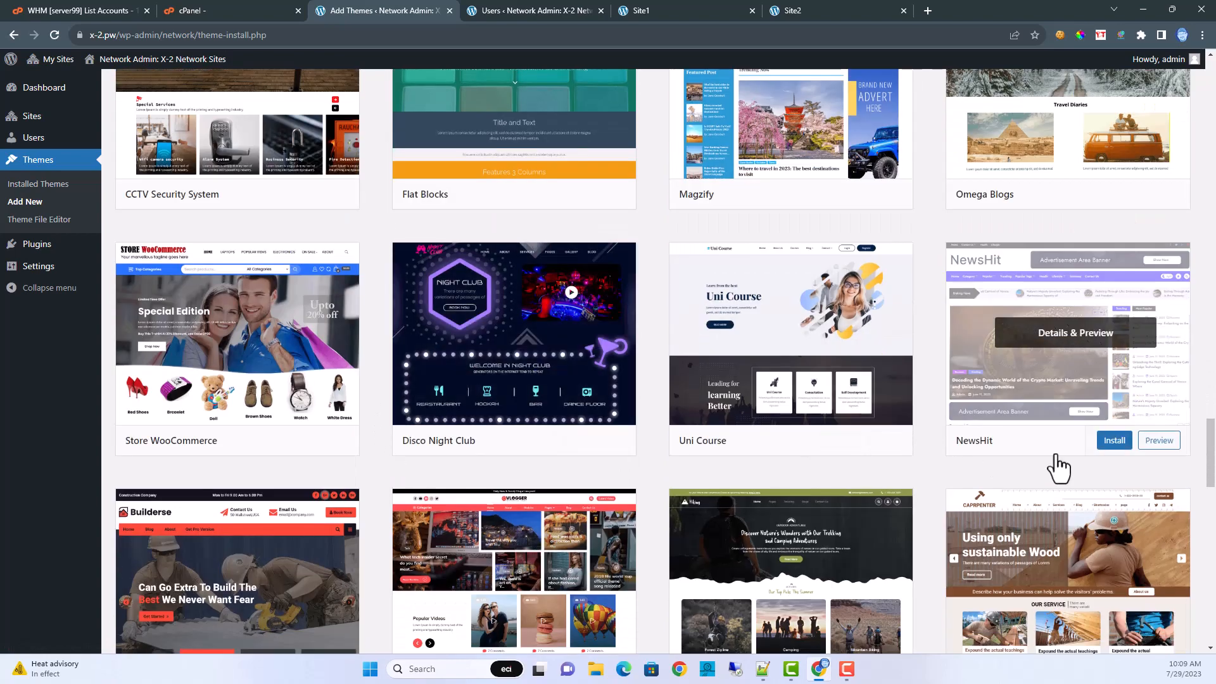
pyautogui.click(1114, 441)
pyautogui.scroll(-4, 355, 461)
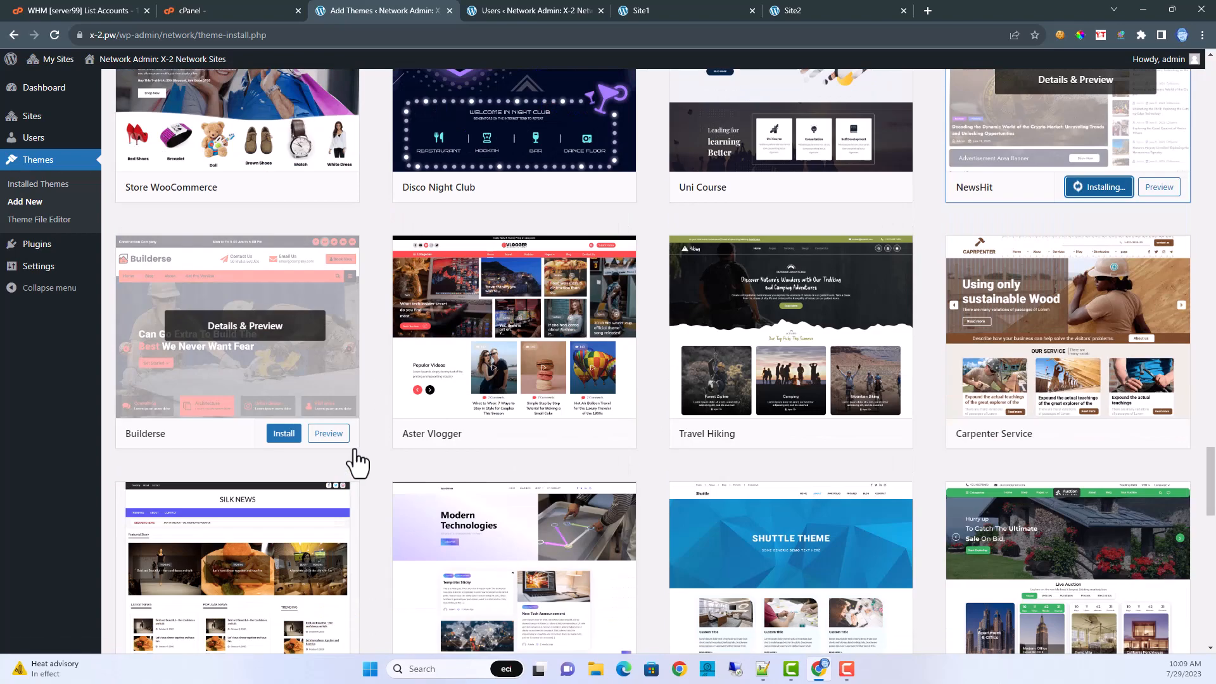
pyautogui.scroll(-4, 362, 452)
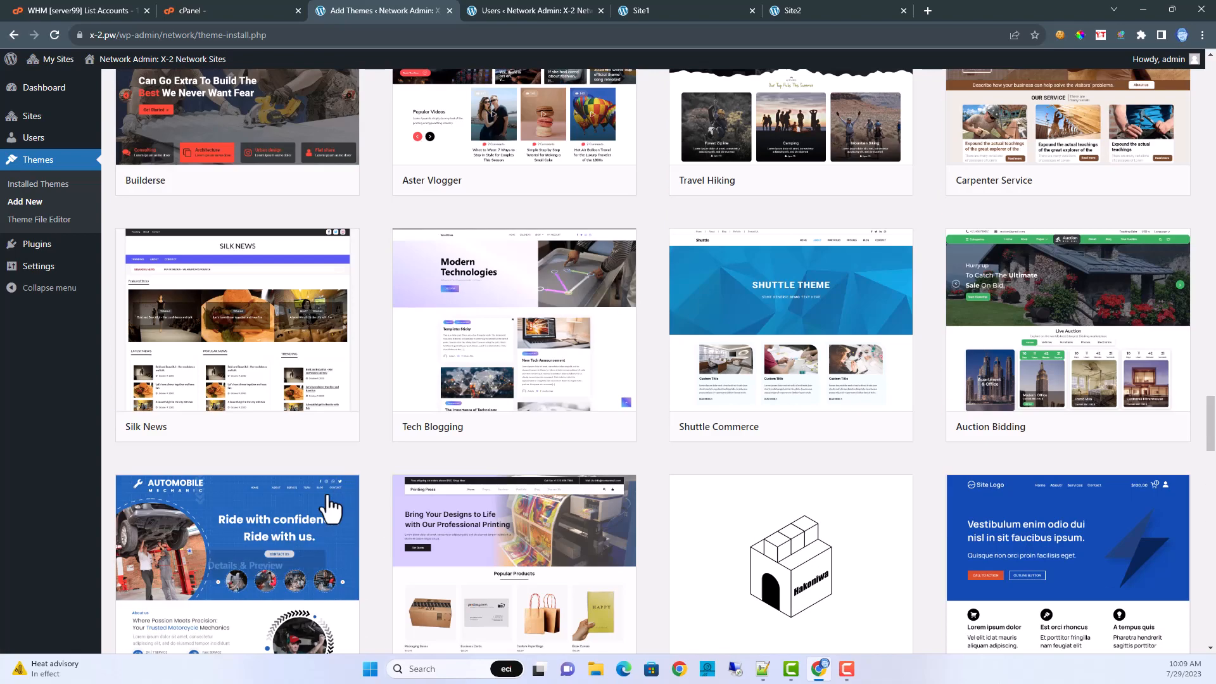
pyautogui.click(277, 433)
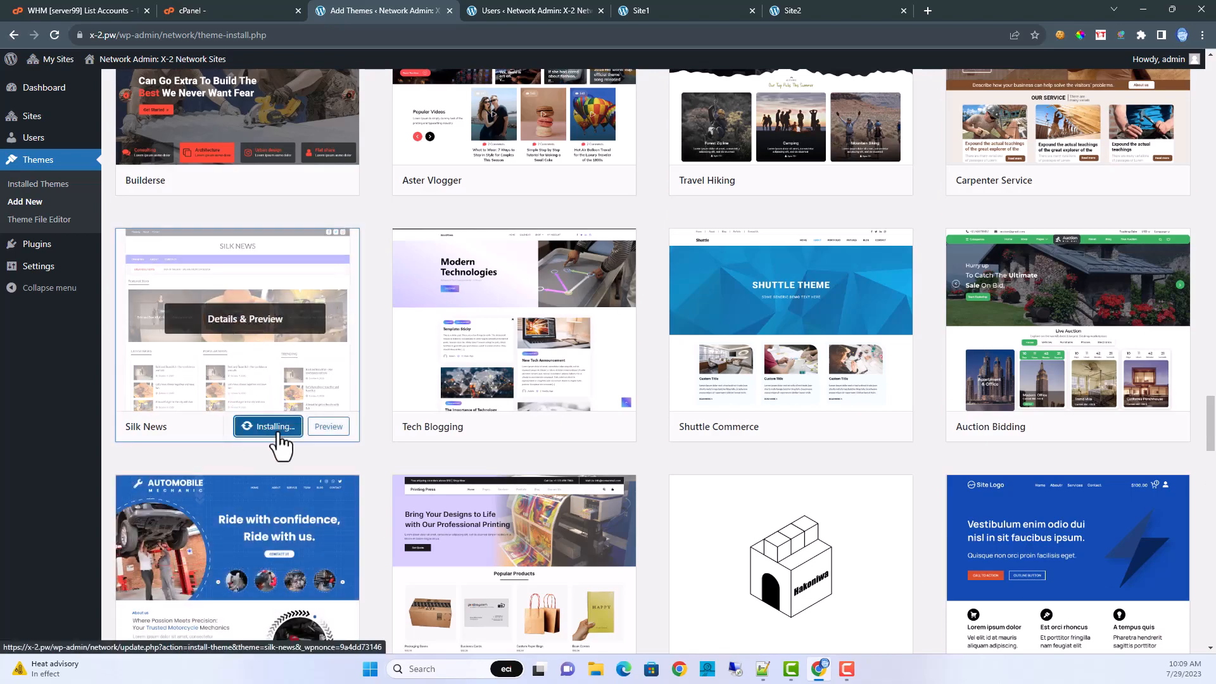
pyautogui.scroll(-10, 397, 339)
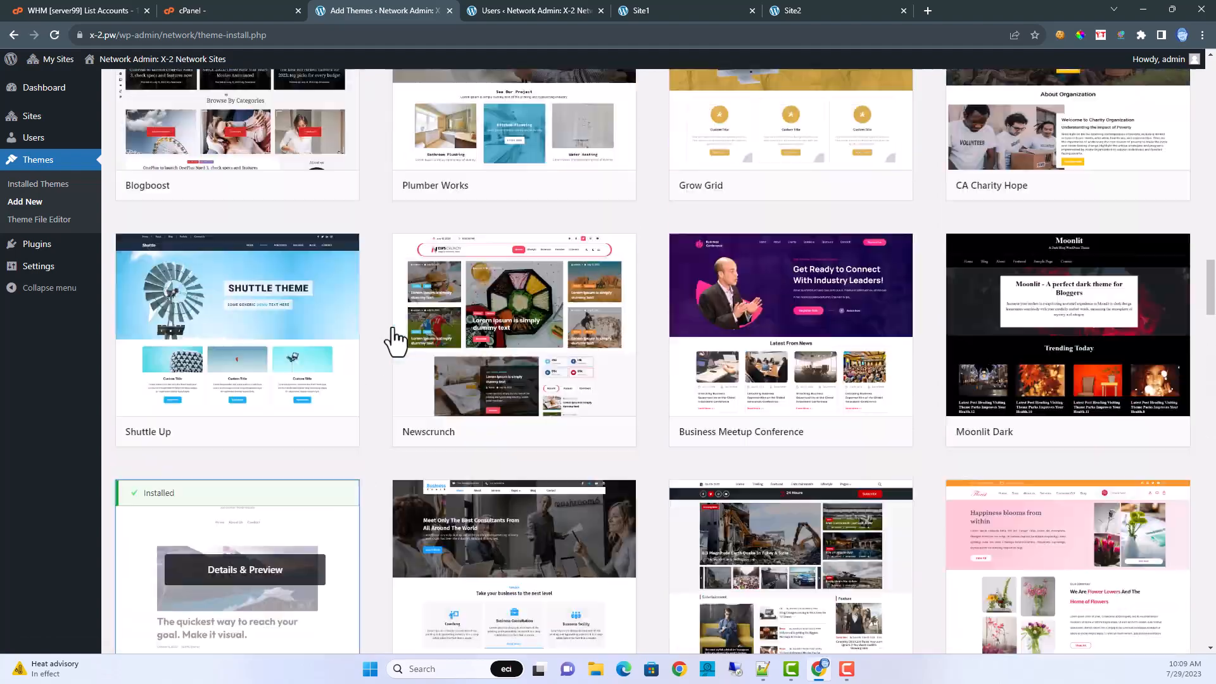
pyautogui.scroll(15, 392, 340)
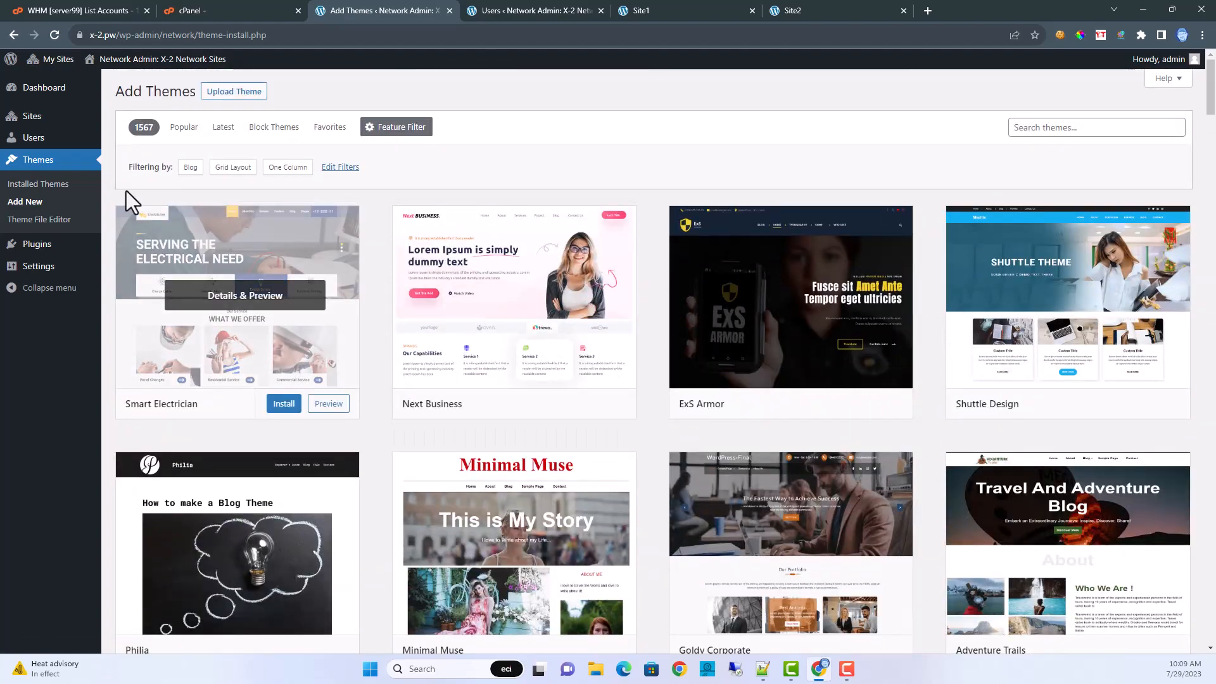
pyautogui.click(29, 183)
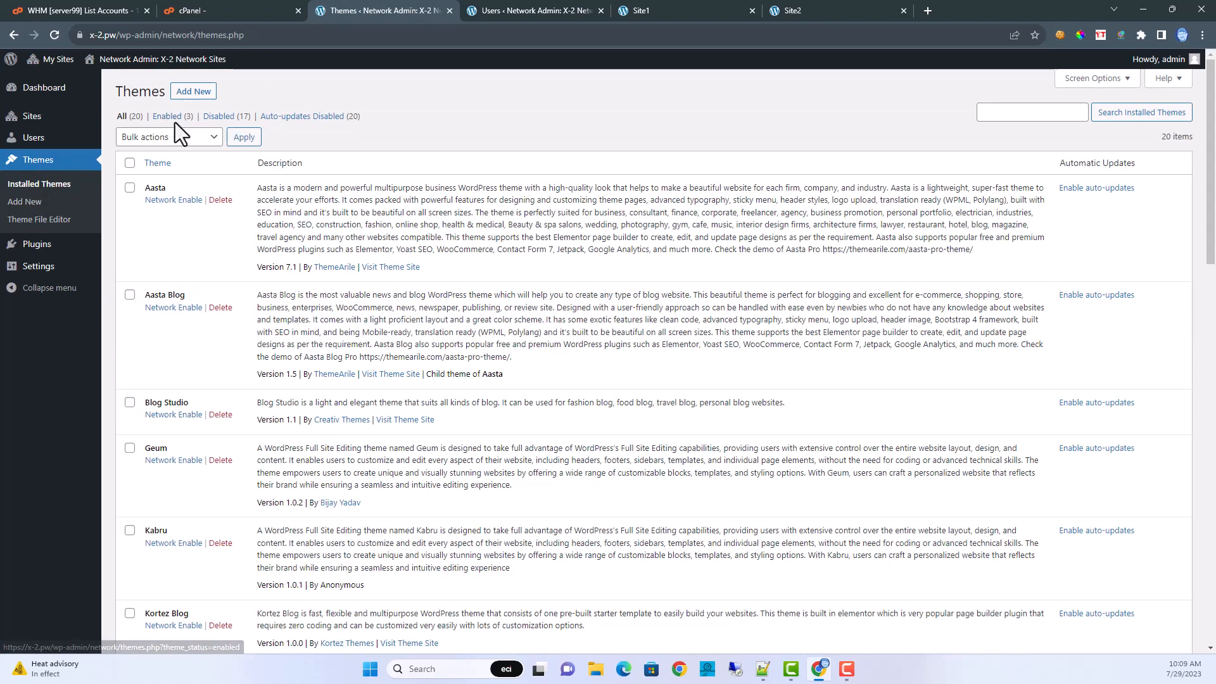
# - Network-enable Aasta, then bulk network-enable every theme so all 20 are enabled
pyautogui.click(165, 199)
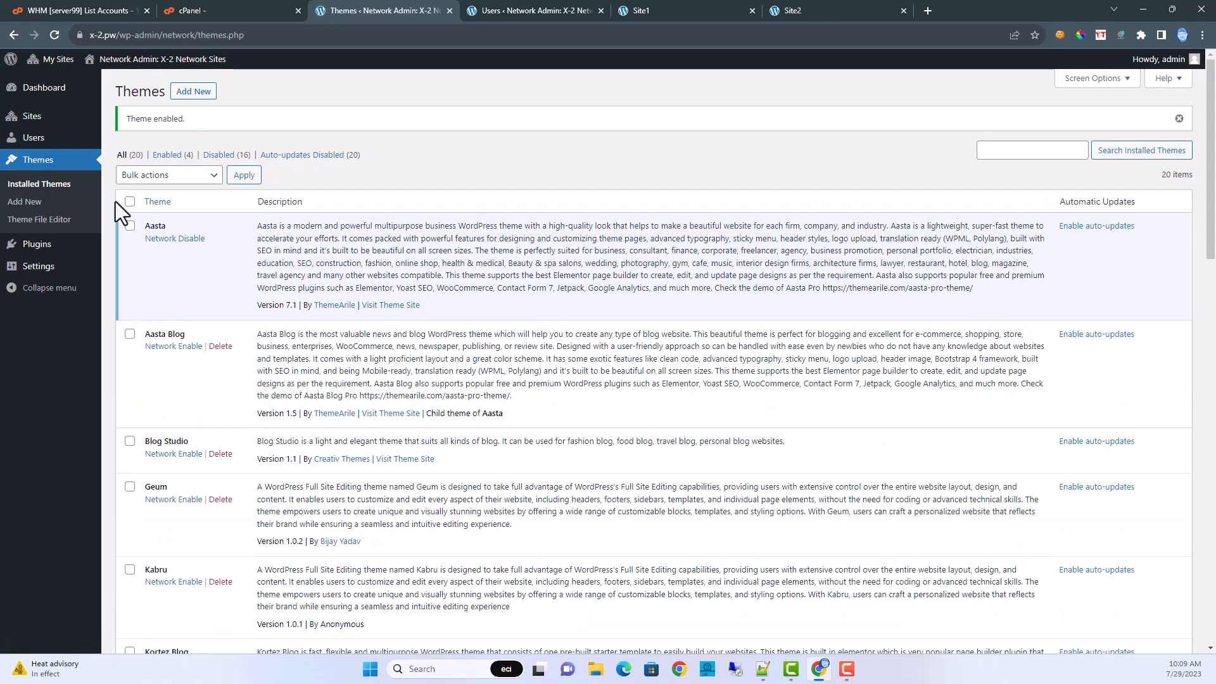
pyautogui.click(130, 201)
pyautogui.click(151, 177)
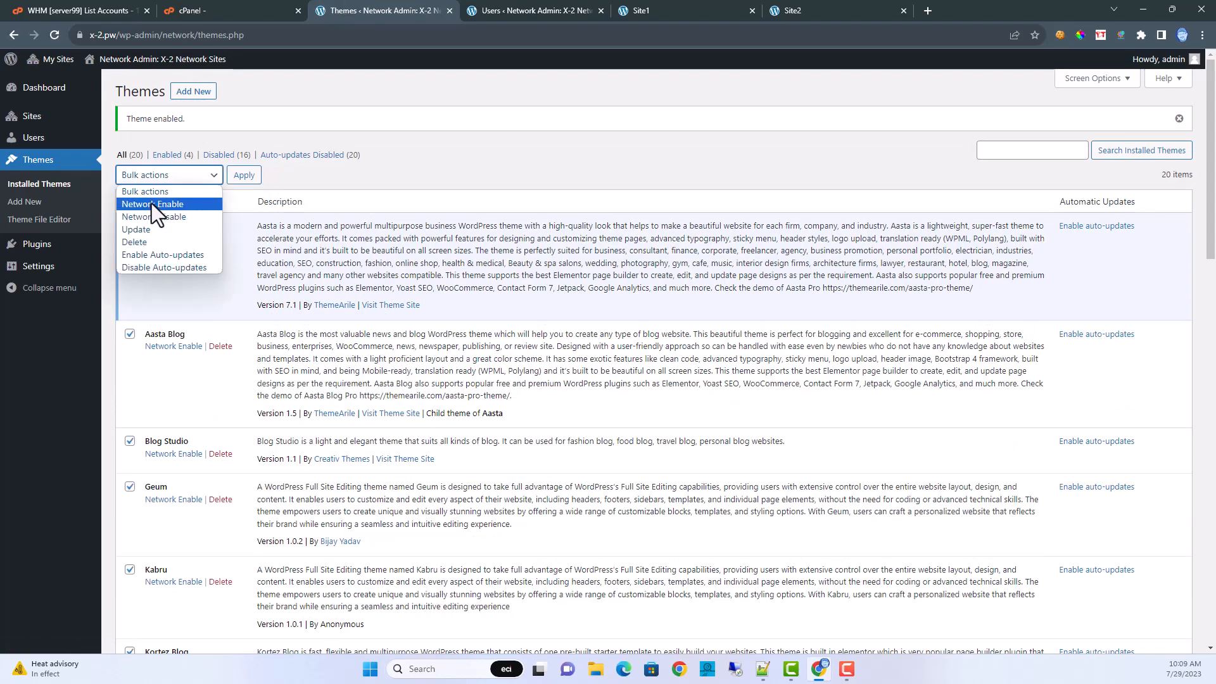
pyautogui.click(151, 203)
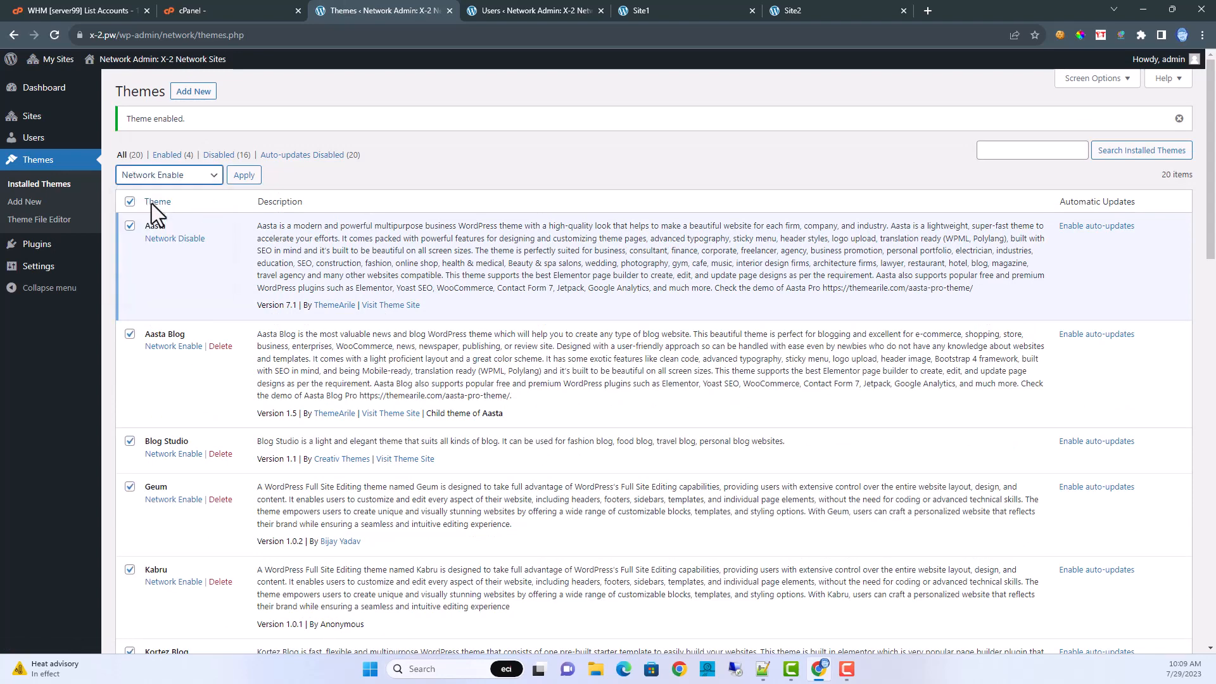
pyautogui.click(244, 175)
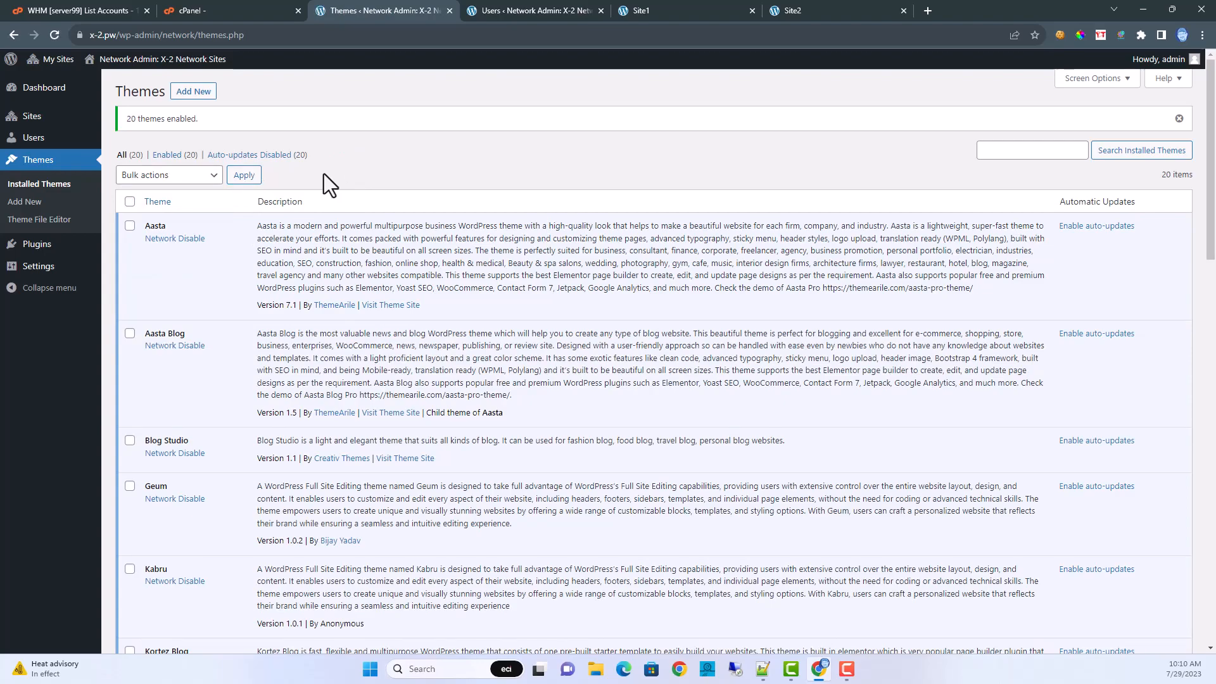
pyautogui.scroll(-3, 204, 249)
pyautogui.scroll(-15, 203, 266)
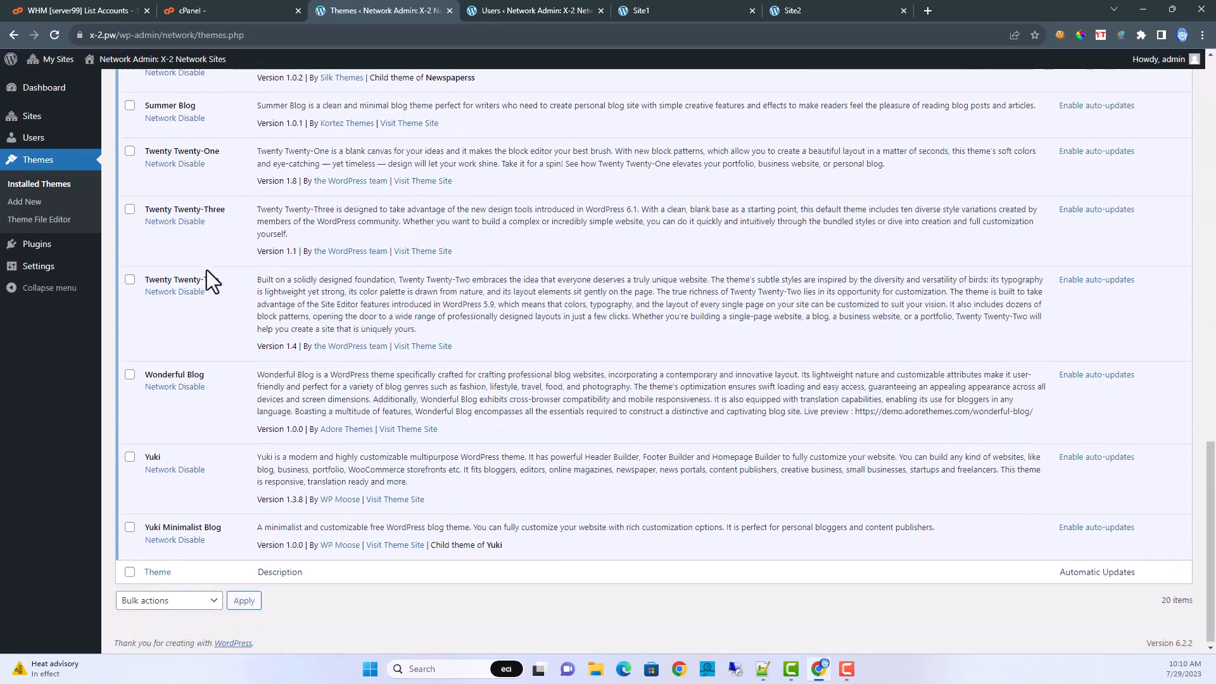
pyautogui.scroll(9, 206, 269)
pyautogui.scroll(10, 208, 271)
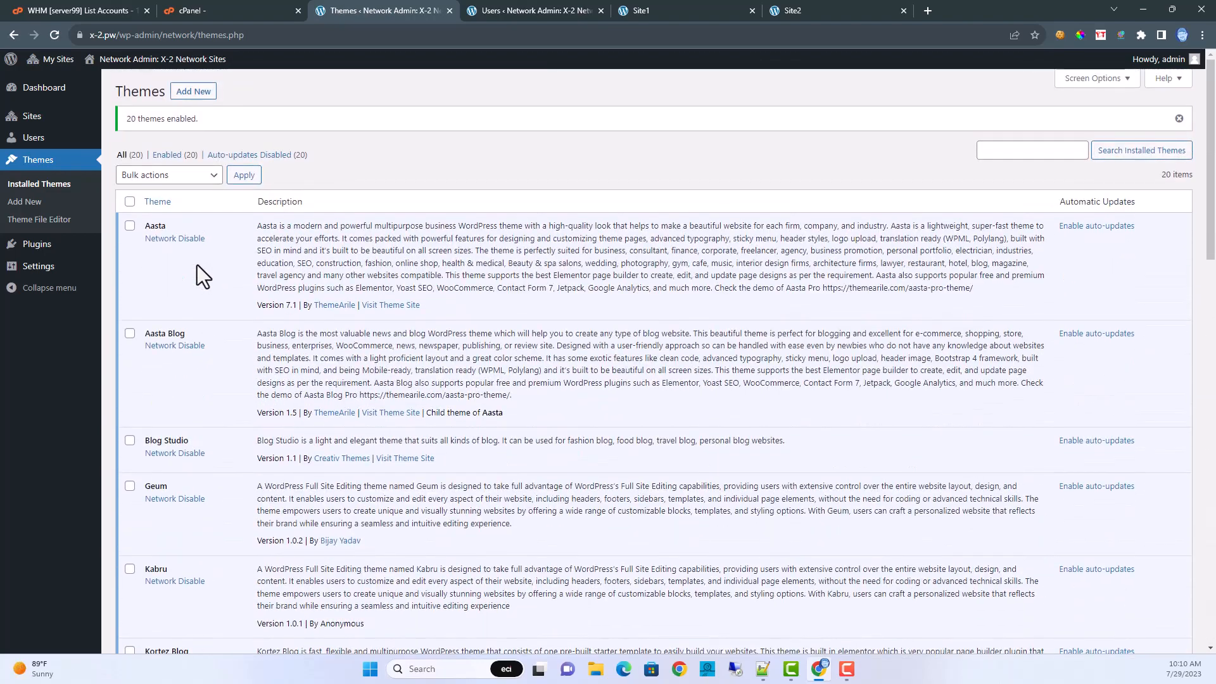
# - Network-activate the Classic Editor plugin from Installed Plugins
pyautogui.moveTo(39, 247)
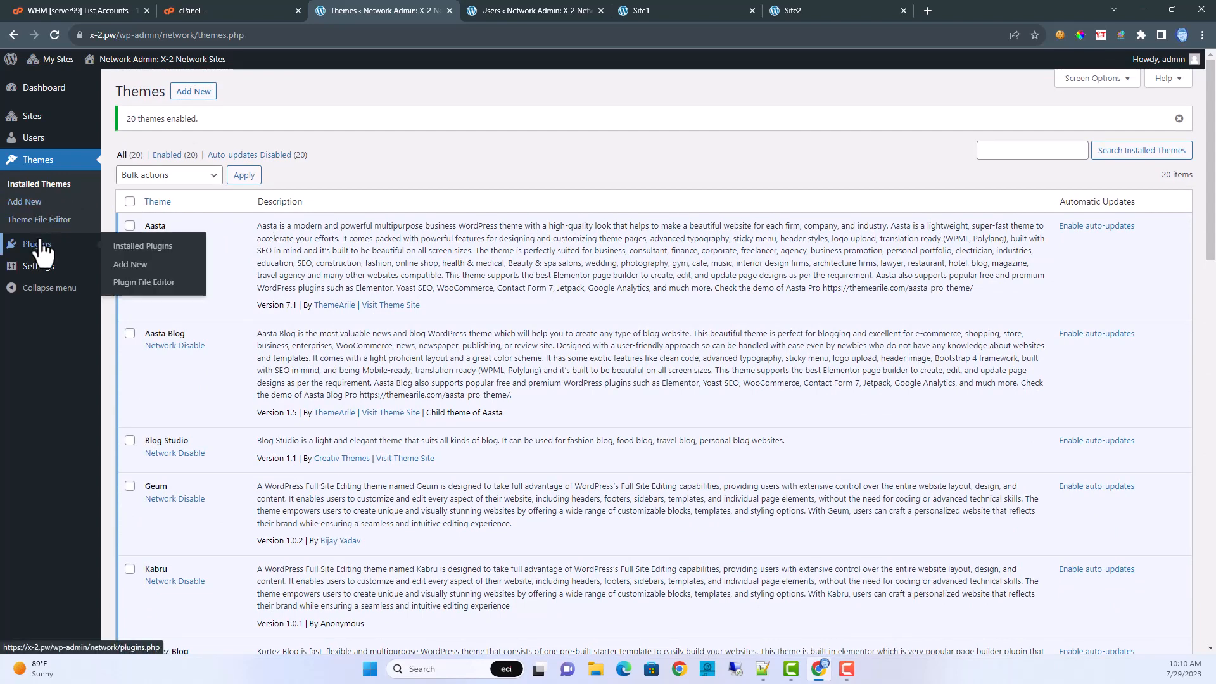
pyautogui.click(144, 248)
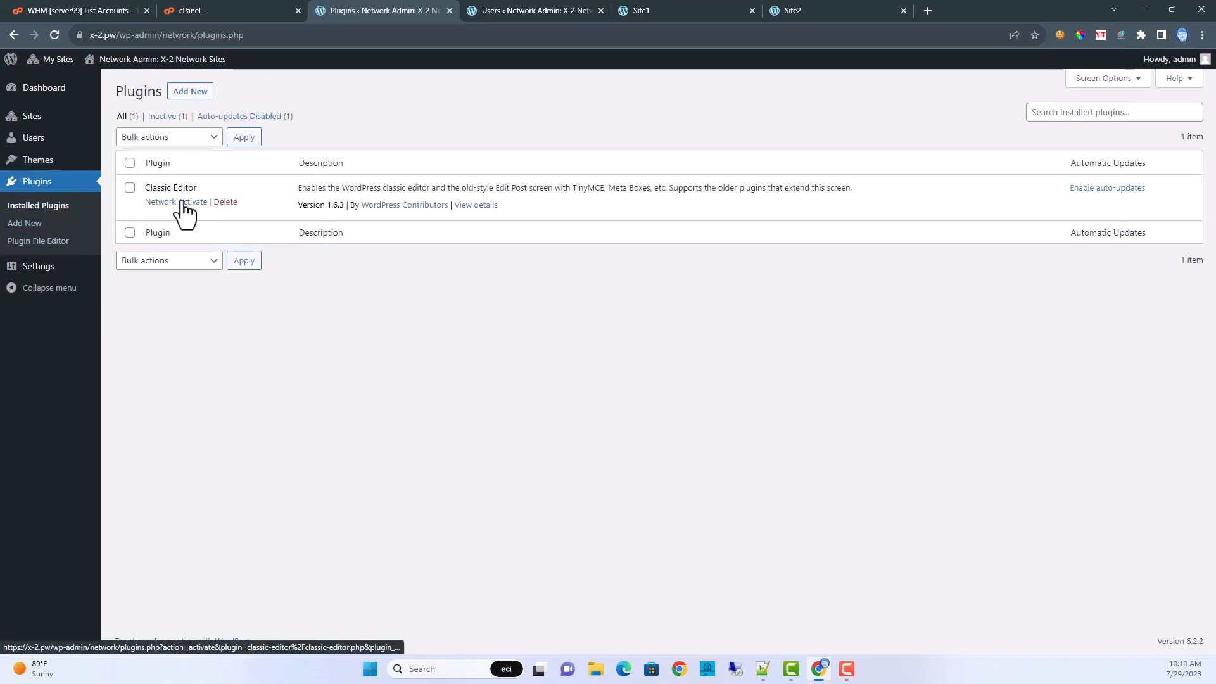
pyautogui.click(183, 202)
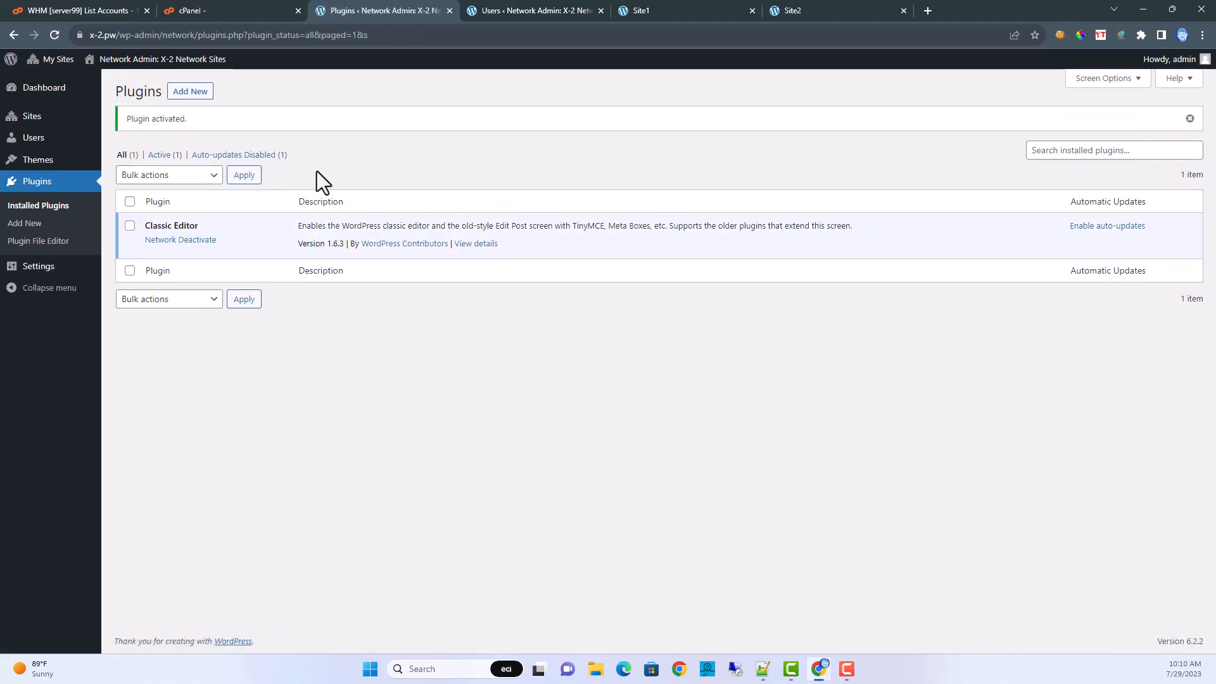
# - Search plugins for 'cloudflare', then install and activate Flexible SSL for CloudFlare
pyautogui.click(192, 93)
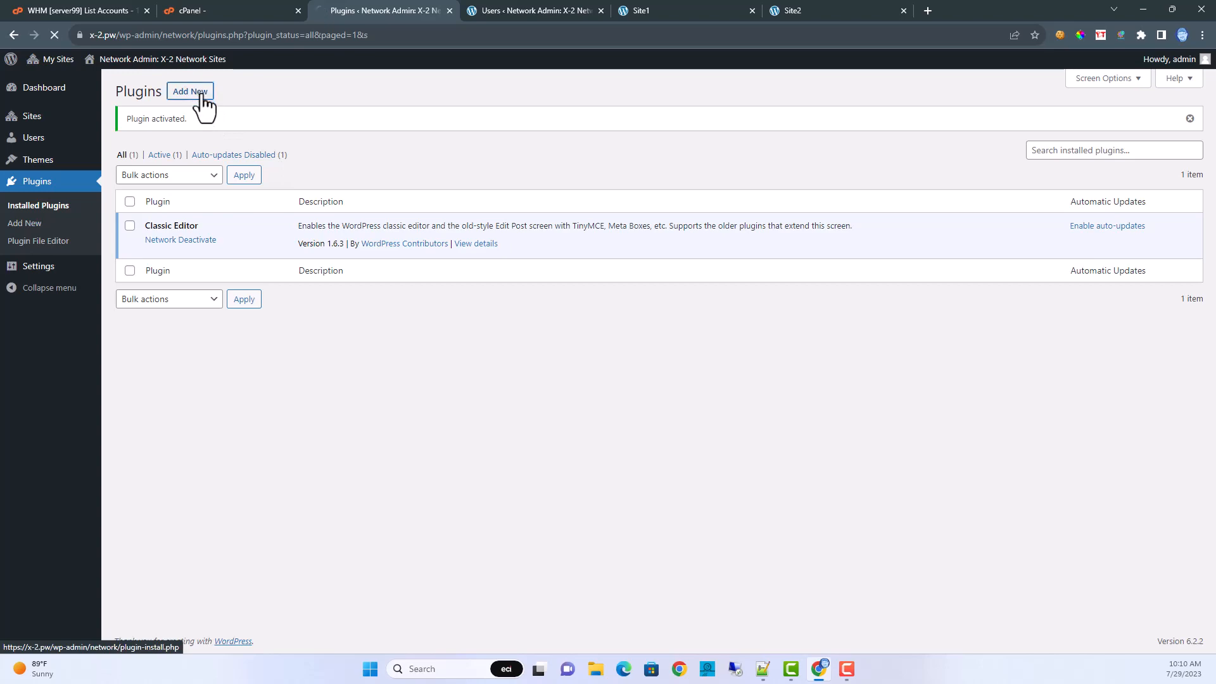
pyautogui.click(1035, 127)
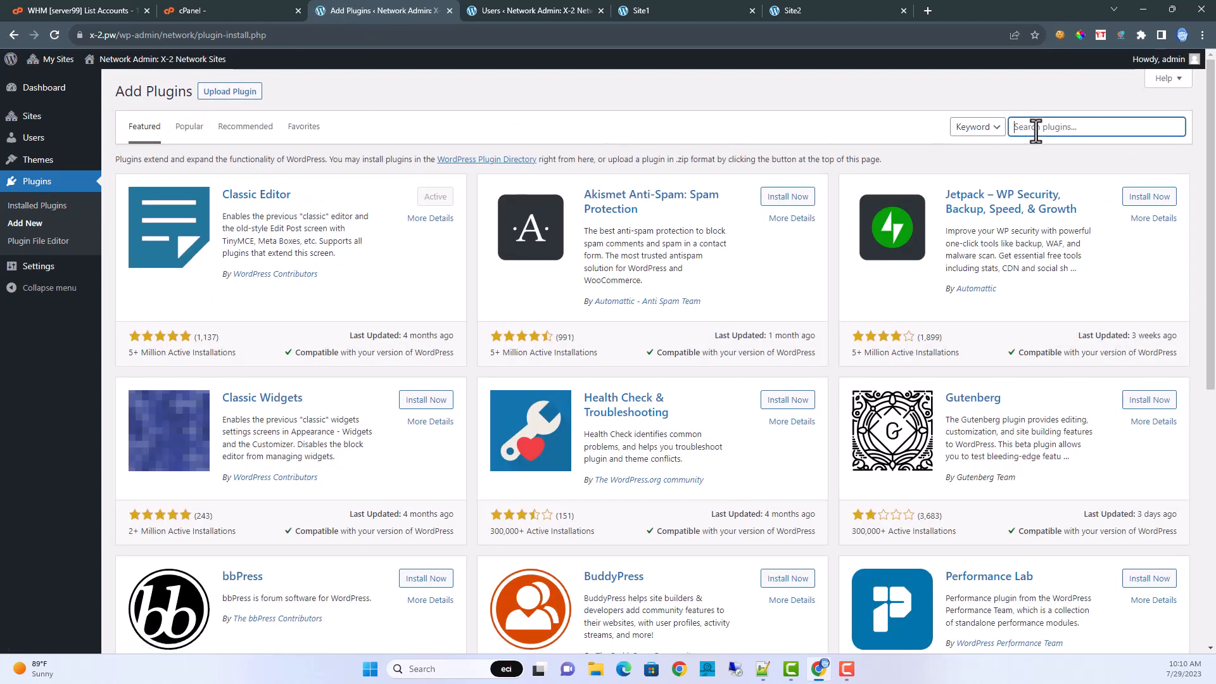
pyautogui.write('cloudfl')
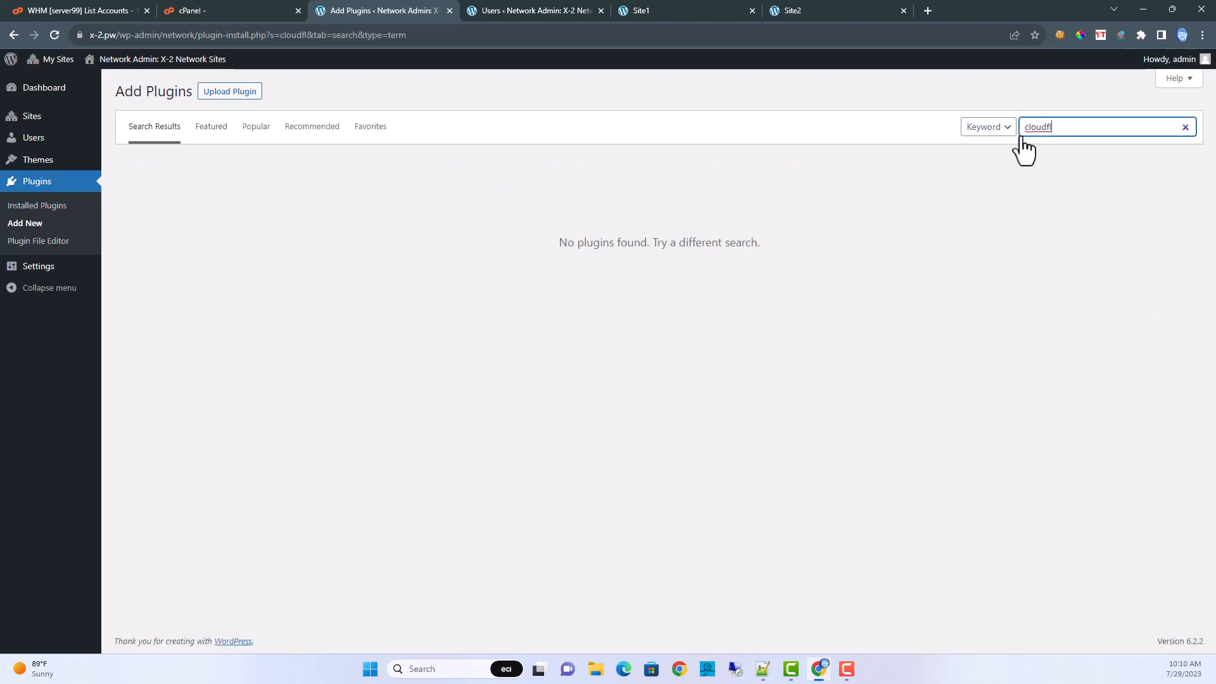
pyautogui.write('are')
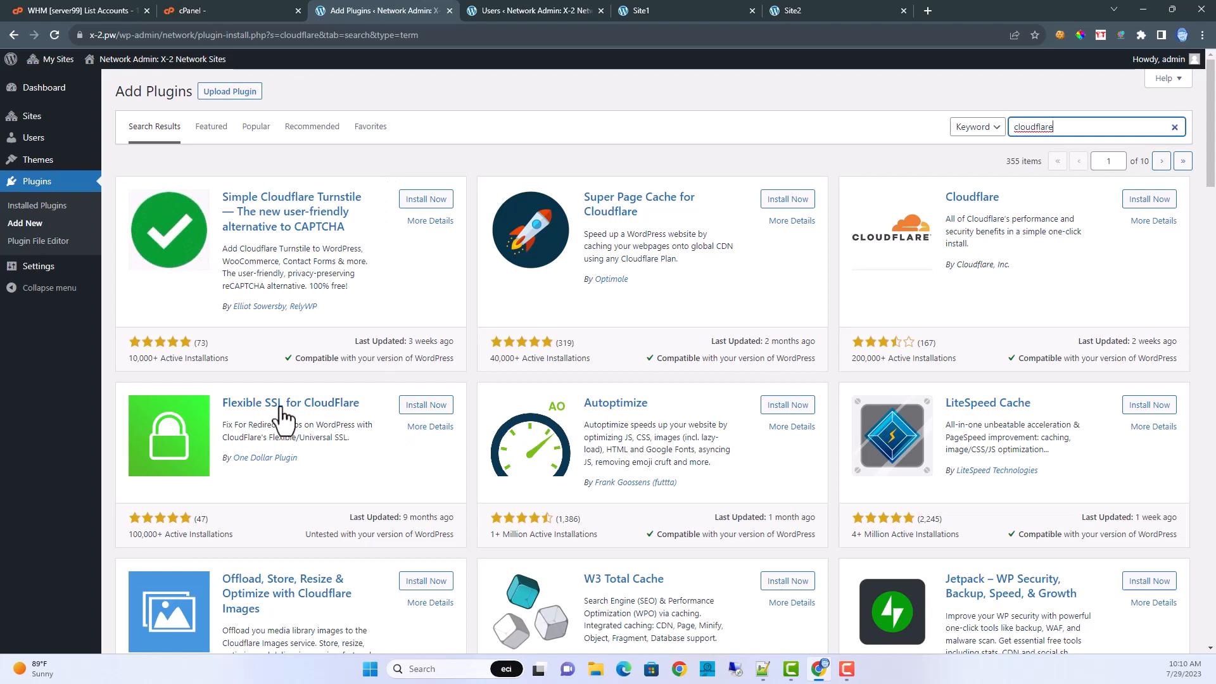
pyautogui.click(435, 410)
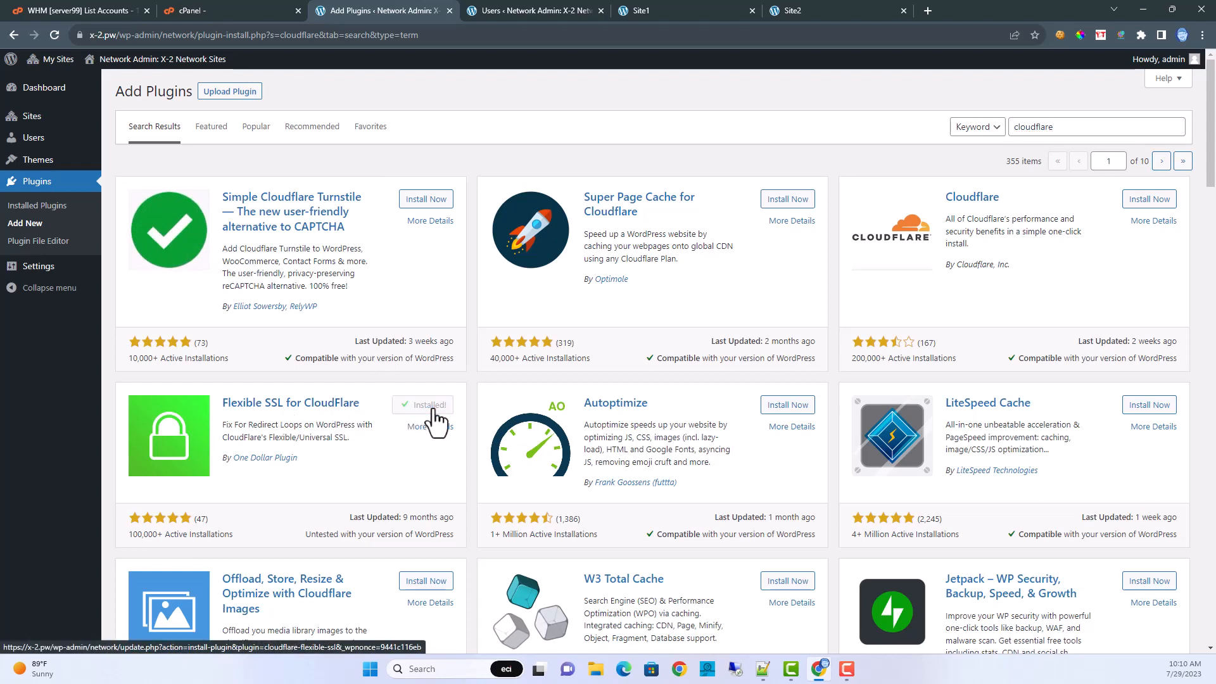
pyautogui.click(432, 407)
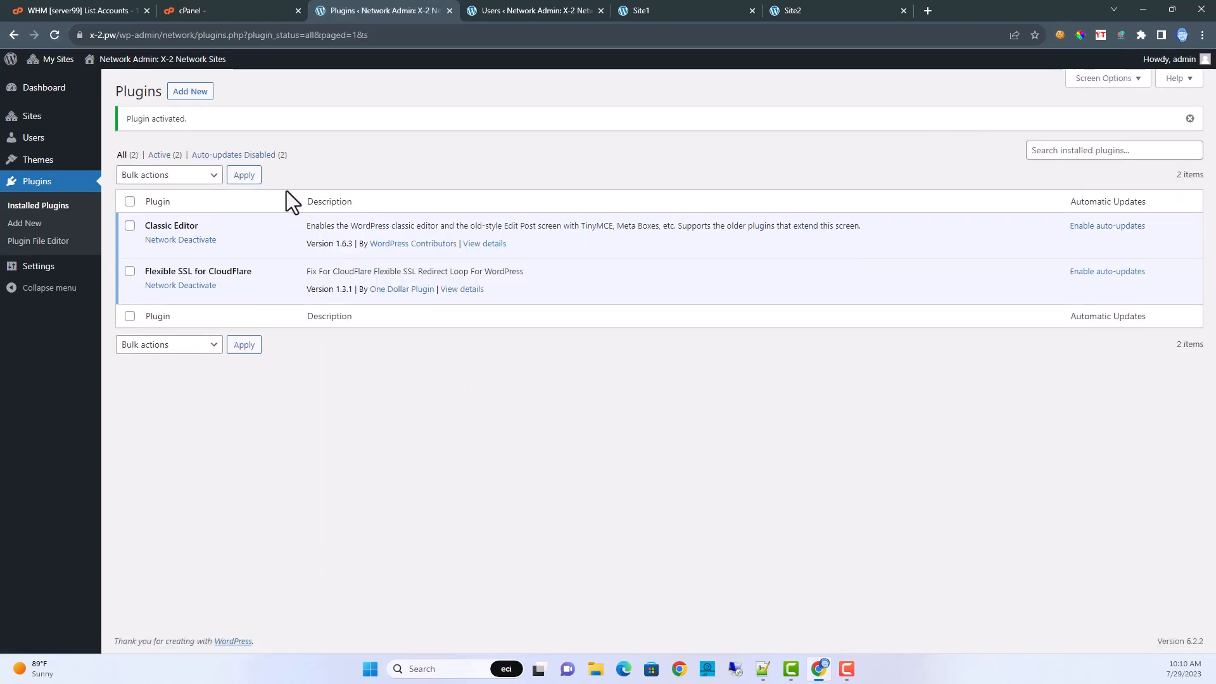
pyautogui.click(197, 92)
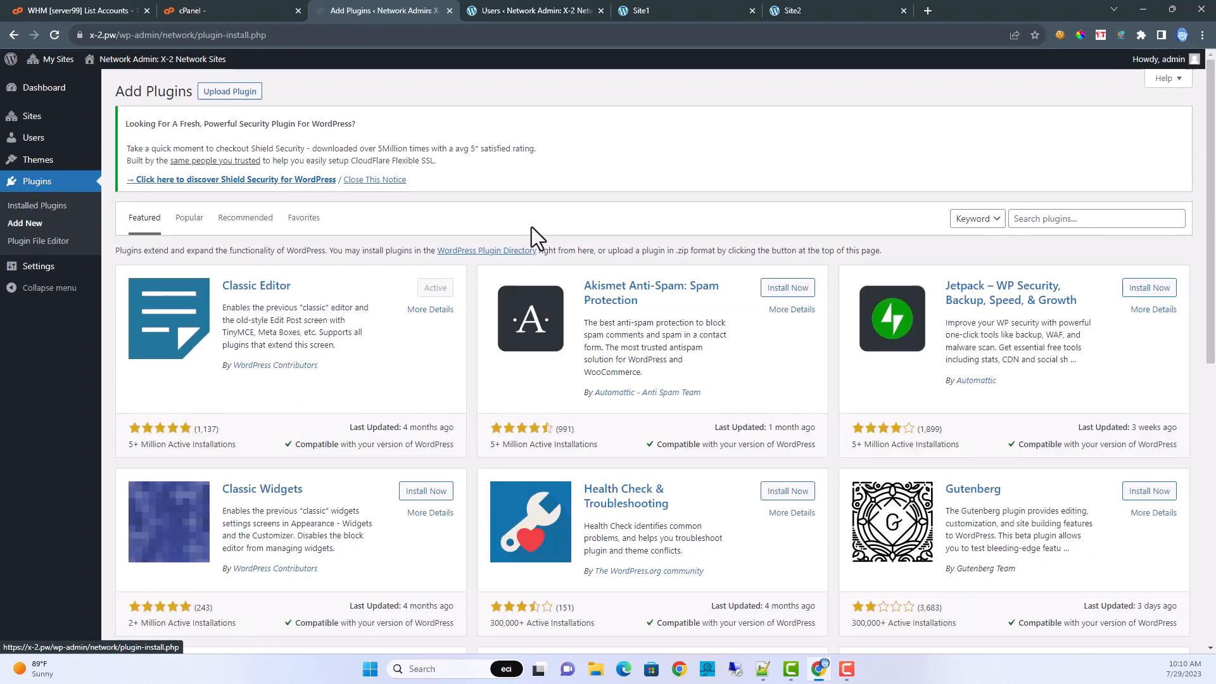
# - Open the Upload Plugin file picker, search Downloads for 'random', and move Notepad++ aside
pyautogui.click(232, 92)
pyautogui.click(570, 305)
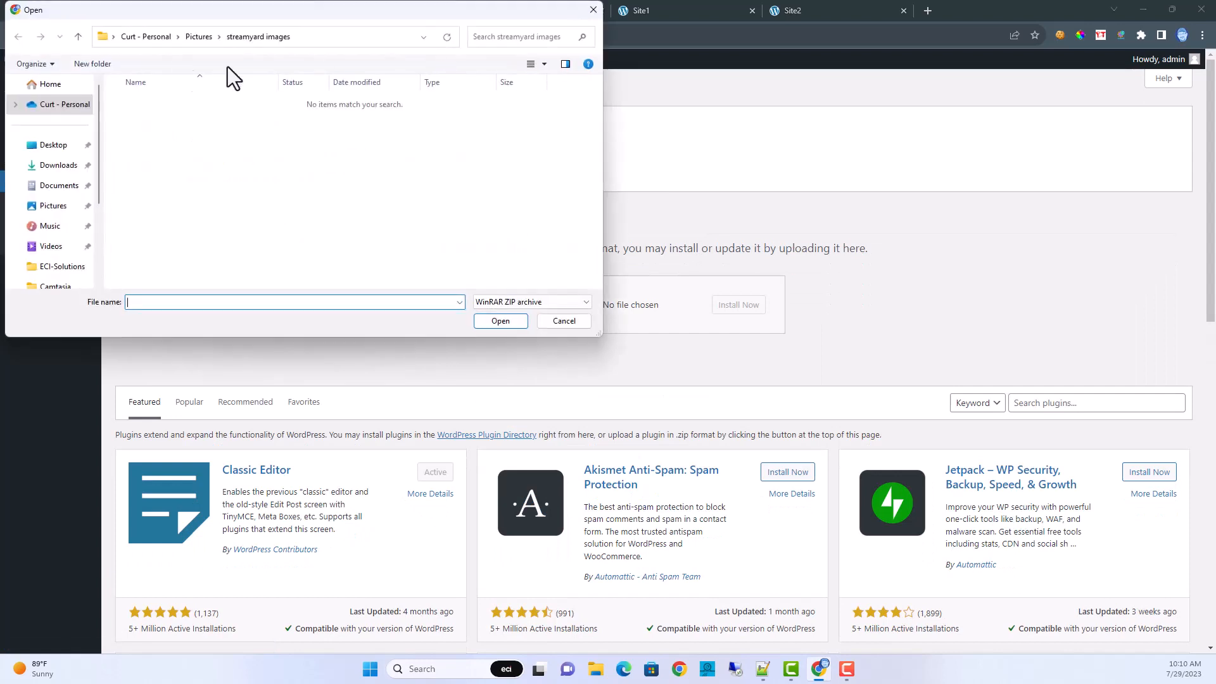
pyautogui.click(57, 166)
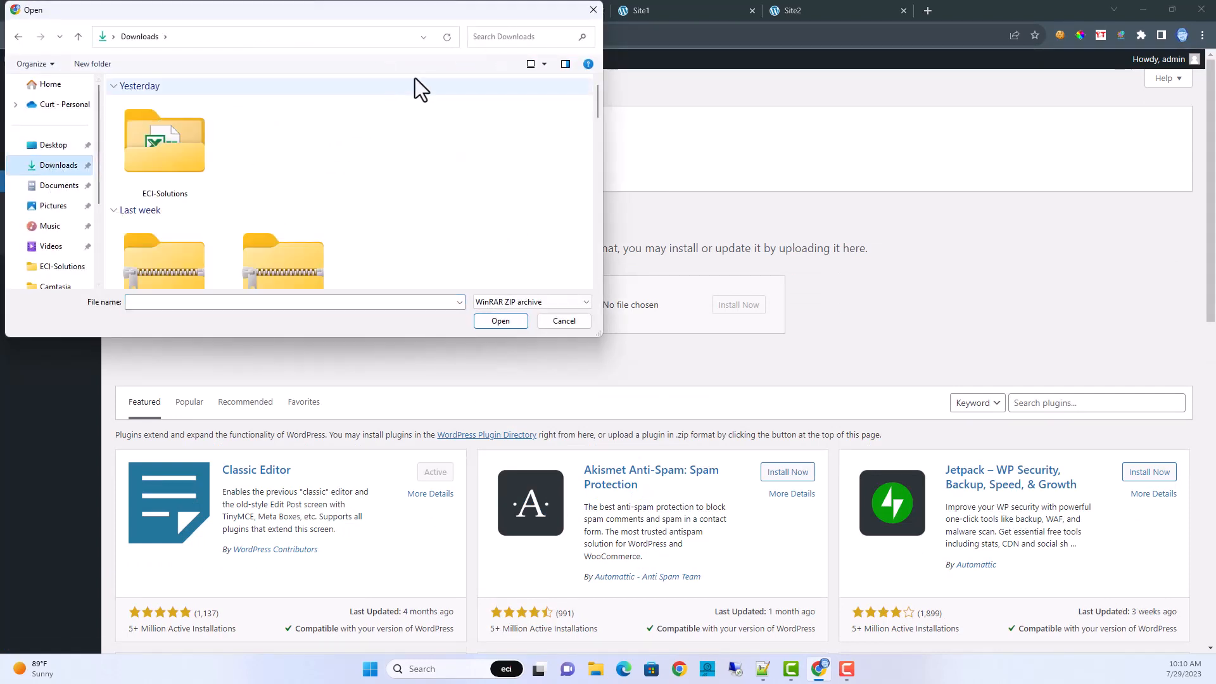
pyautogui.click(513, 36)
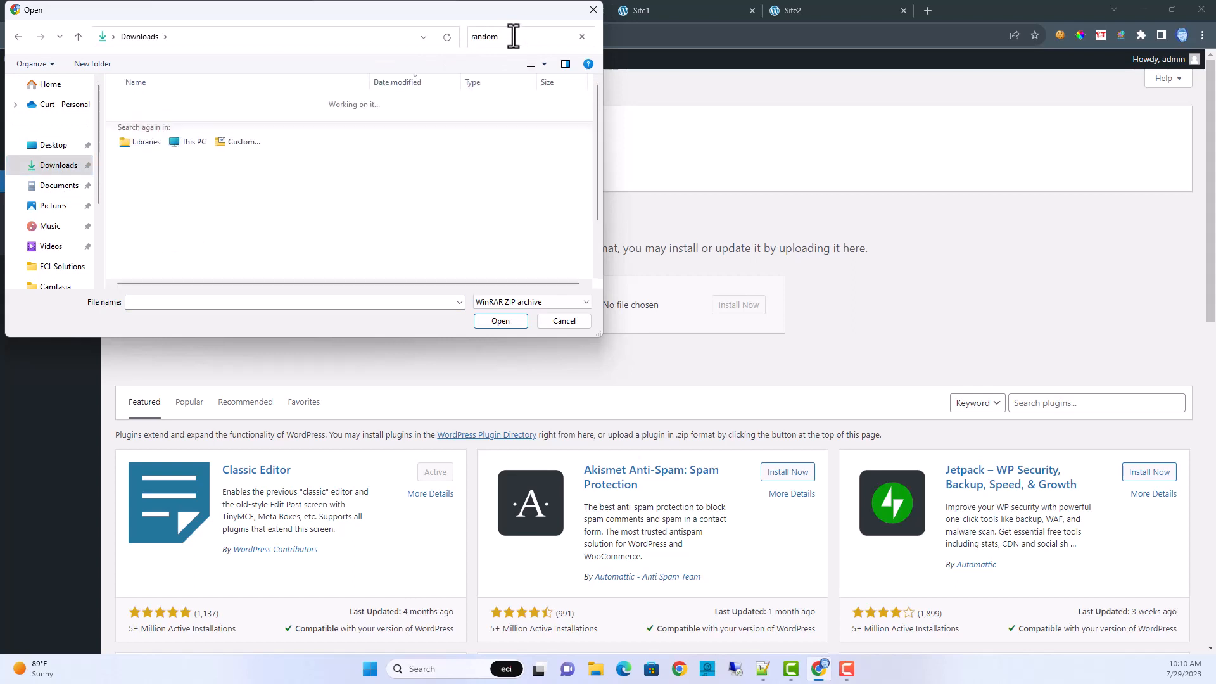
pyautogui.scroll(-2, 241, 218)
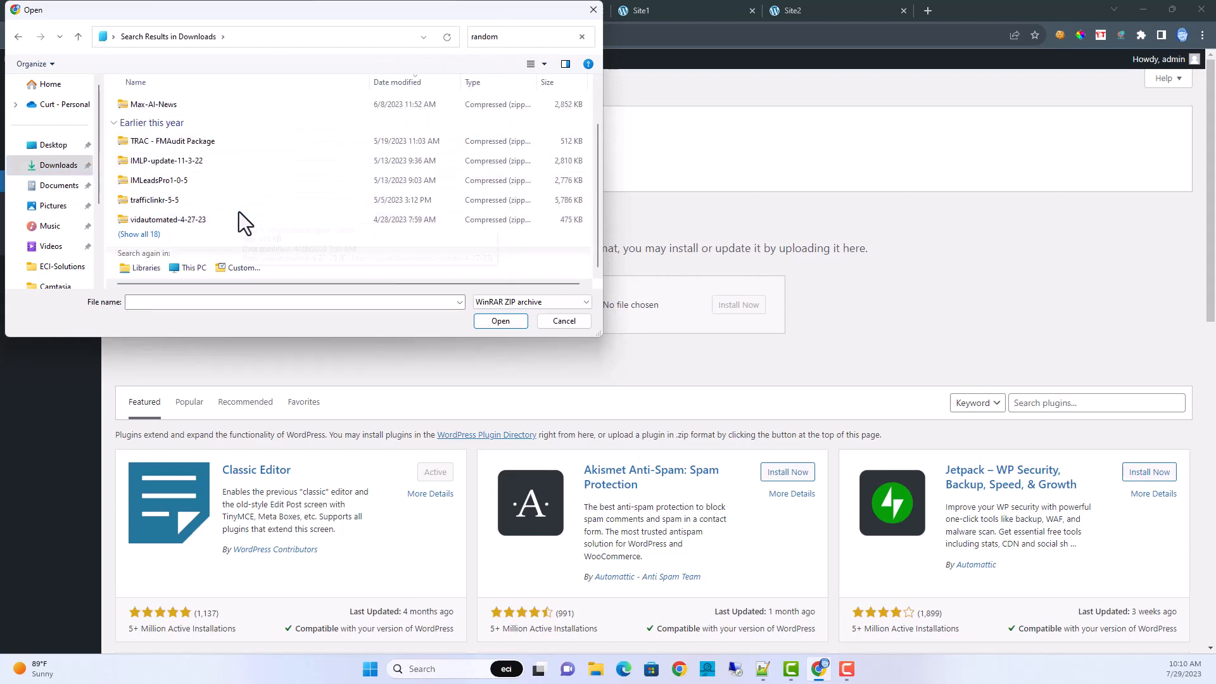
pyautogui.scroll(2, 239, 203)
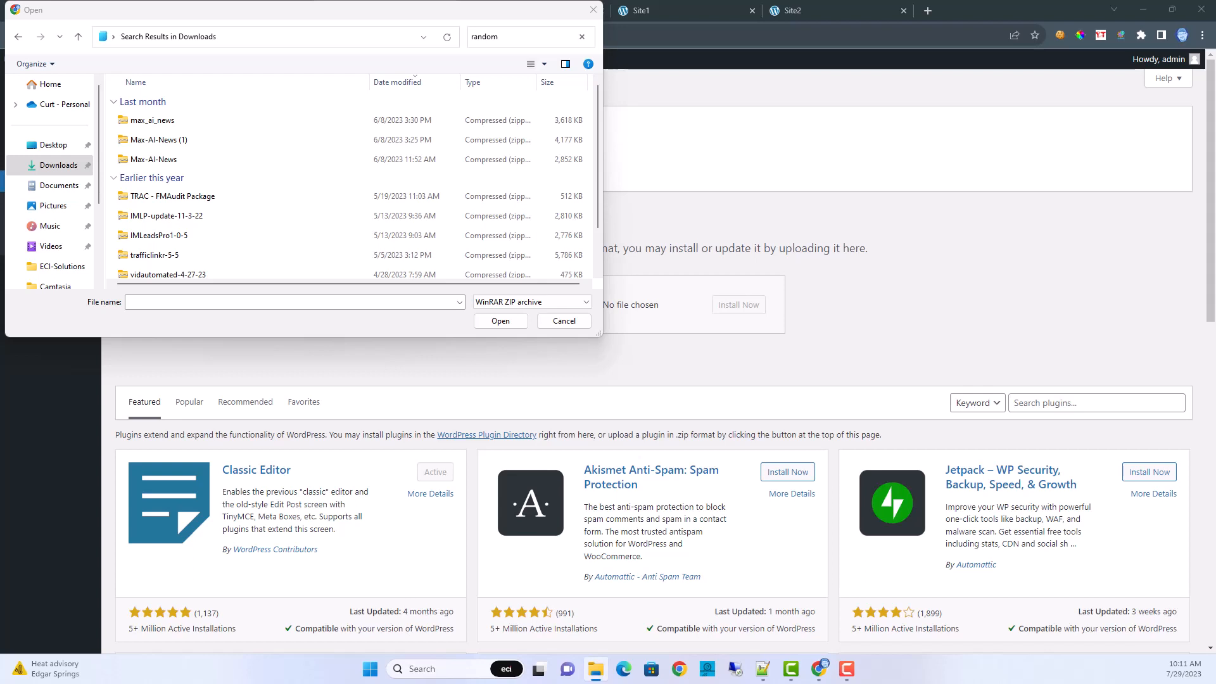
pyautogui.hotkey('alt', 'Tab')
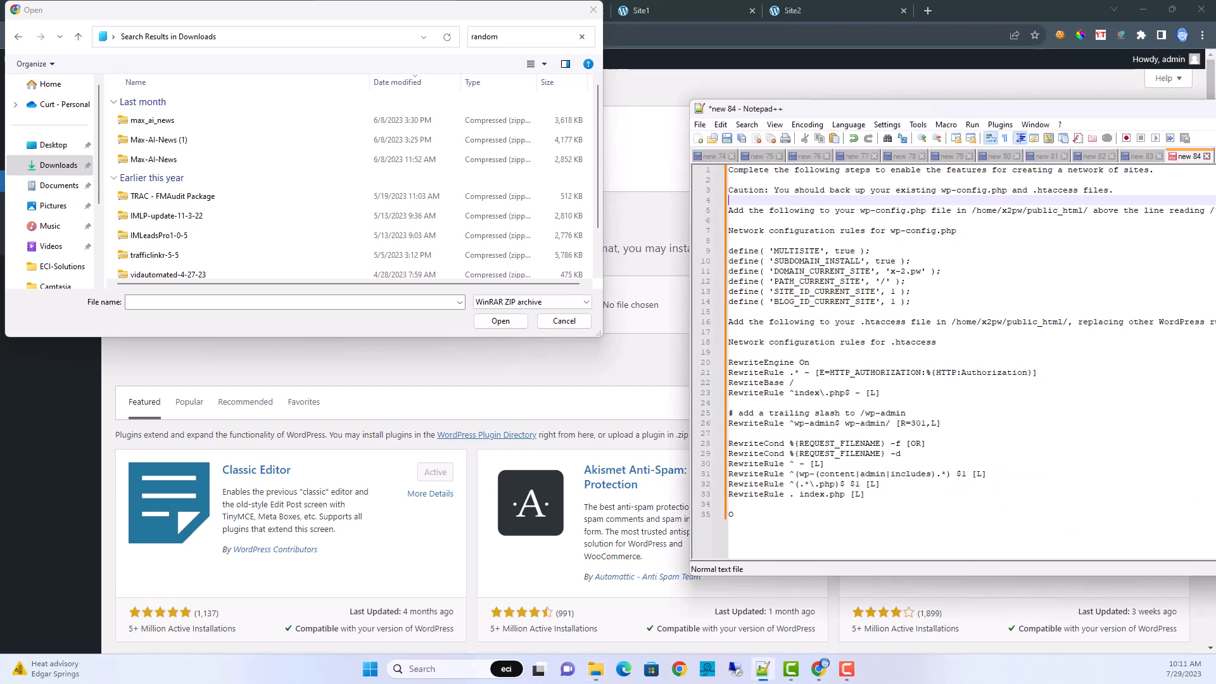
pyautogui.moveTo(1013, 108); pyautogui.dragTo(1215, 54)
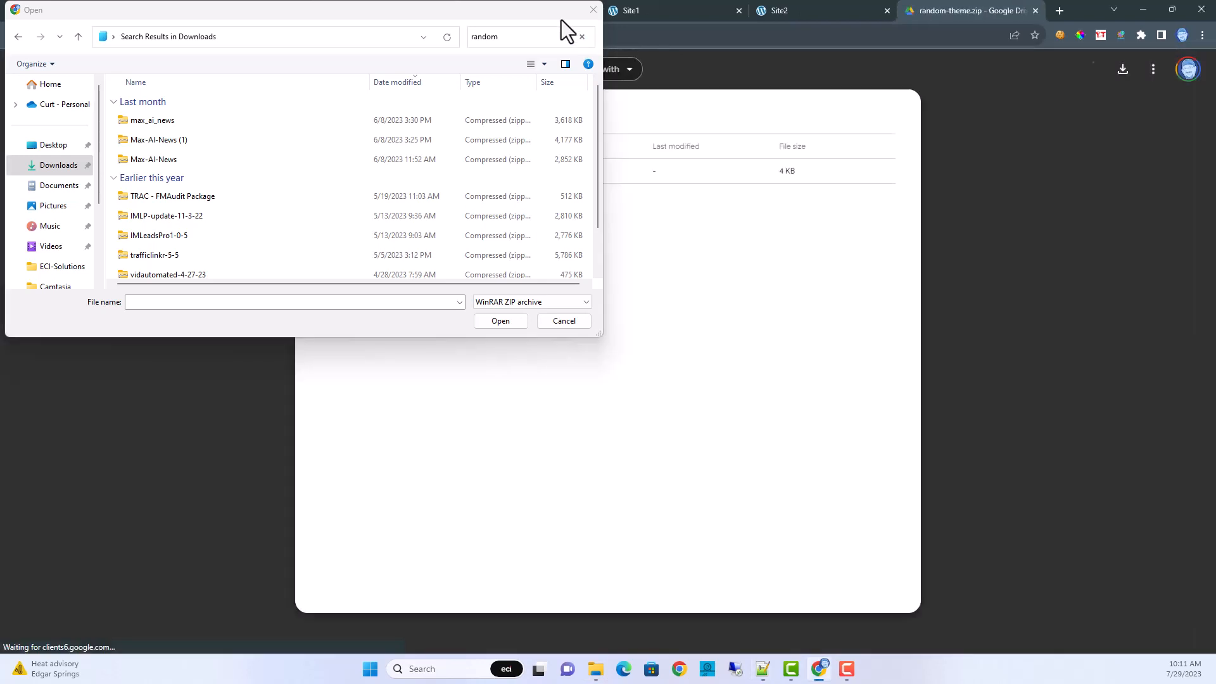
# - Download random-theme.zip from Google Drive and close the Site1, Site2 and Users tabs
pyautogui.click(544, 322)
pyautogui.click(392, 179)
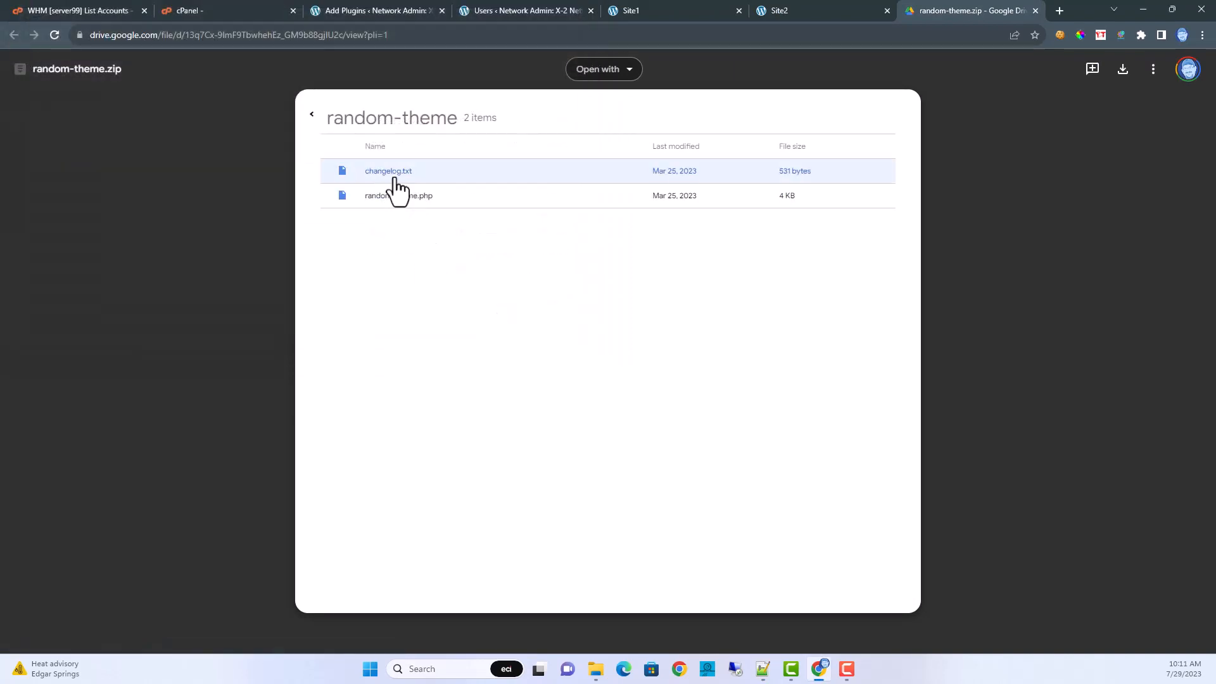
pyautogui.click(1123, 69)
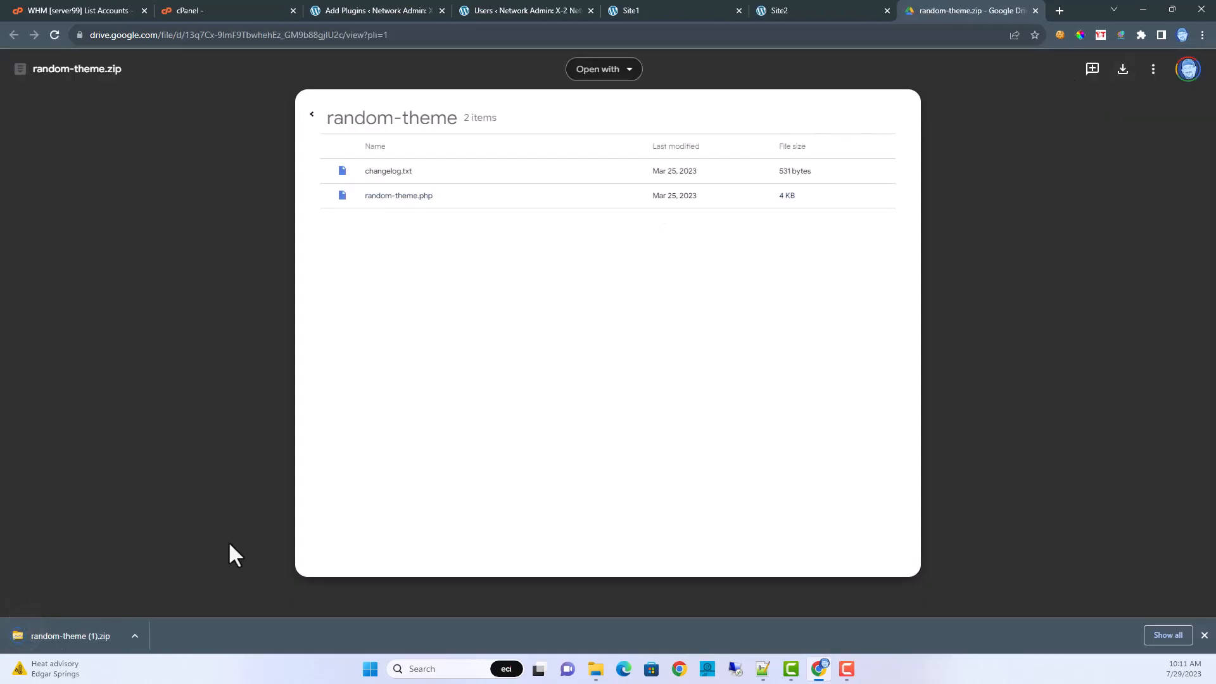
pyautogui.click(778, 14)
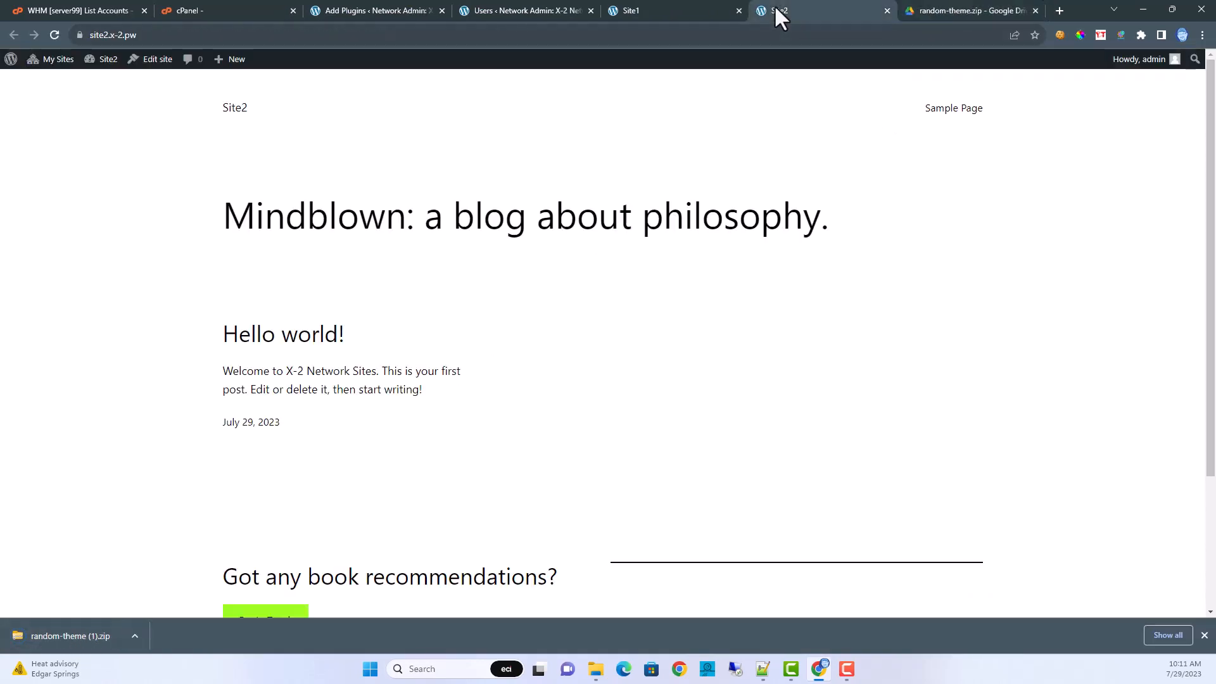
pyautogui.click(738, 11)
pyautogui.click(738, 10)
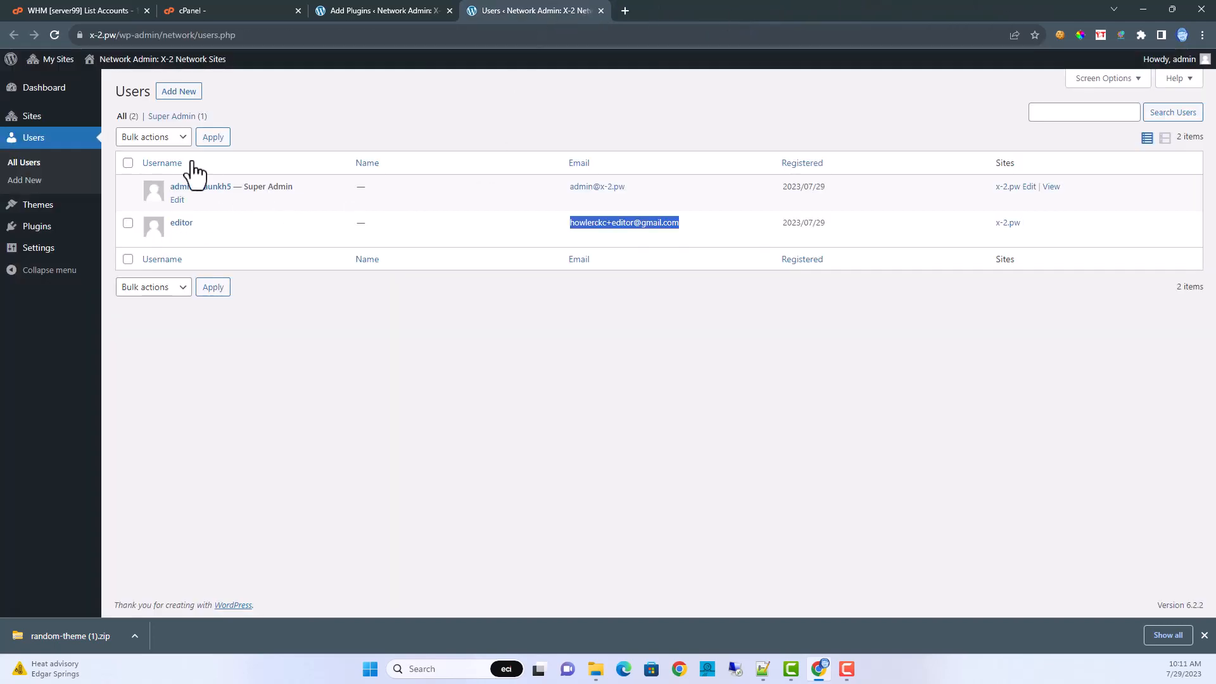
pyautogui.click(600, 11)
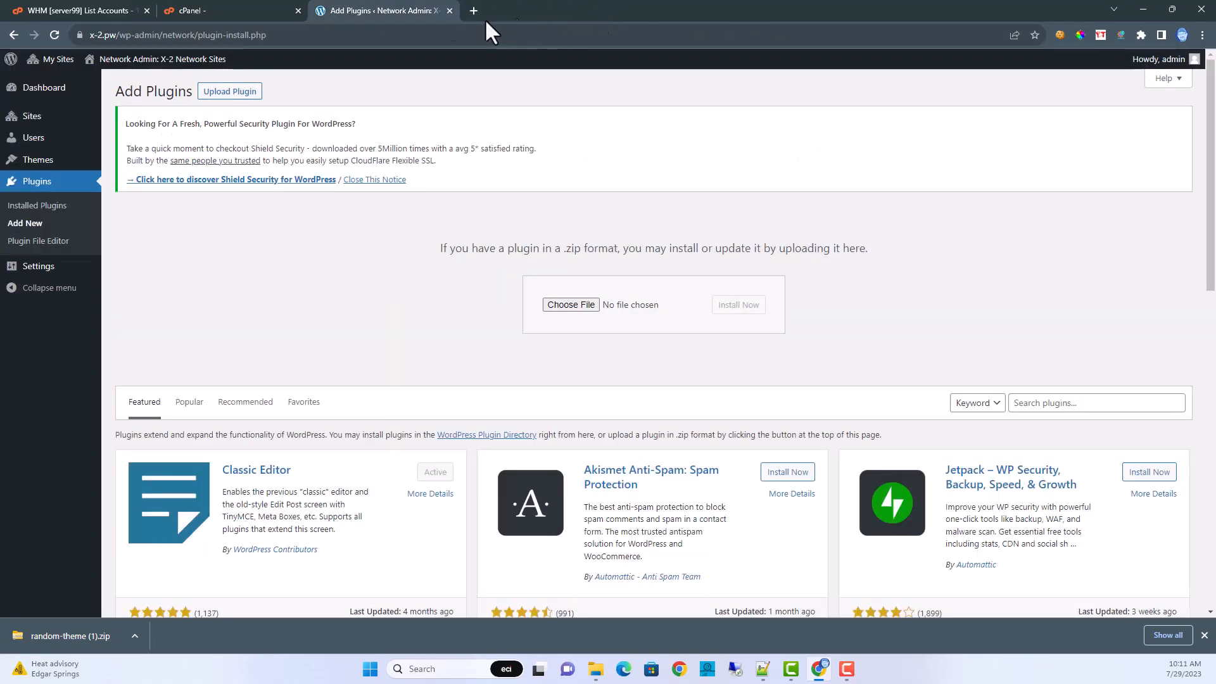
# - Upload random-theme (1).zip as a plugin, install it, and network-activate it
pyautogui.click(571, 305)
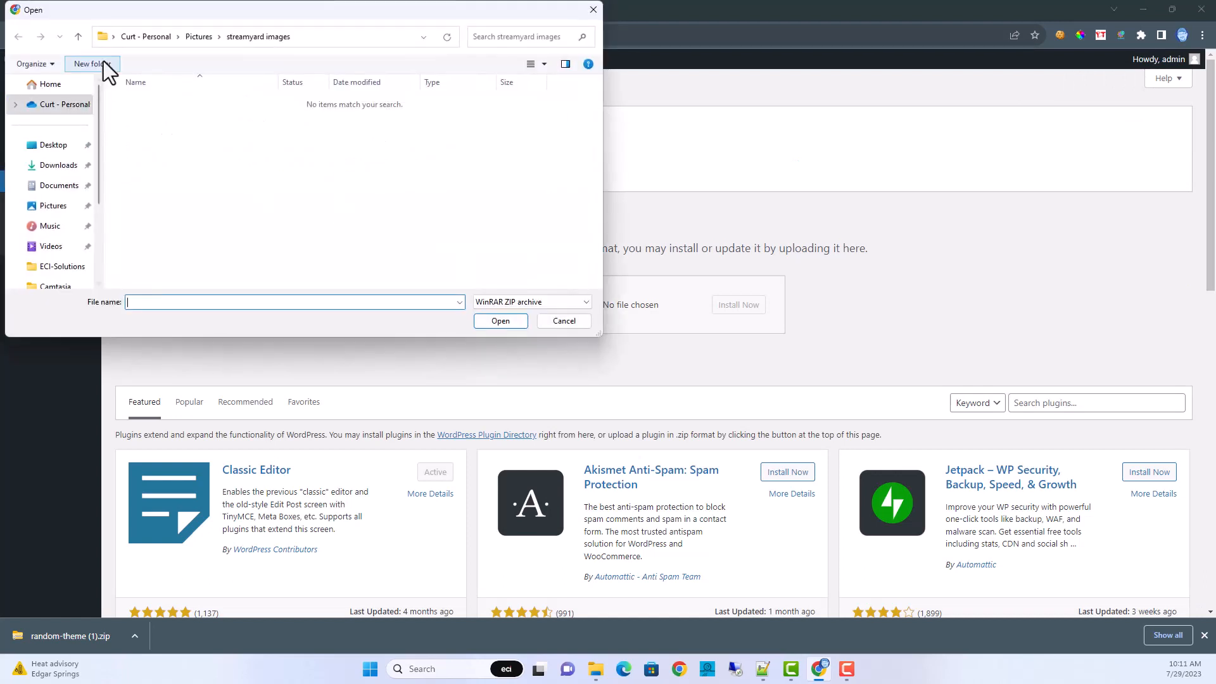
pyautogui.click(55, 165)
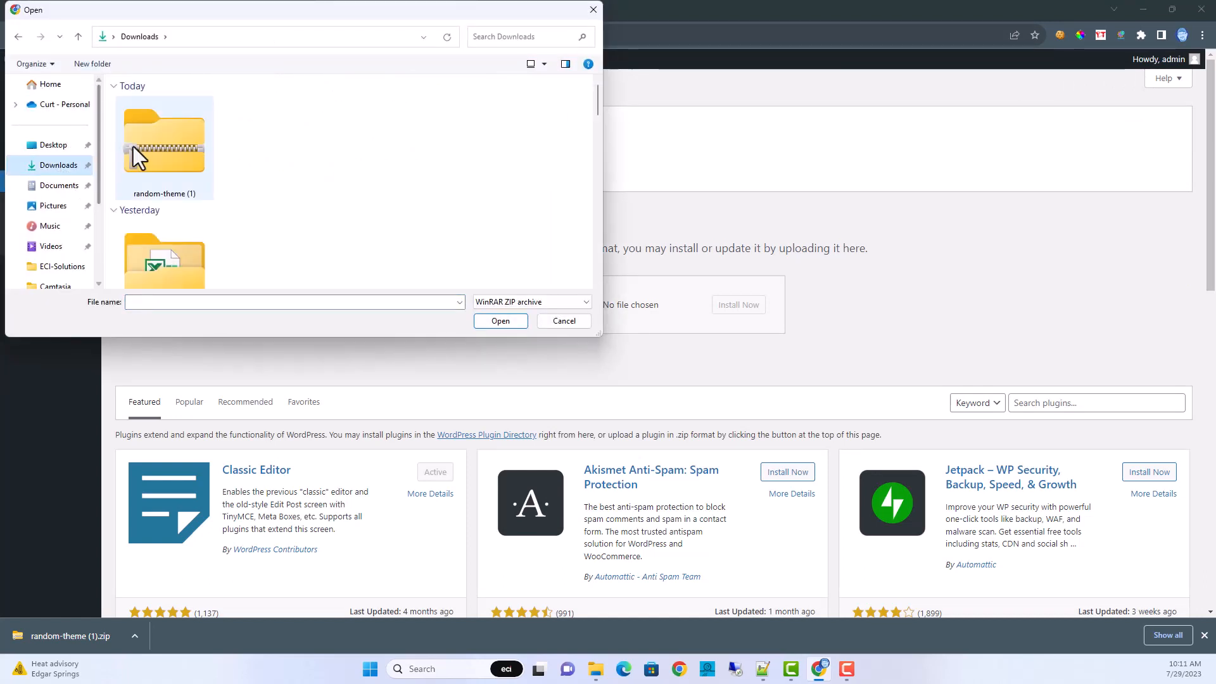
pyautogui.click(151, 147)
pyautogui.doubleClick(151, 147)
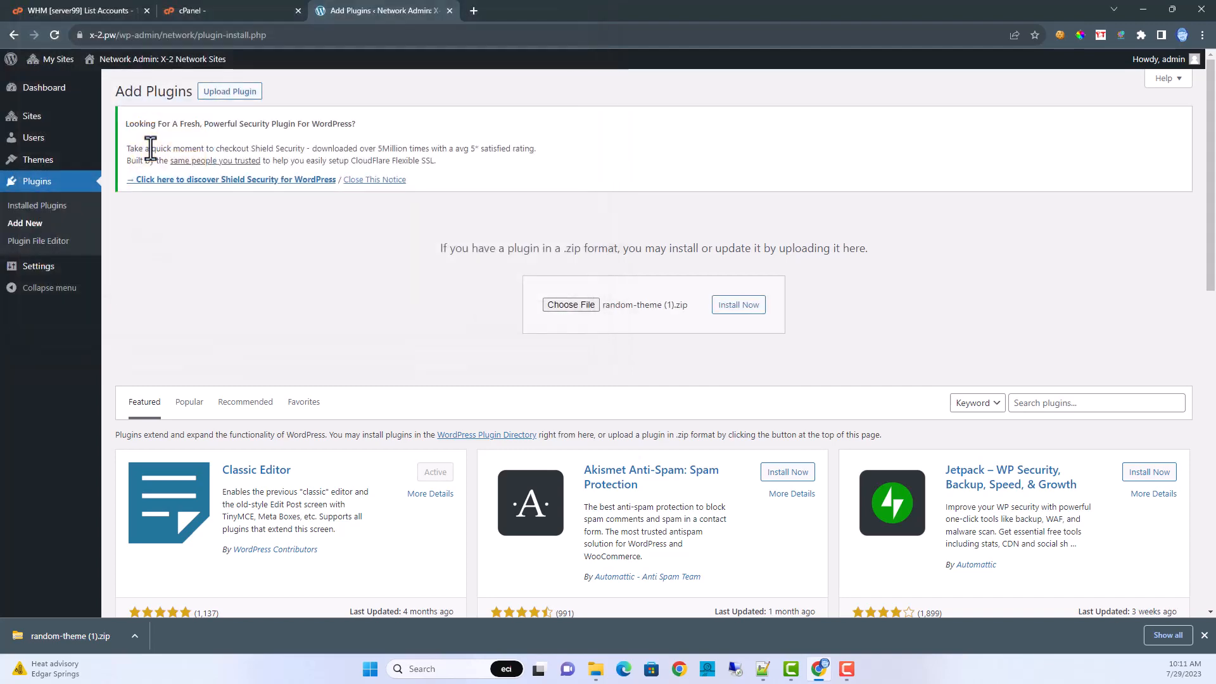
pyautogui.click(745, 305)
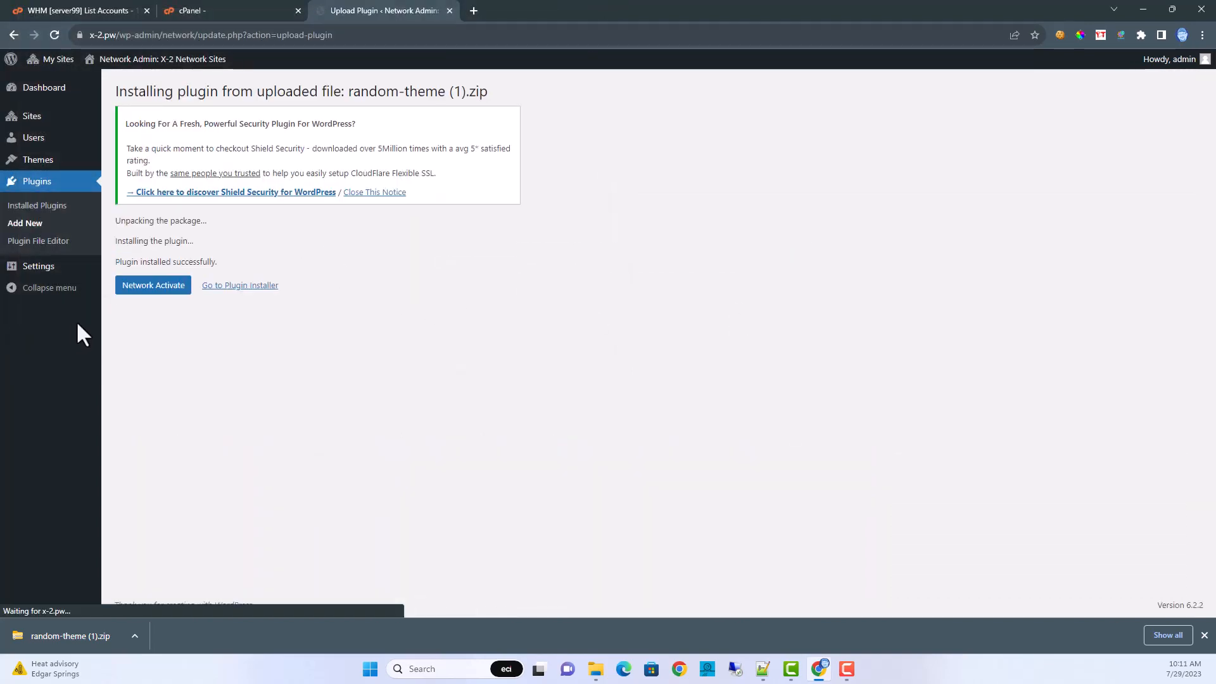
pyautogui.click(140, 294)
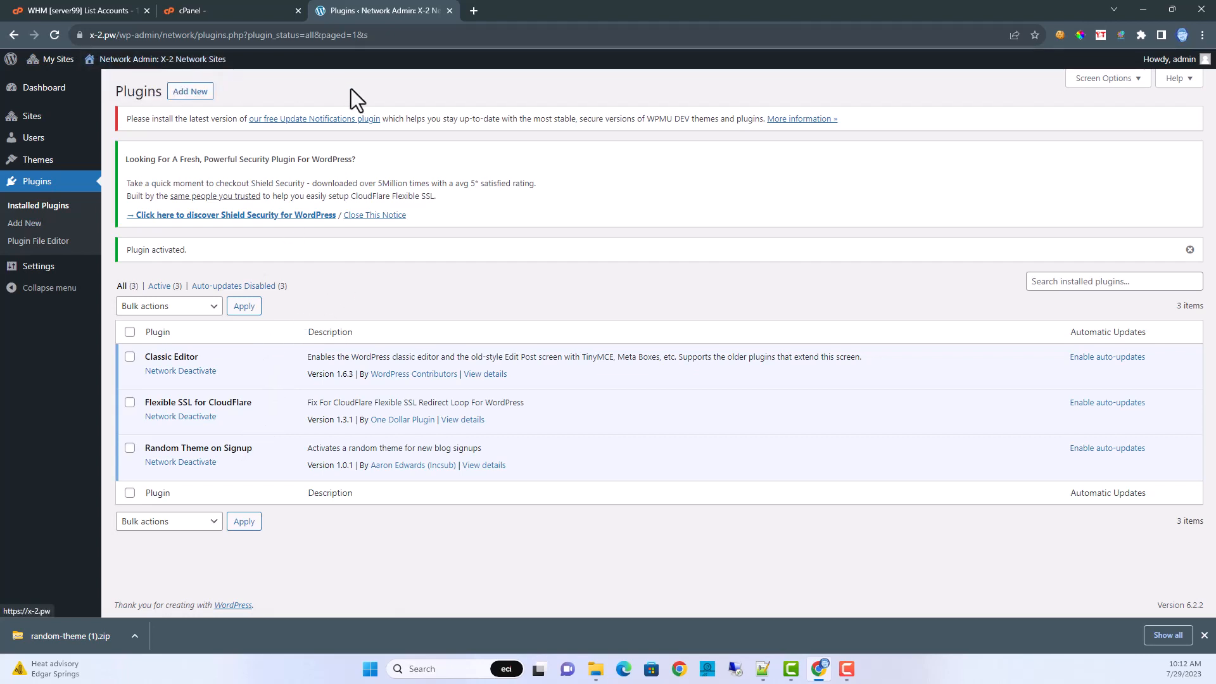
# - Open the network Installed Themes list and scroll through the 20 enabled themes
pyautogui.moveTo(66, 90)
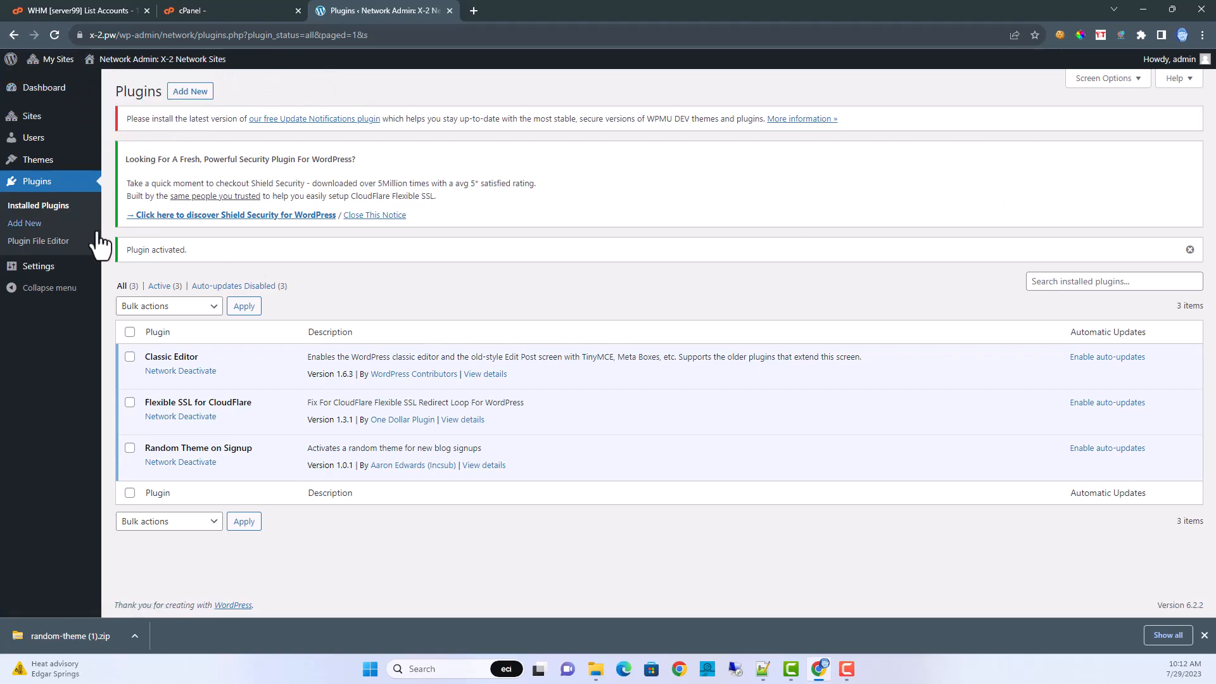
pyautogui.click(37, 163)
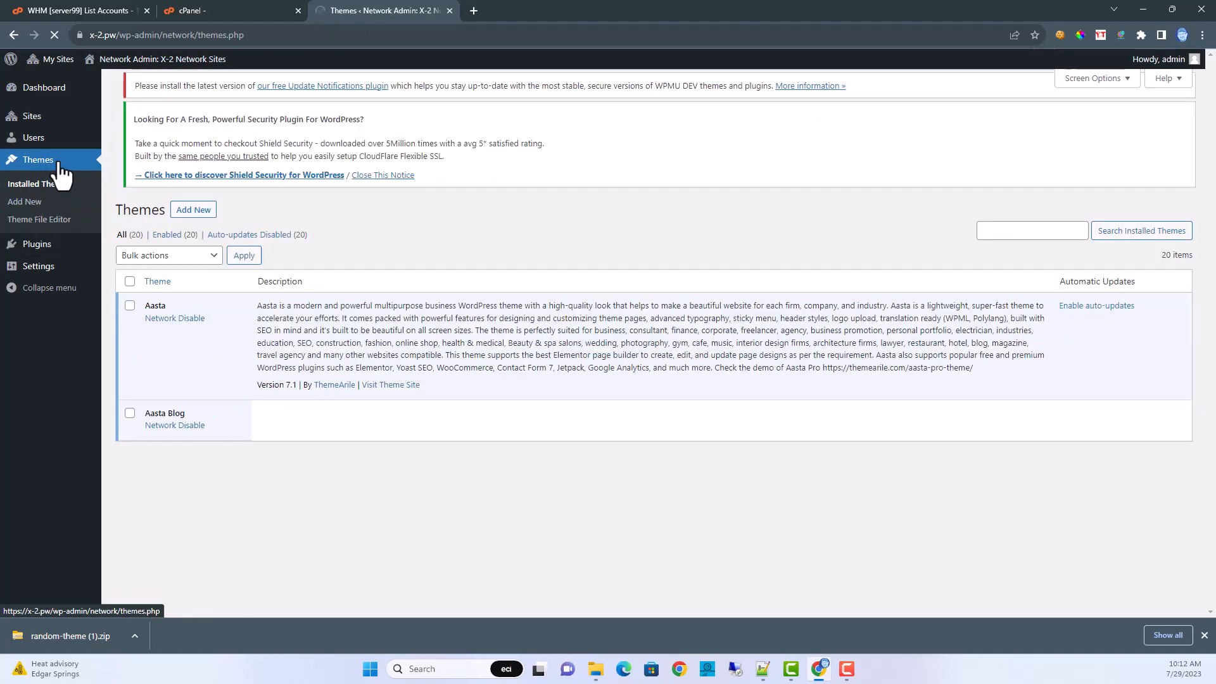
pyautogui.scroll(-5, 171, 361)
pyautogui.scroll(-16, 180, 365)
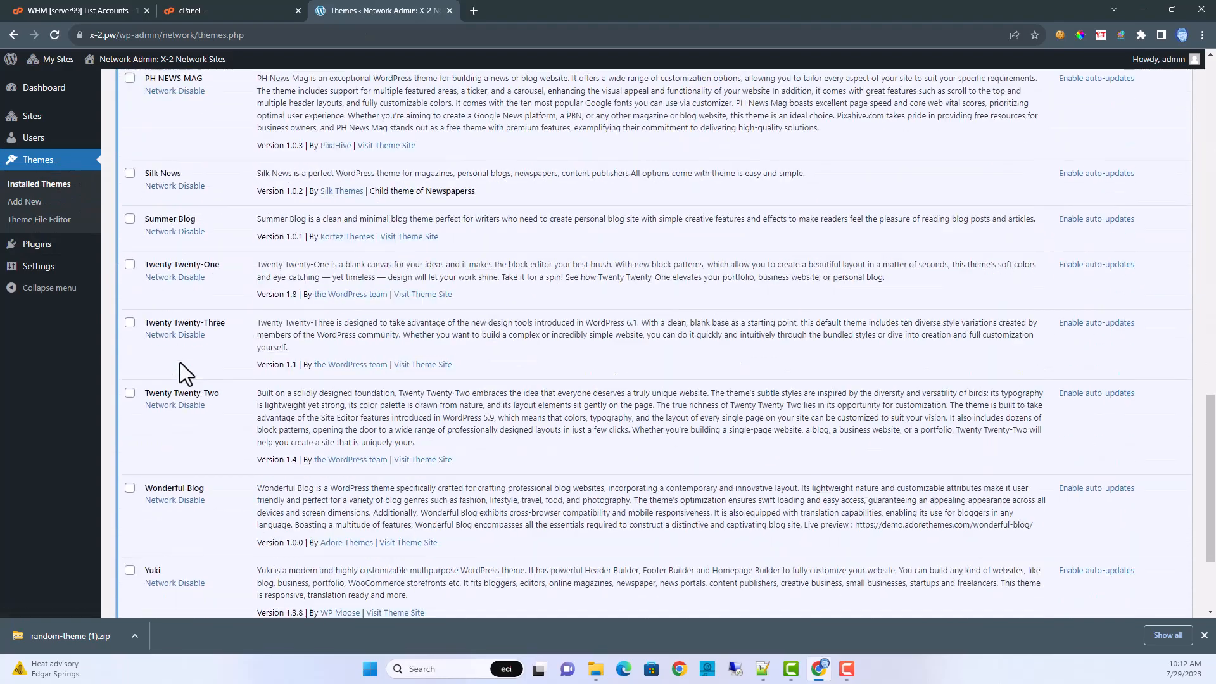
pyautogui.scroll(10, 178, 360)
pyautogui.scroll(15, 179, 357)
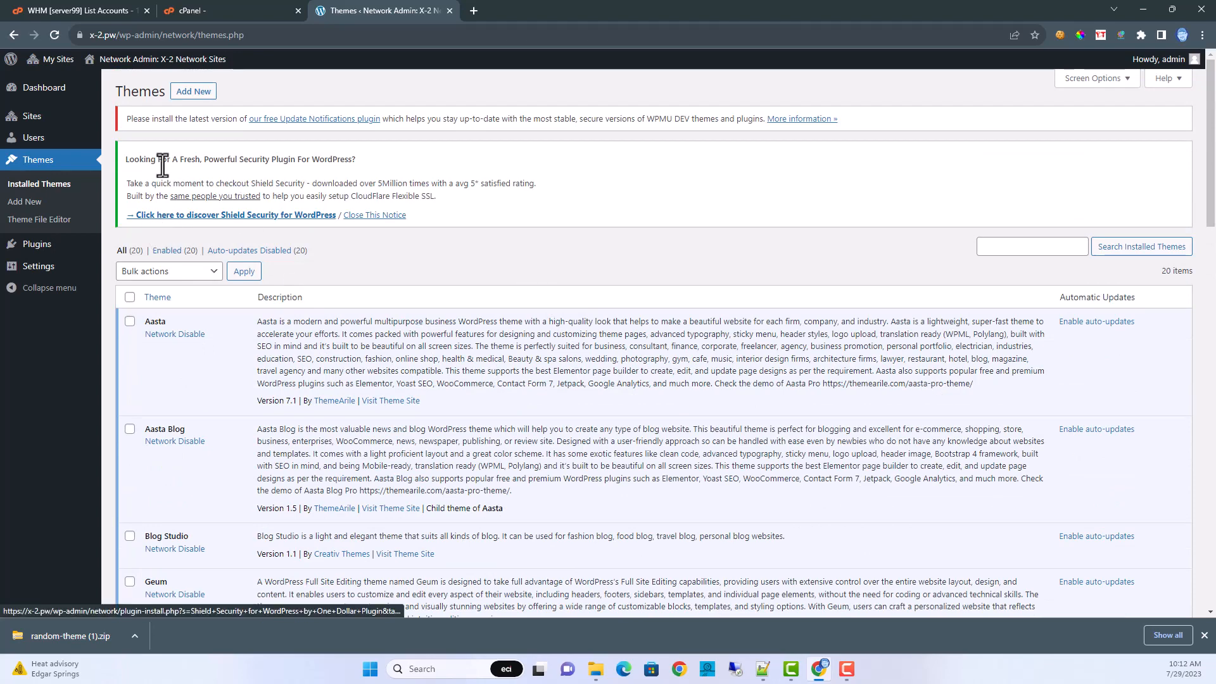
pyautogui.moveTo(48, 120)
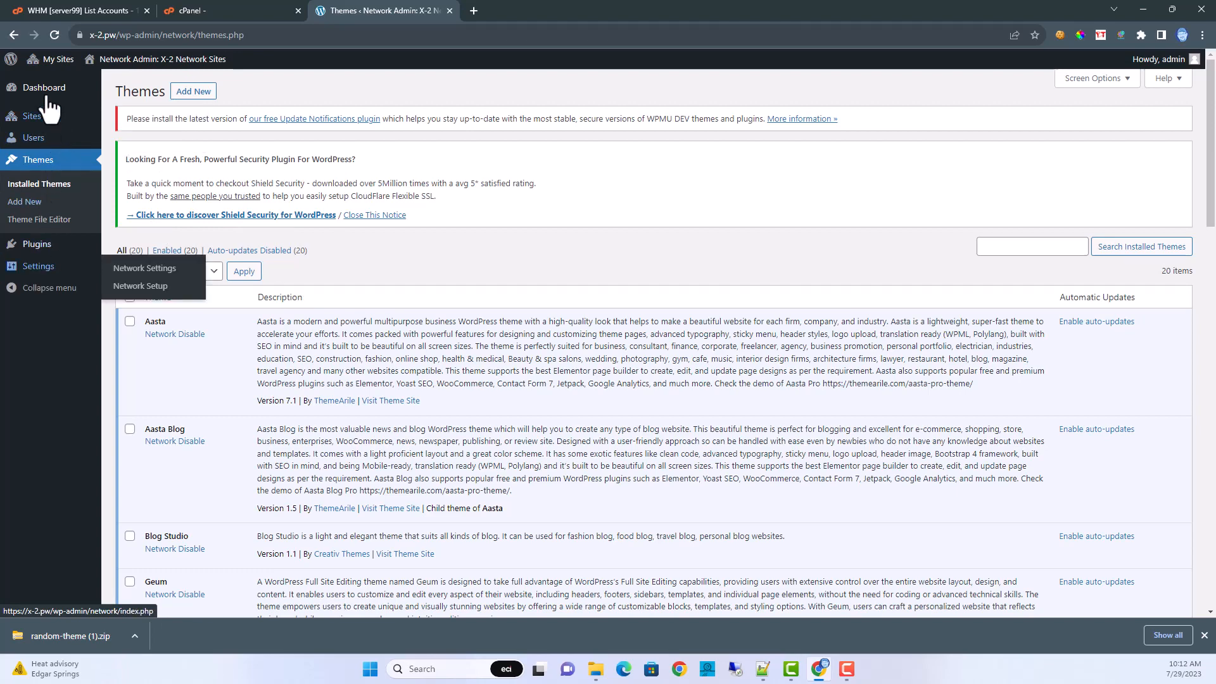
# - Open the Network Admin Users list and select the editor's username and e-mail address
pyautogui.moveTo(54, 63)
pyautogui.moveTo(116, 89)
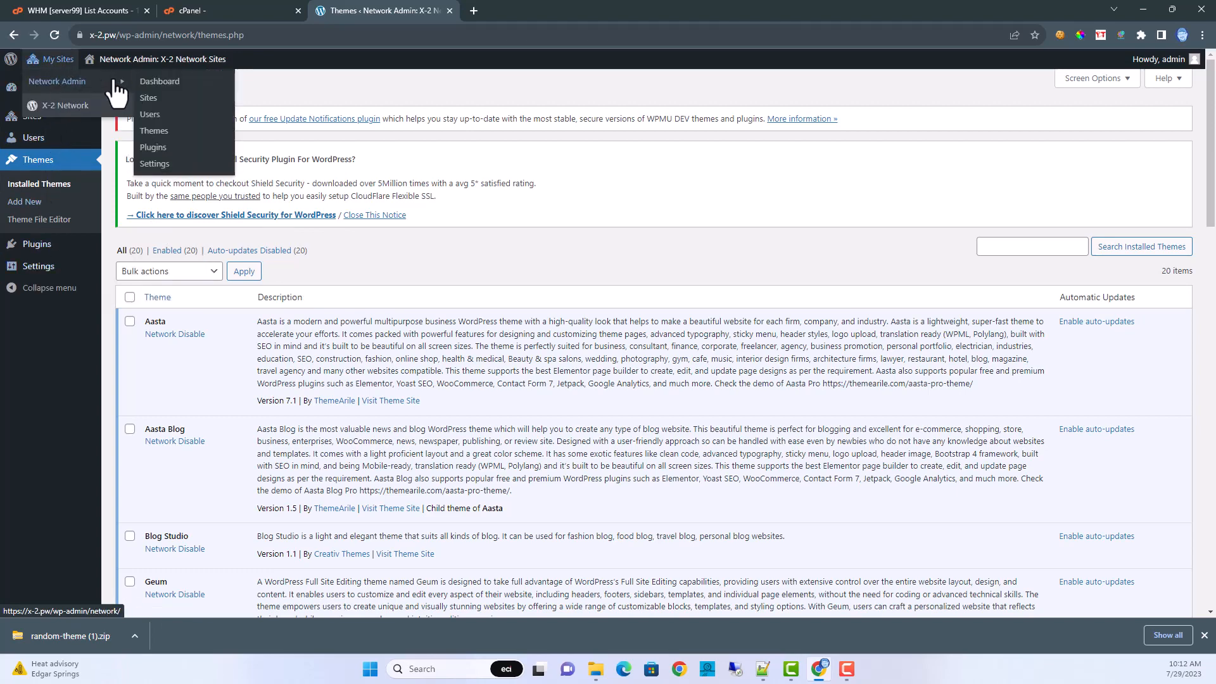
pyautogui.click(150, 115)
pyautogui.moveTo(245, 357)
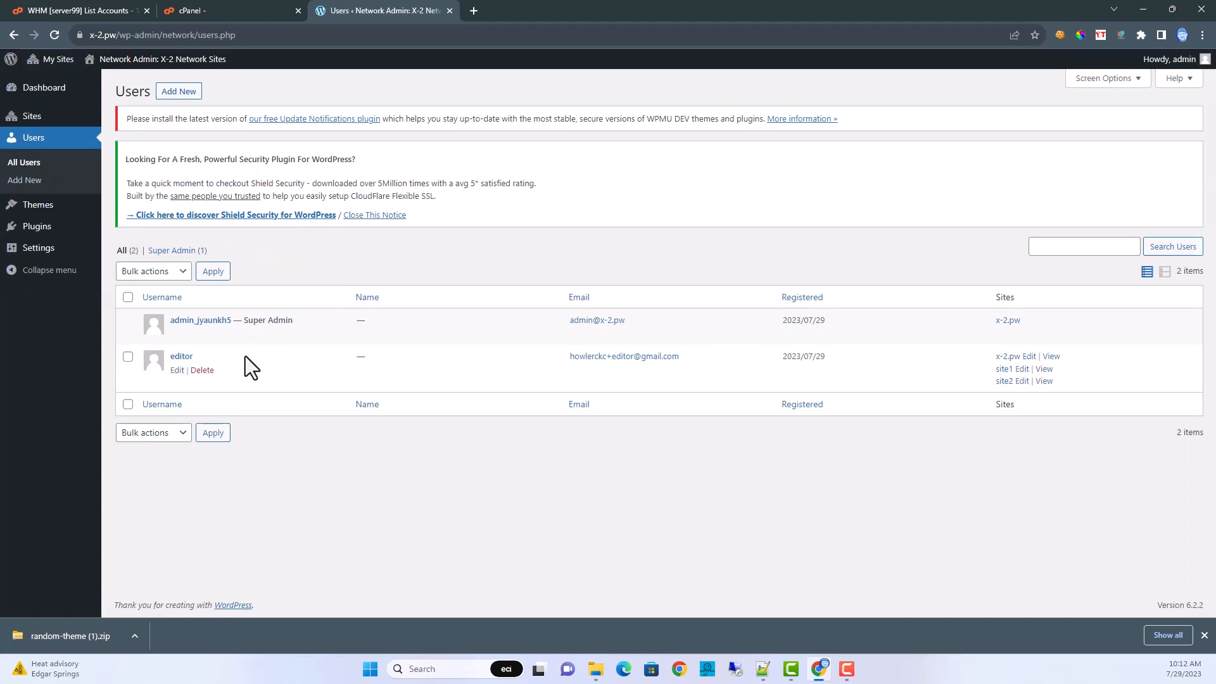
pyautogui.moveTo(195, 356); pyautogui.dragTo(166, 354)
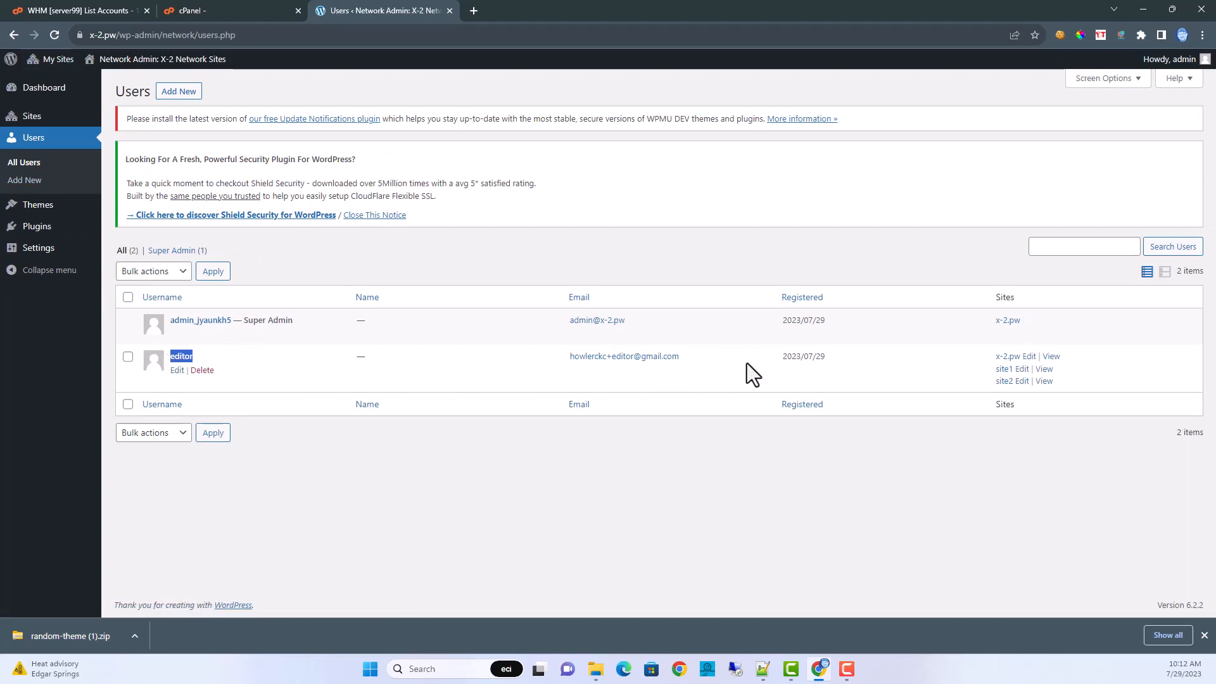
pyautogui.moveTo(706, 357); pyautogui.dragTo(563, 362)
pyautogui.hotkey('ctrl', 'c')
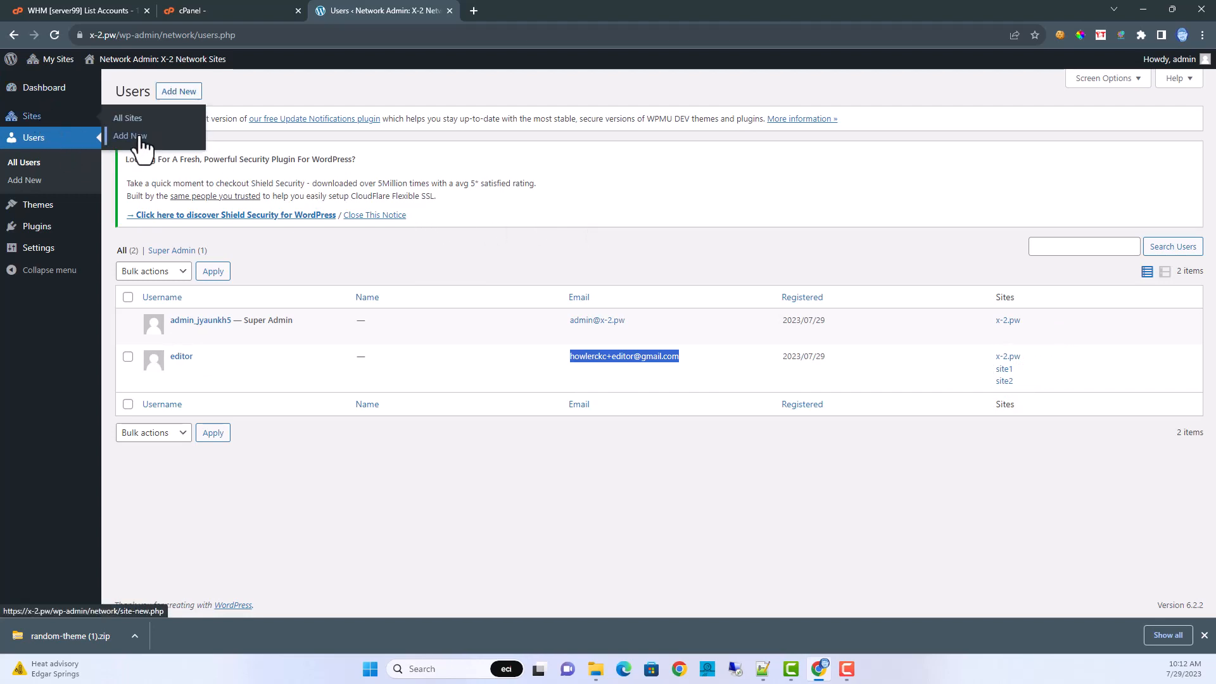
# - Add a network site at address site3 titled Site3, pasting the editor's e-mail as admin
pyautogui.click(135, 137)
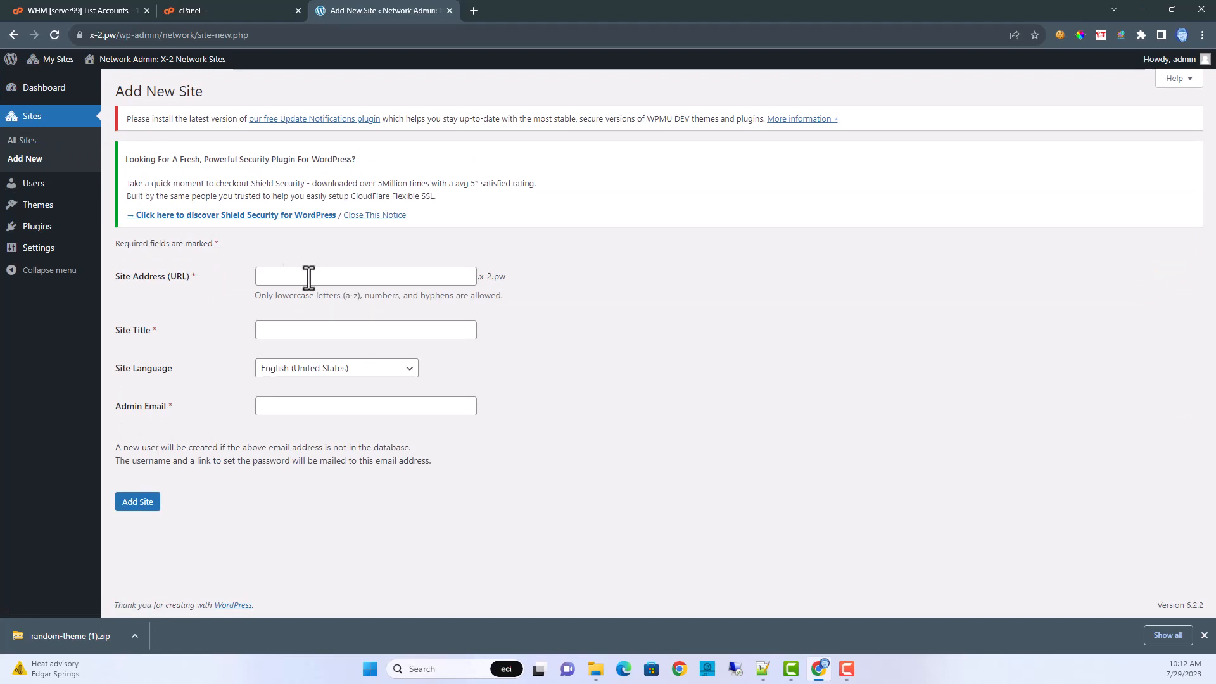
pyautogui.click(308, 277)
pyautogui.write('site3')
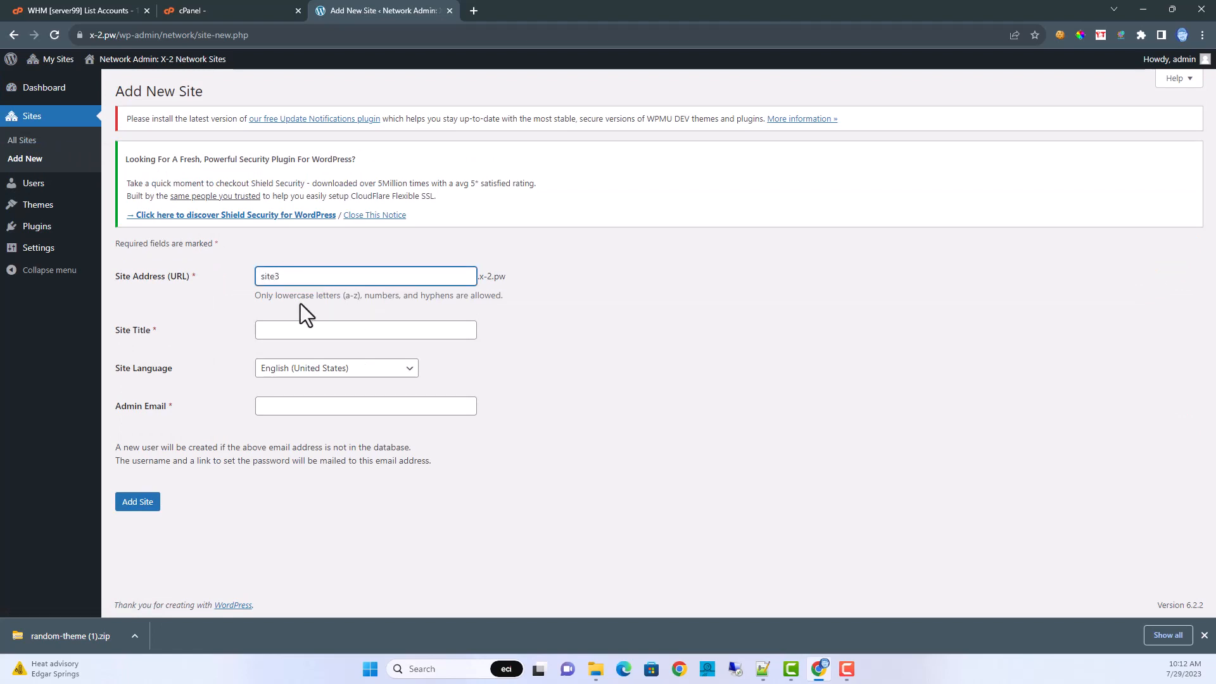
pyautogui.click(277, 330)
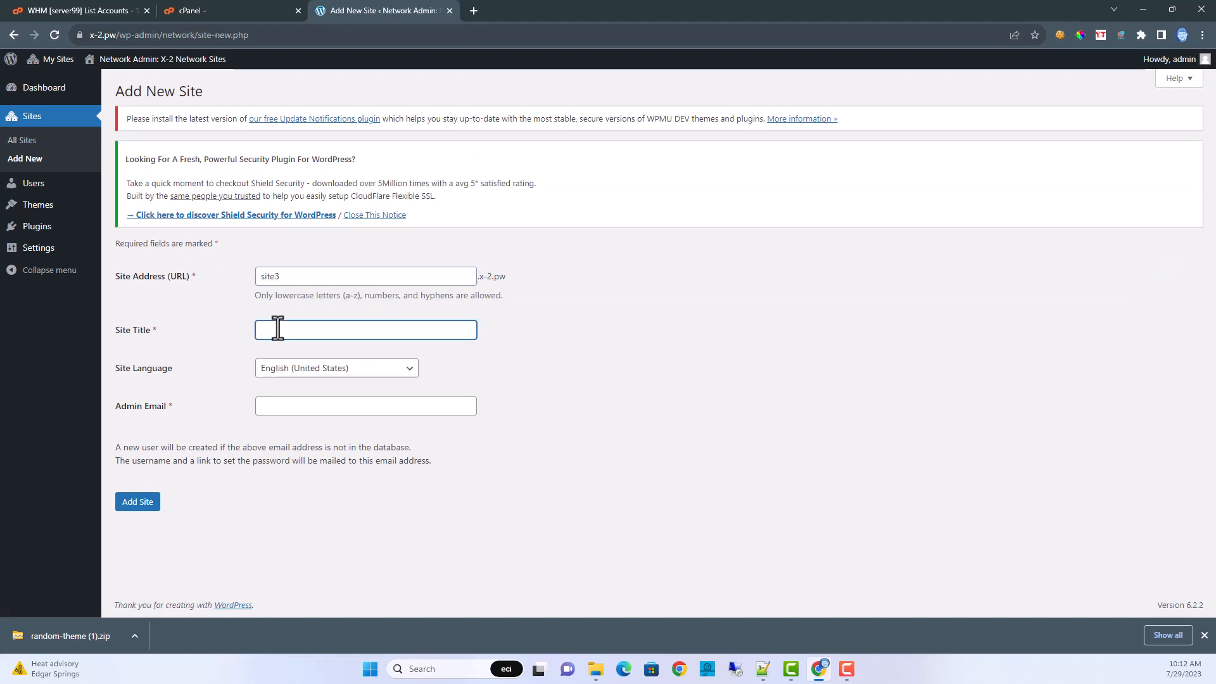
pyautogui.write('Site3')
pyautogui.click(342, 412)
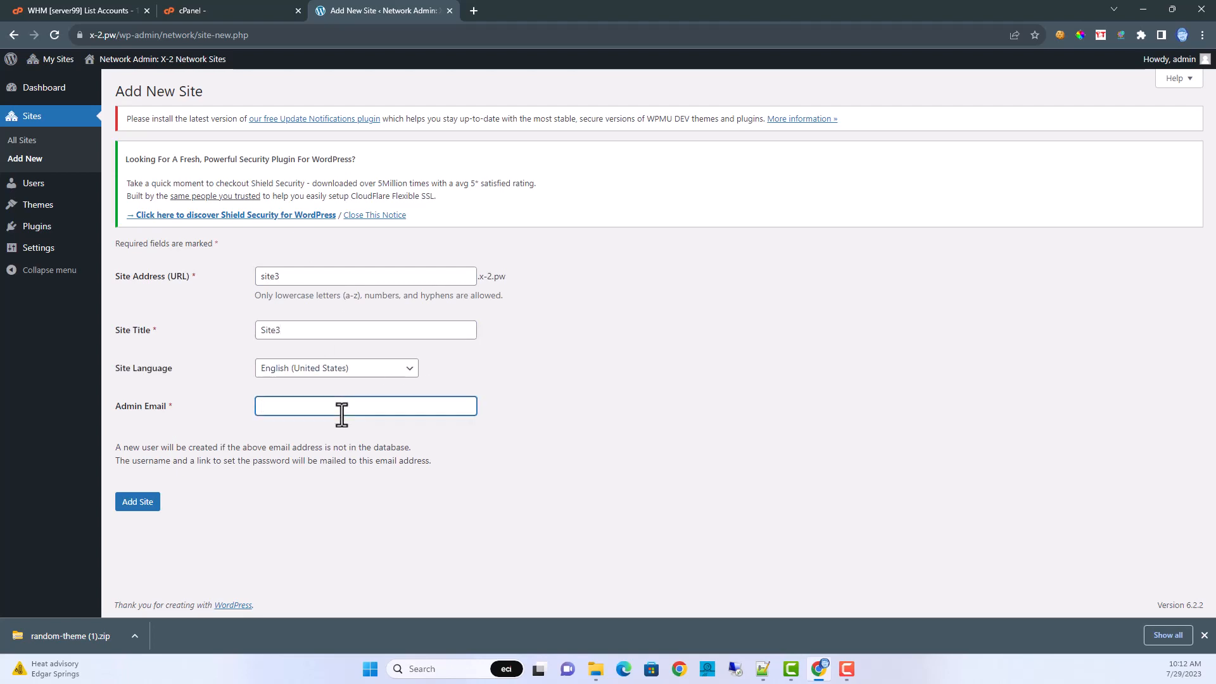
pyautogui.hotkey('ctrl', 'v')
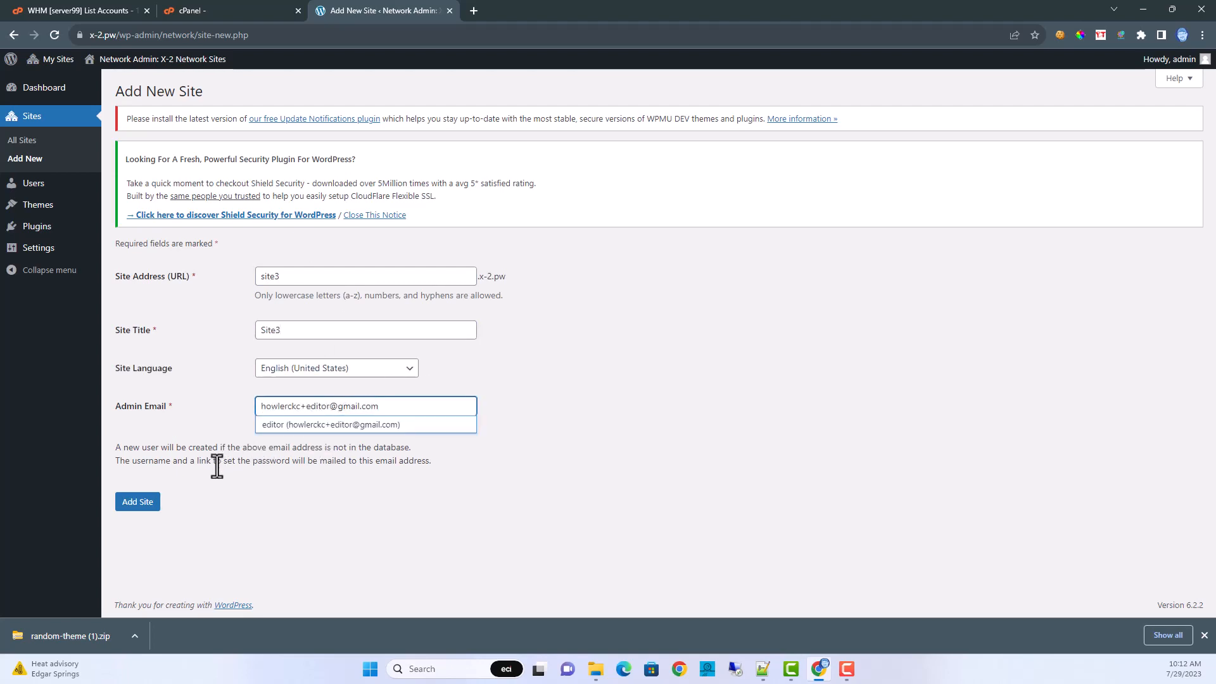
pyautogui.click(132, 506)
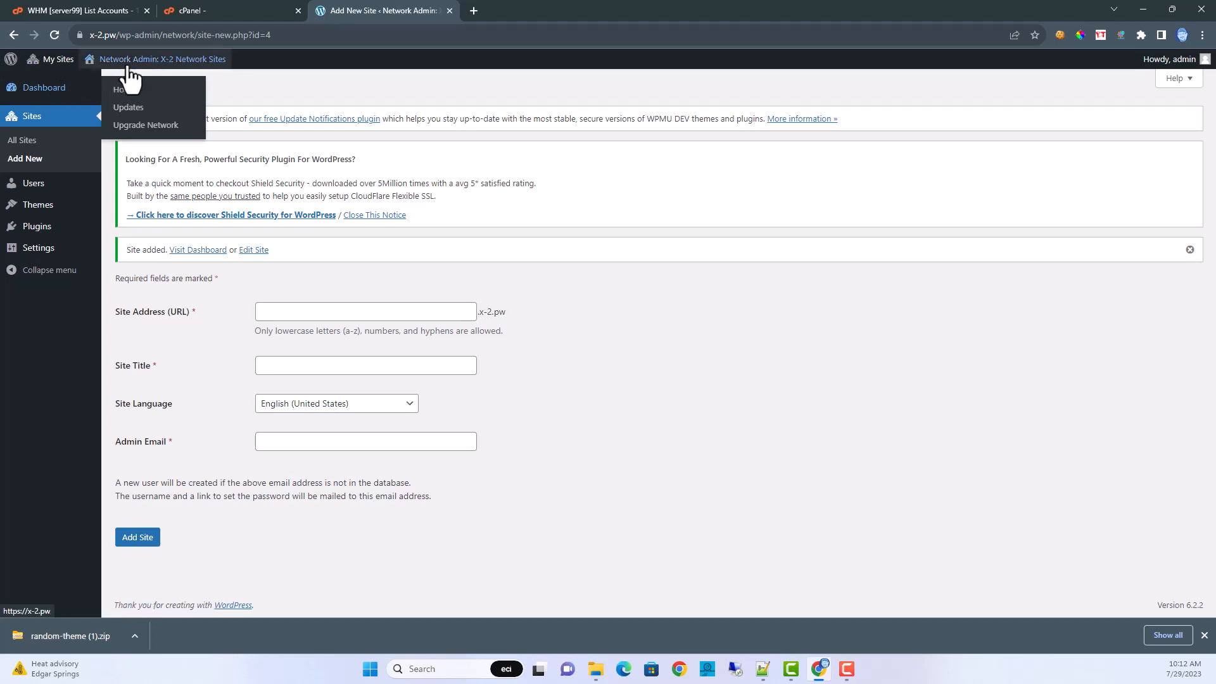
# - Open site3's front page from the Sites list in a new tab, then return to Sites
pyautogui.moveTo(101, 107)
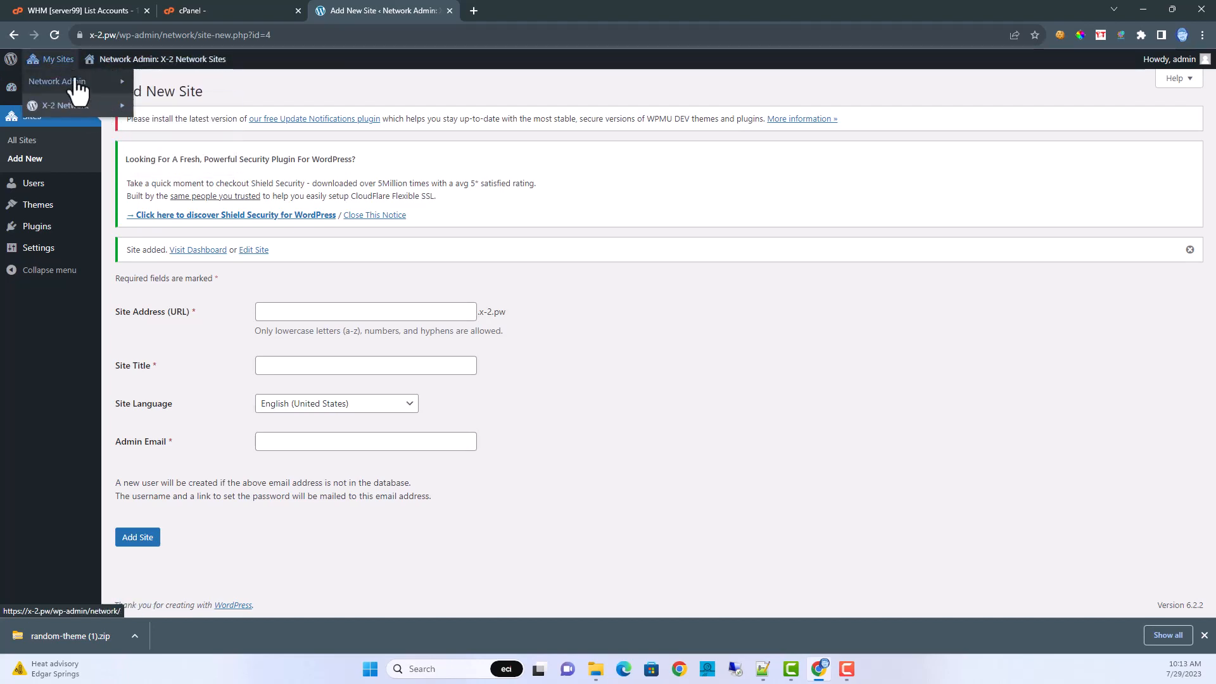
pyautogui.moveTo(82, 89)
pyautogui.click(150, 99)
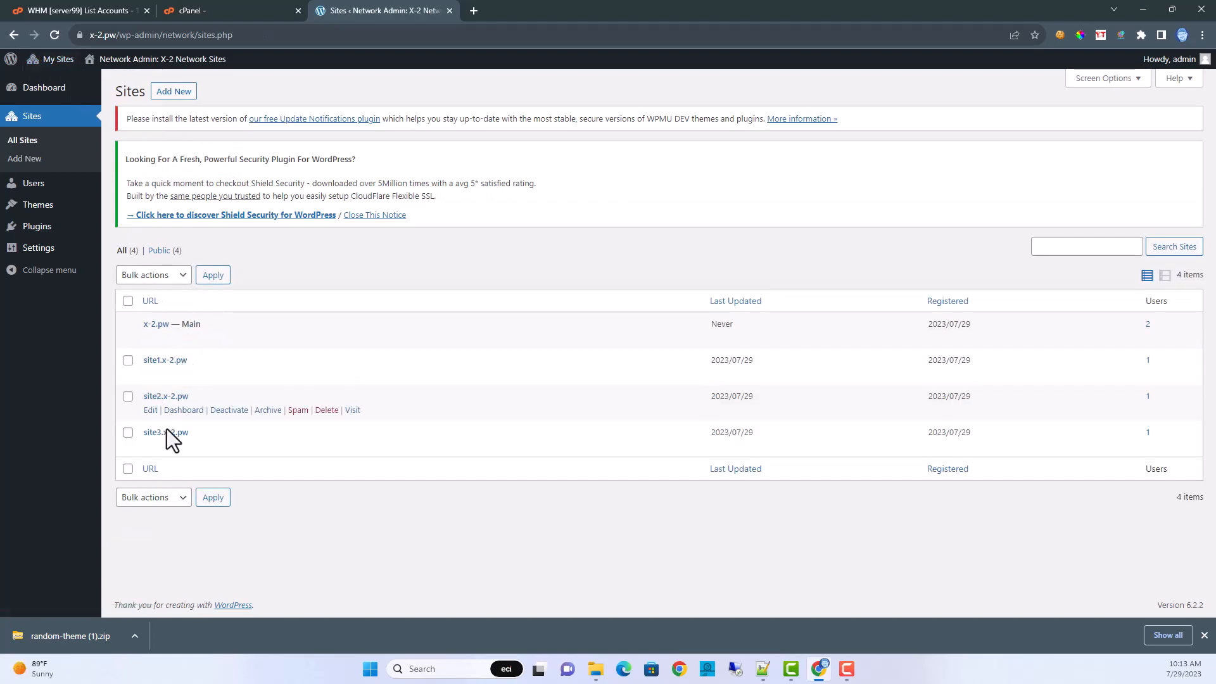
pyautogui.rightClick(352, 447)
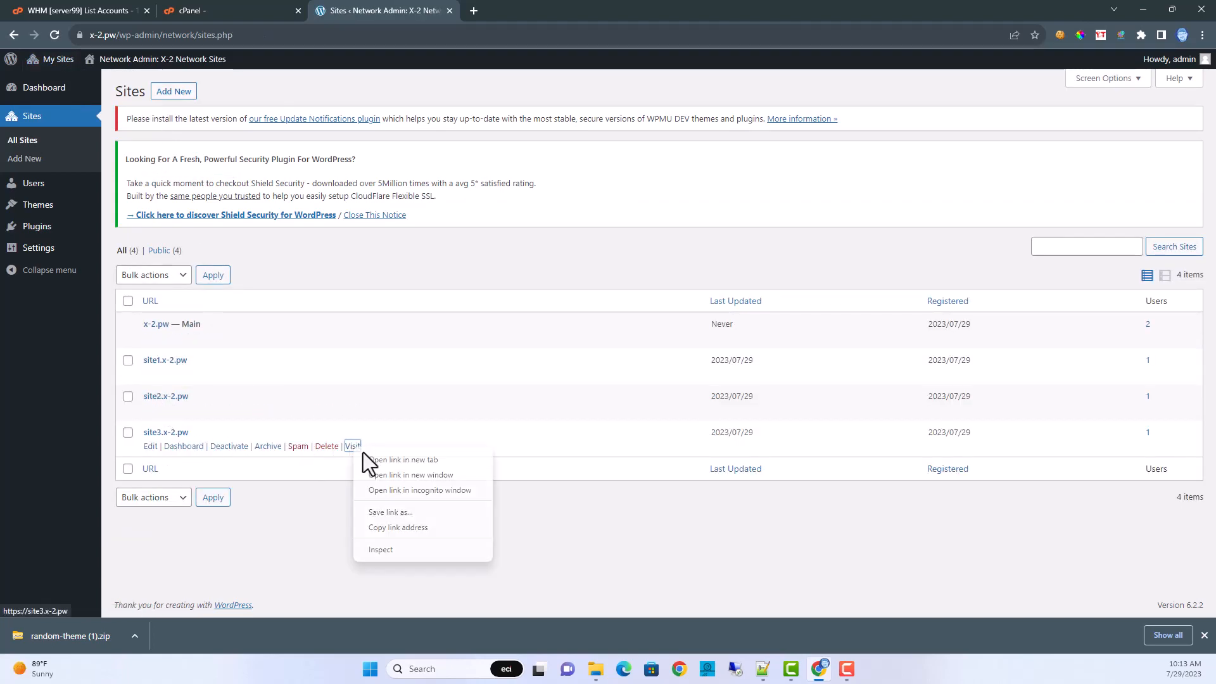
pyautogui.click(380, 459)
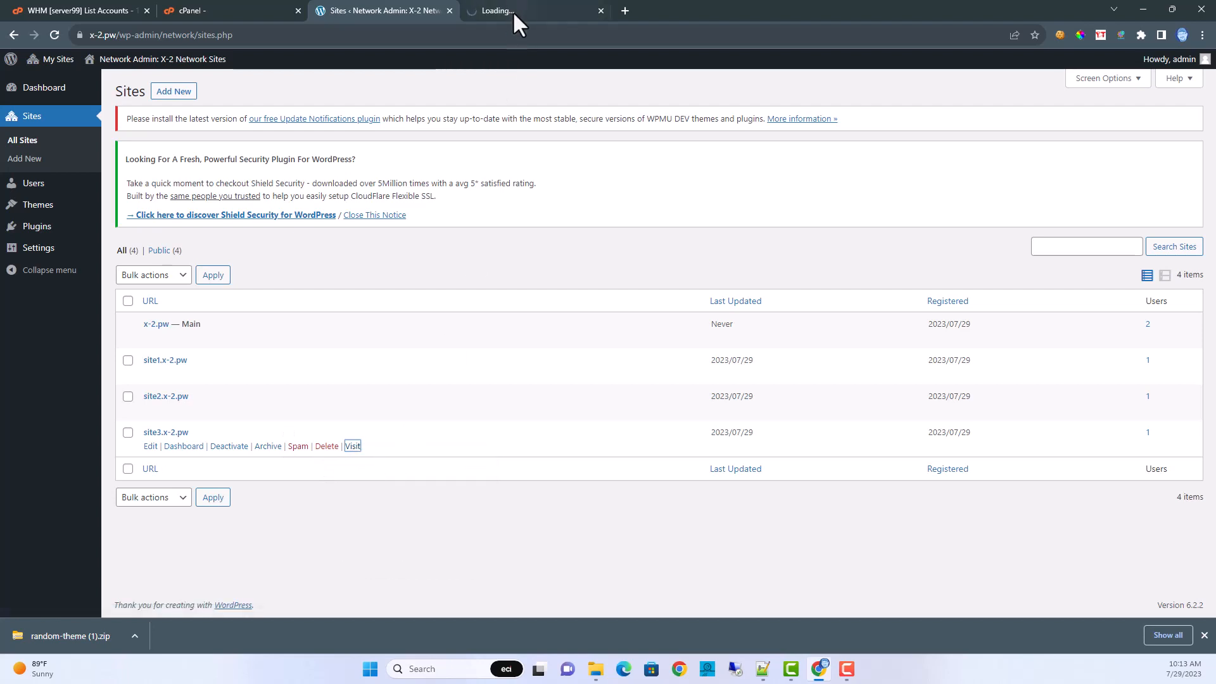
pyautogui.click(512, 10)
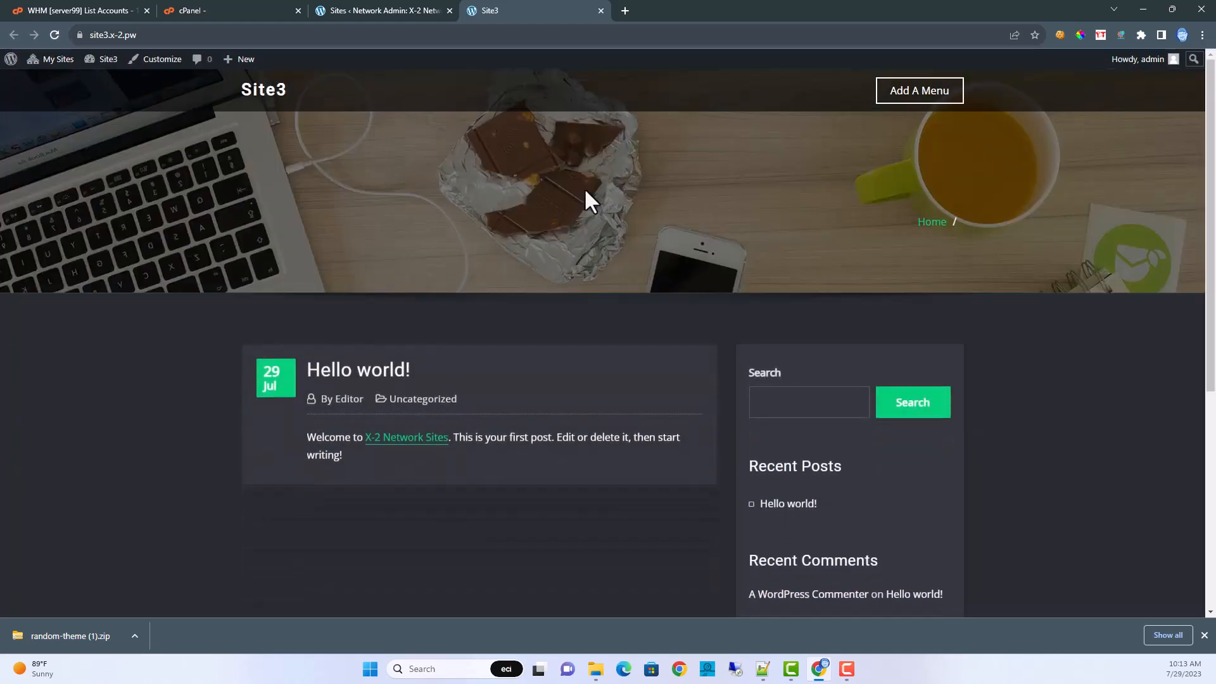
pyautogui.click(374, 13)
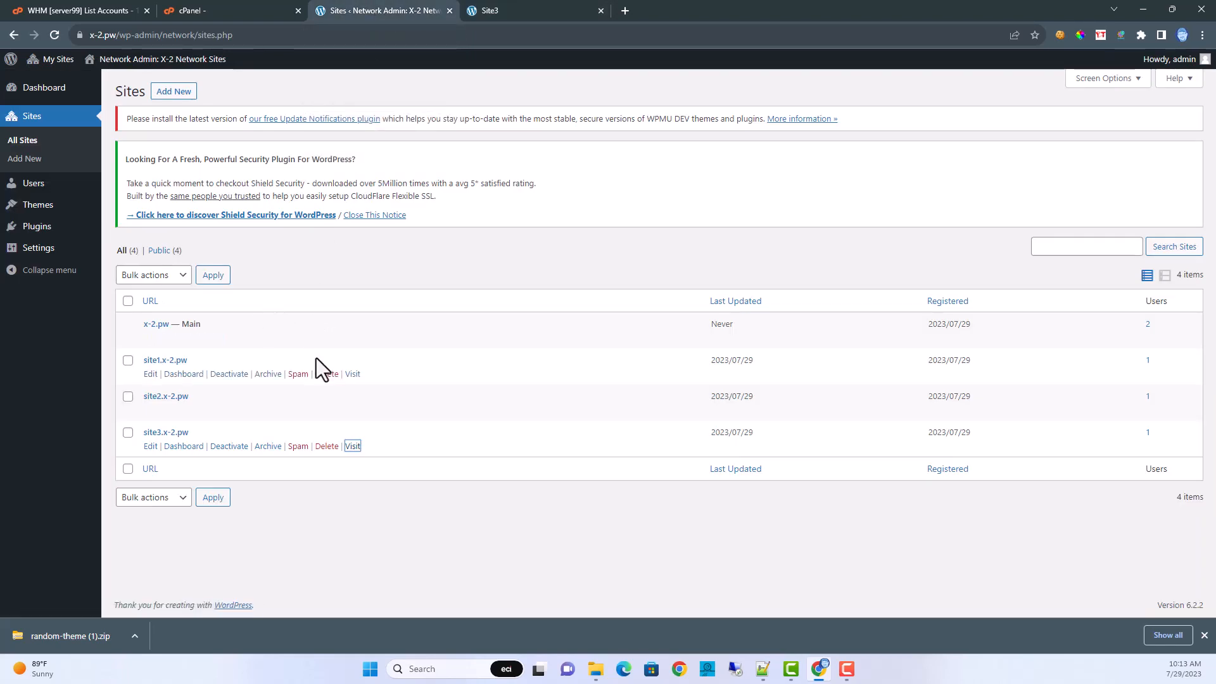
# - Create a 'wphorde' application password on the editor's profile and select the generated password
pyautogui.moveTo(37, 190)
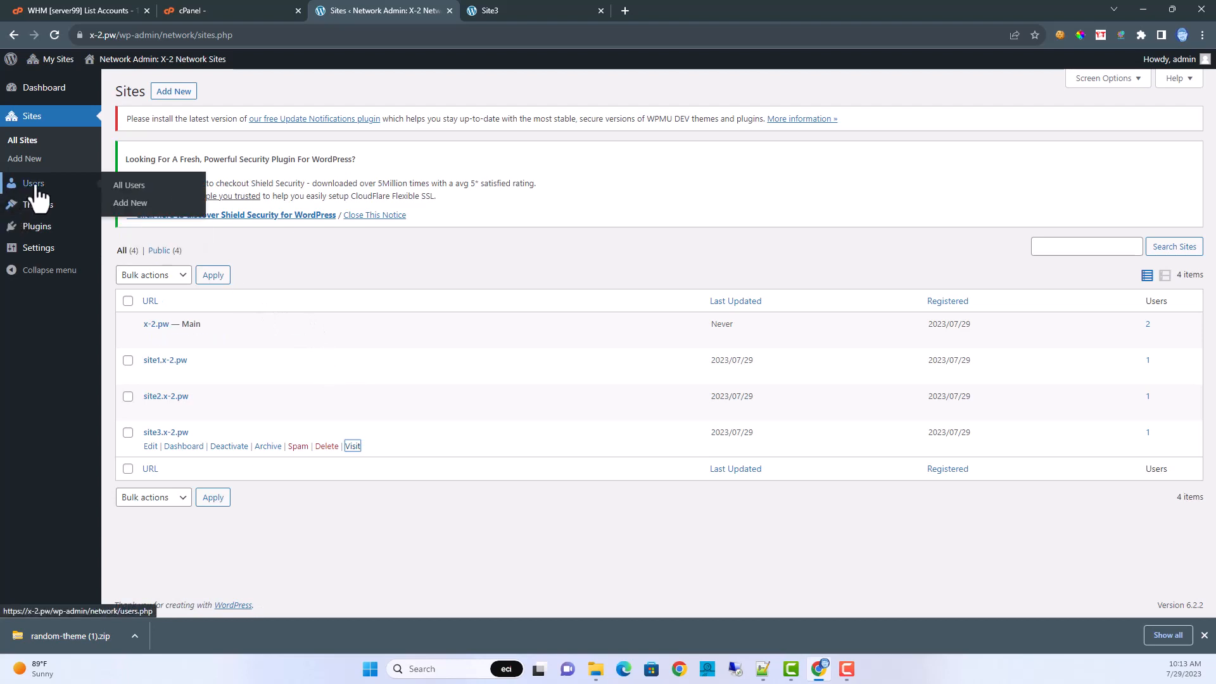
pyautogui.click(126, 188)
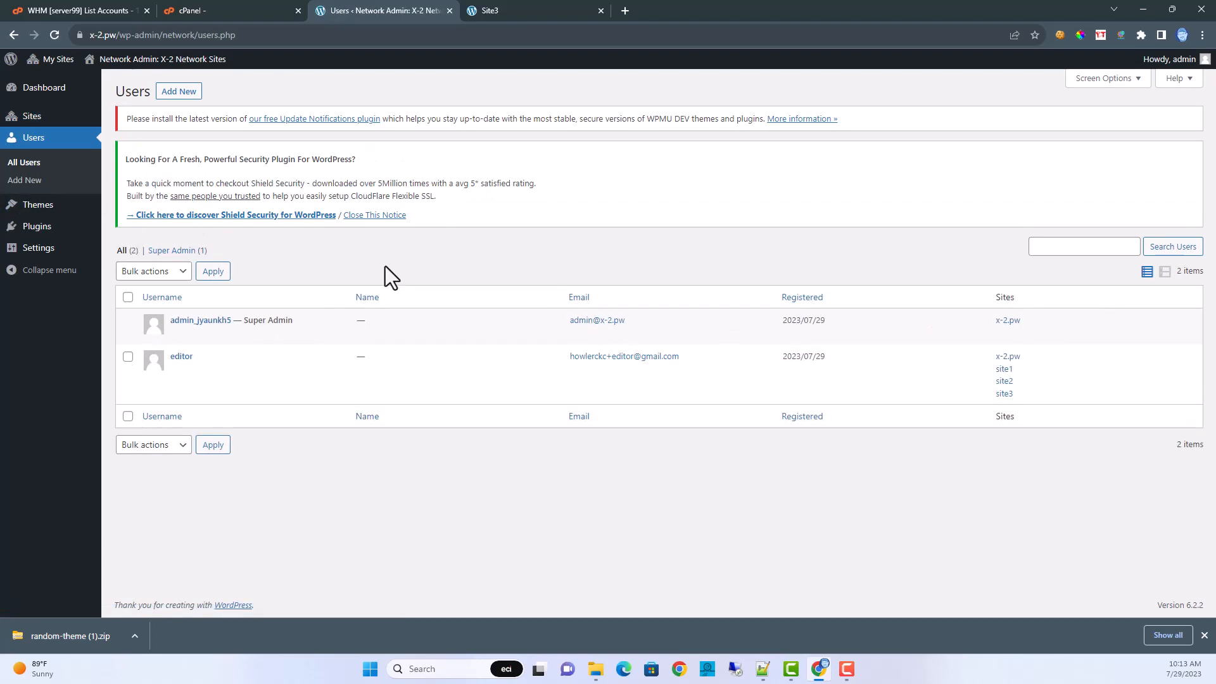
pyautogui.moveTo(194, 395)
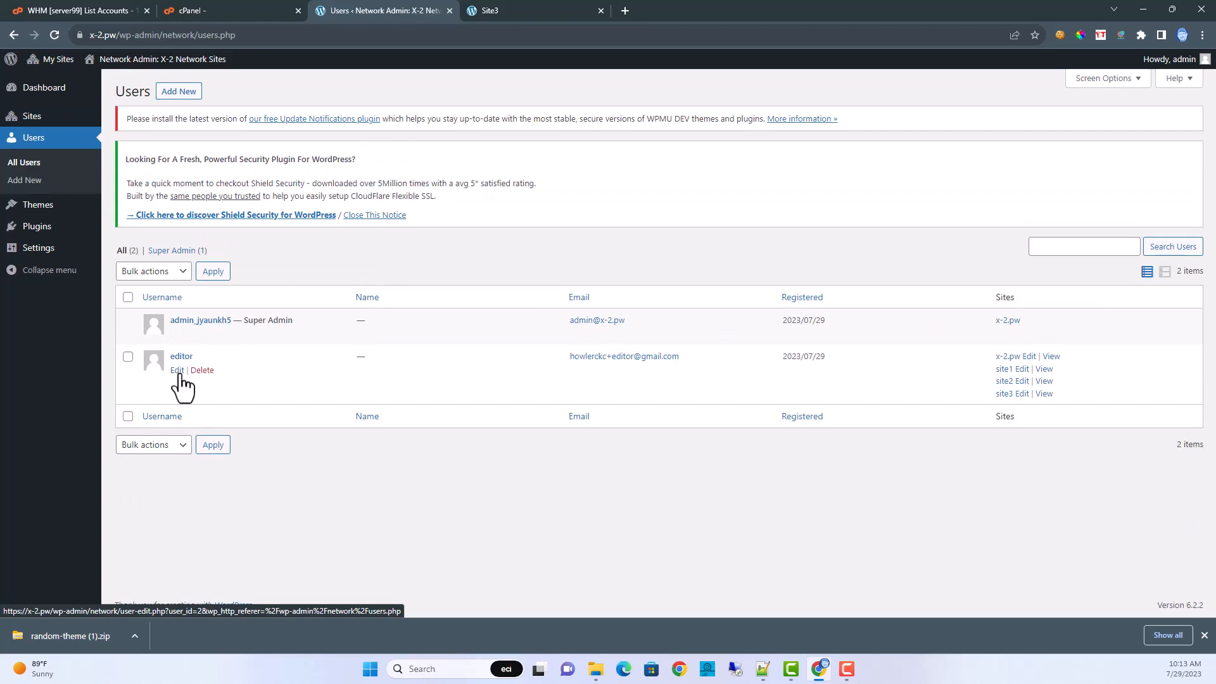
pyautogui.click(178, 372)
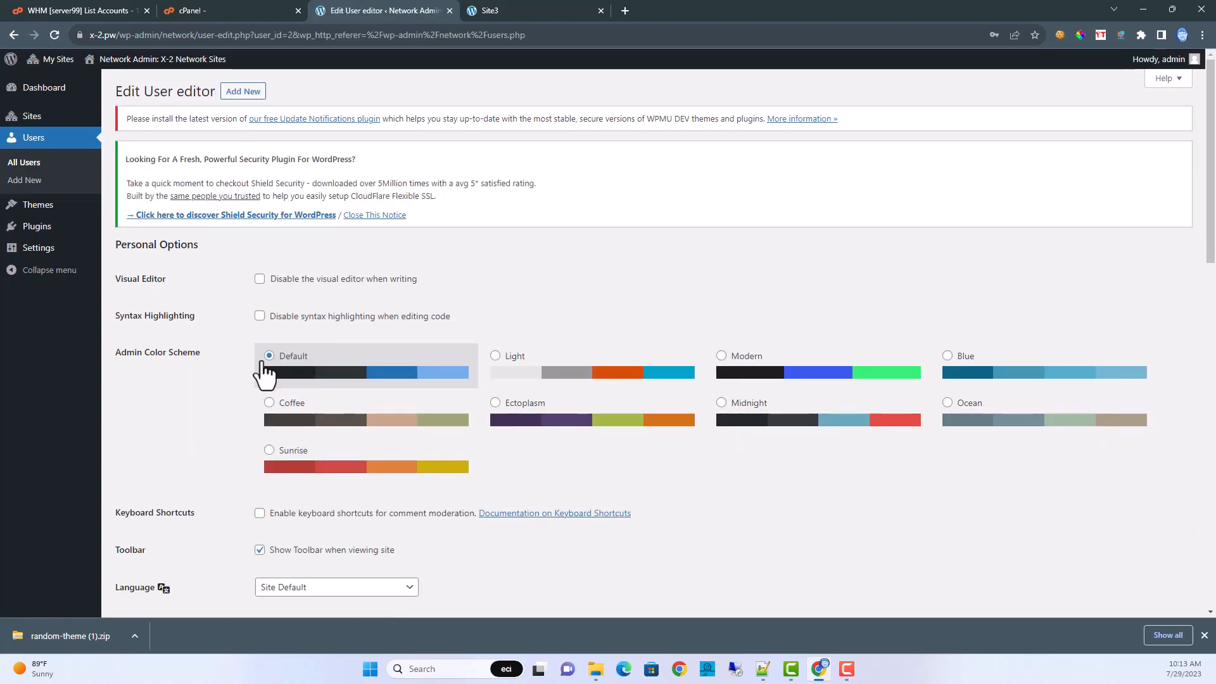
pyautogui.scroll(-6, 254, 367)
pyautogui.scroll(-9, 190, 365)
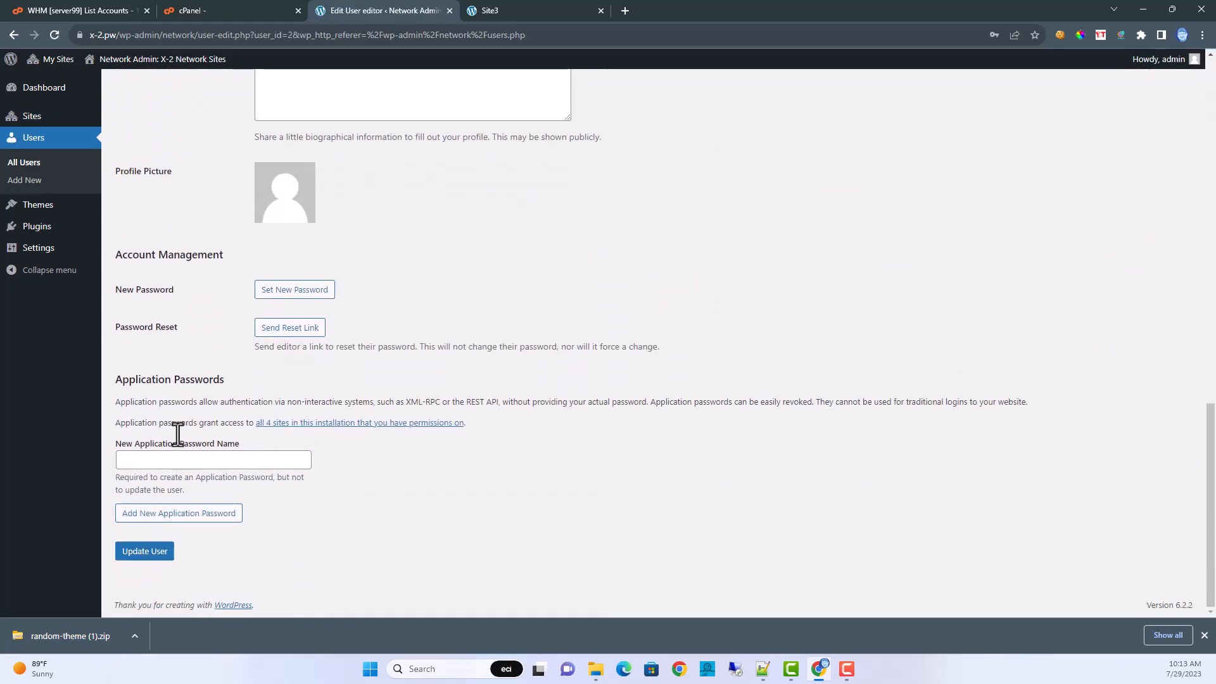
pyautogui.click(166, 457)
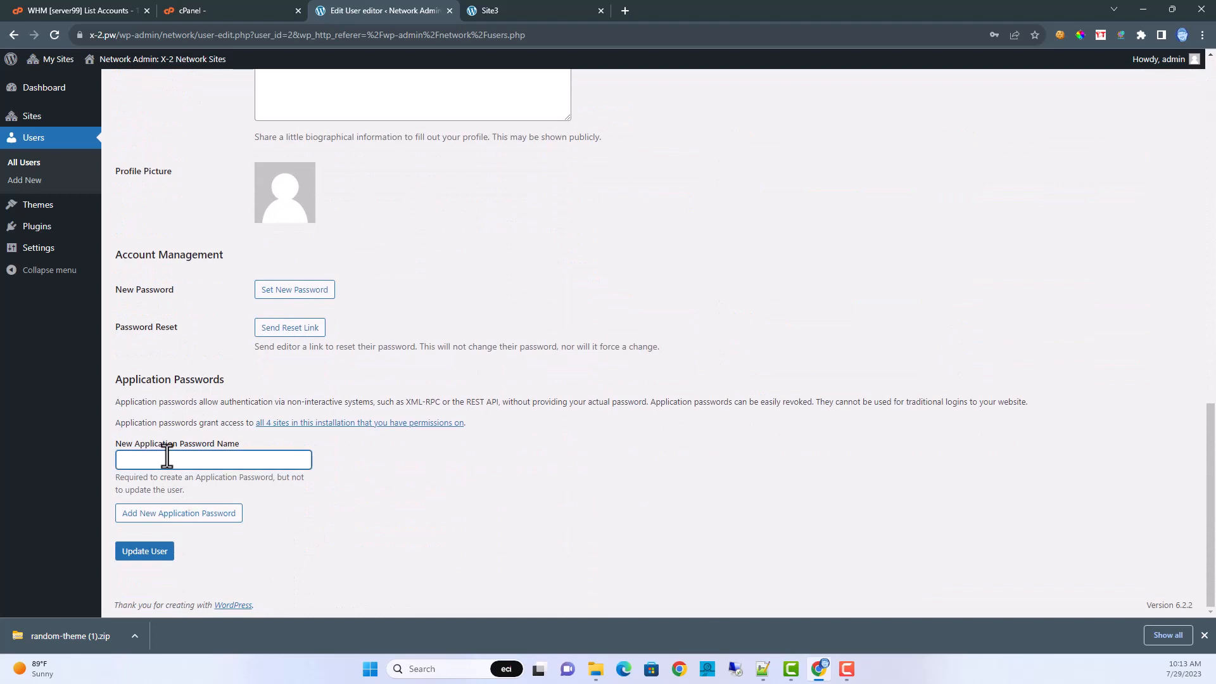
pyautogui.write('wphorde')
pyautogui.click(184, 514)
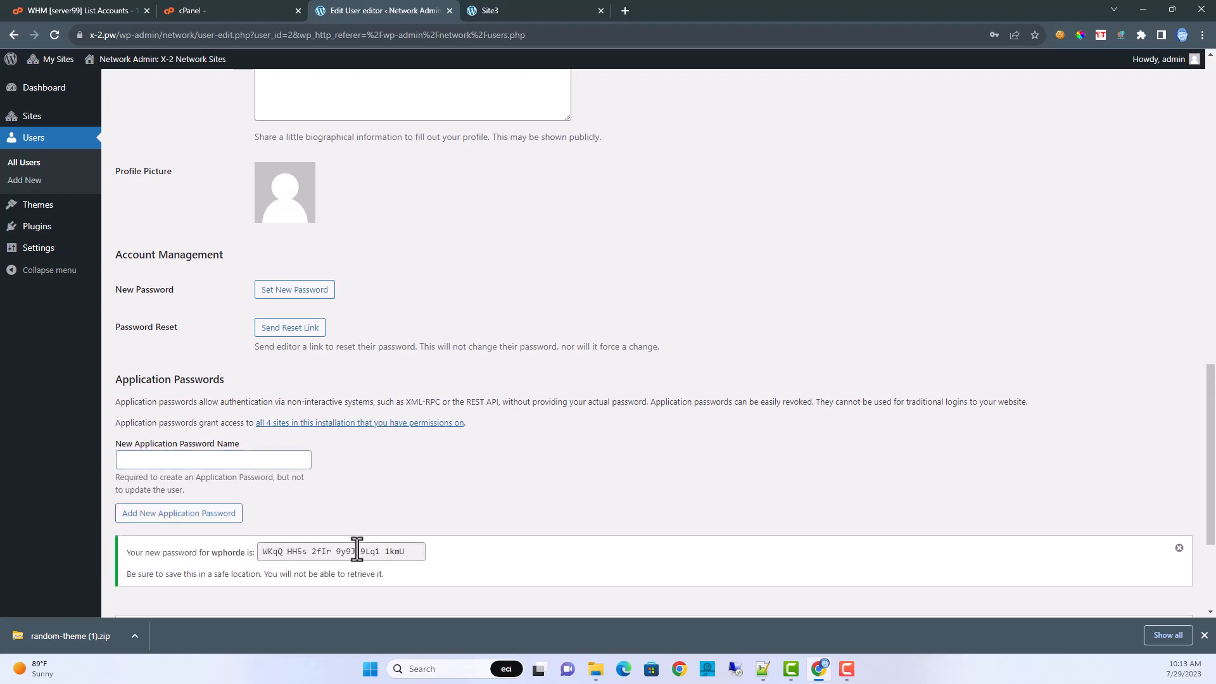
pyautogui.moveTo(401, 553); pyautogui.dragTo(234, 553)
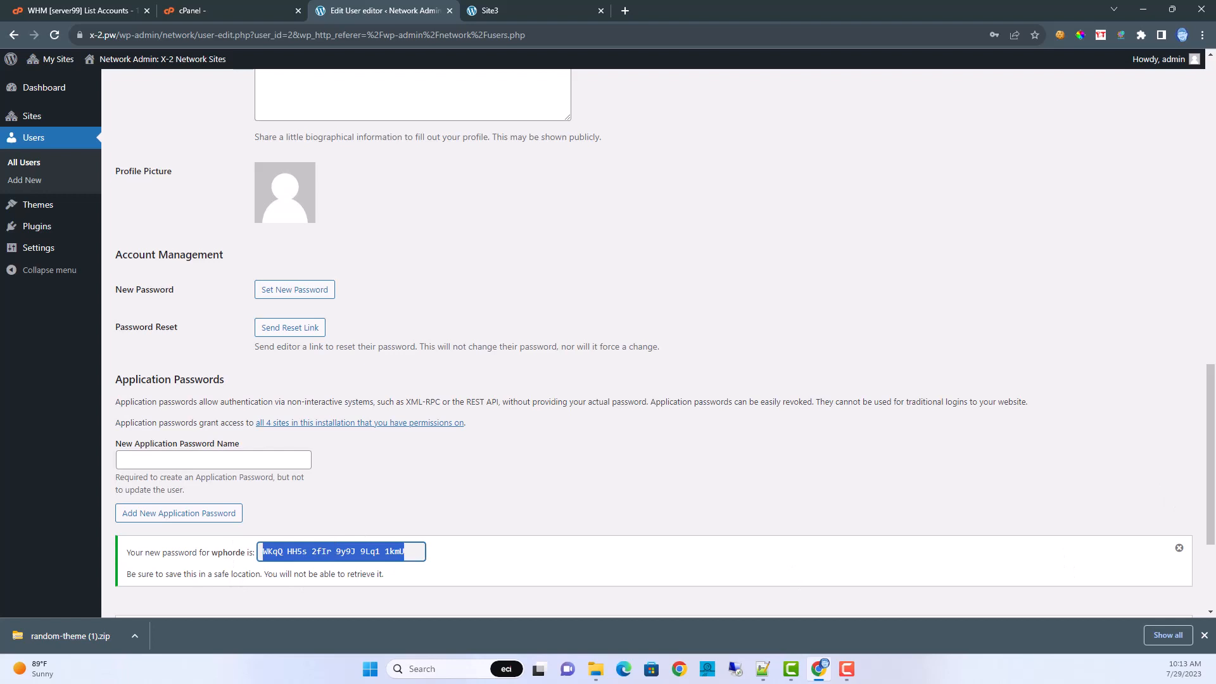
pyautogui.hotkey('alt', 'Tab')
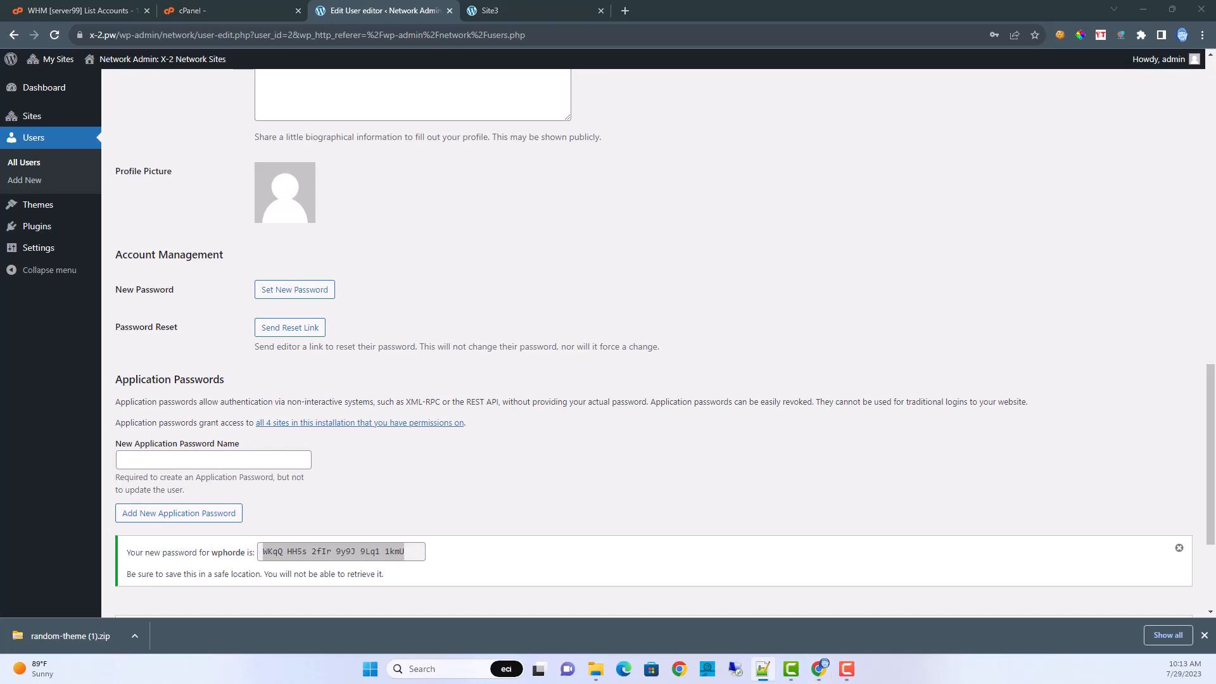
# - From the Site3 tab, open a new browser tab and enter the address app.wphorde.com
pyautogui.click(533, 14)
pyautogui.click(140, 35)
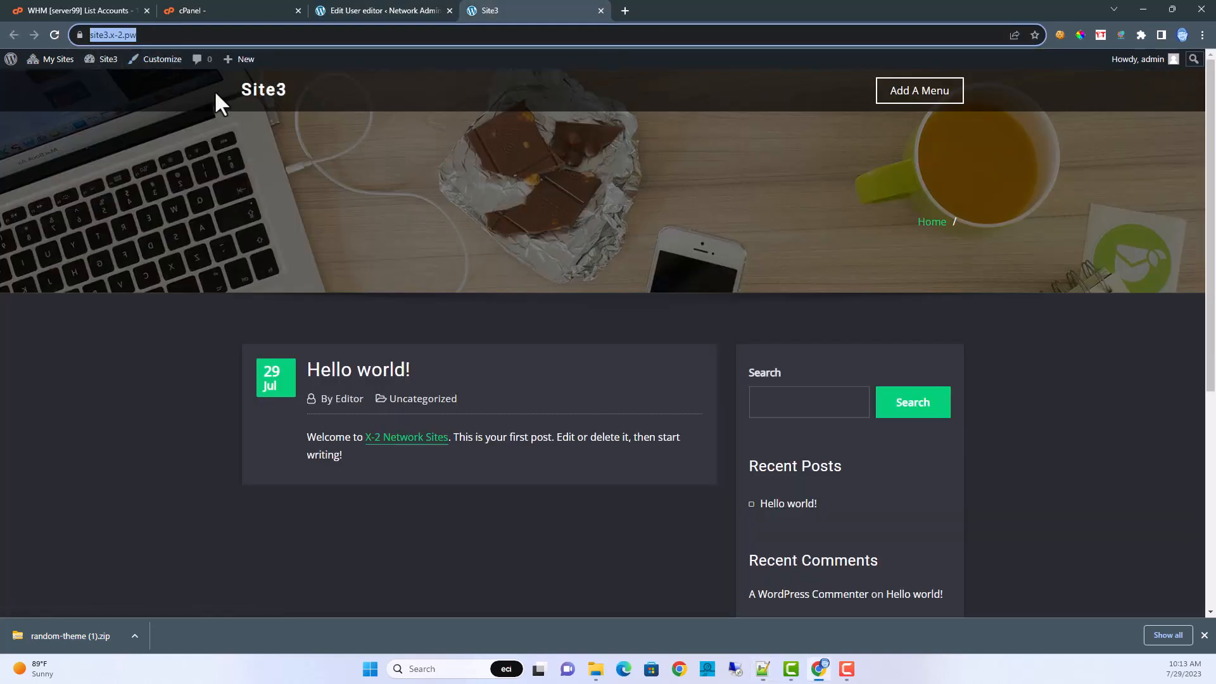
pyautogui.click(623, 9)
pyautogui.write('aoo')
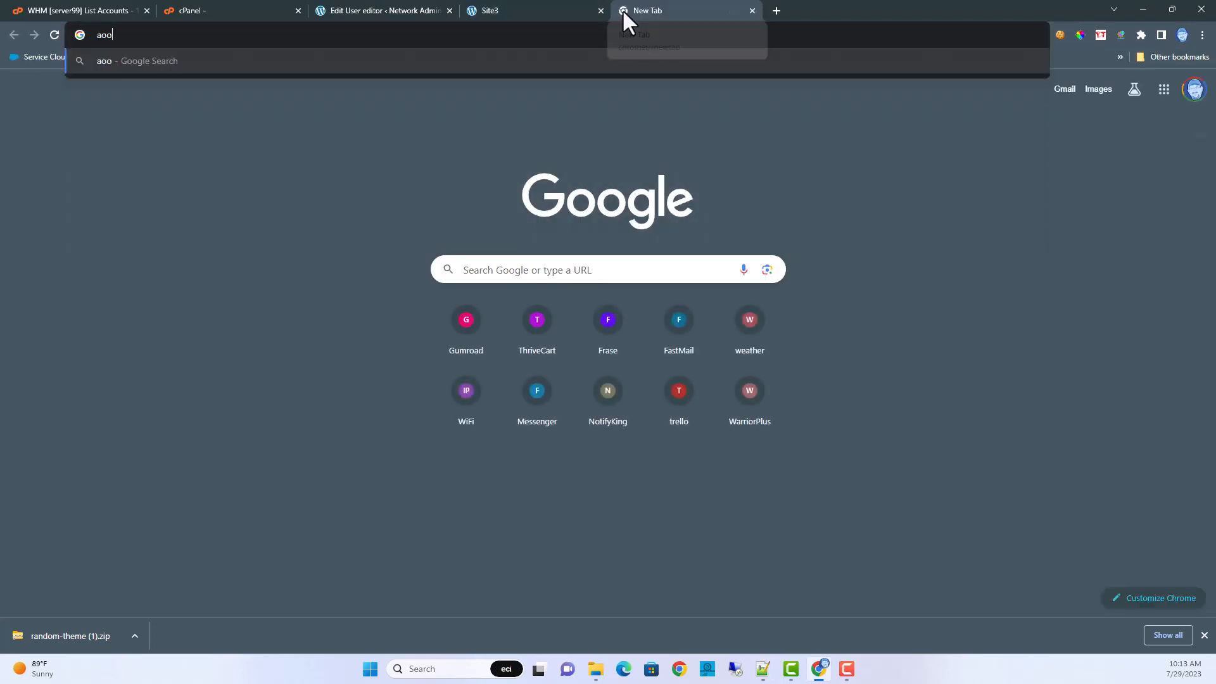
pyautogui.press('BackSpace')
pyautogui.press('BackSpace')
pyautogui.write('oo')
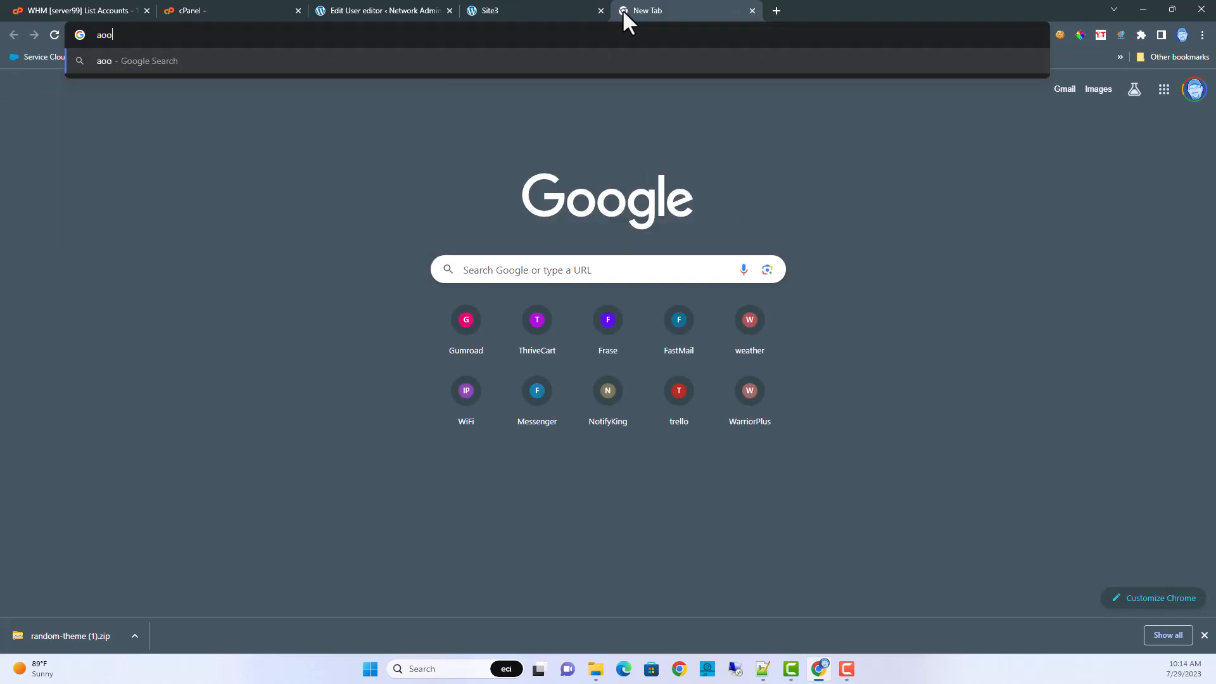
pyautogui.press('BackSpace')
pyautogui.press('BackSpace')
pyautogui.write('p')
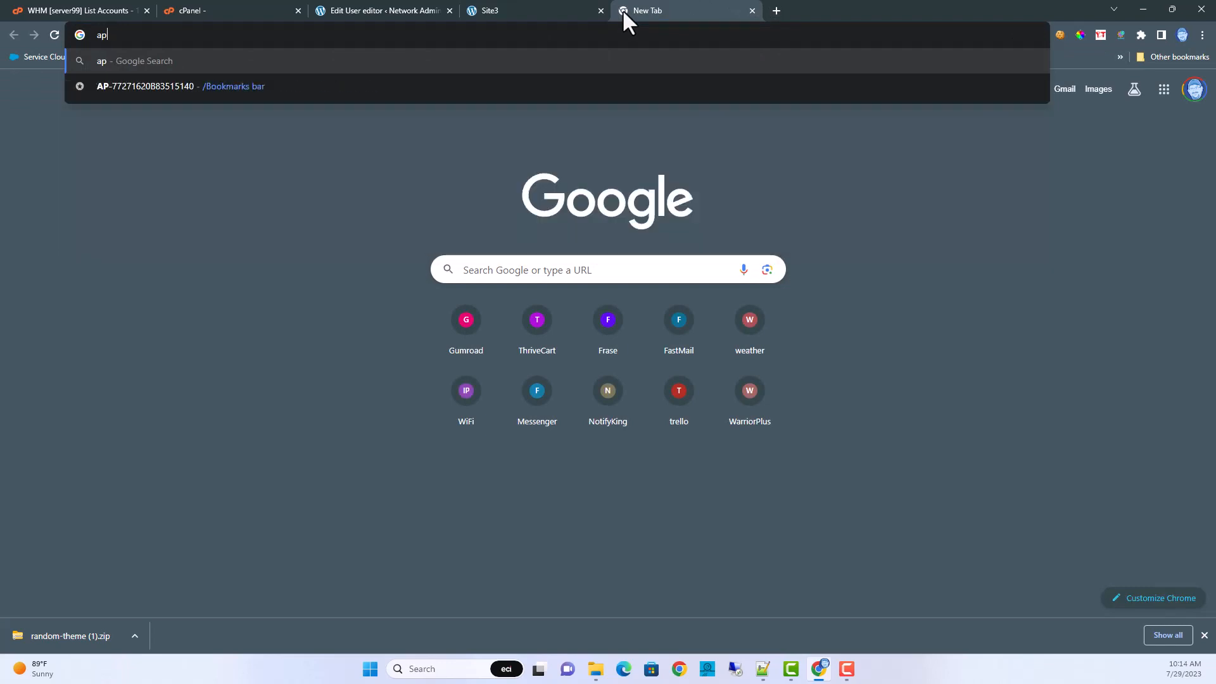
pyautogui.write('p.wp')
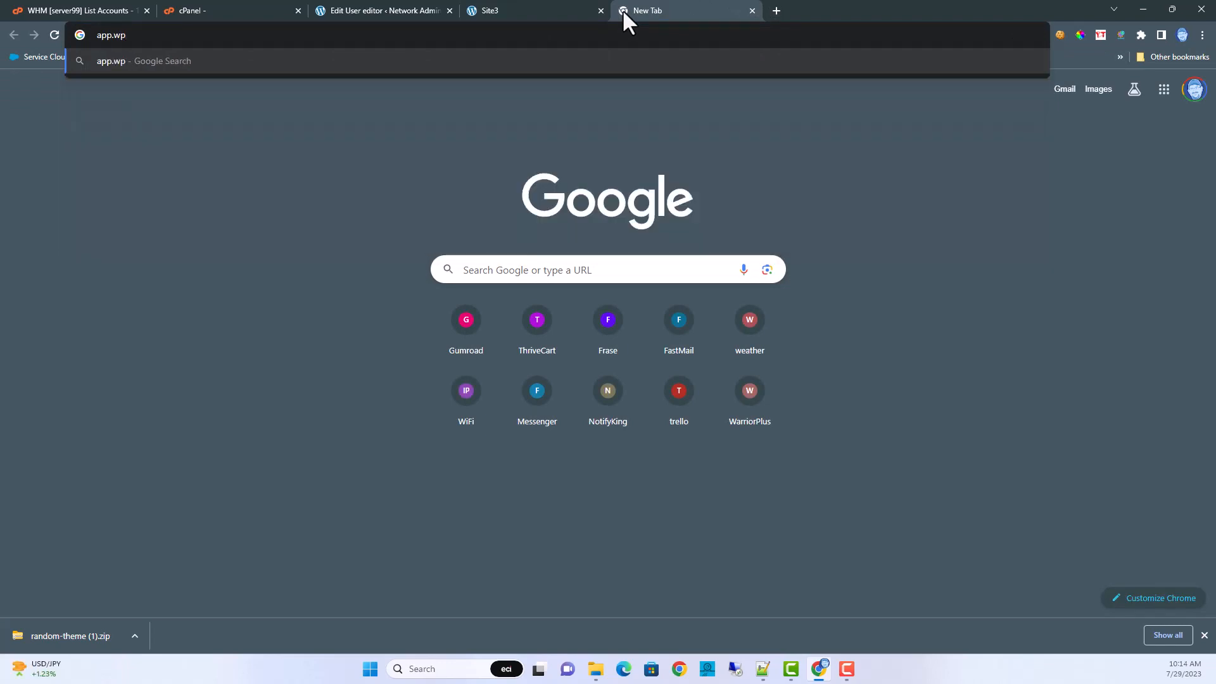
pyautogui.write('horde.com')
# - Load the app.wphorde.com login page and sign in with the saved WPHorde credentials
pyautogui.press('Return')
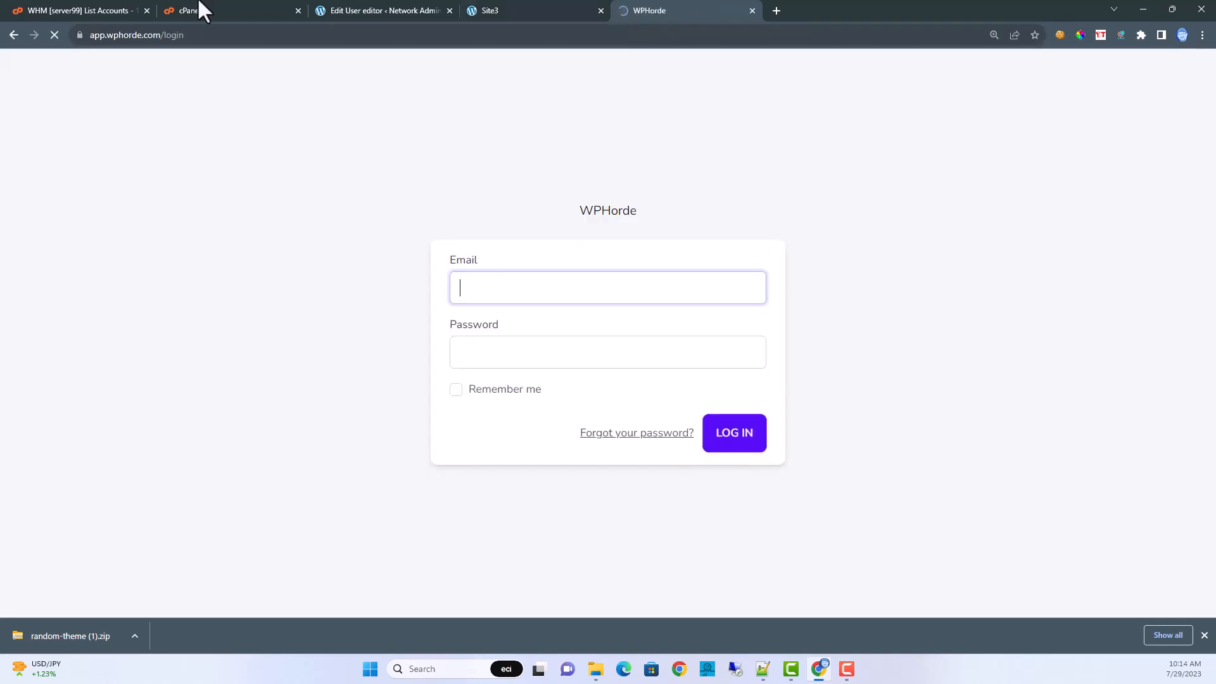
pyautogui.click(556, 289)
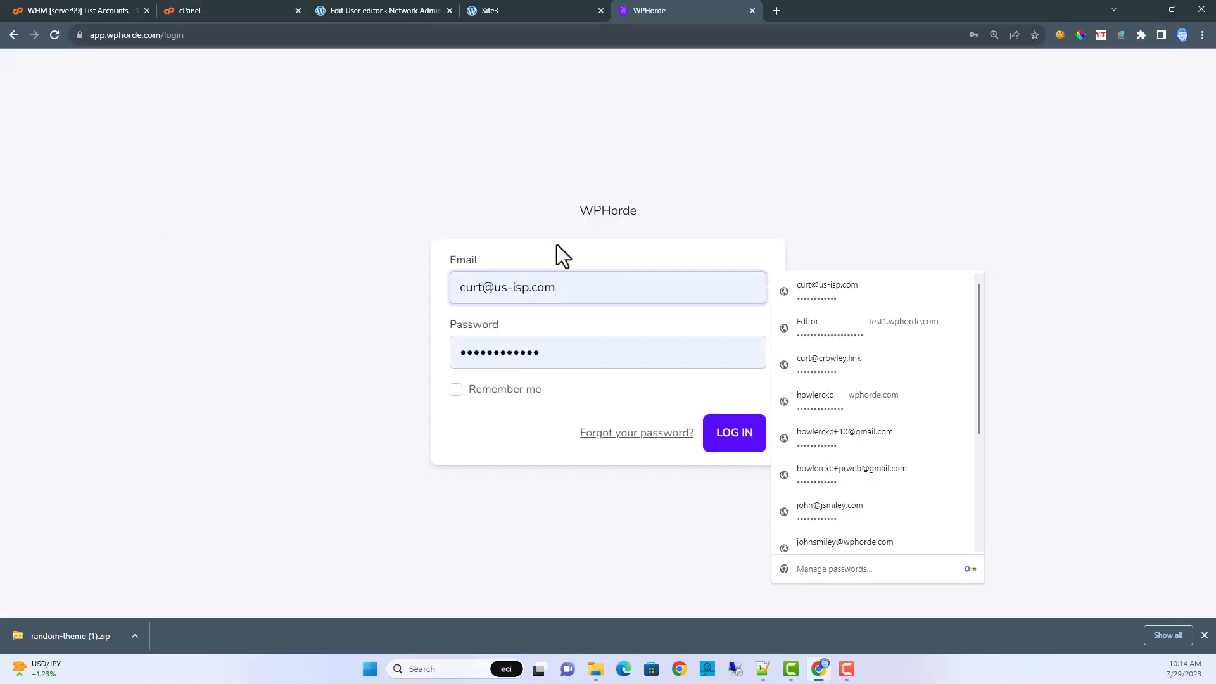
pyautogui.click(734, 448)
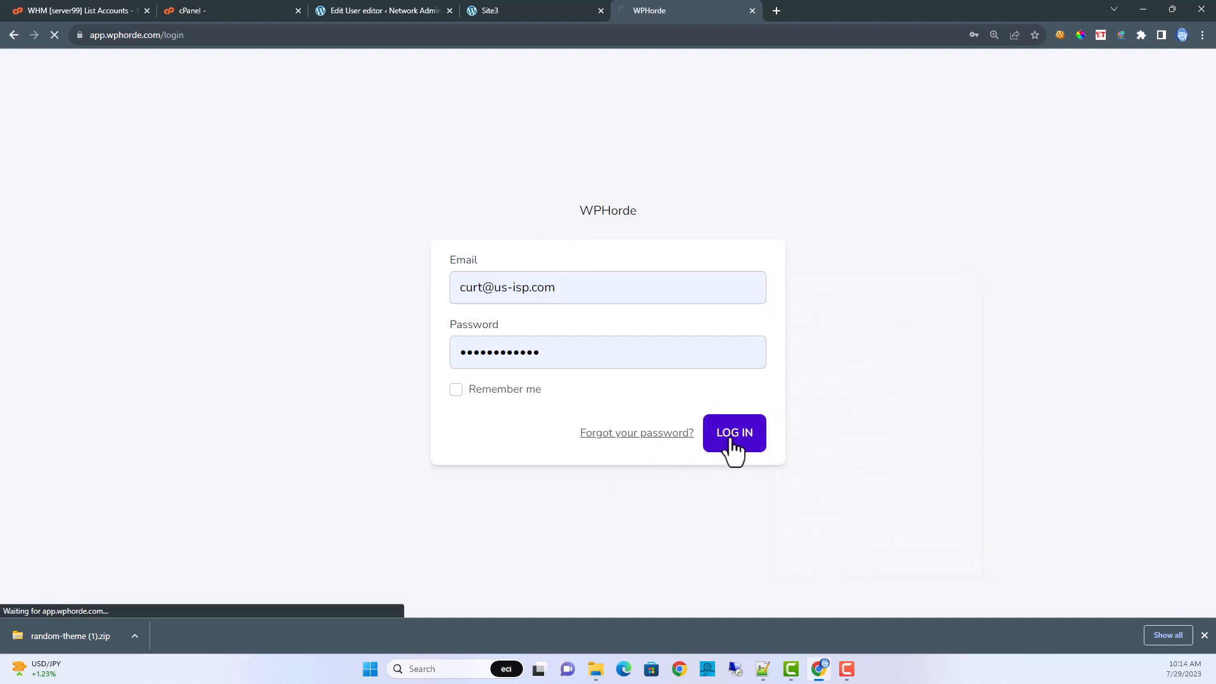
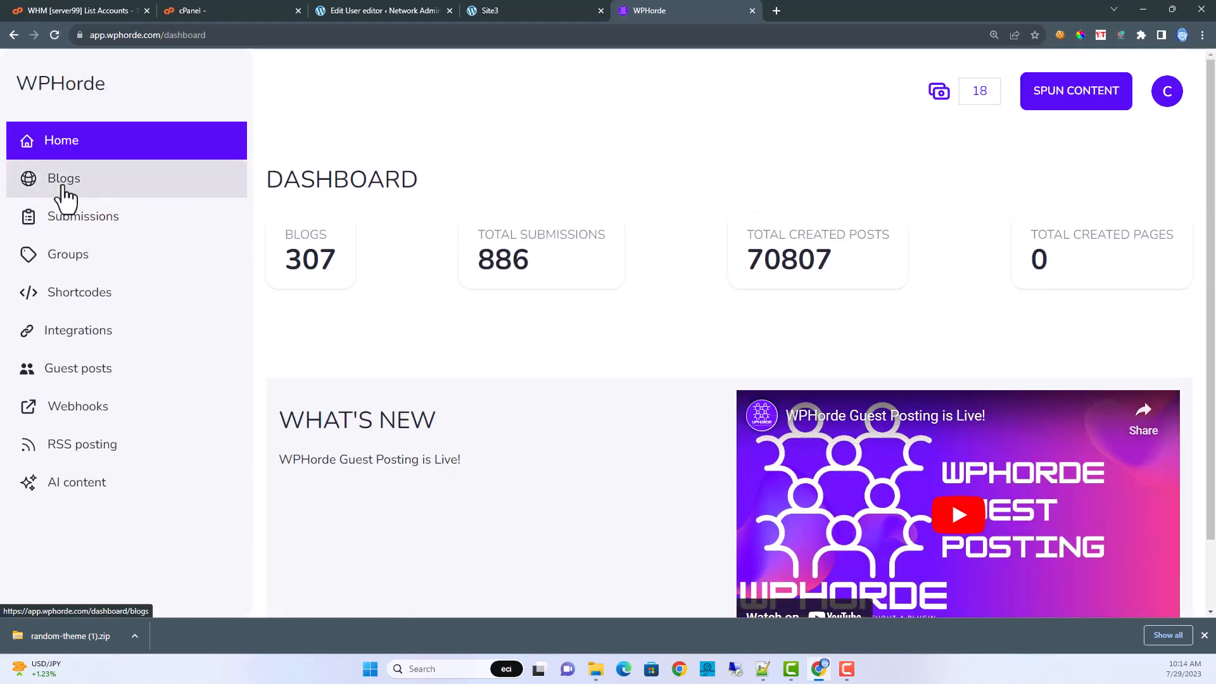
# - From the Blogs list, start a new self-hosted blog connection and copy the Site3 address
pyautogui.click(64, 183)
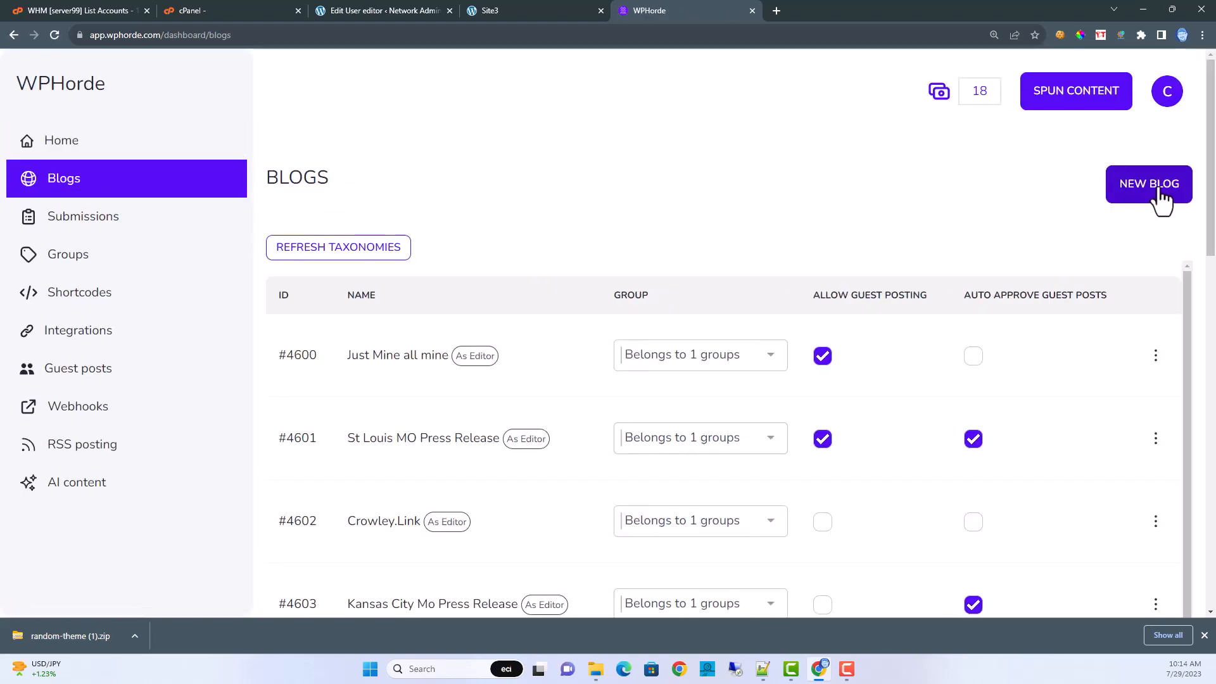
pyautogui.click(1156, 193)
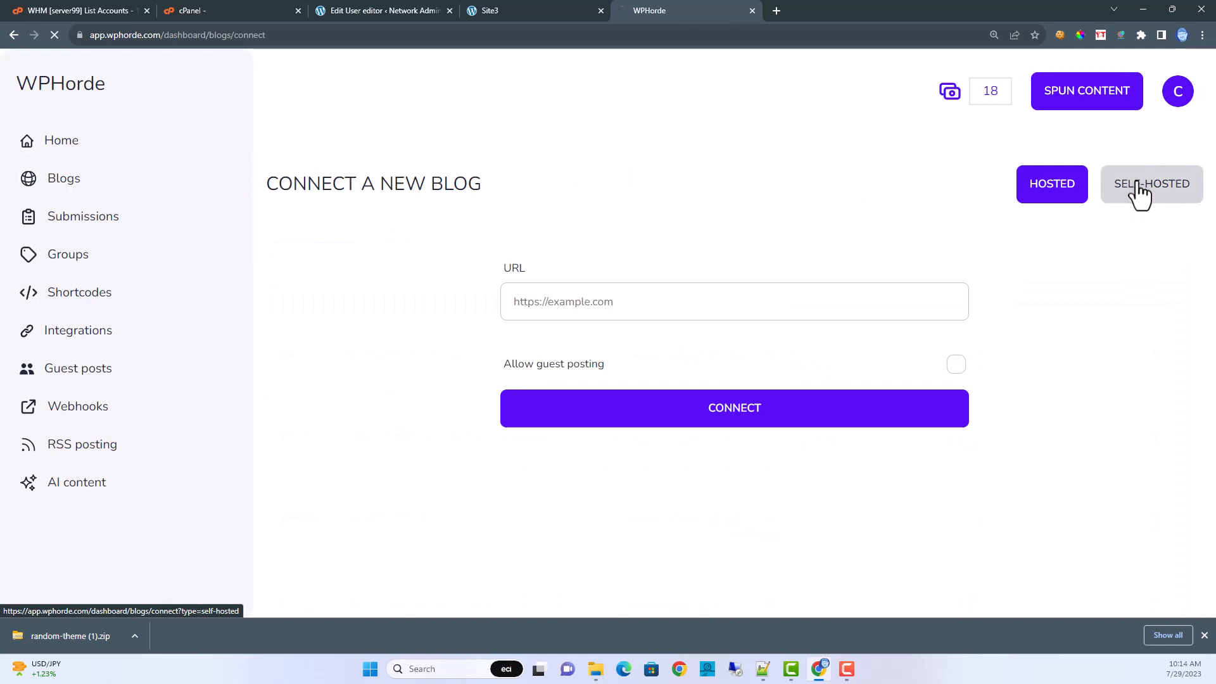
pyautogui.click(1136, 190)
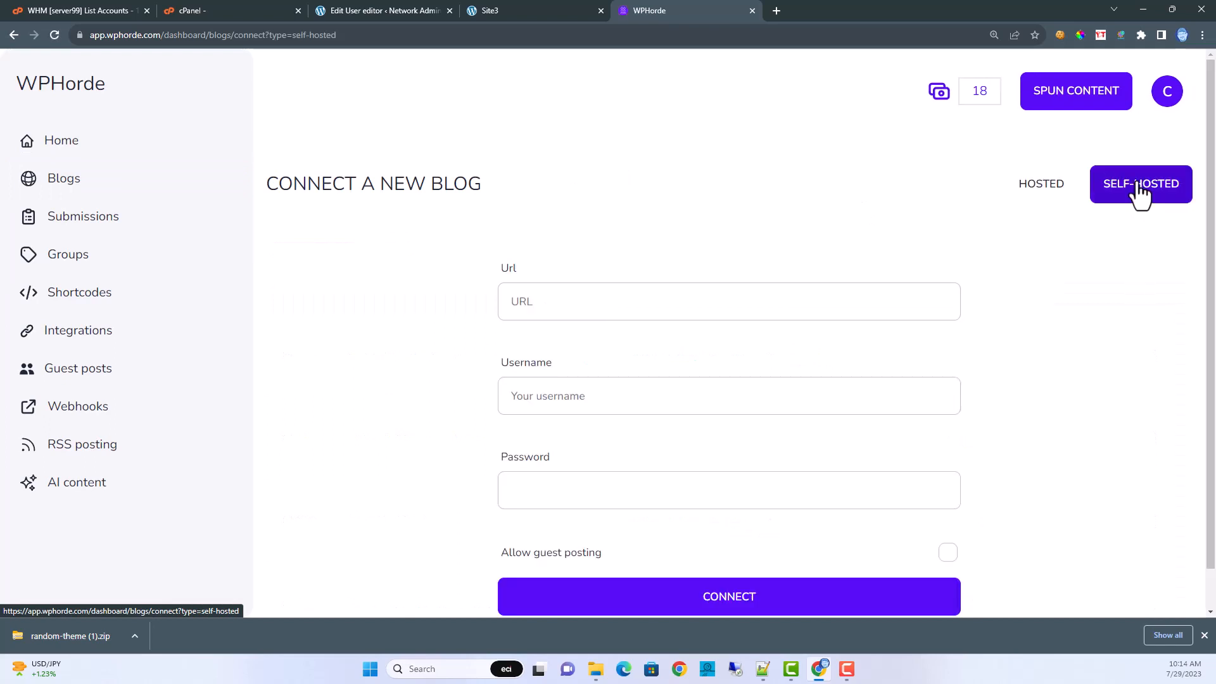
pyautogui.click(485, 9)
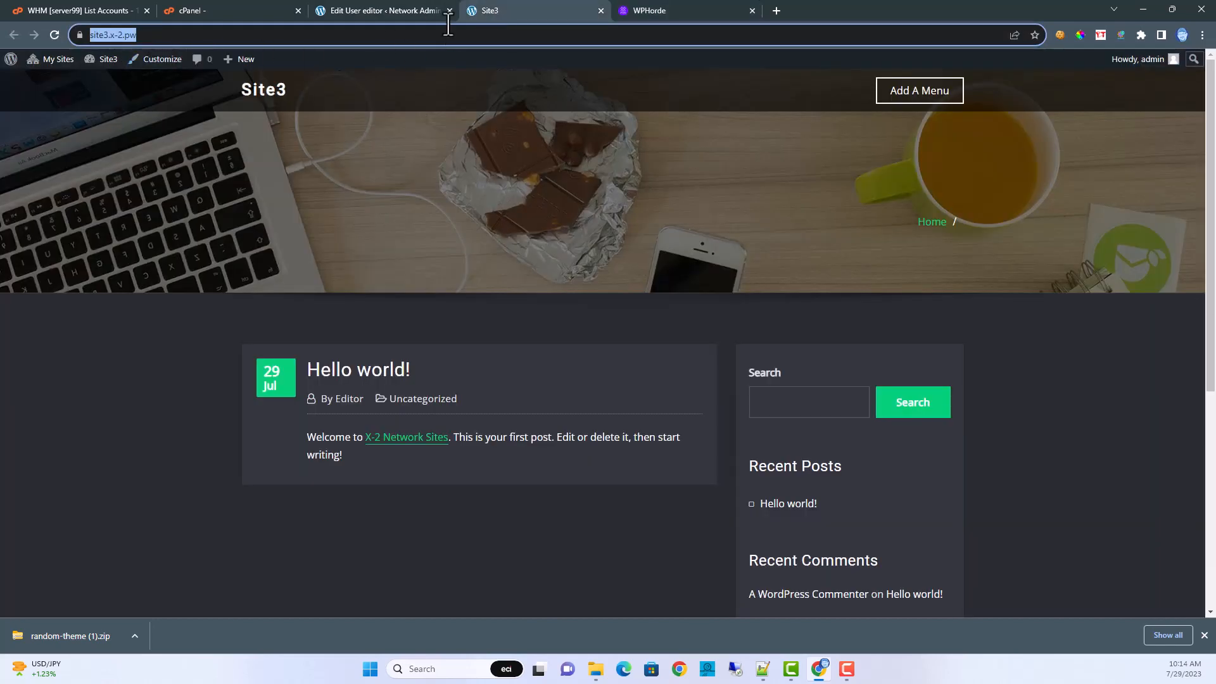
pyautogui.click(636, 11)
pyautogui.click(563, 301)
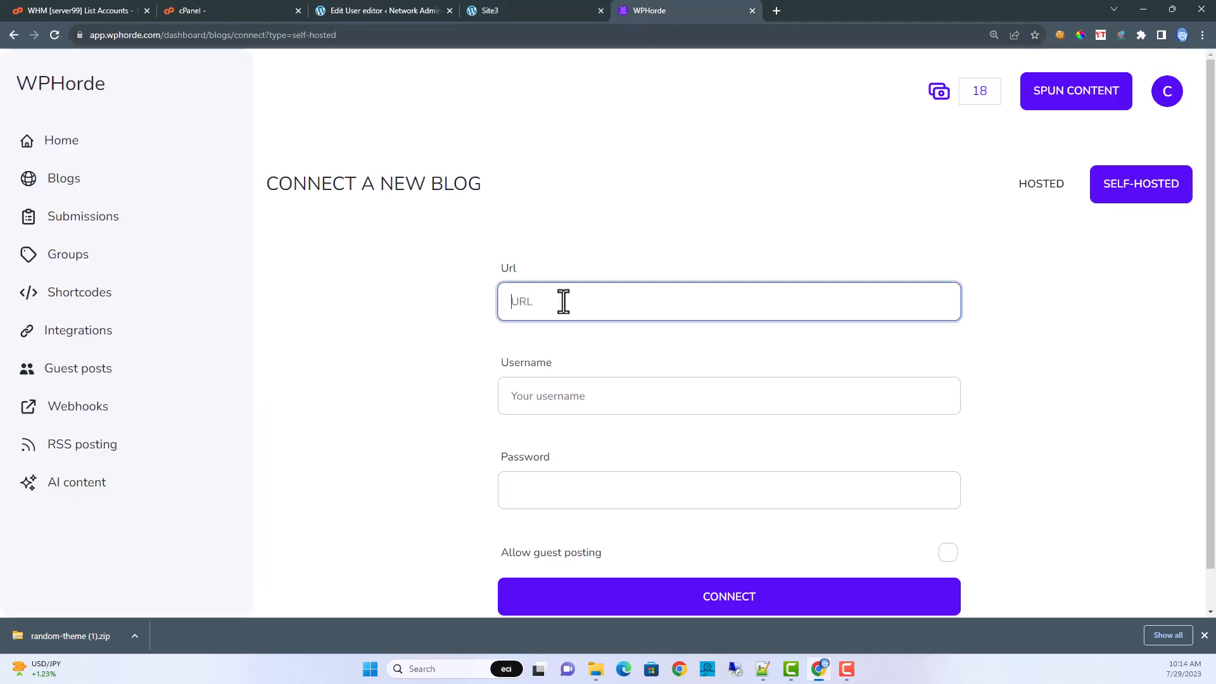
pyautogui.write('https://site3.x-2.pw/')
pyautogui.click(586, 397)
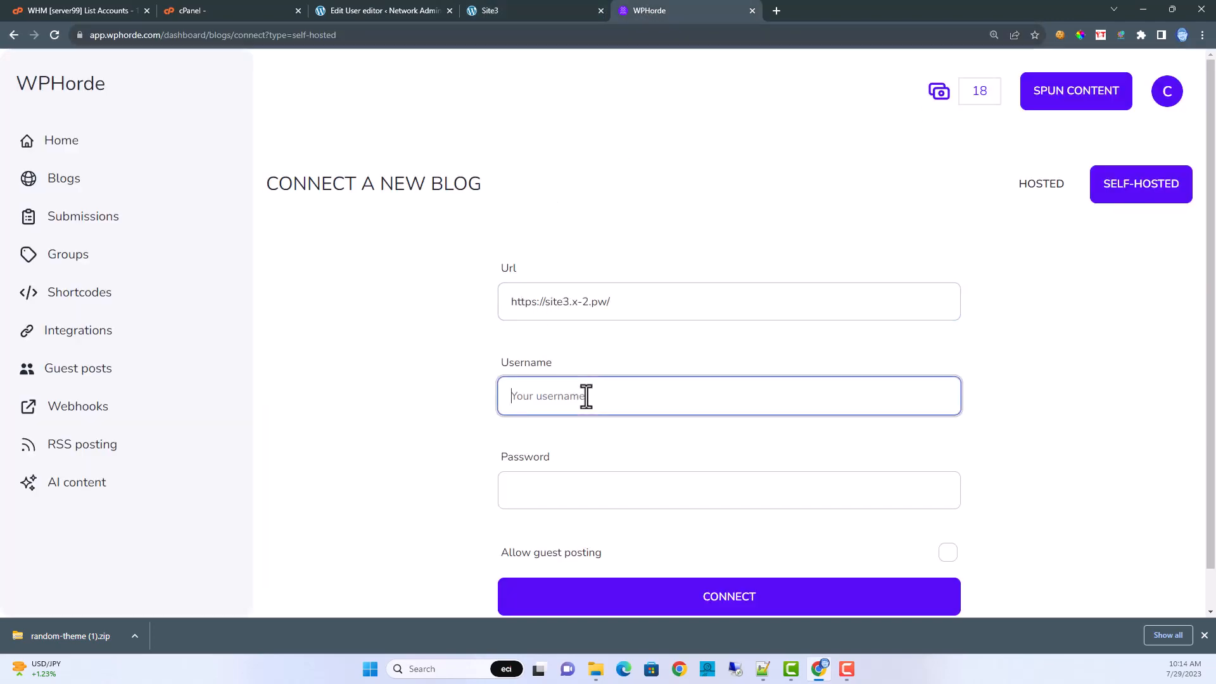
pyautogui.write('editor')
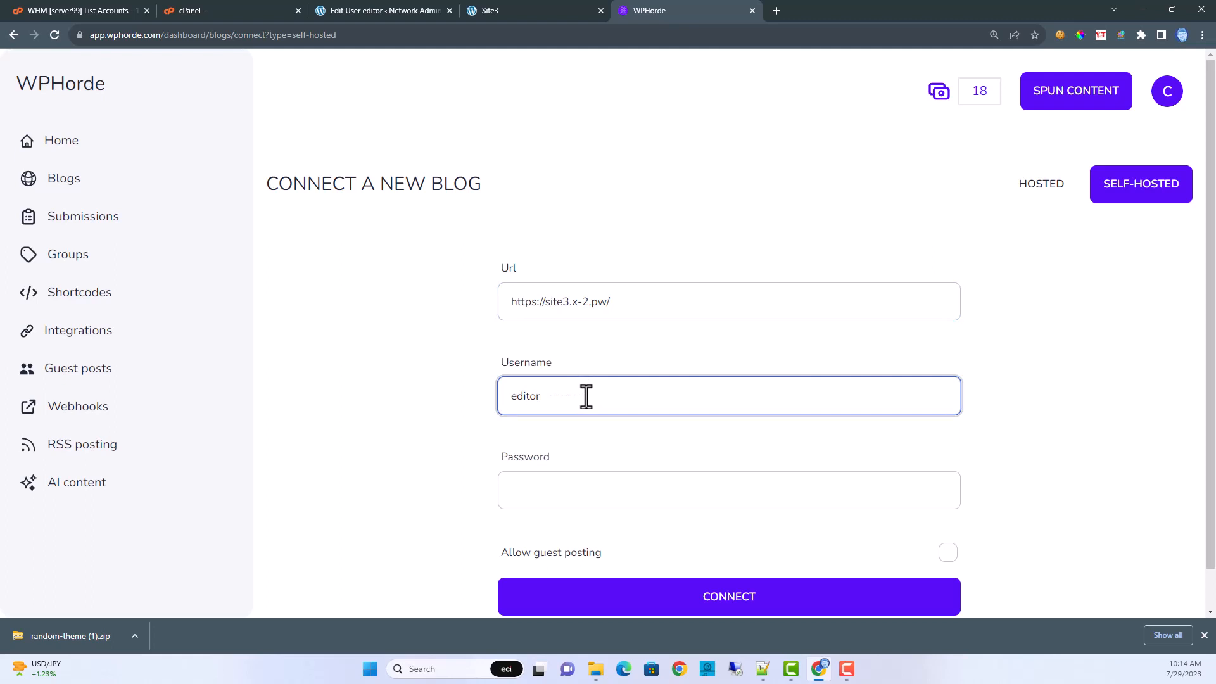
pyautogui.hotkey('alt', 'Tab')
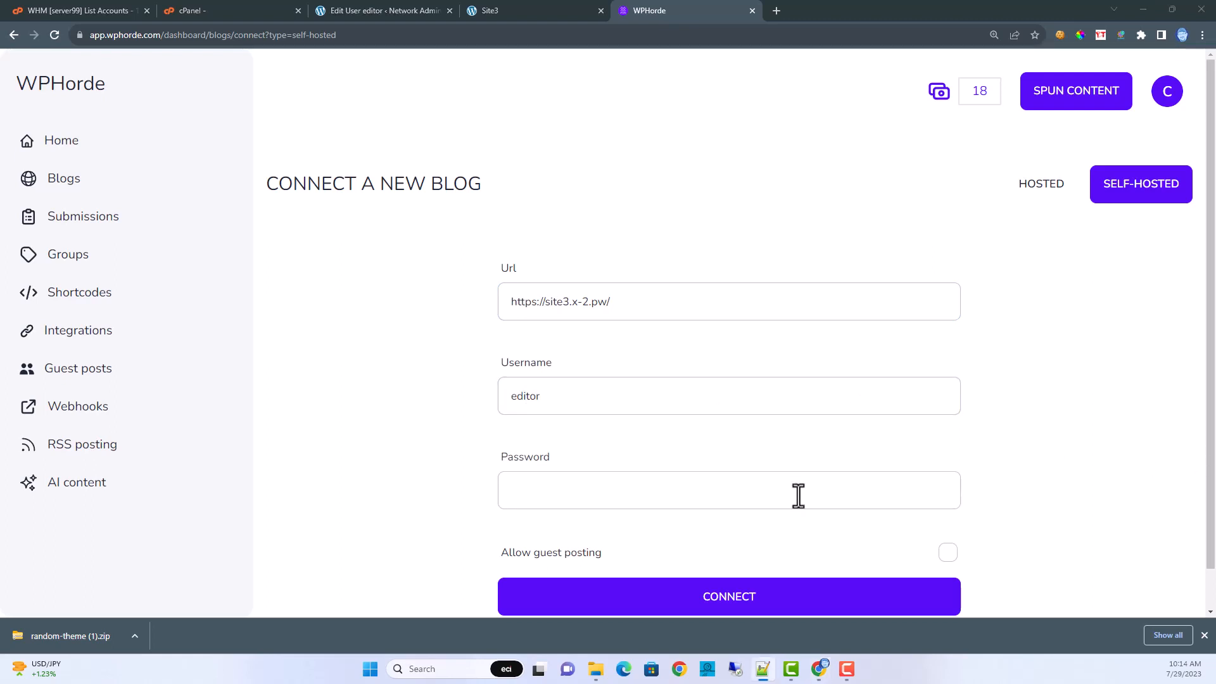
pyautogui.click(605, 492)
pyautogui.hotkey('ctrl', 'v')
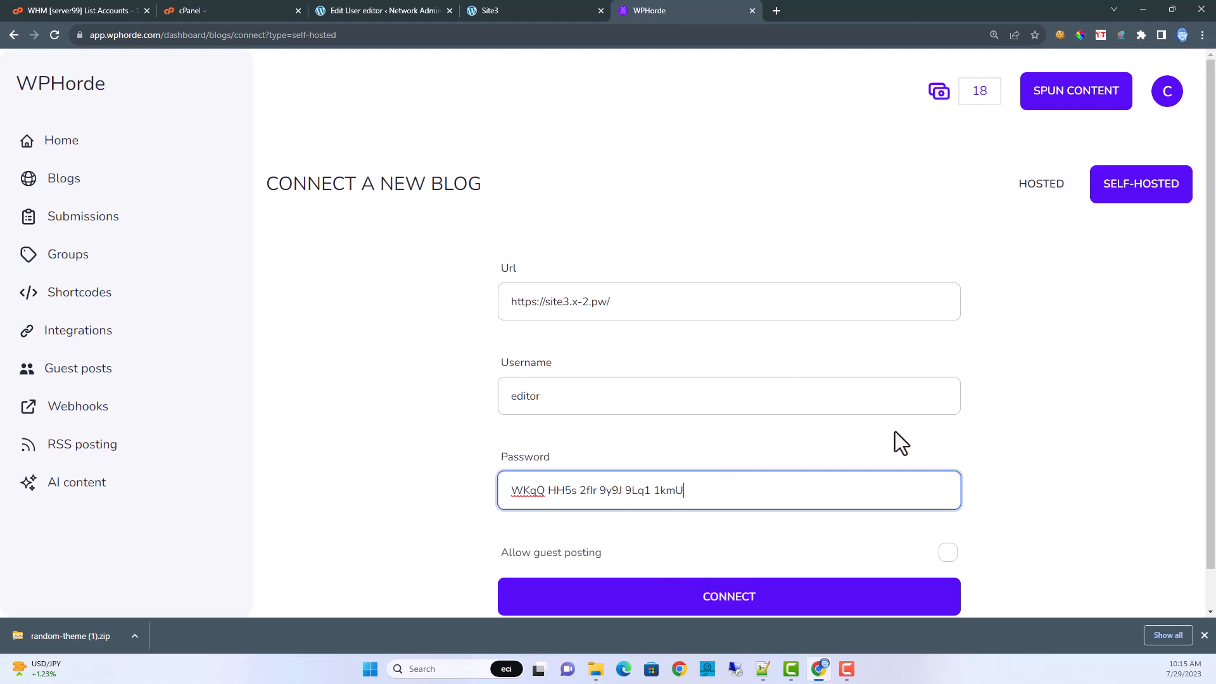
pyautogui.click(730, 600)
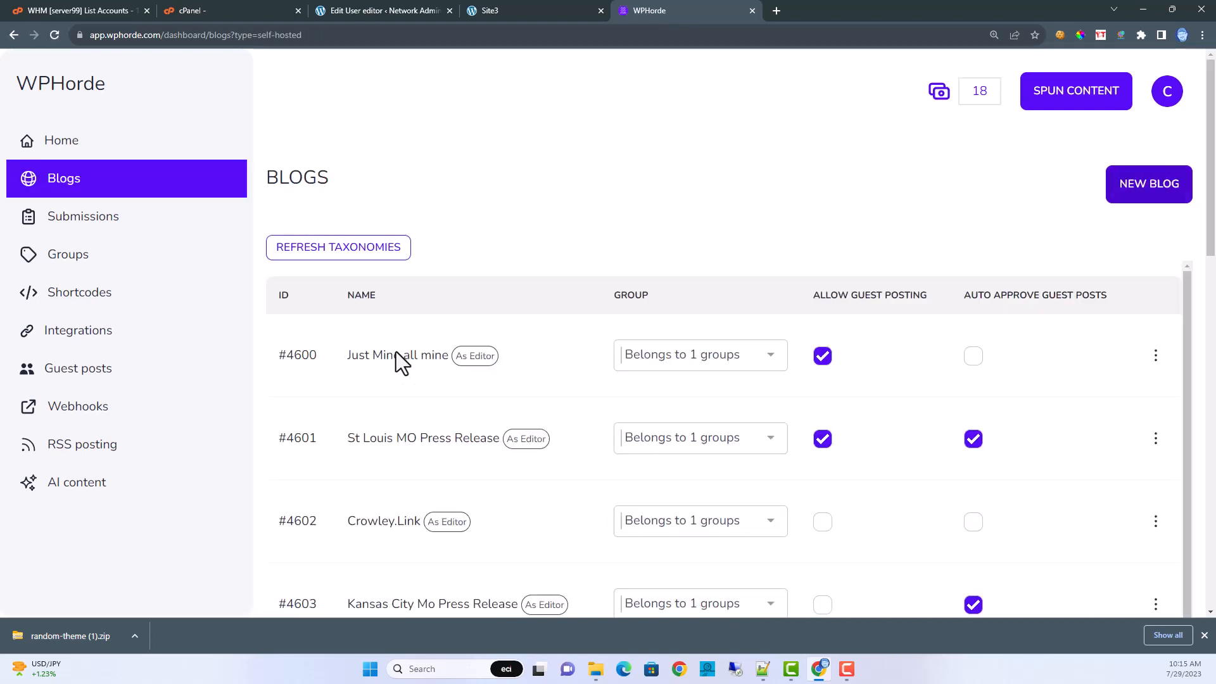
pyautogui.click(1160, 192)
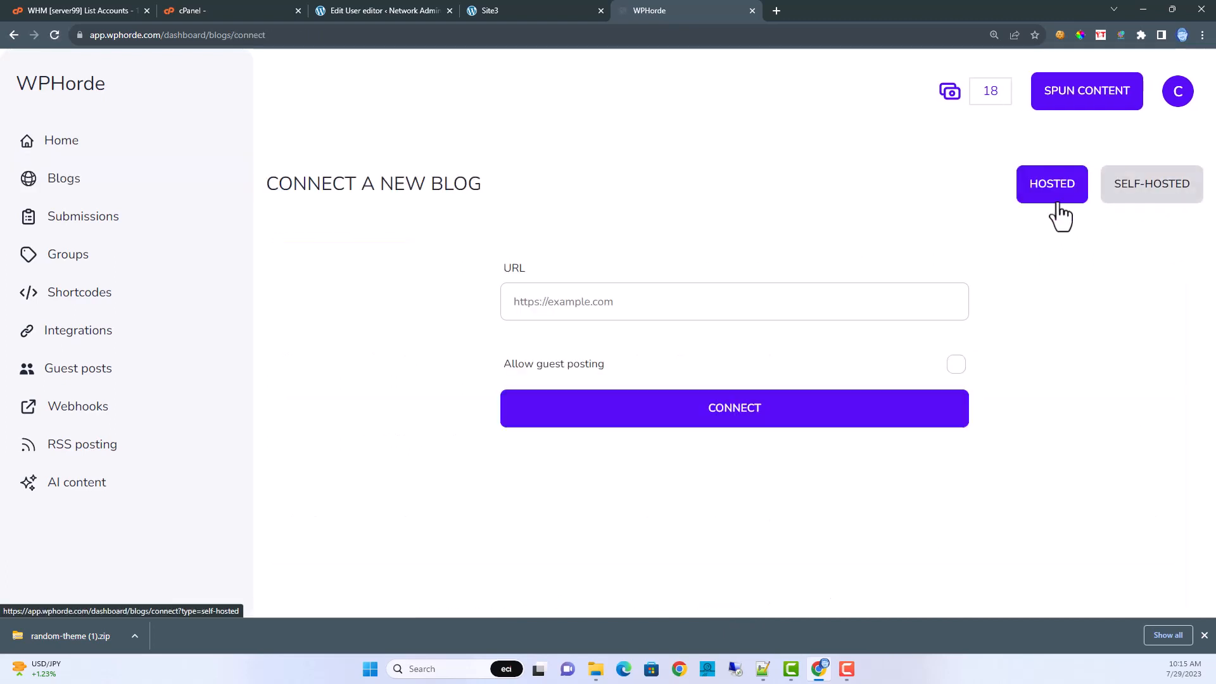
pyautogui.click(1142, 191)
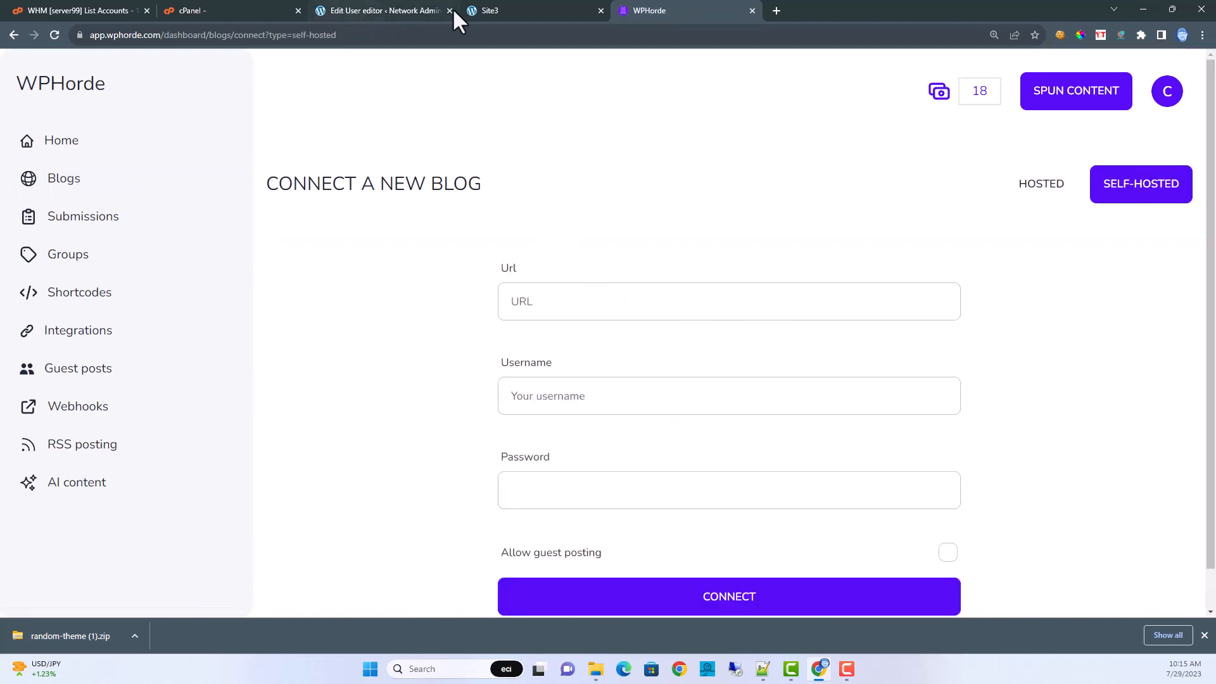
pyautogui.click(461, 10)
pyautogui.click(105, 35)
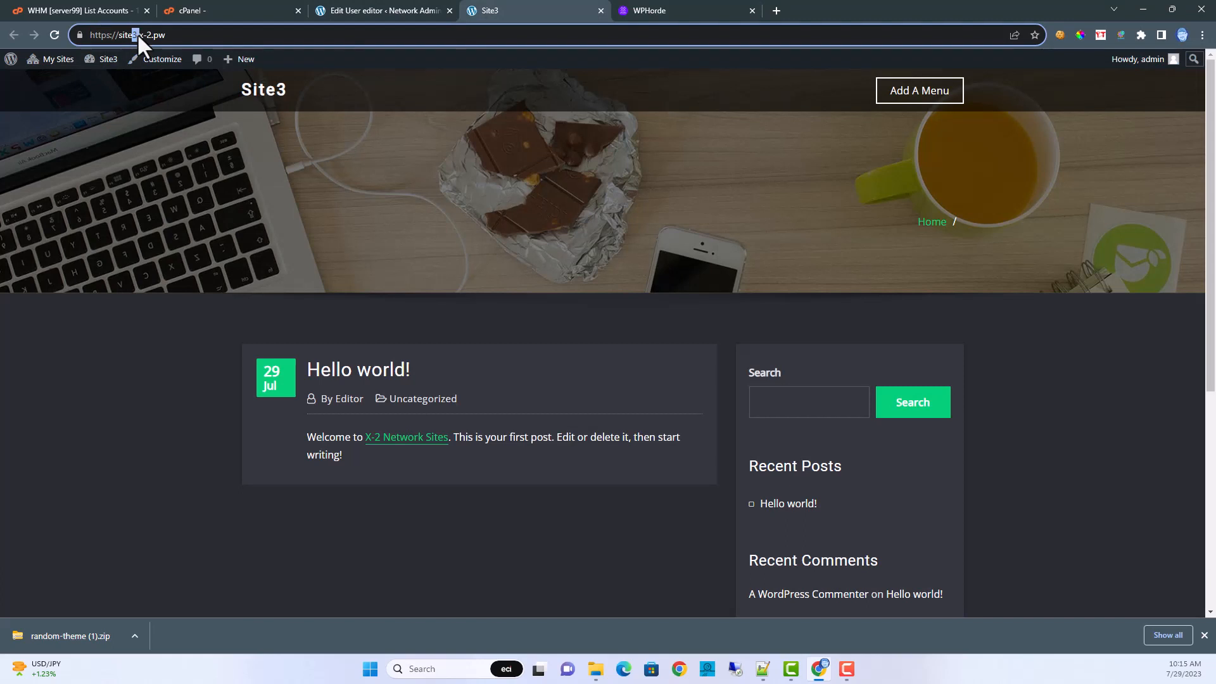
pyautogui.write('2')
pyautogui.press('Return')
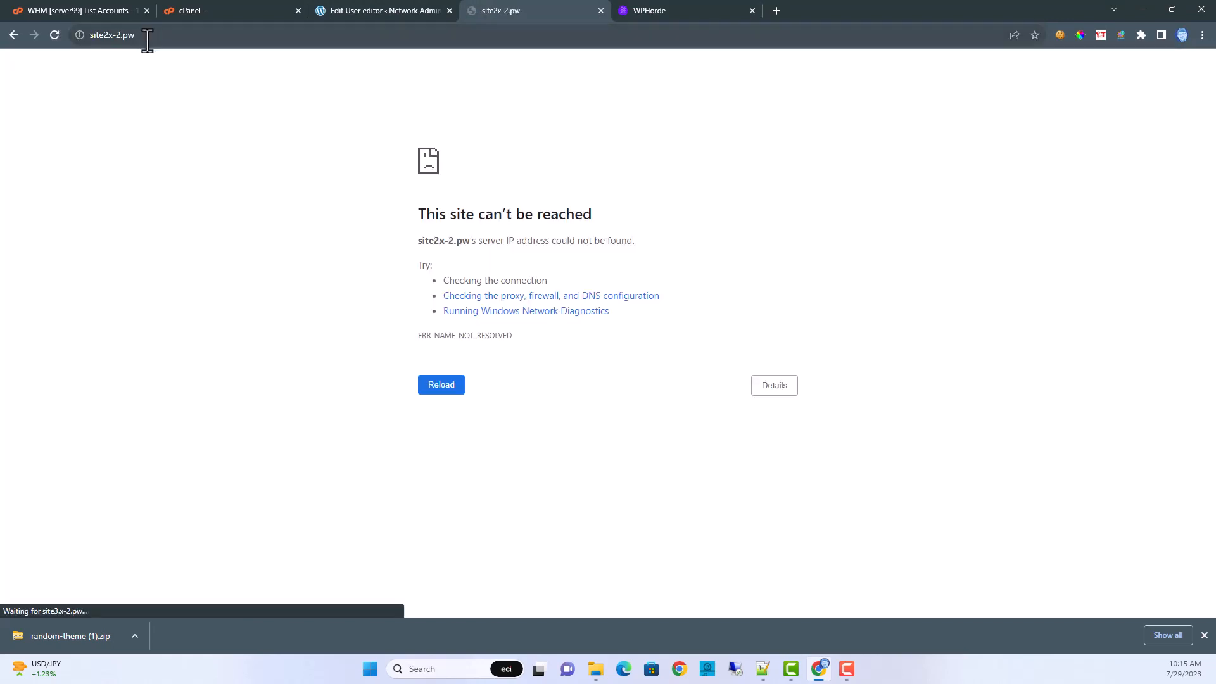
pyautogui.click(107, 35)
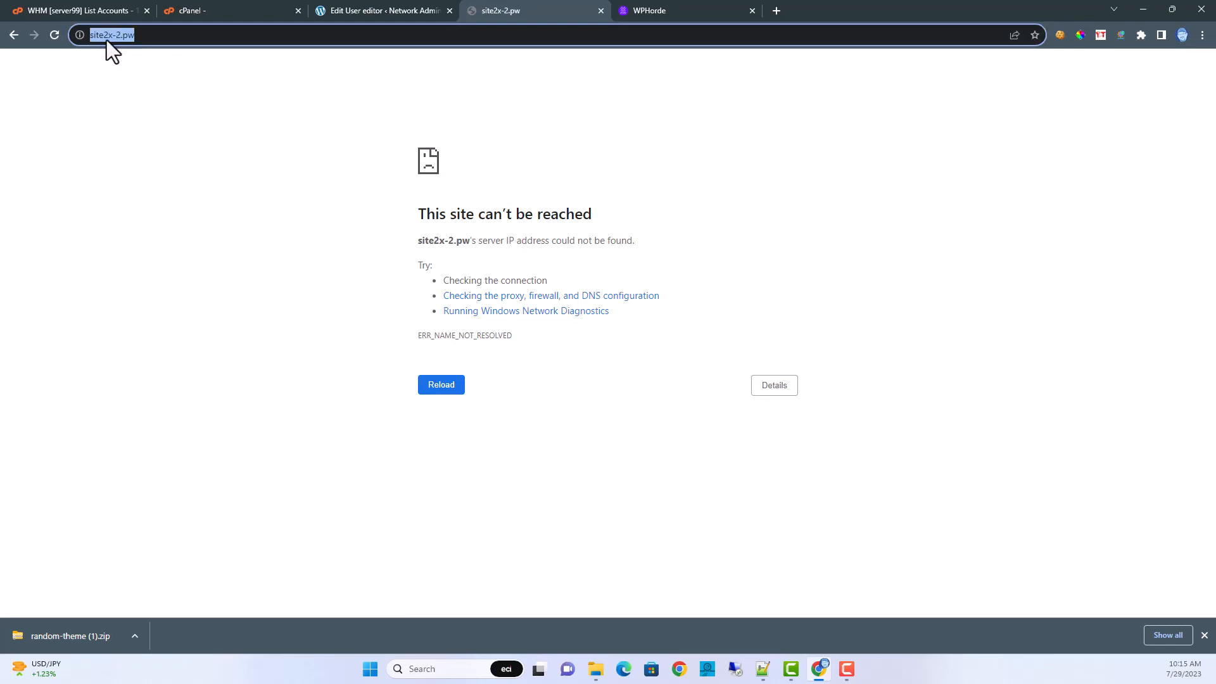
pyautogui.click(107, 37)
pyautogui.write('.')
pyautogui.press('Return')
pyautogui.click(190, 36)
pyautogui.hotkey('ctrl', 'c')
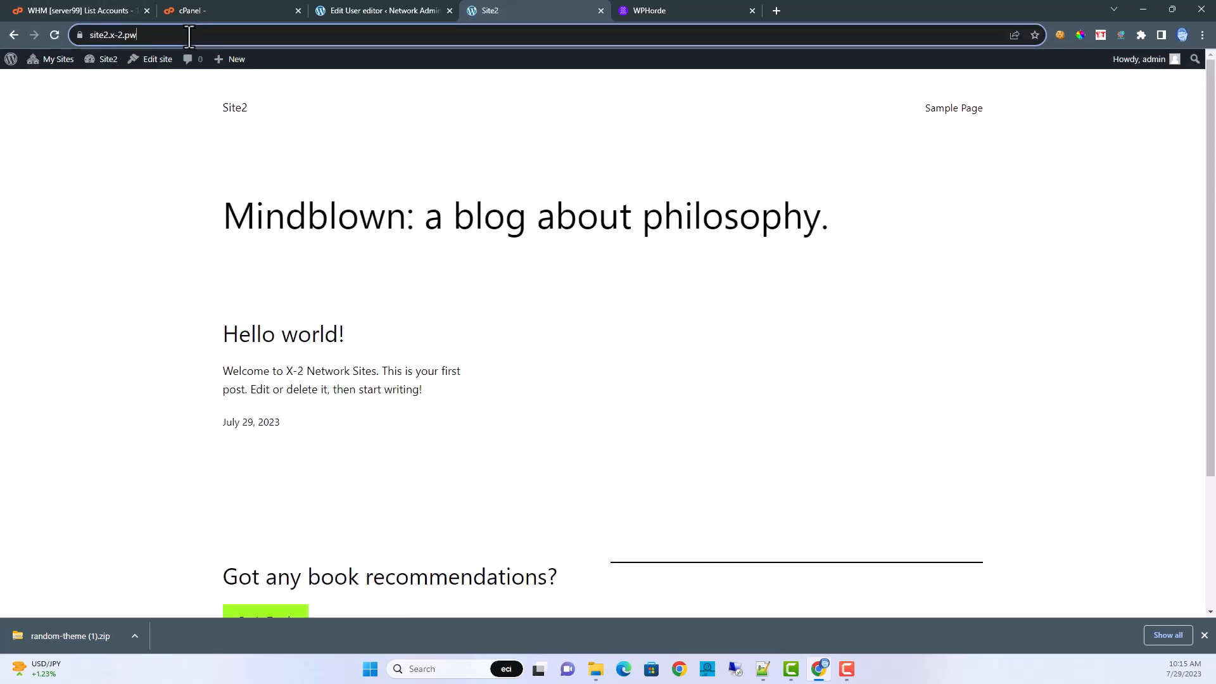
# - Connect the Site2 URL with username 'editor' and the pasted application password
pyautogui.click(655, 10)
pyautogui.click(599, 301)
pyautogui.hotkey('ctrl', 'v')
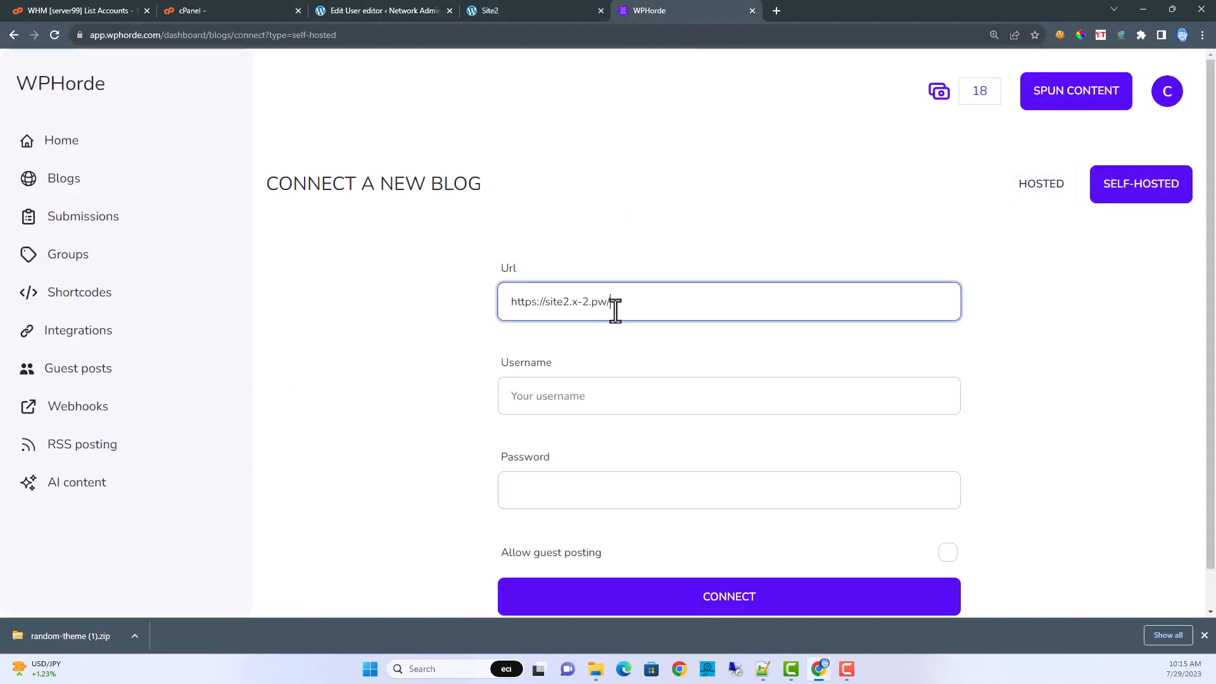
pyautogui.click(605, 397)
pyautogui.write('editor')
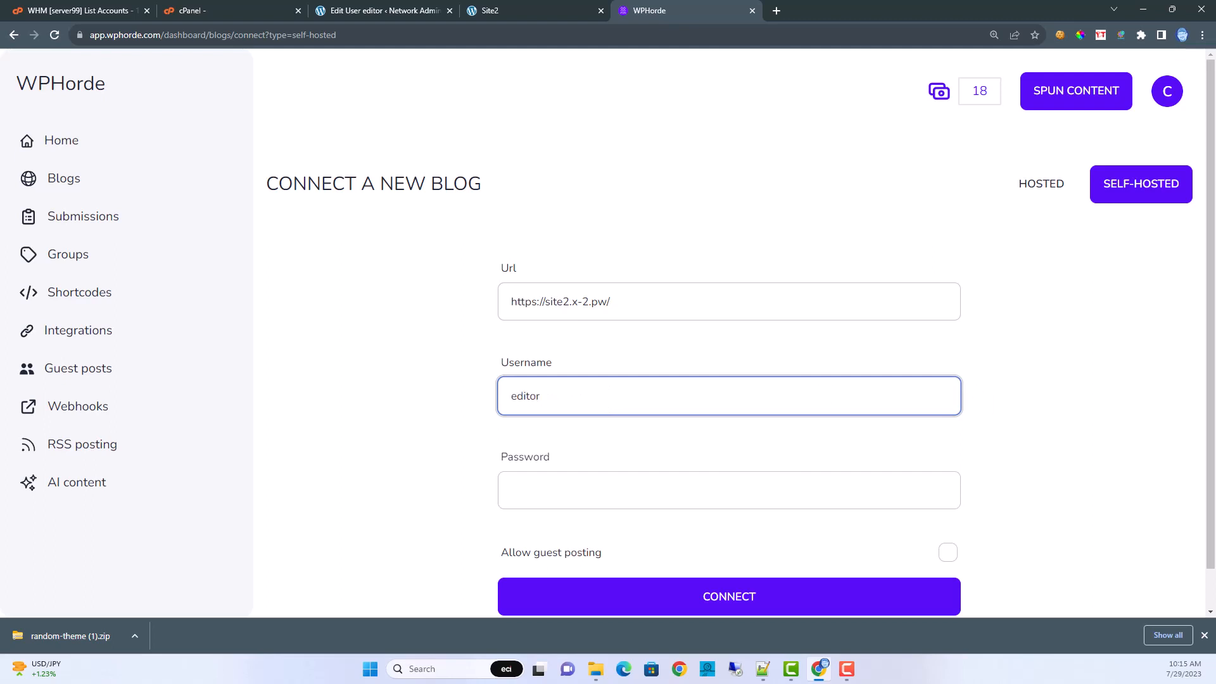
pyautogui.hotkey('alt', 'Tab')
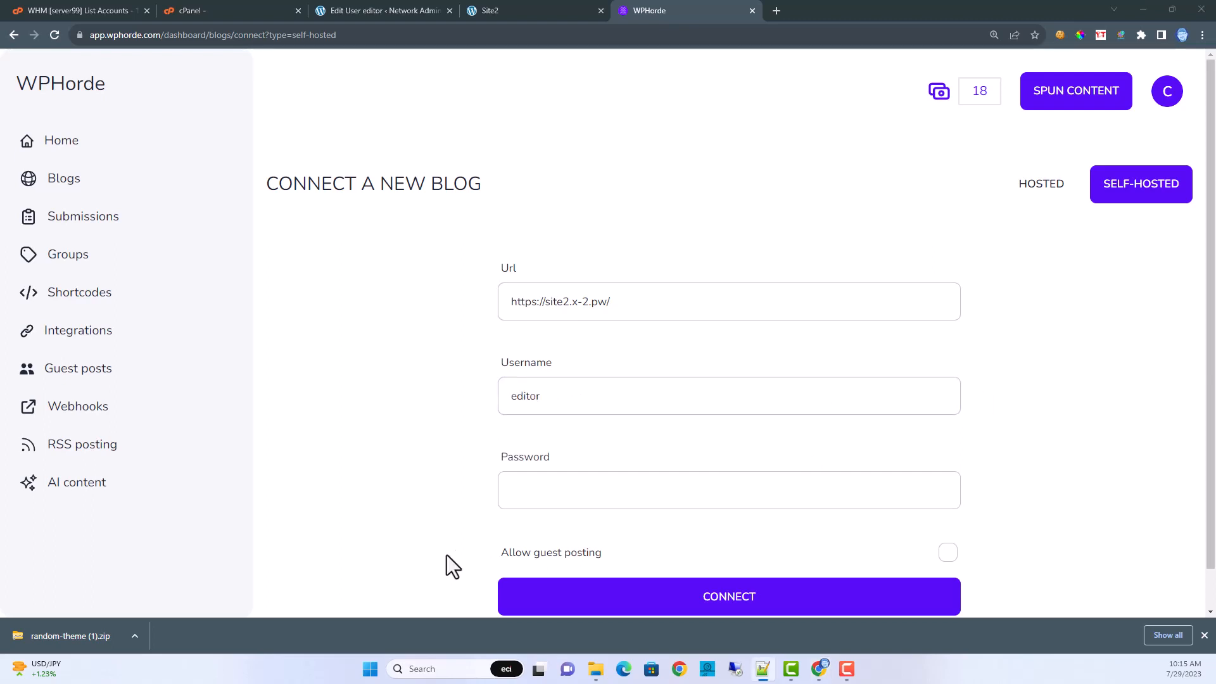
pyautogui.click(542, 481)
pyautogui.hotkey('ctrl', 'v')
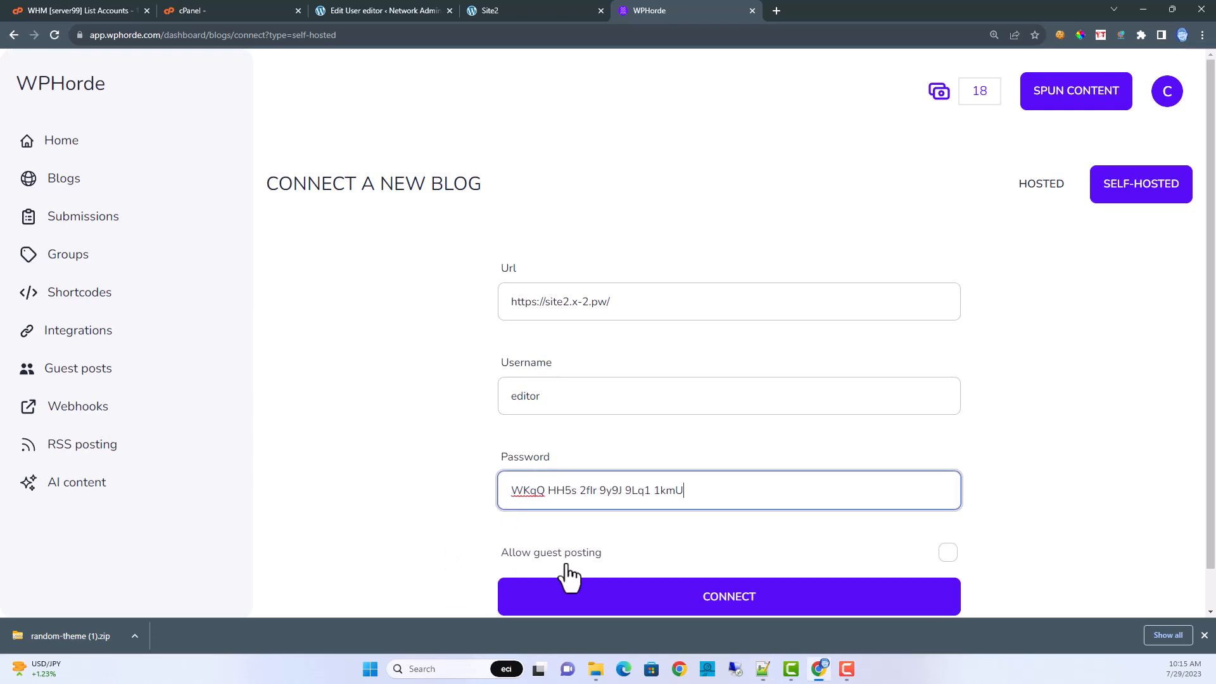
pyautogui.click(650, 606)
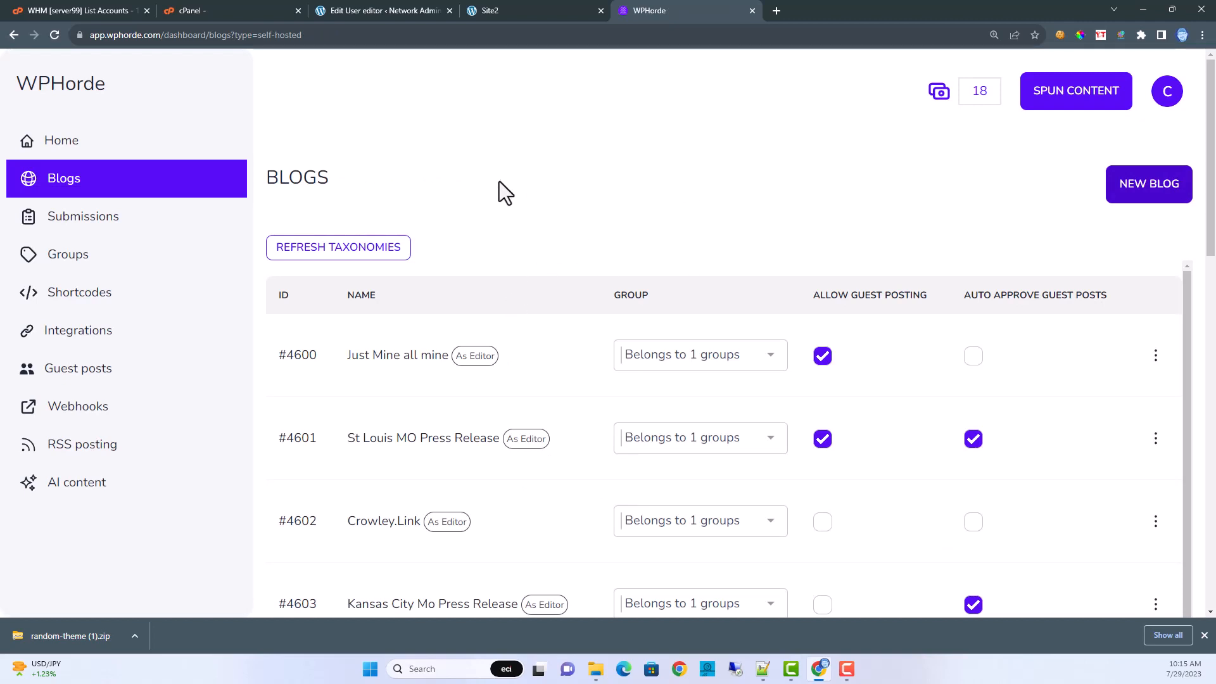
# - On Spun Content, search 'site' and pick Site3 and Site2 as the target blogs
pyautogui.click(1077, 89)
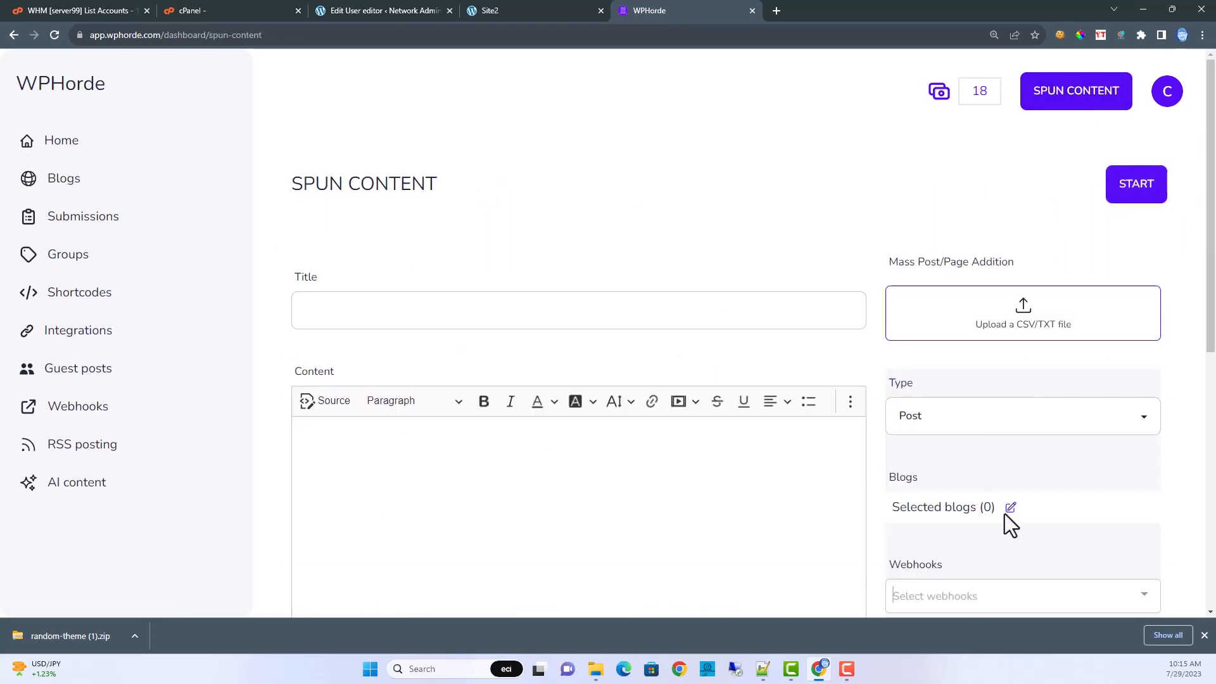
pyautogui.click(1011, 509)
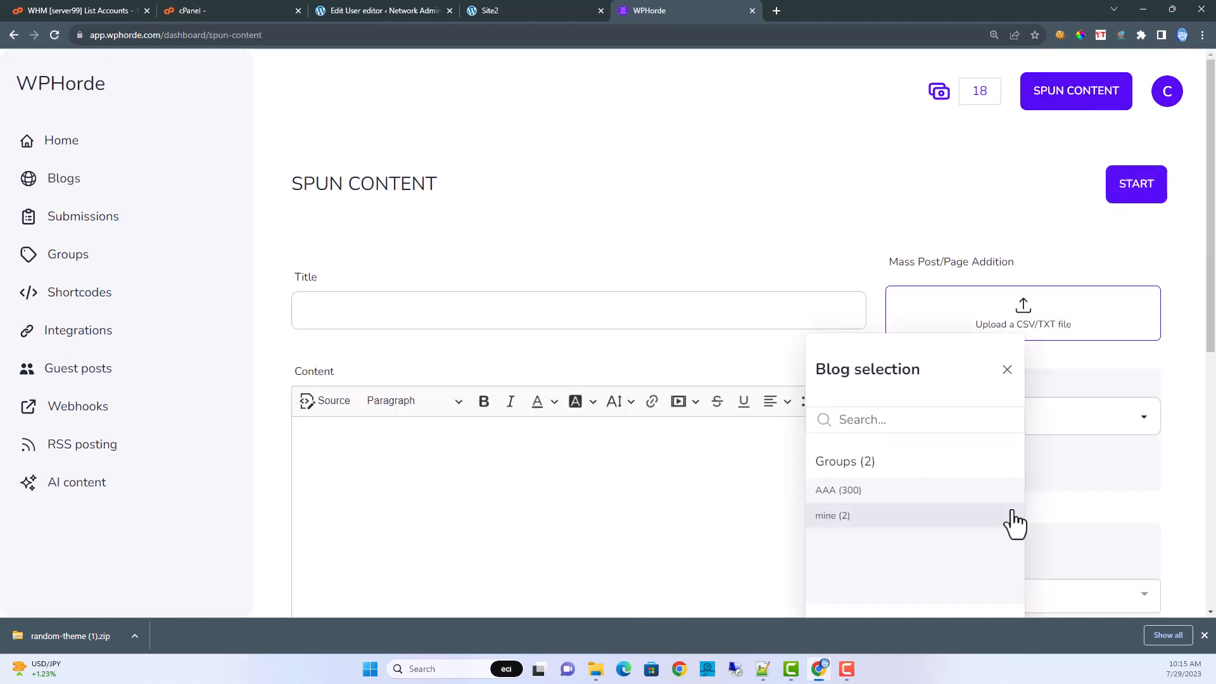
pyautogui.click(891, 421)
pyautogui.write('site')
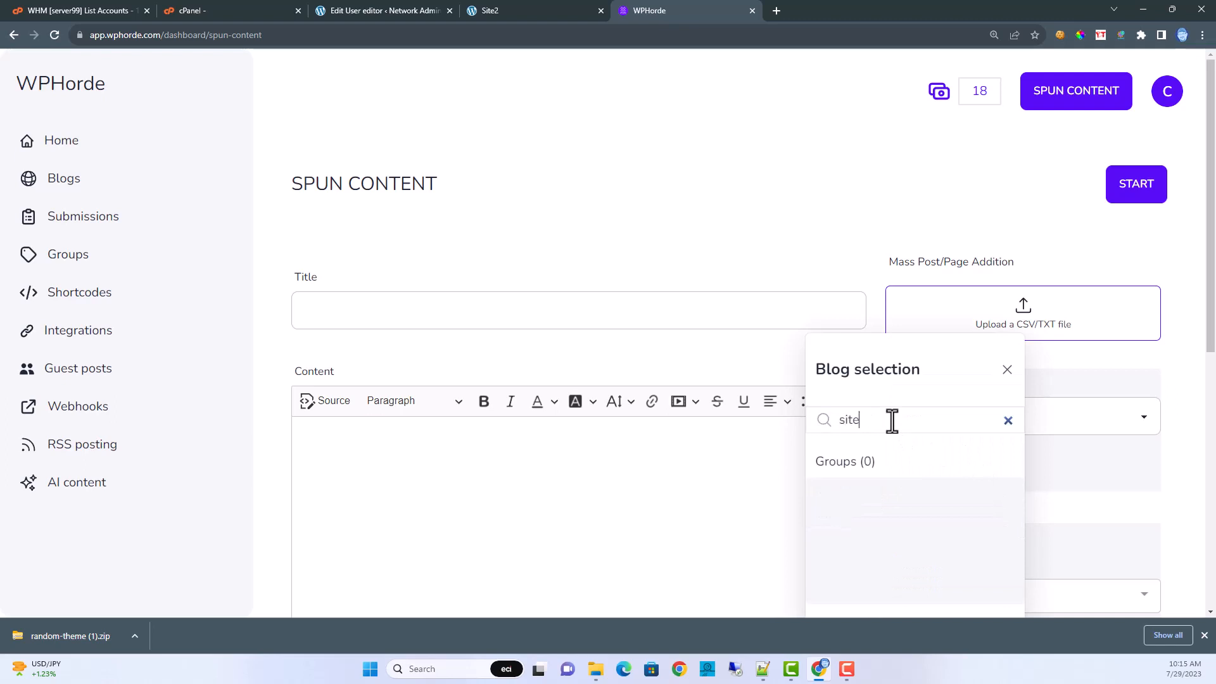
pyautogui.scroll(-4, 898, 425)
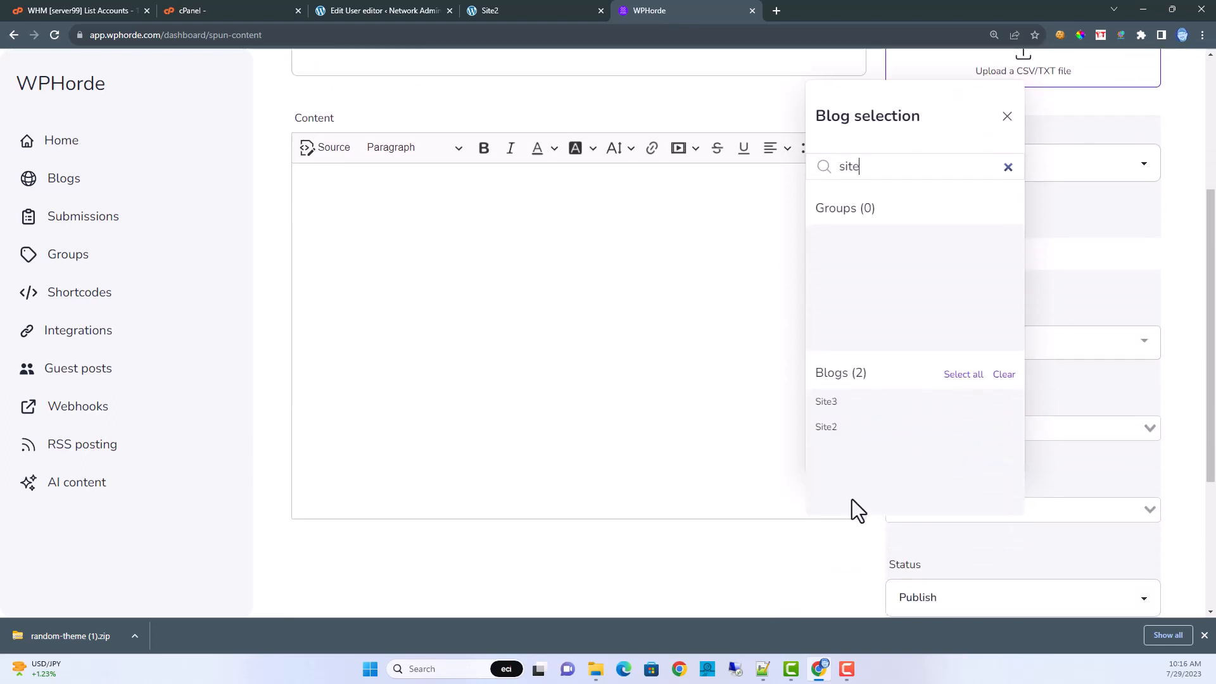
pyautogui.click(836, 406)
pyautogui.click(842, 427)
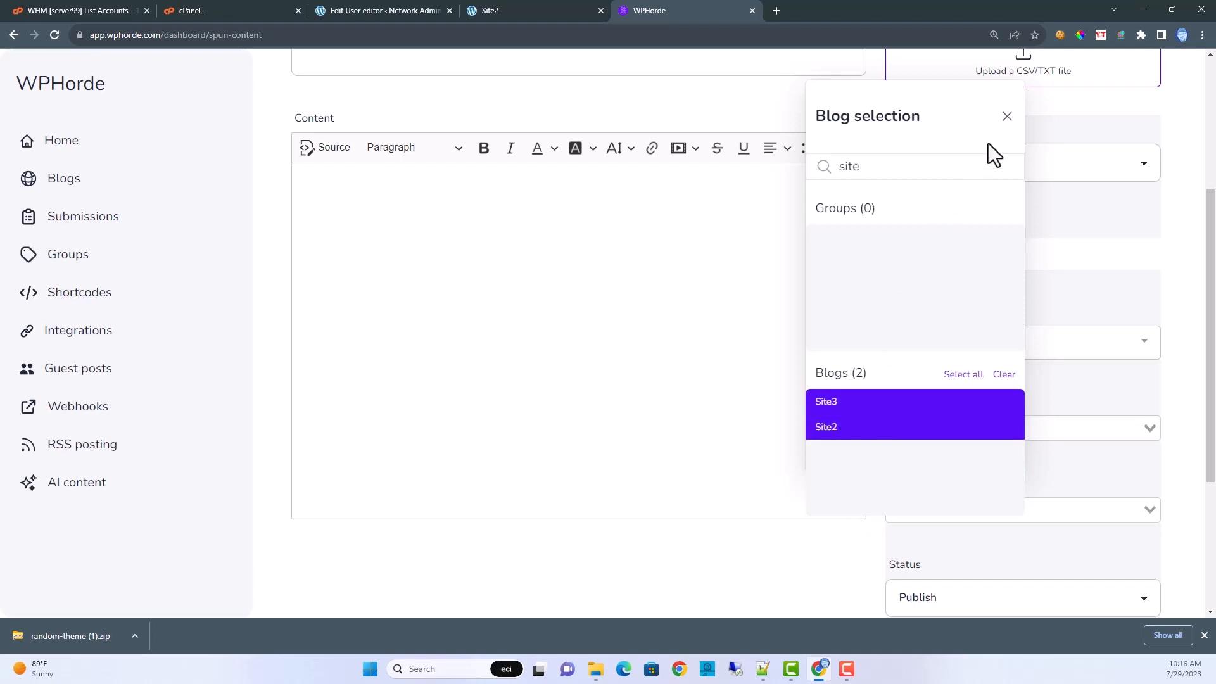
pyautogui.click(1006, 117)
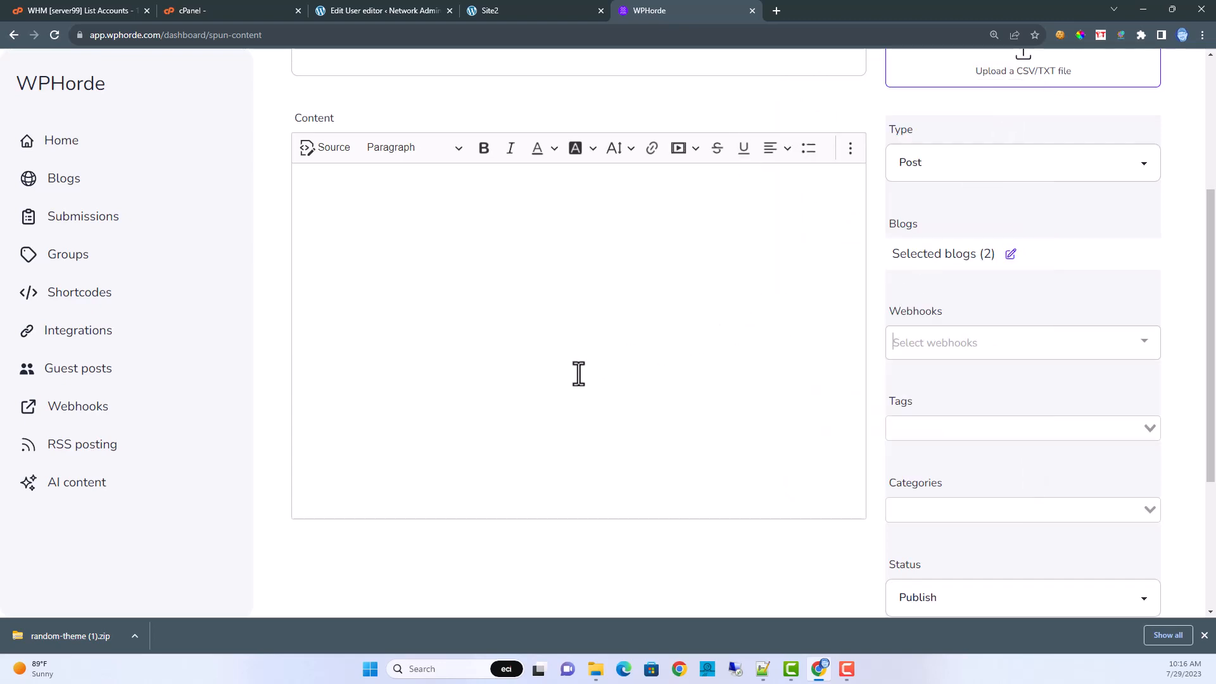
pyautogui.scroll(4, 418, 387)
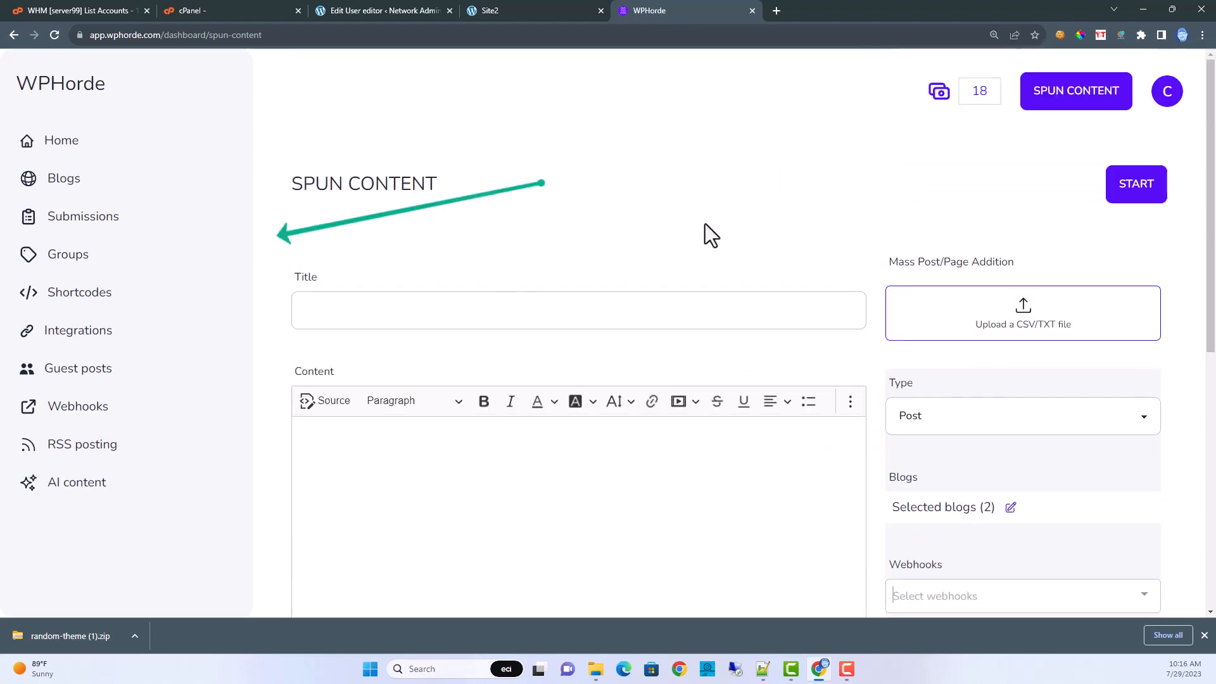